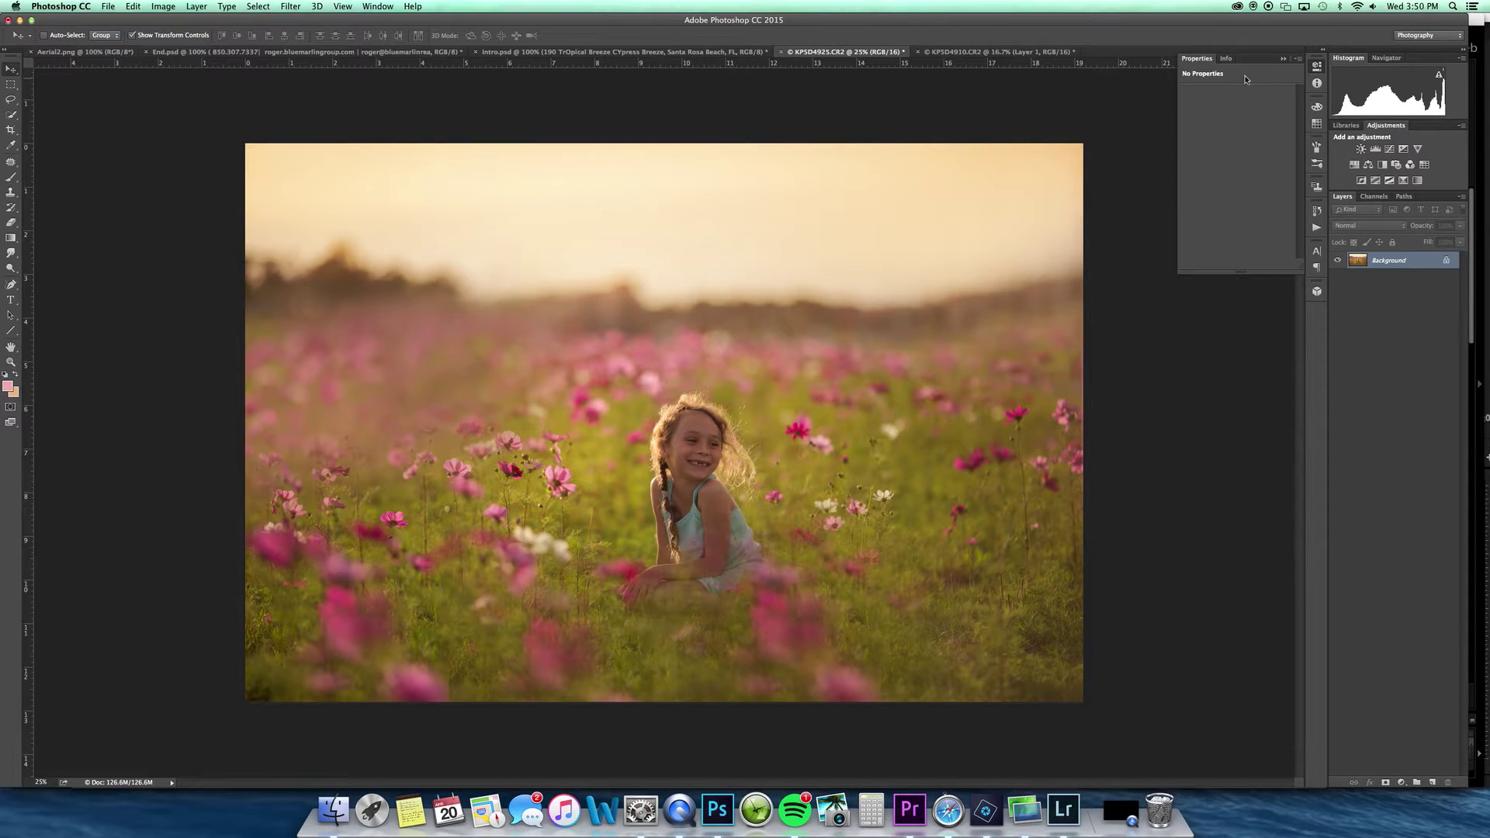
- Display the available Photoshop actions in place of the photo's properties, from the first action set onward
{"action": "left_click", "coordinate": [1284, 60]}
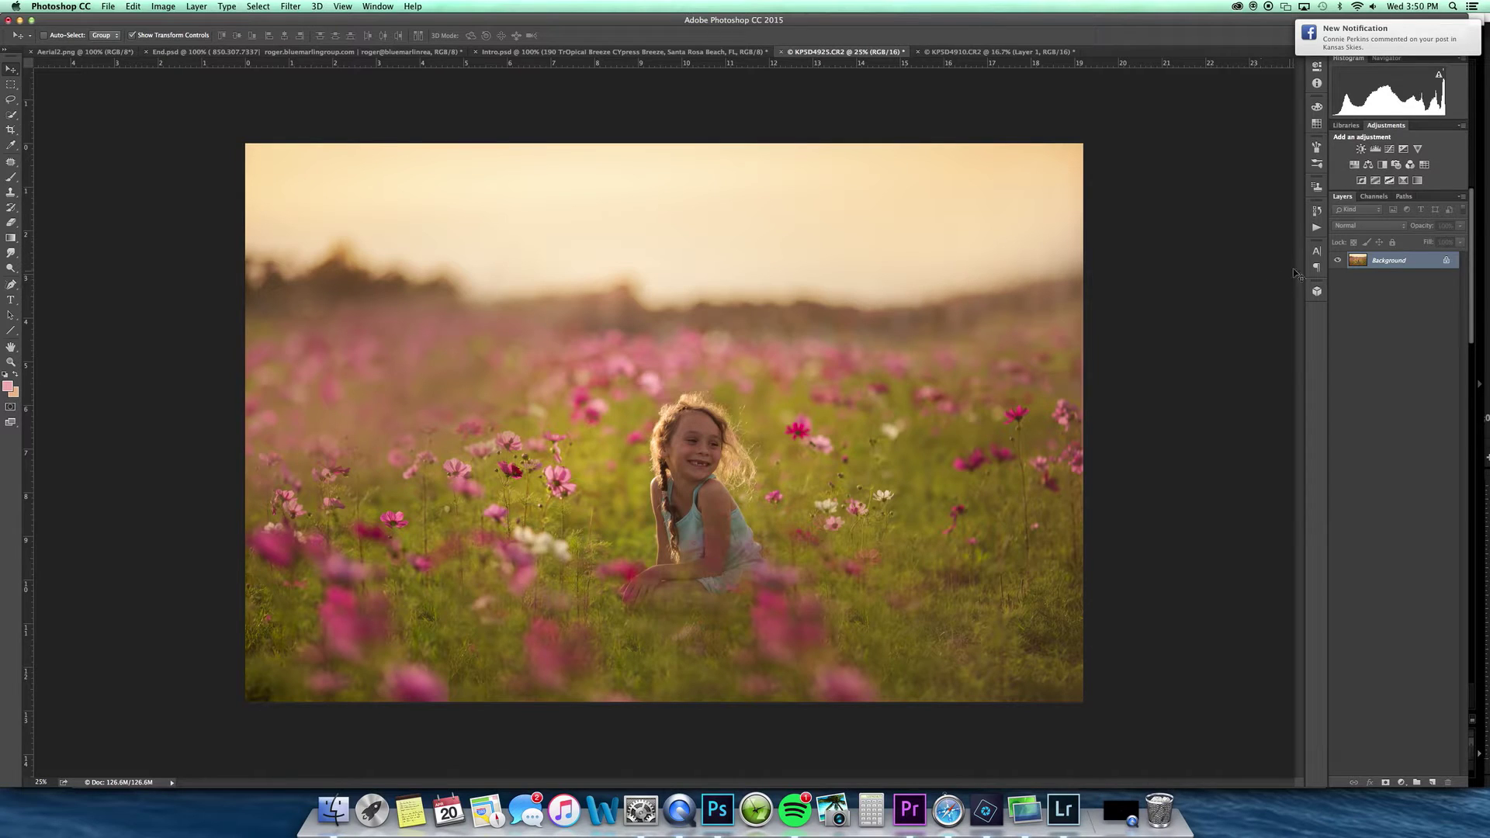
{"action": "left_click", "coordinate": [1317, 227]}
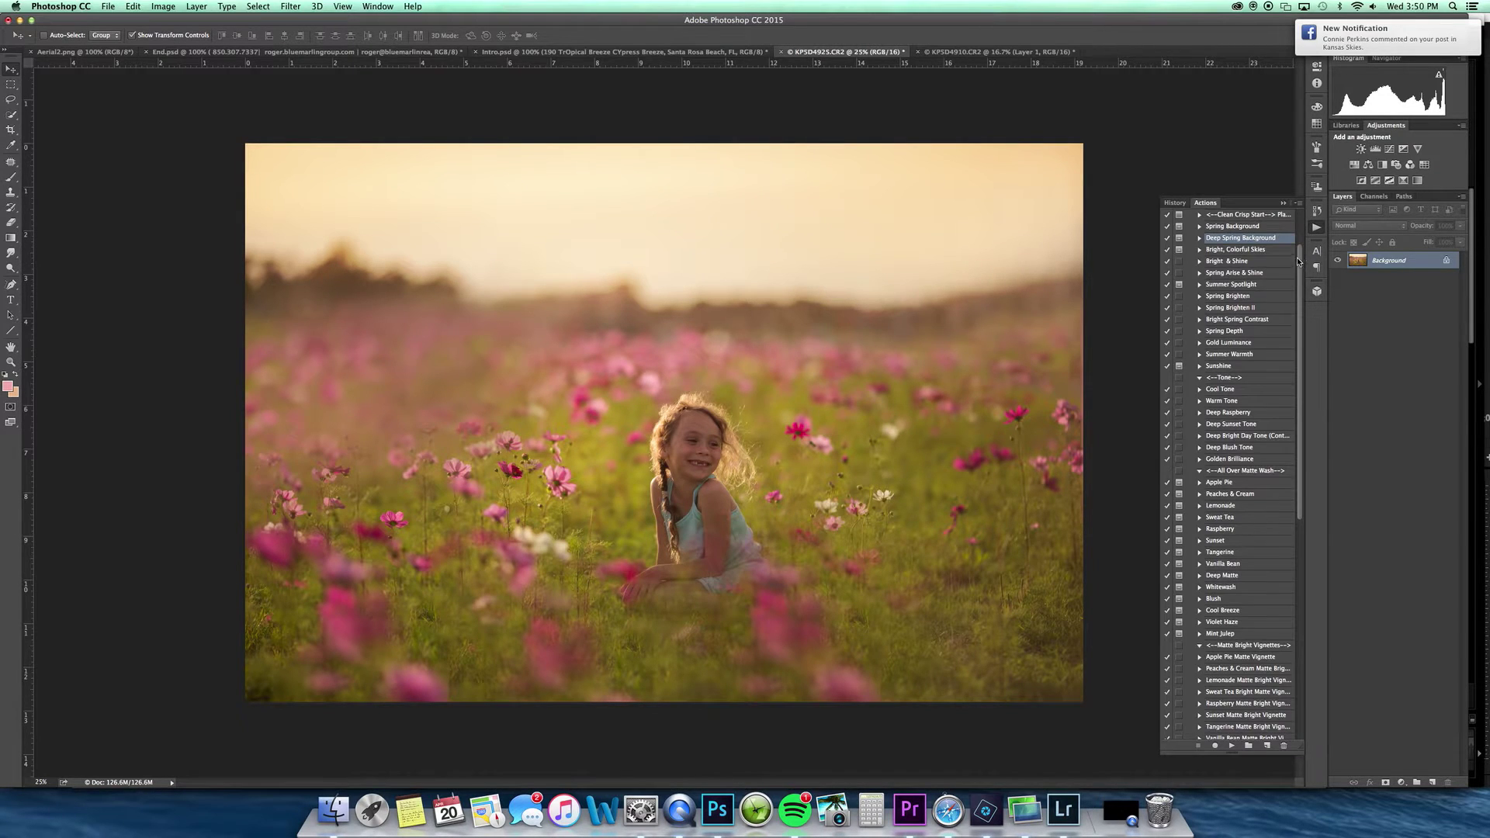
{"action": "scroll", "coordinate": [1298, 262], "scroll_direction": "up", "scroll_amount": 3}
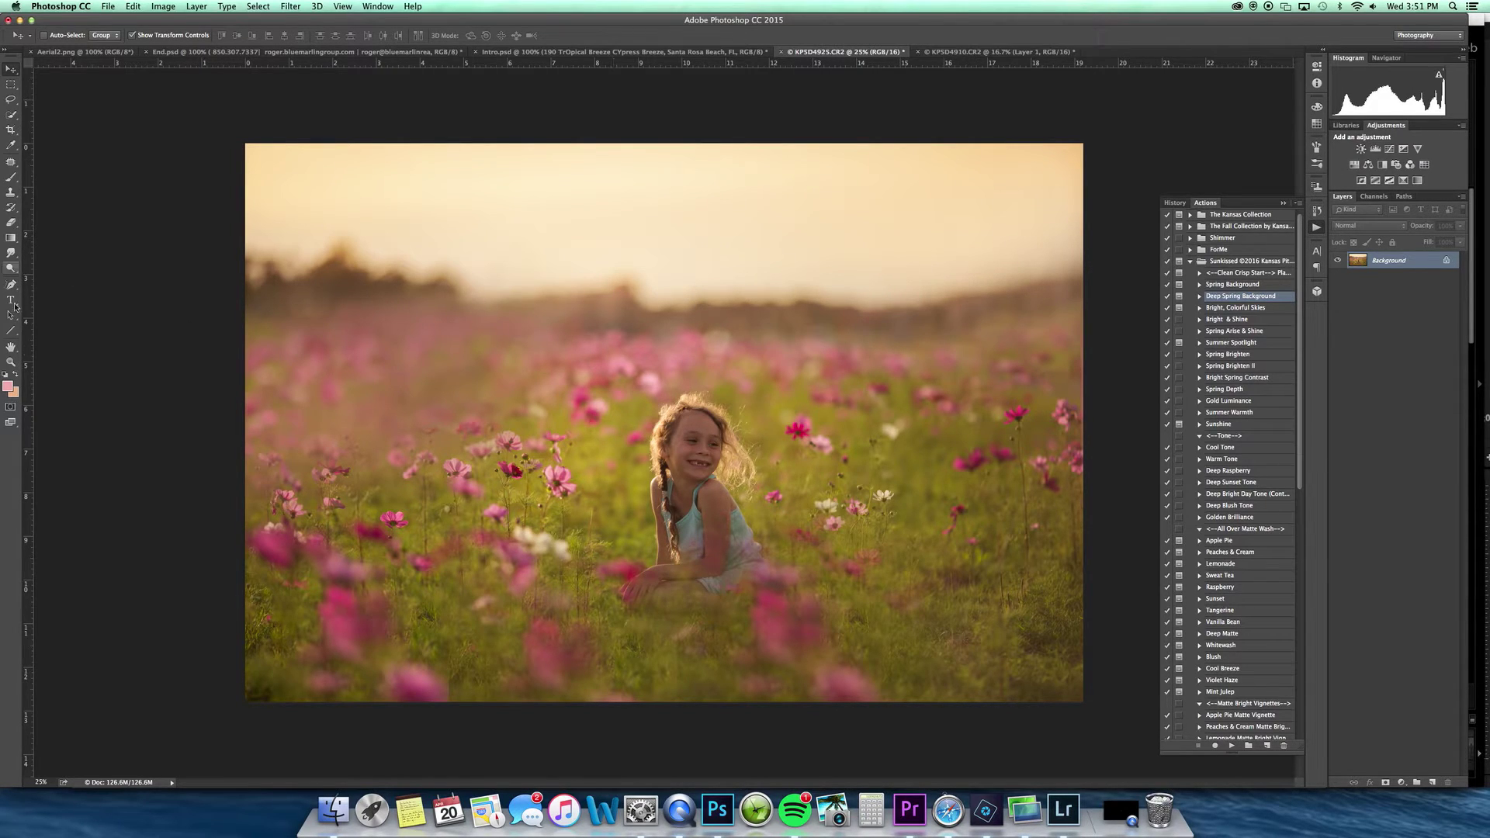
- Accept pink f2b4b3 as the foreground color and activate the Brush tool, reviewing the installed brush presets
{"action": "left_click", "coordinate": [10, 387]}
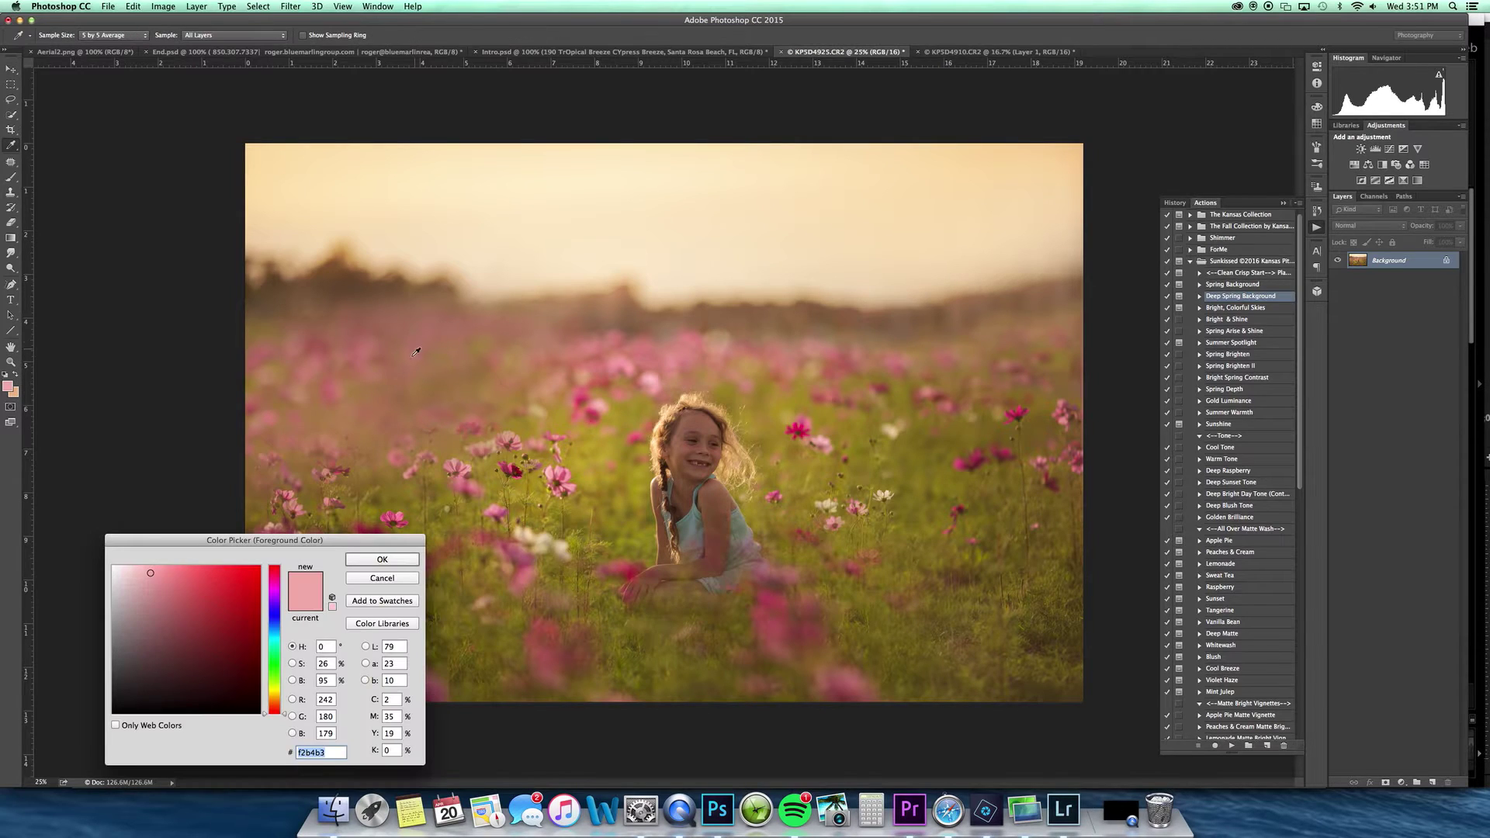
{"action": "left_click", "coordinate": [386, 560]}
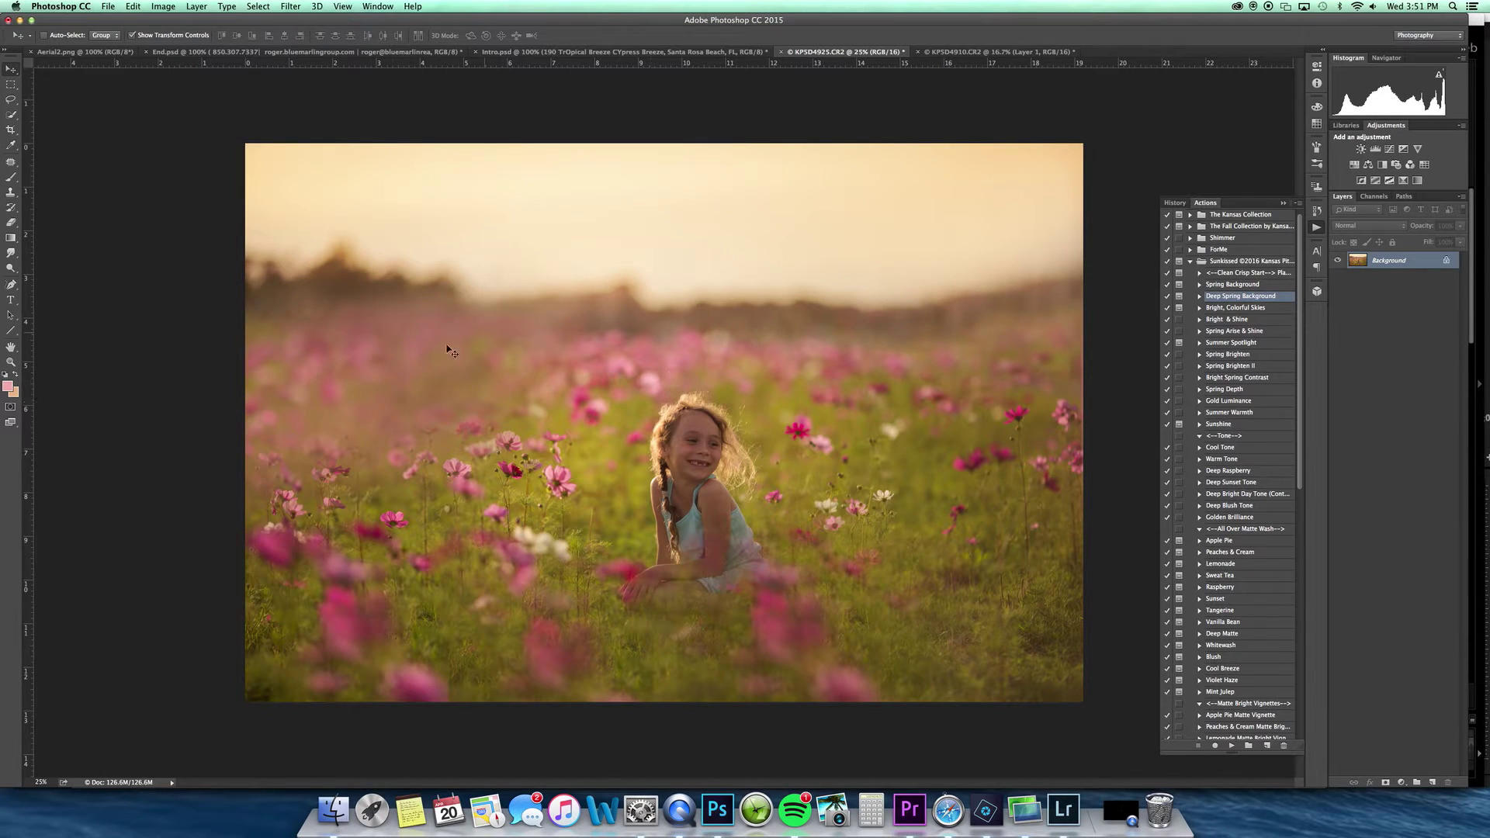
{"action": "key", "text": "b"}
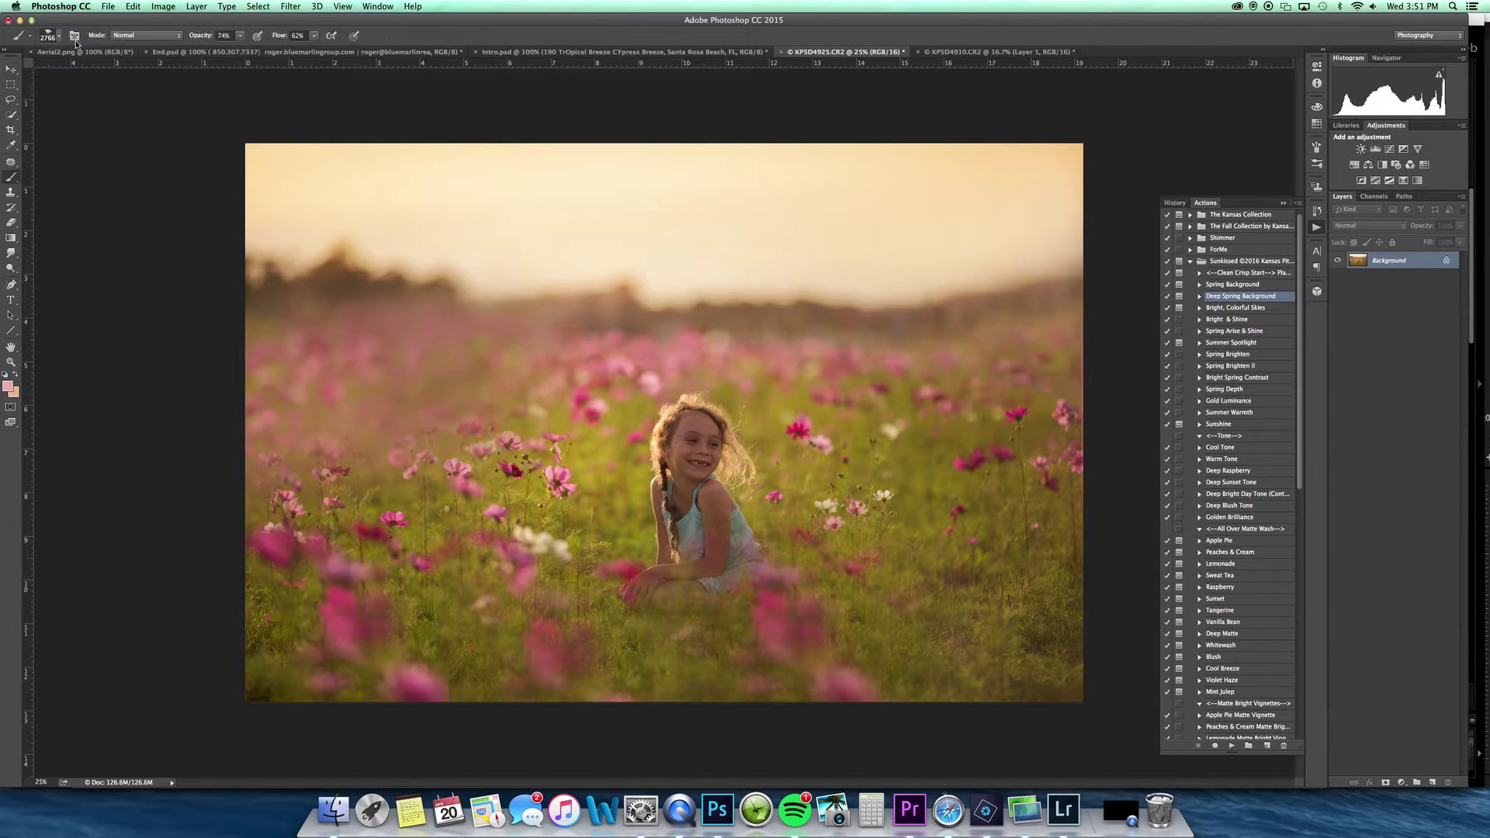
{"action": "right_click", "coordinate": [183, 264]}
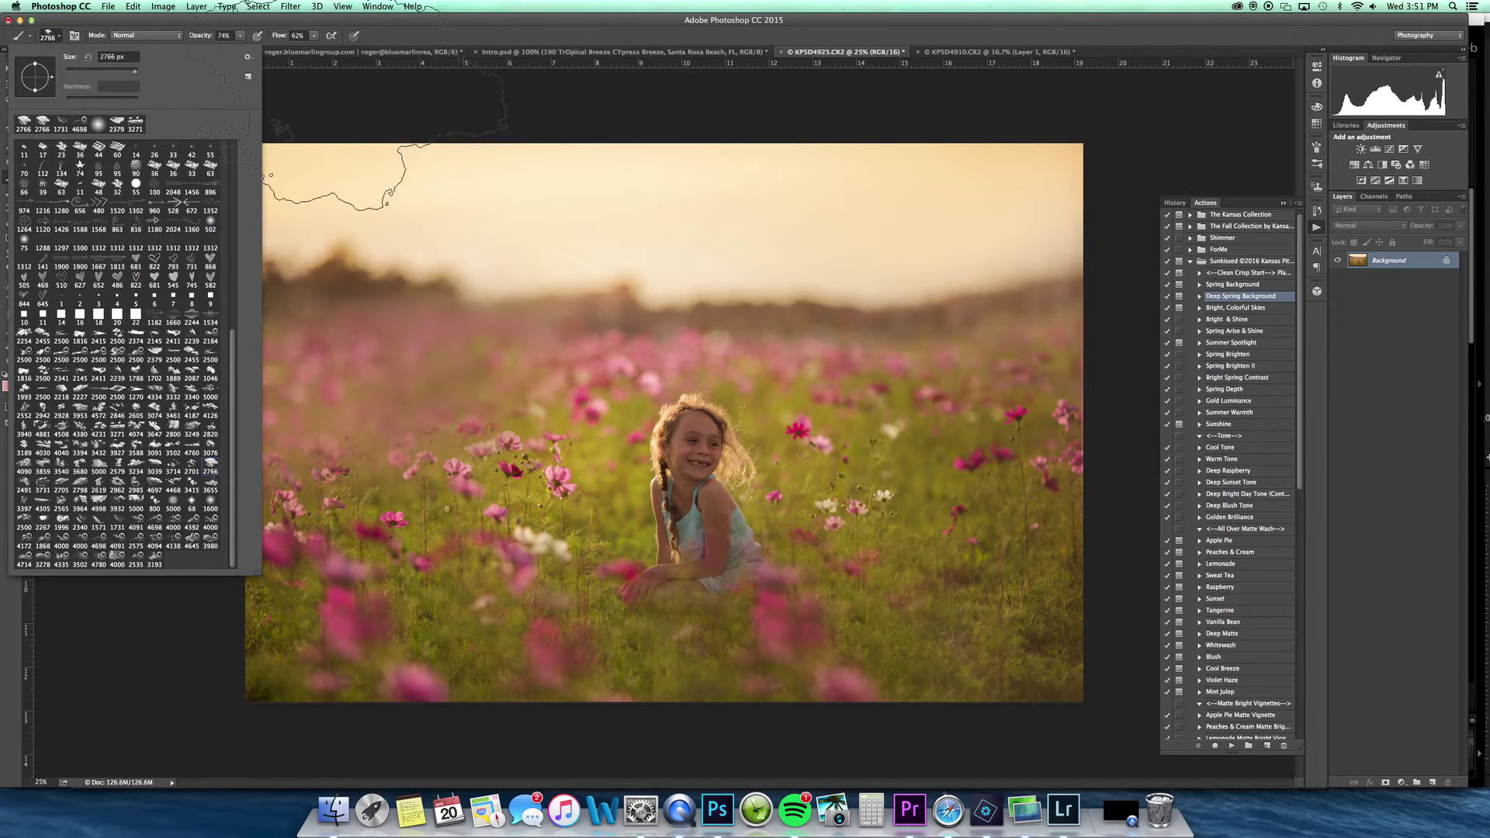
{"action": "left_click", "coordinate": [387, 31]}
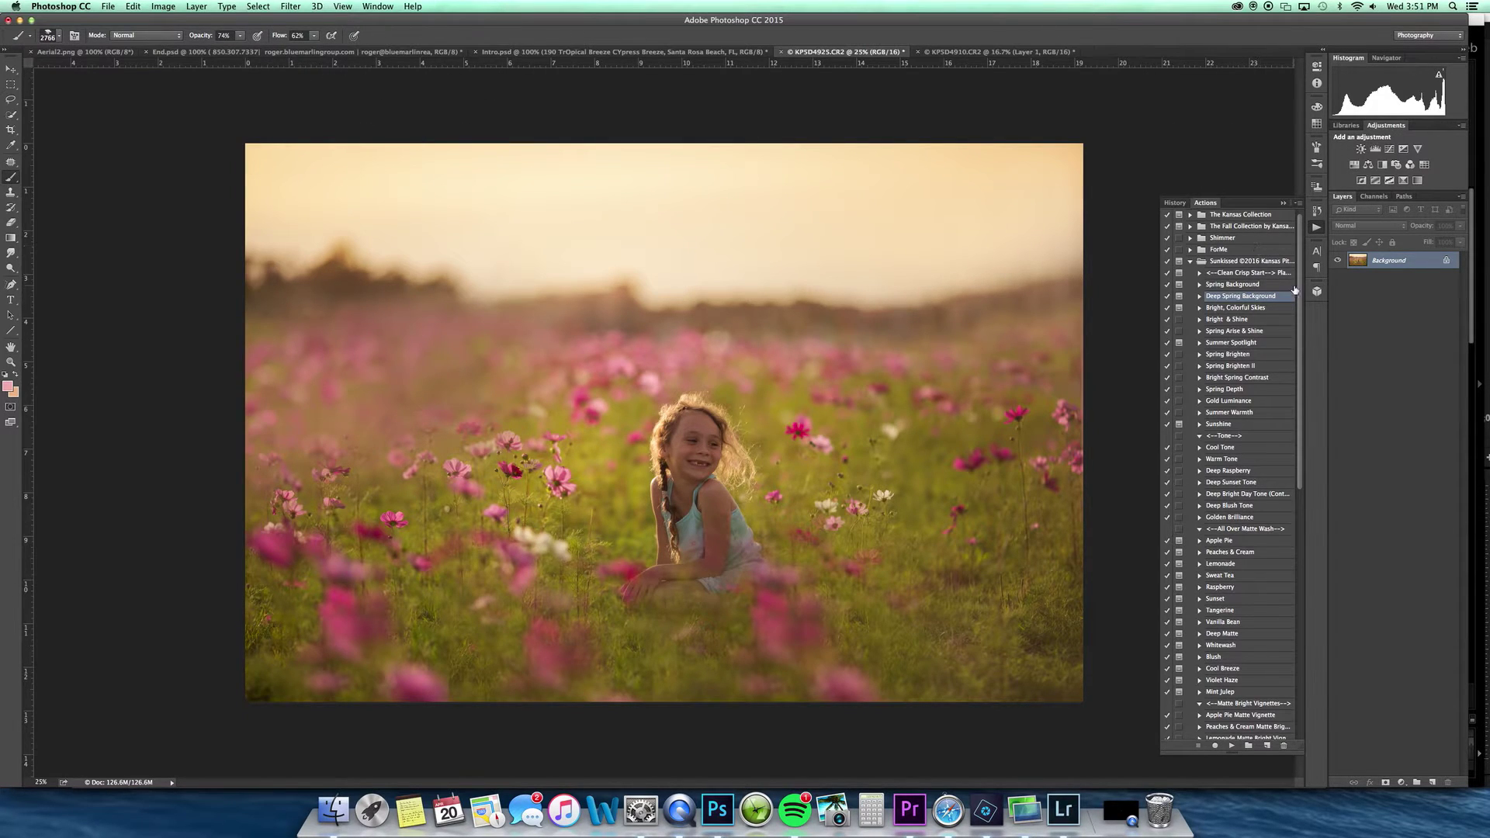
- Run the Place My Clouds action from the CloudSet group and stop it at the painting instructions
{"action": "left_click_drag", "start_coordinate": [1301, 308], "coordinate": [1295, 658]}
{"action": "left_click", "coordinate": [1190, 734]}
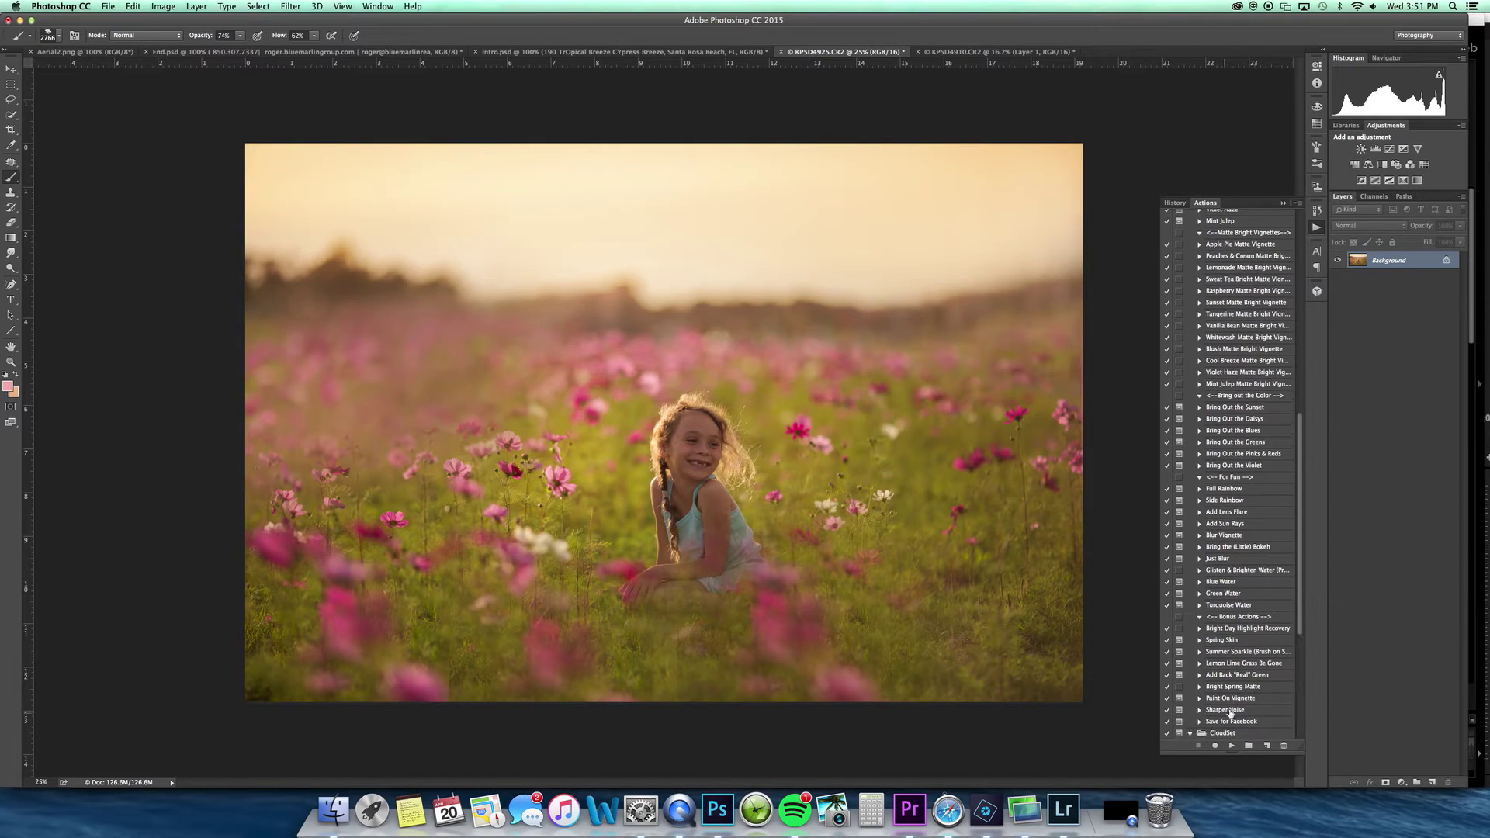
{"action": "left_click_drag", "start_coordinate": [1297, 584], "coordinate": [1290, 746]}
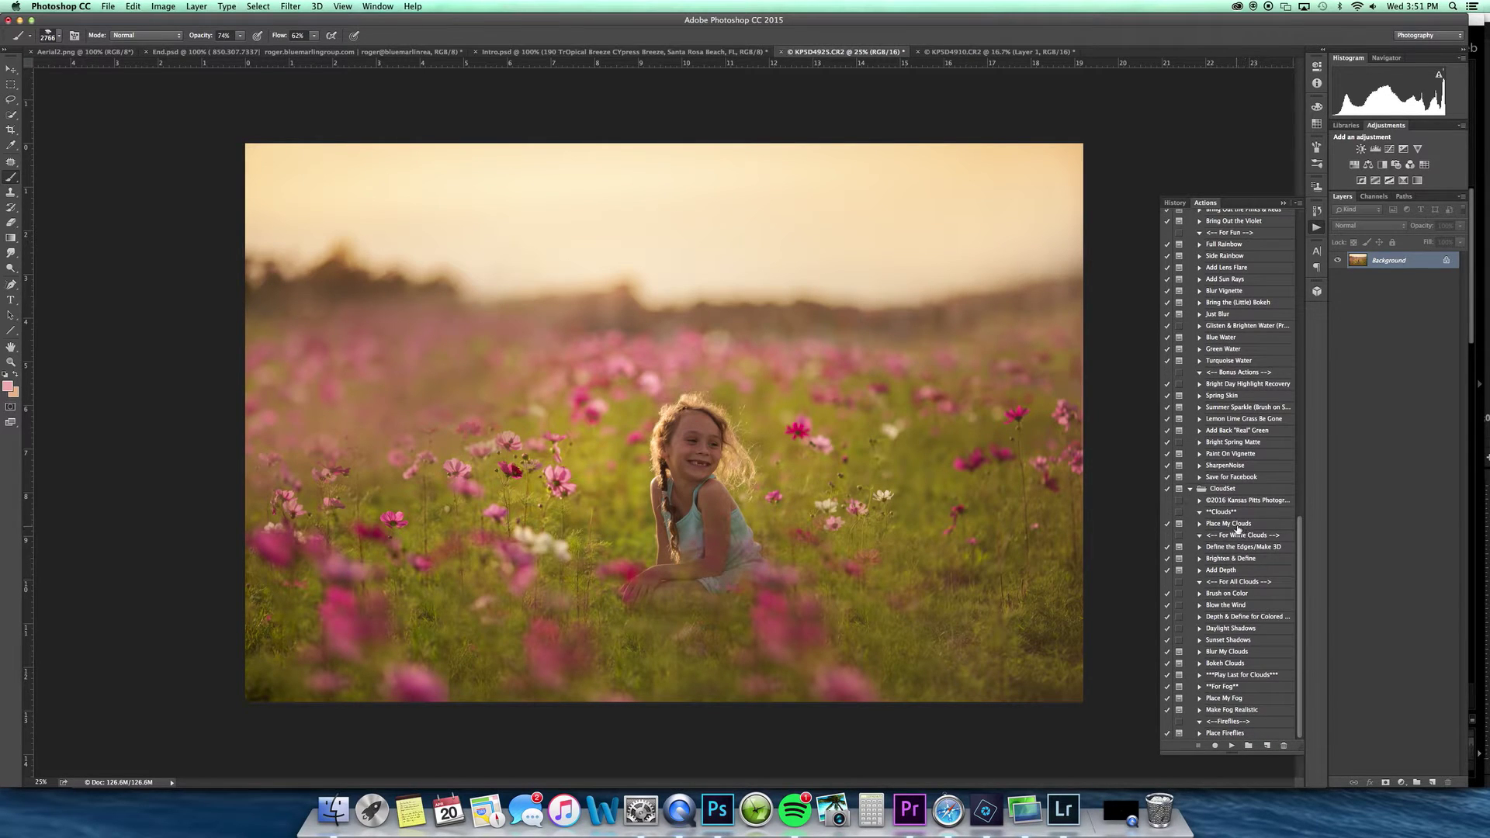
{"action": "left_click", "coordinate": [1234, 524]}
{"action": "left_click", "coordinate": [1232, 745]}
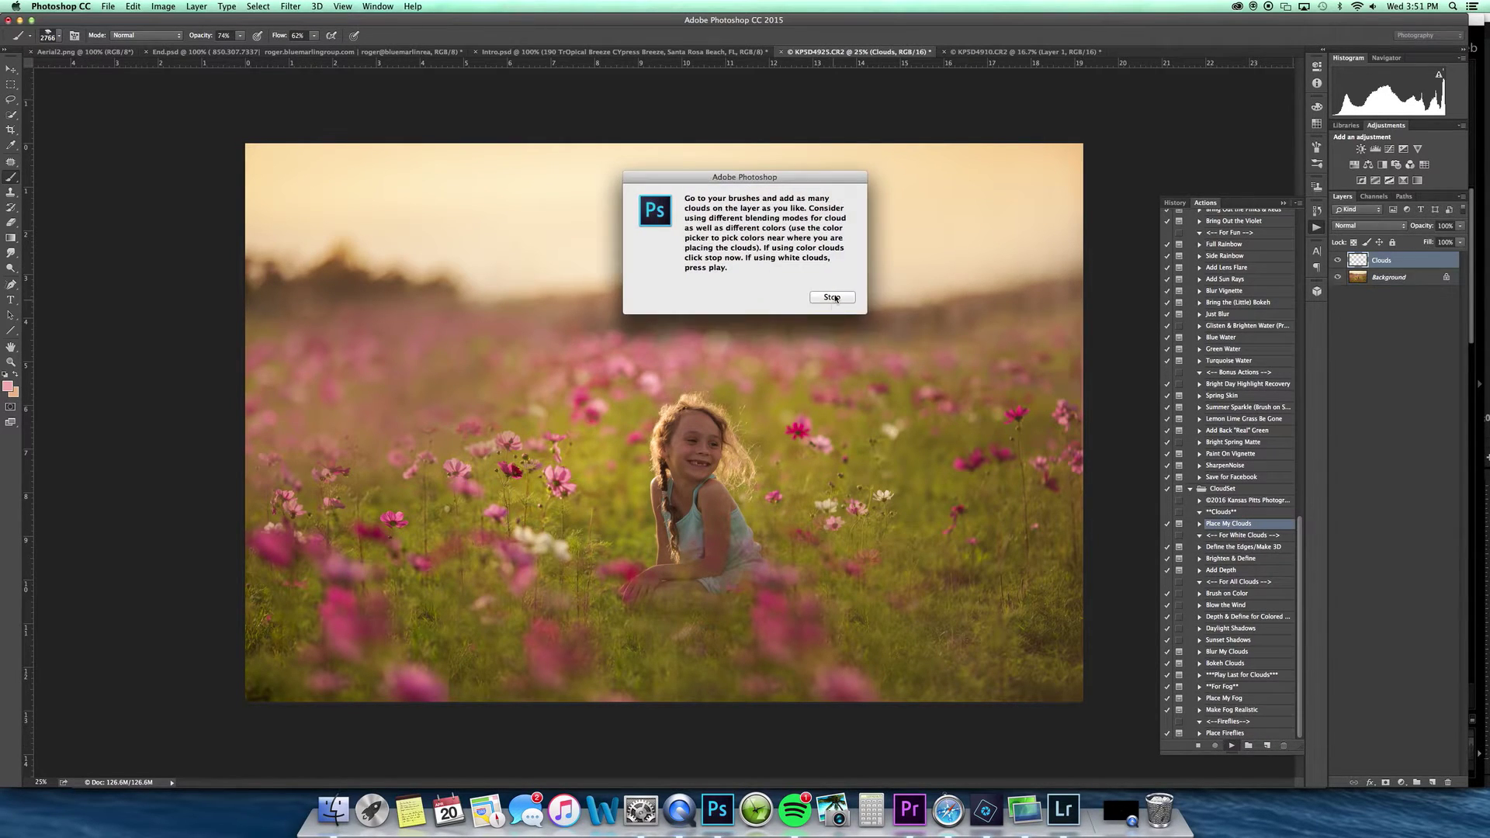
{"action": "left_click", "coordinate": [831, 298]}
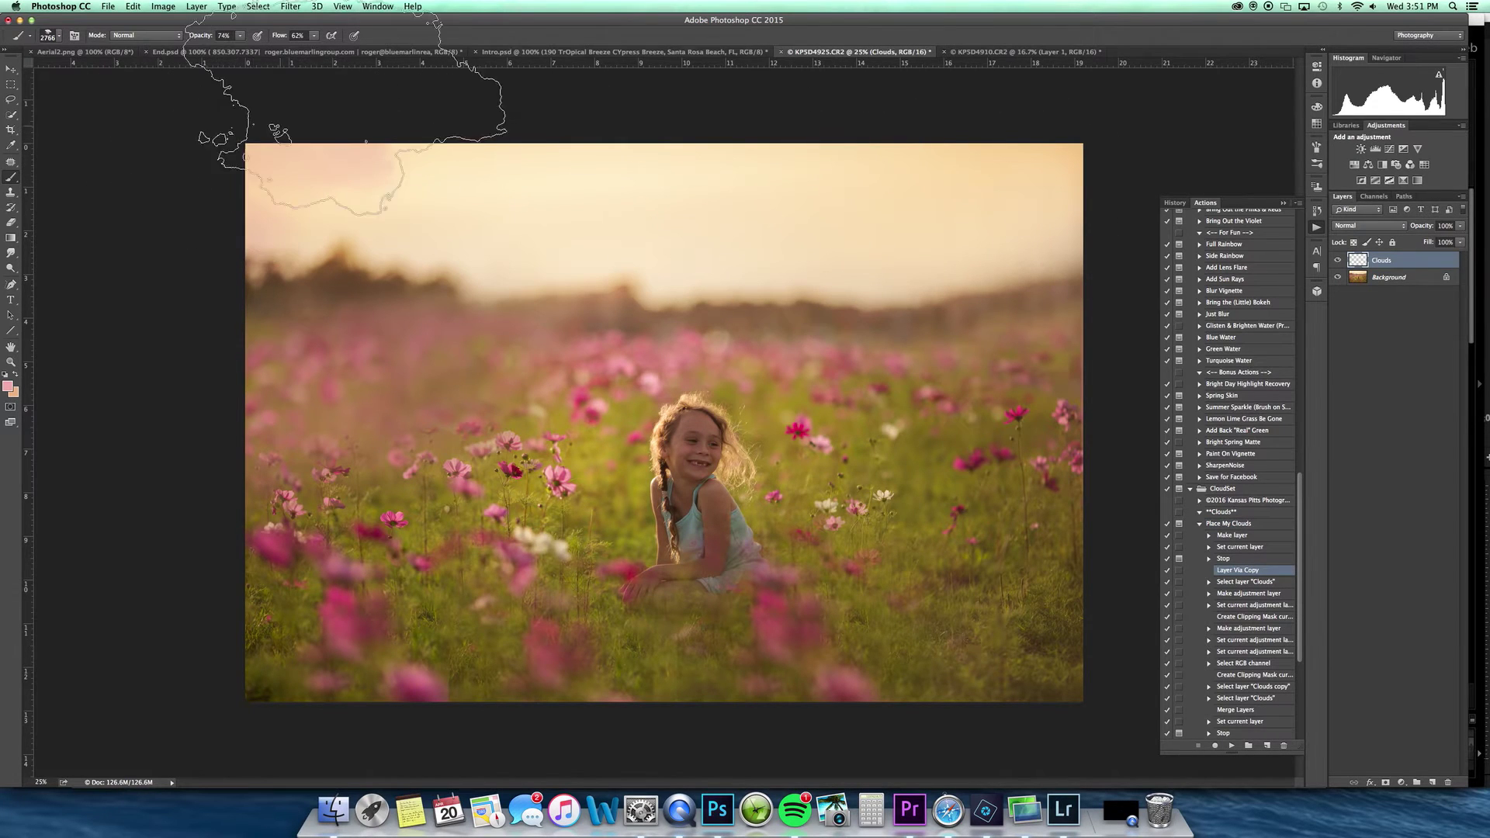
- Stamp pink clouds in the upper left and upper right of the sky with the 2766 px cloud brush
{"action": "left_click", "coordinate": [445, 159]}
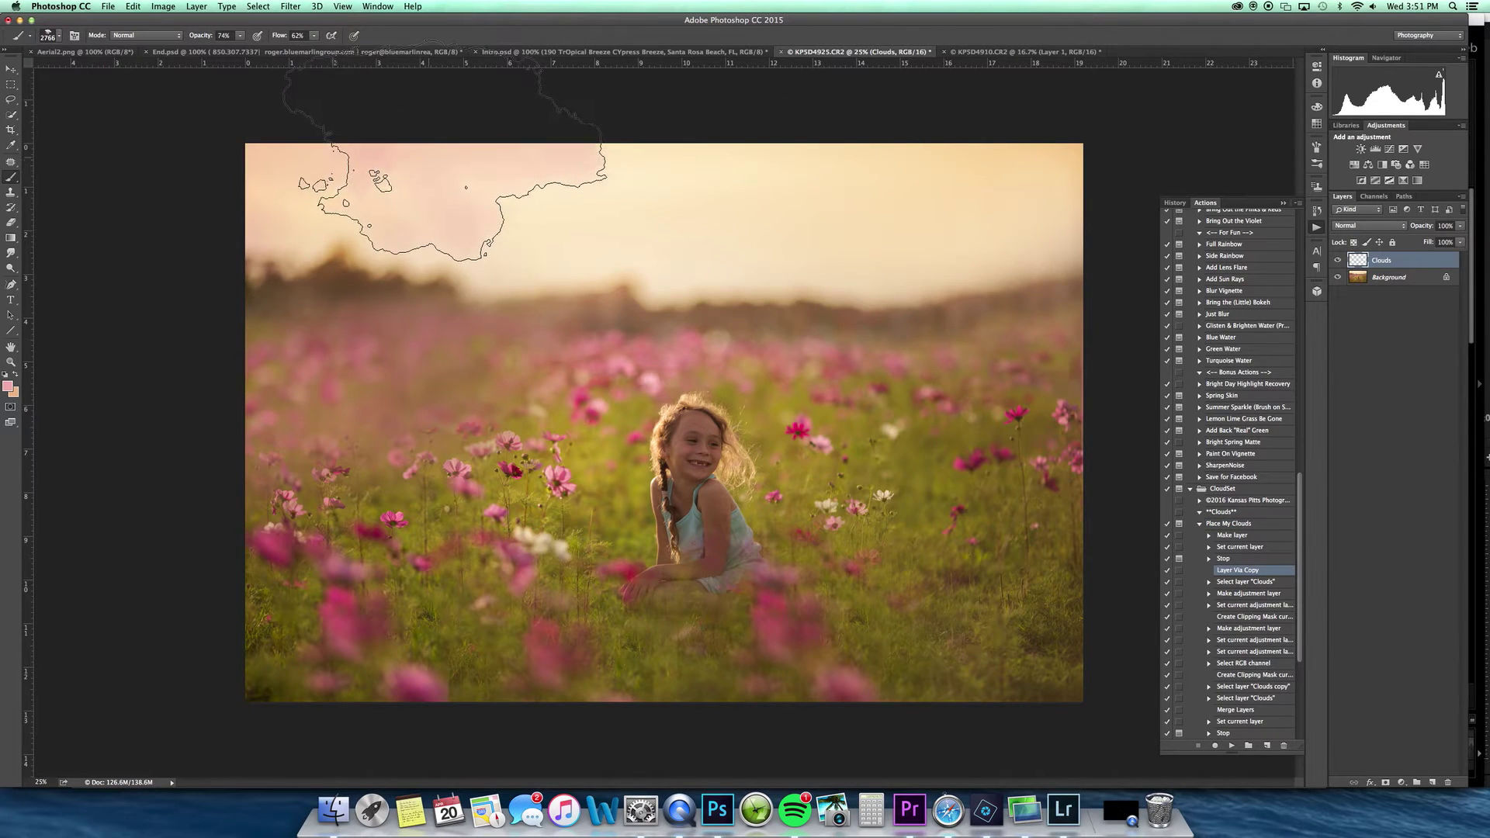
{"action": "left_click", "coordinate": [446, 144]}
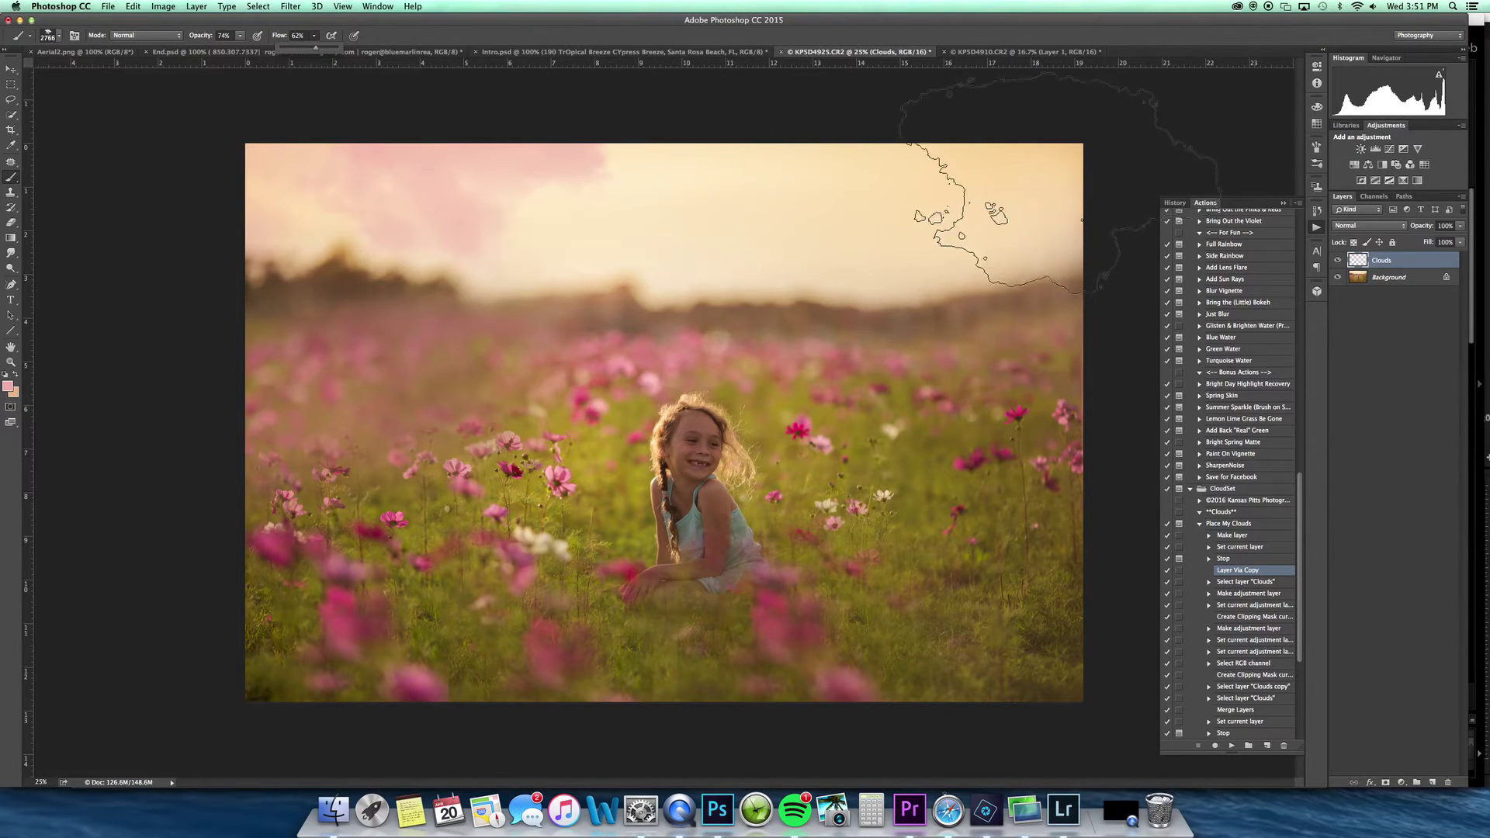
{"action": "left_click", "coordinate": [1175, 231]}
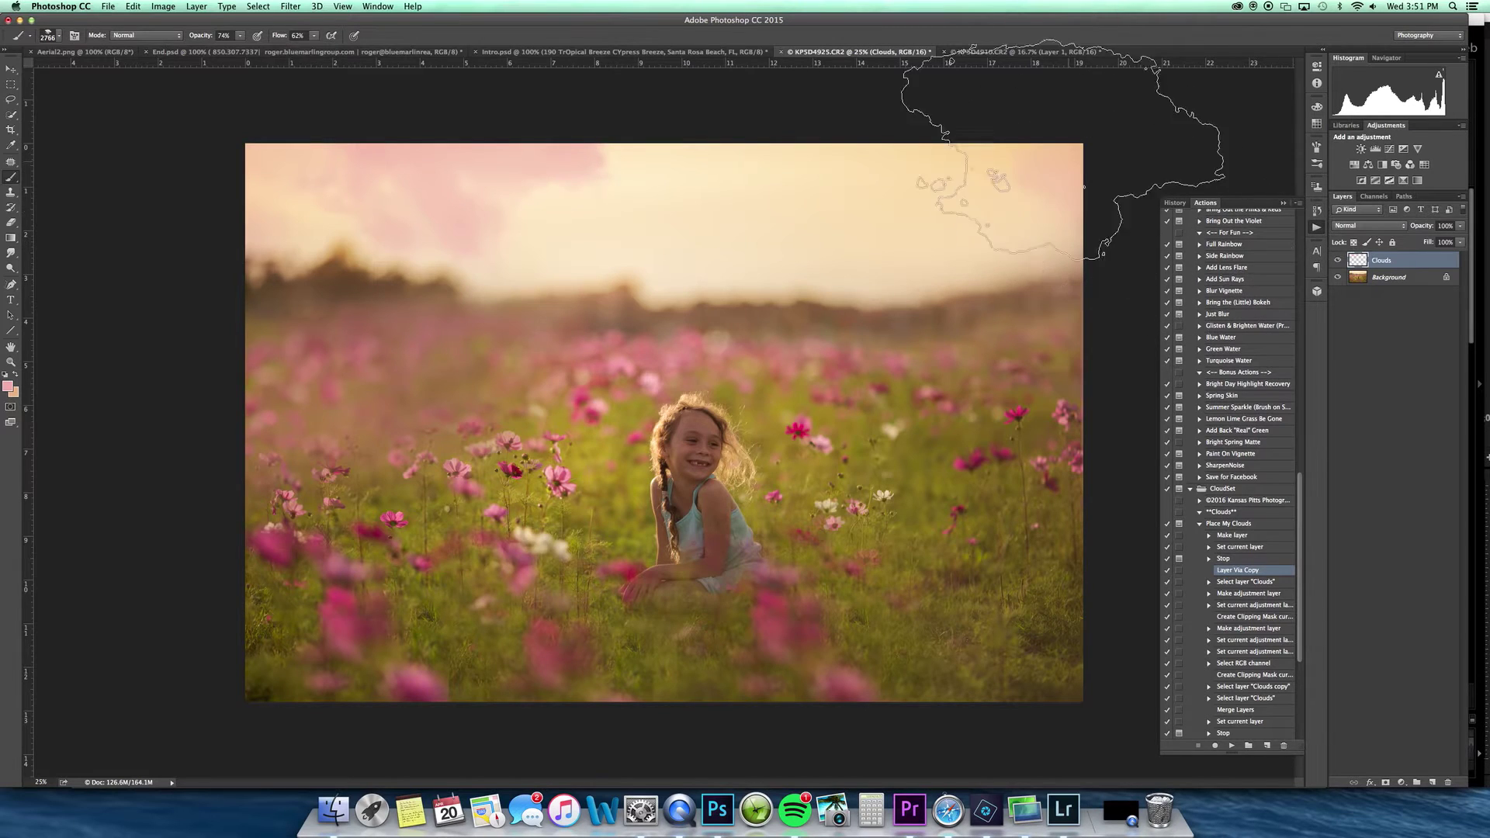
- Stamp more pink clouds across the middle and upper right of the sky using a different cloud brush reduced to about 3200 px
{"action": "left_click", "coordinate": [51, 36]}
{"action": "left_click", "coordinate": [231, 380]}
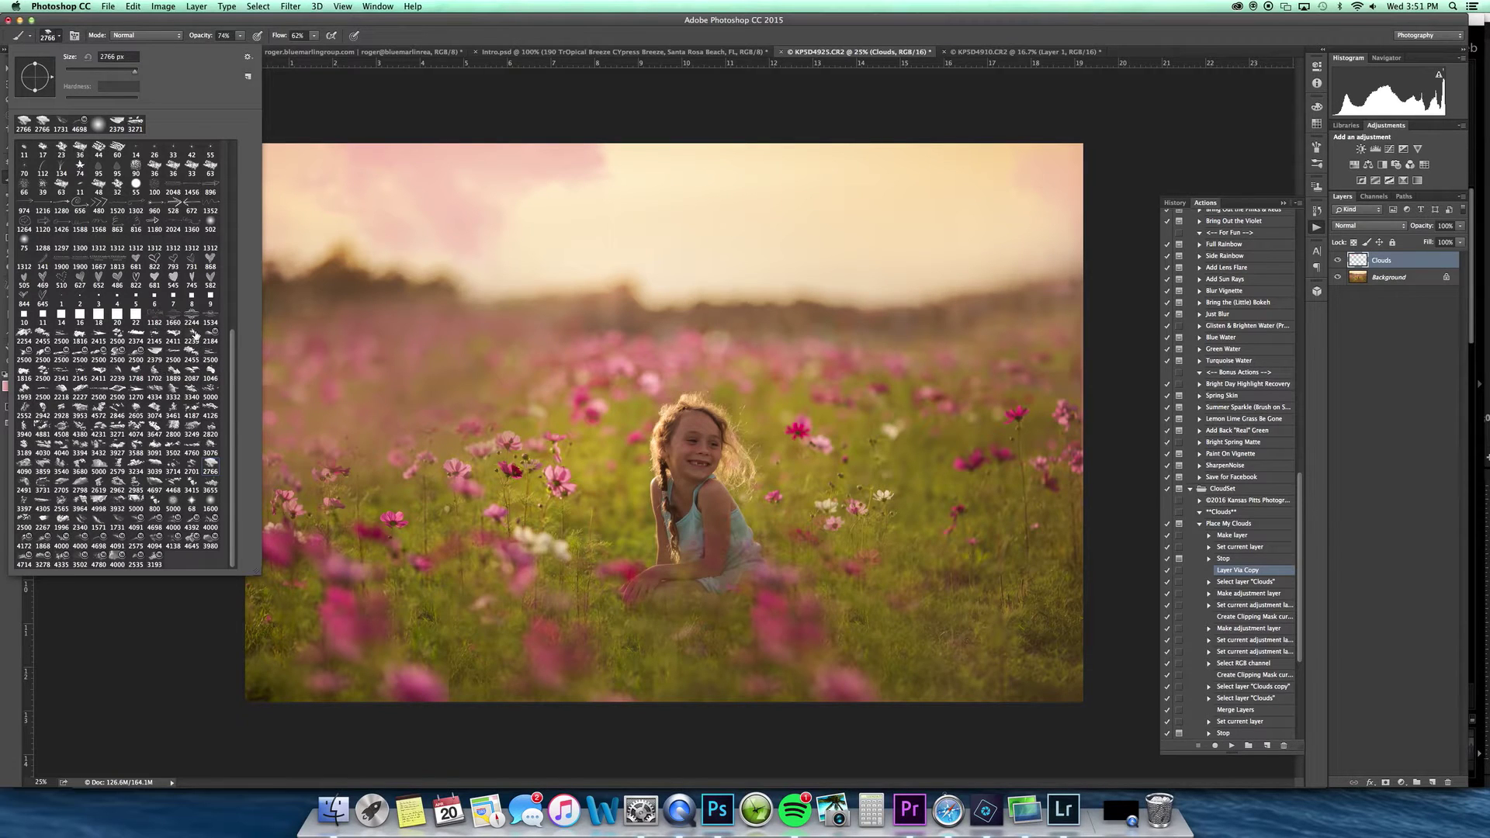
{"action": "left_click", "coordinate": [201, 450]}
{"action": "key", "text": "Return"}
{"action": "key", "text": "bracketleft"}
{"action": "key", "text": "bracketleft"}
{"action": "key", "text": "bracketleft"}
{"action": "key", "text": "bracketleft"}
{"action": "key", "text": "bracketleft"}
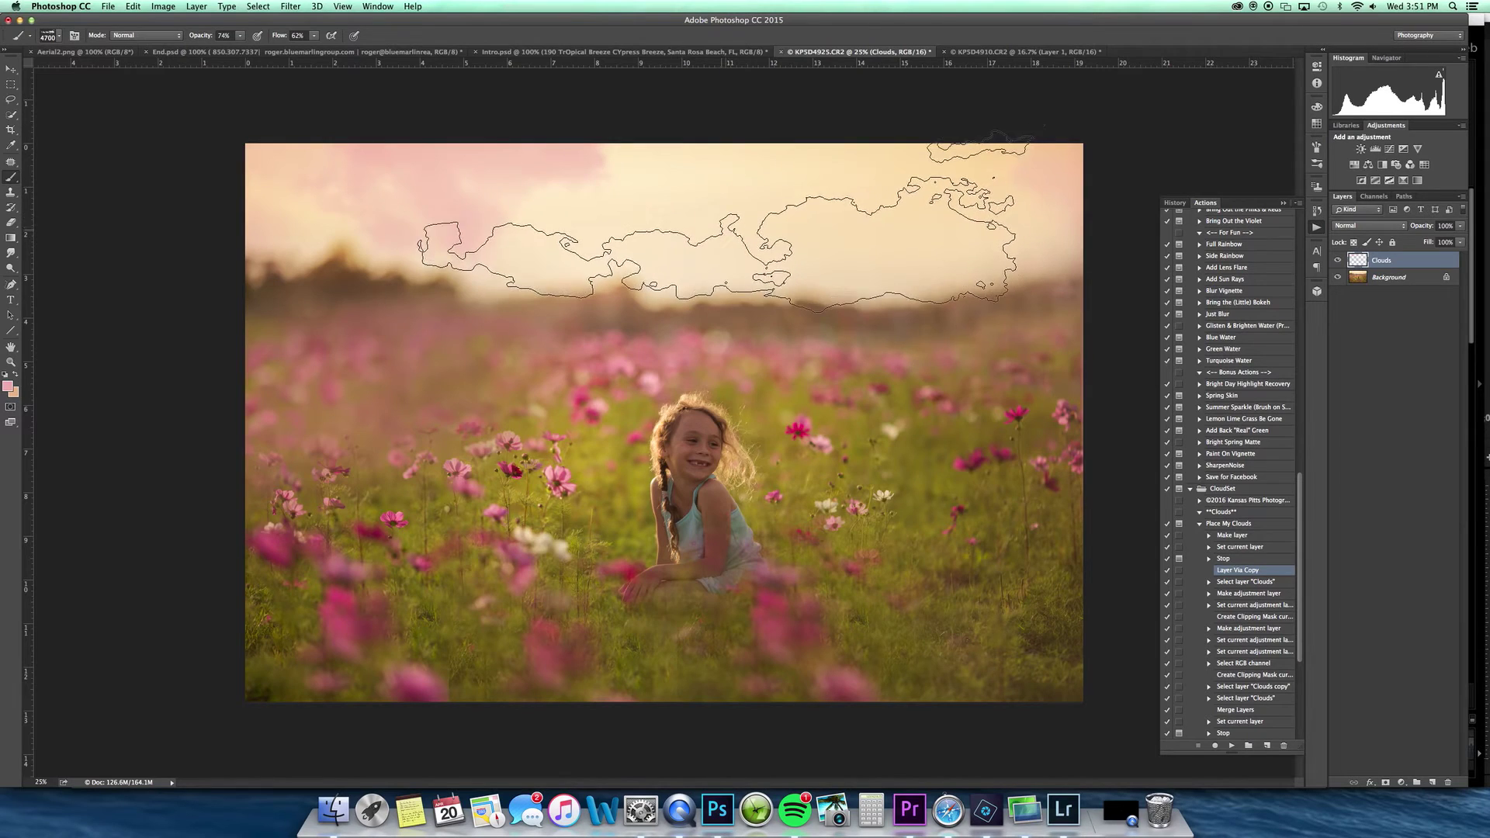
{"action": "key", "text": "bracketleft"}
{"action": "key", "text": "bracketleft"}
{"action": "key", "text": "bracketleft"}
{"action": "key", "text": "bracketleft"}
{"action": "key", "text": "bracketleft"}
{"action": "key", "text": "bracketleft"}
{"action": "key", "text": "bracketleft"}
{"action": "key", "text": "bracketleft"}
{"action": "key", "text": "bracketleft"}
{"action": "key", "text": "bracketleft"}
{"action": "key", "text": "bracketleft"}
{"action": "key", "text": "bracketleft"}
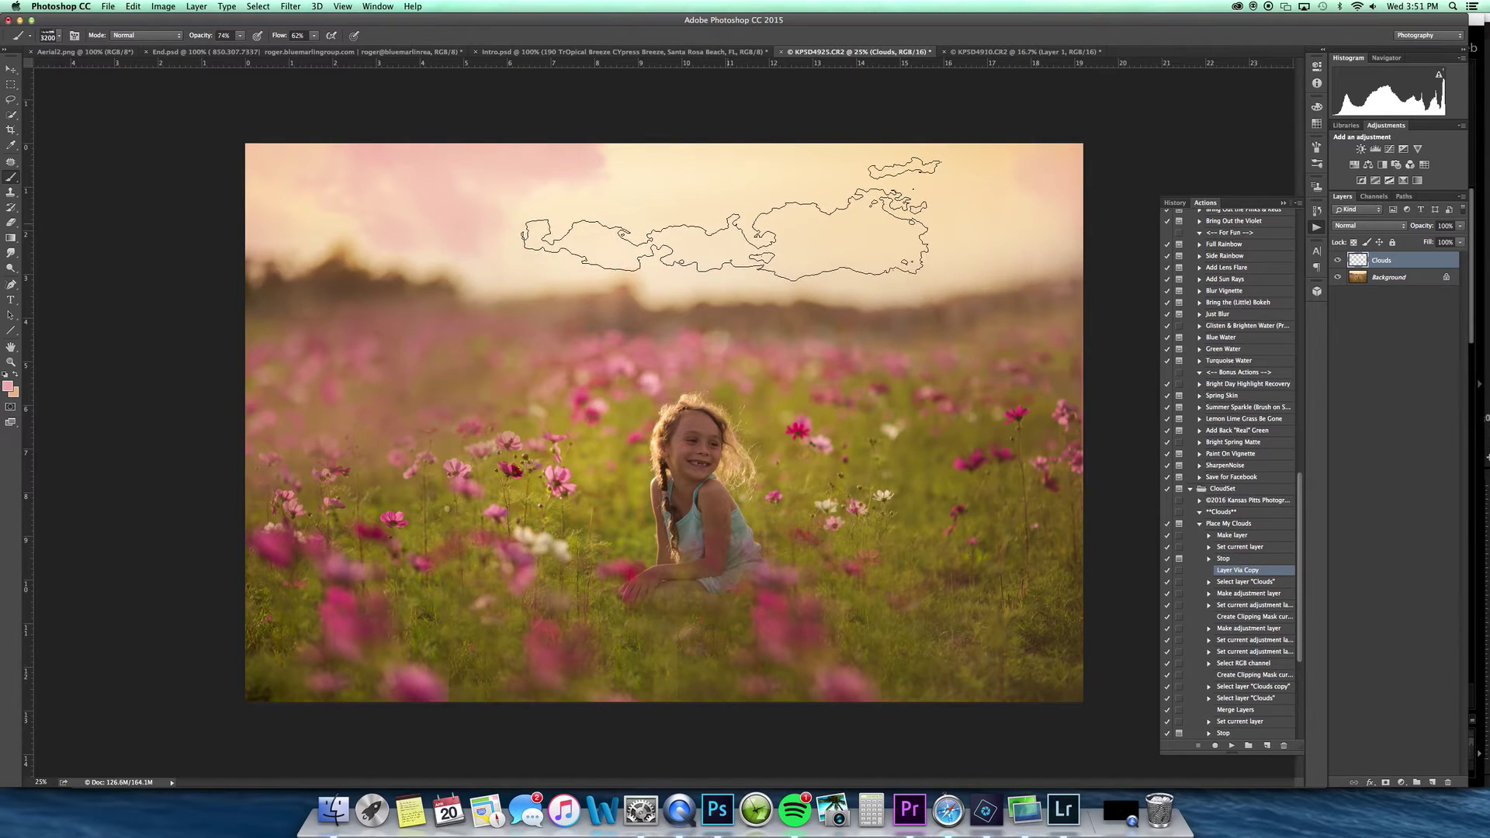
{"action": "left_click", "coordinate": [733, 211]}
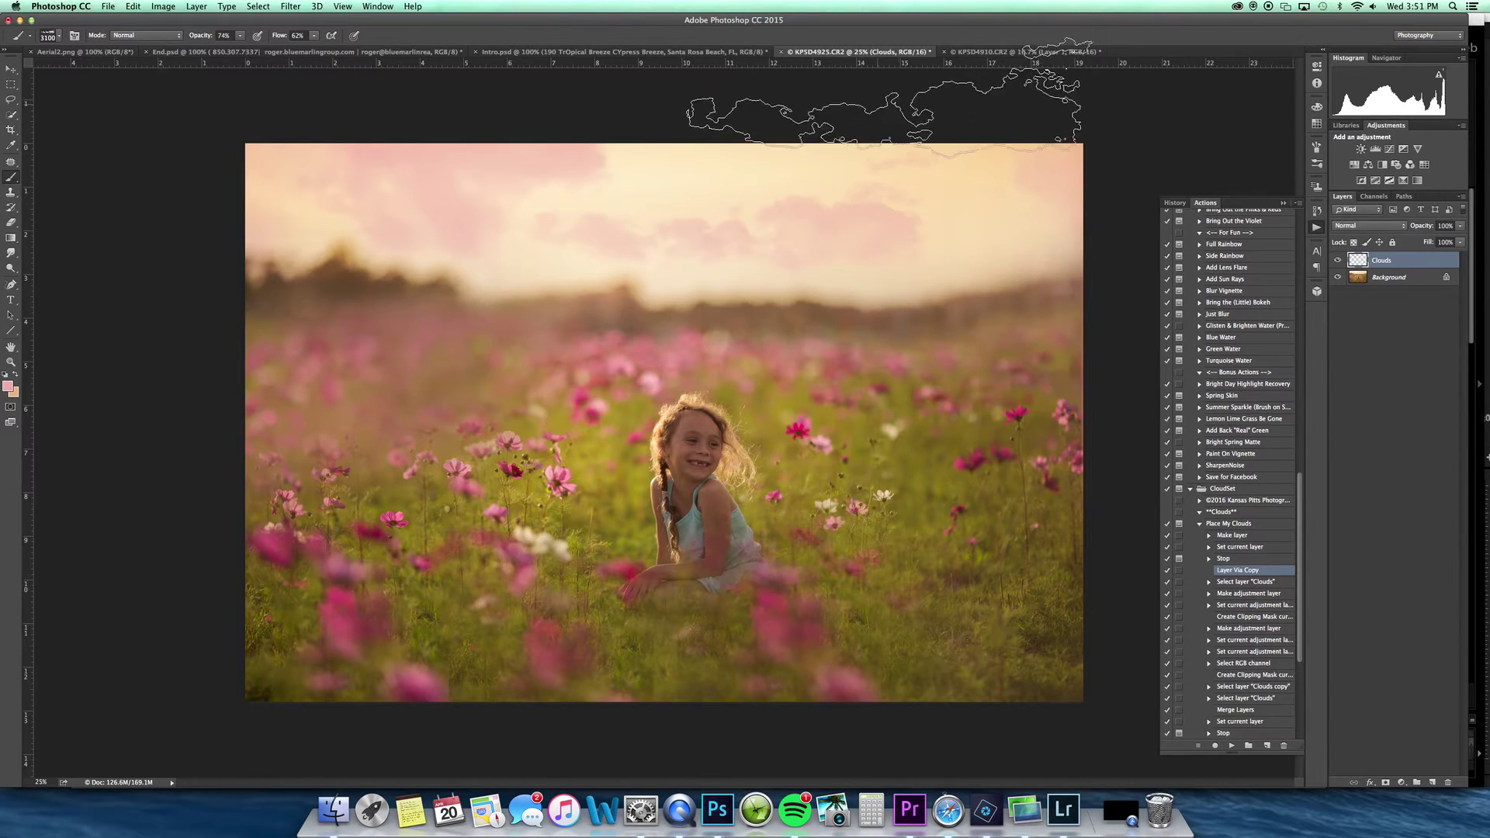
{"action": "left_click", "coordinate": [1039, 160]}
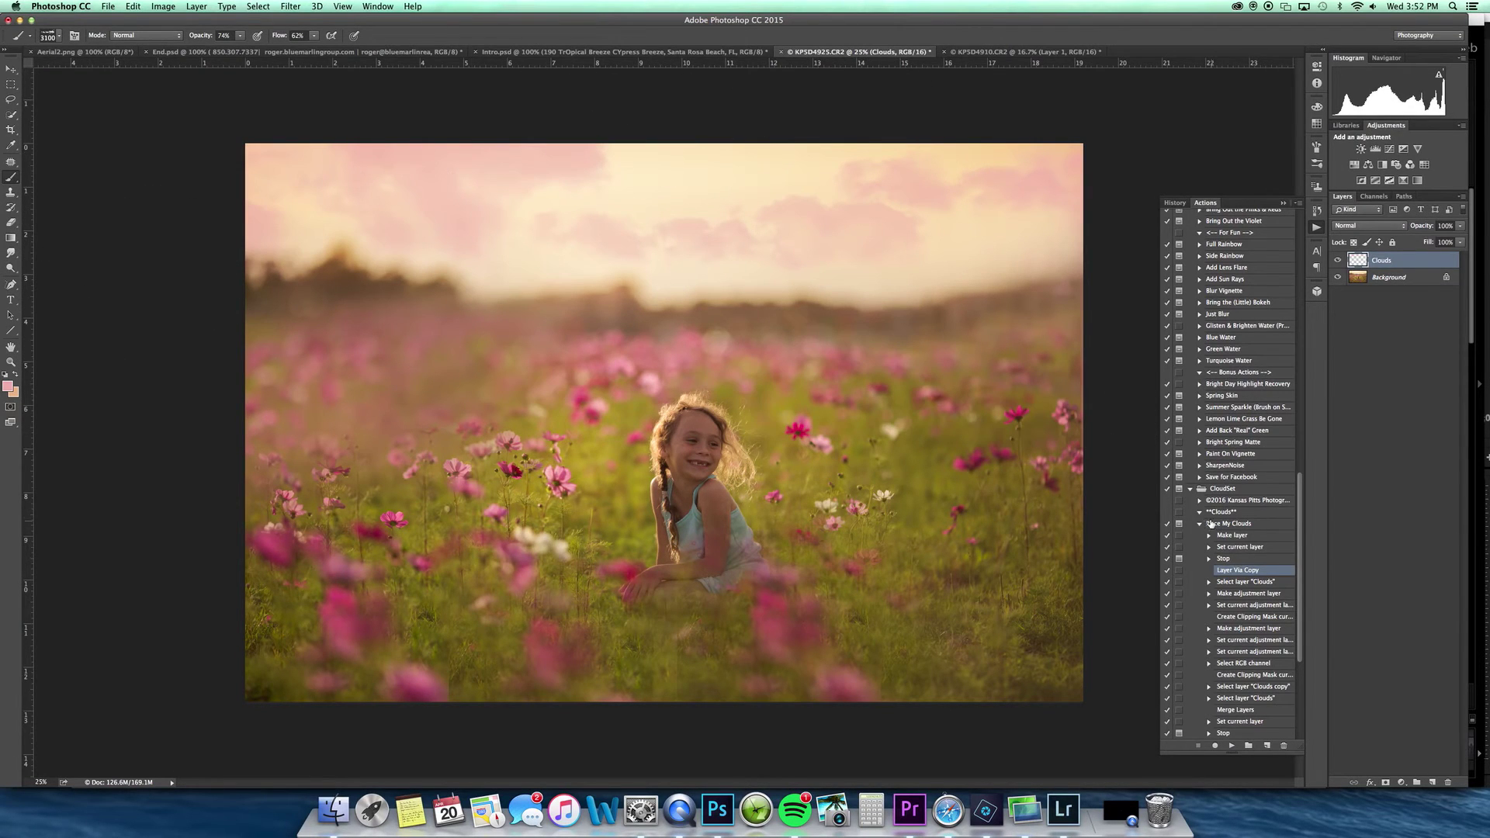
- Collapse the Place My Clouds action and run the Bokeh Clouds action on the painted clouds
{"action": "left_click", "coordinate": [1200, 524]}
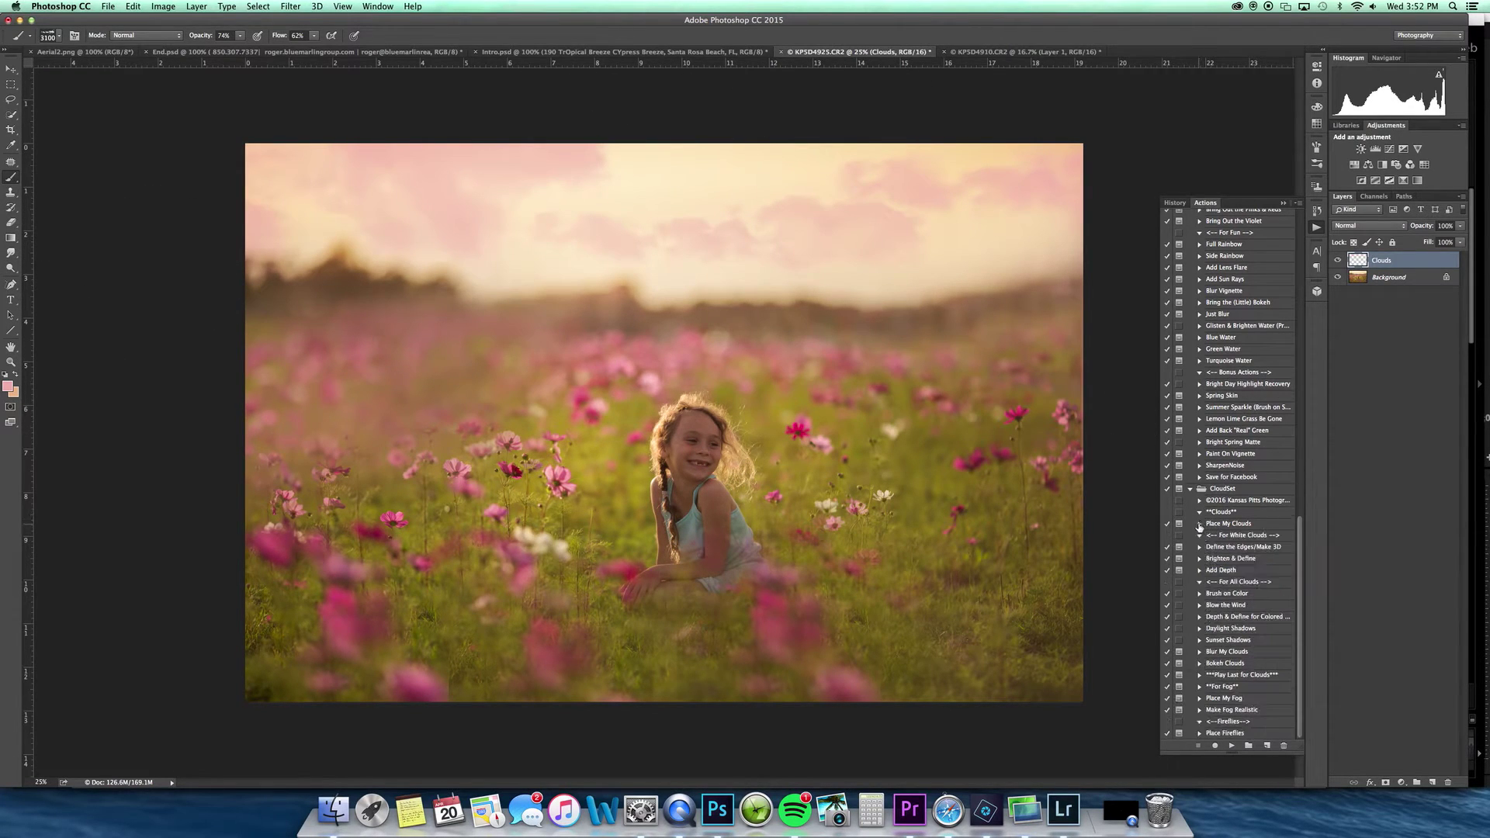
{"action": "left_click", "coordinate": [1230, 664]}
{"action": "left_click", "coordinate": [1231, 745]}
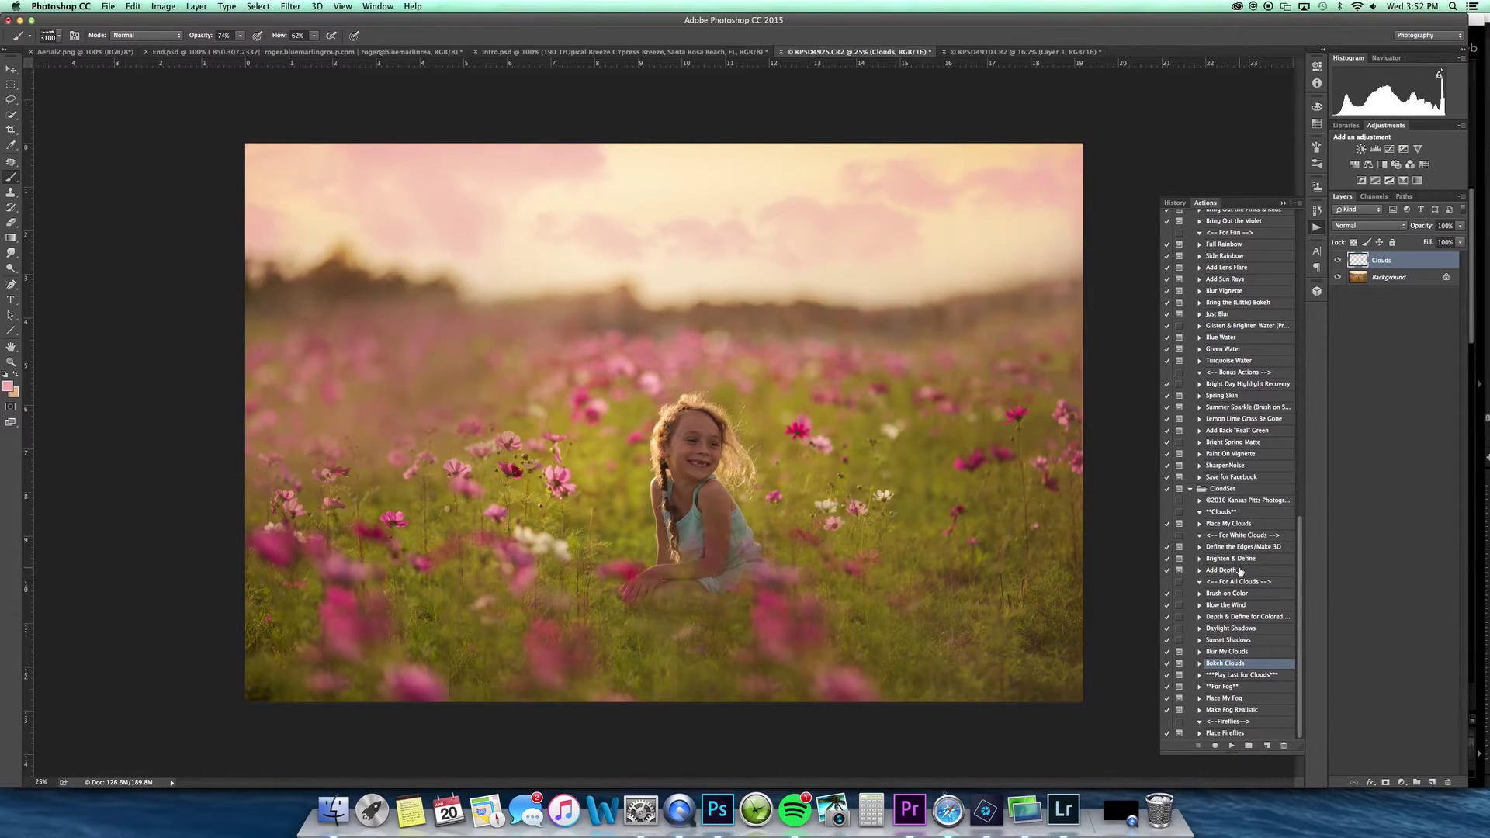
{"action": "key", "text": "Return"}
- Try the Multiply, Hard Light, Soft Light, Overlay and Screen blend modes on the Clouds layer
{"action": "left_click", "coordinate": [1370, 226]}
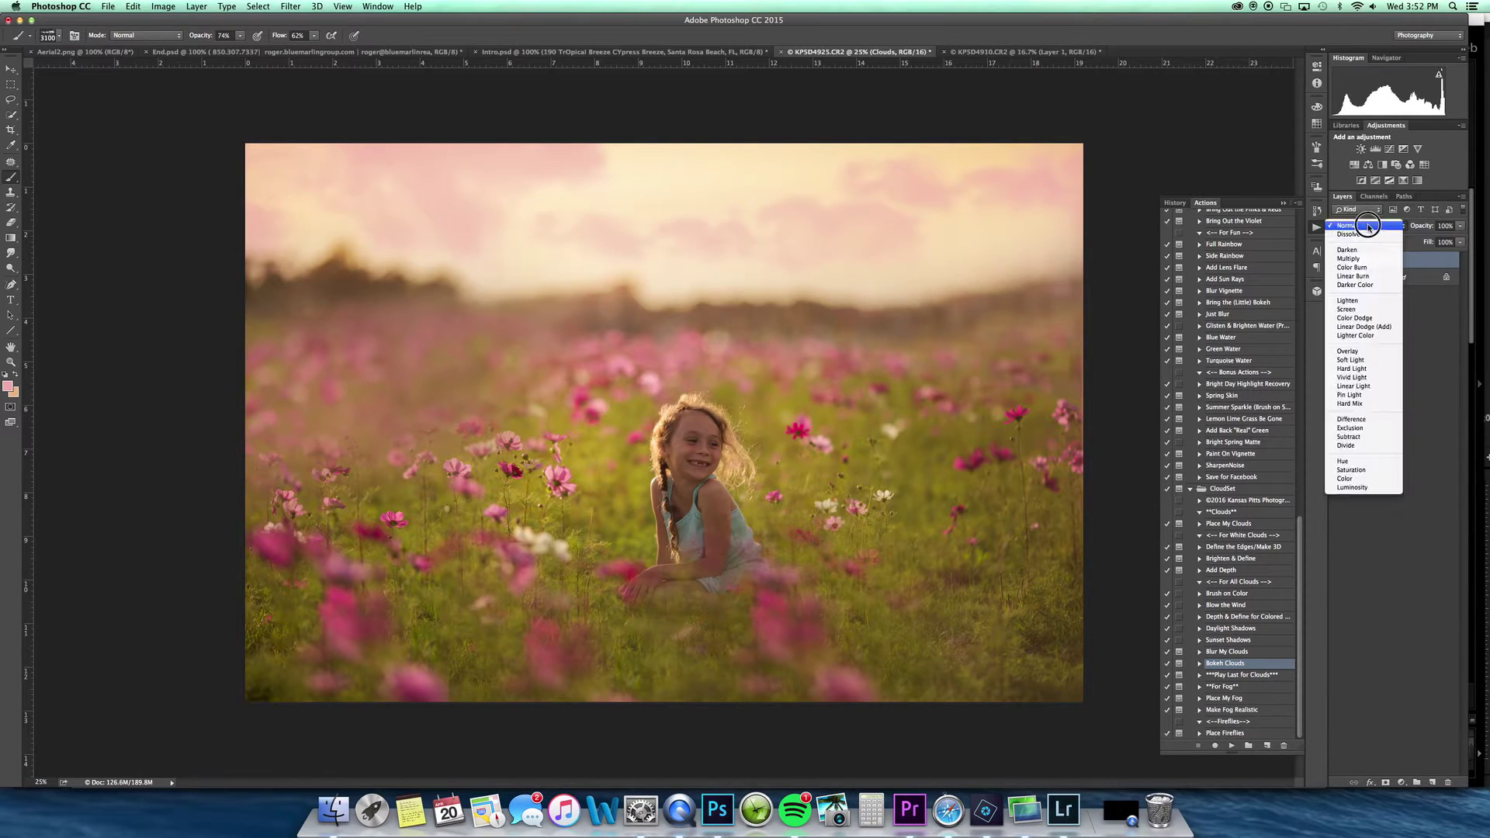
{"action": "left_click", "coordinate": [1368, 250]}
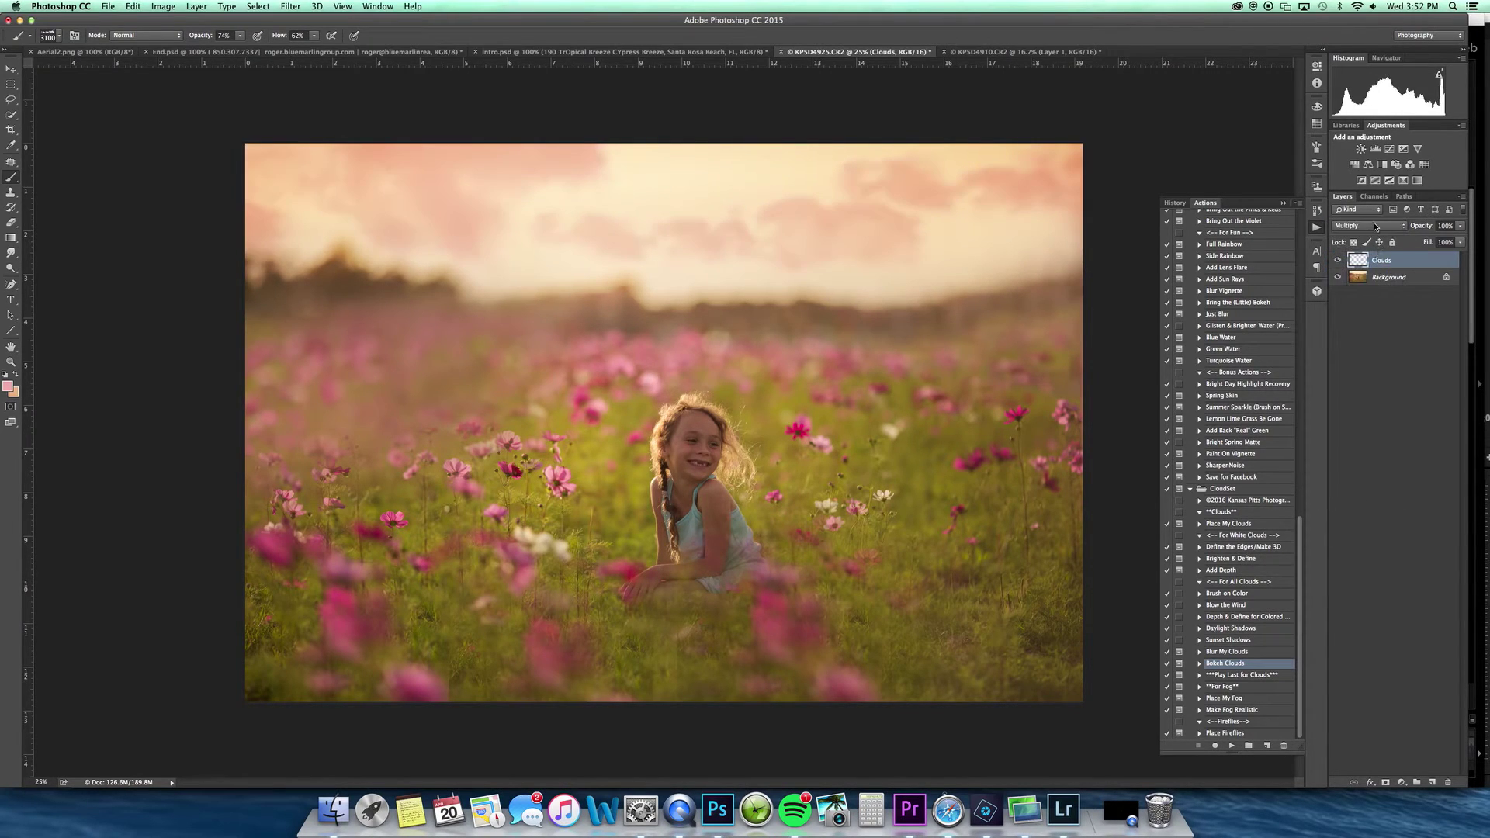
{"action": "left_click", "coordinate": [1376, 226]}
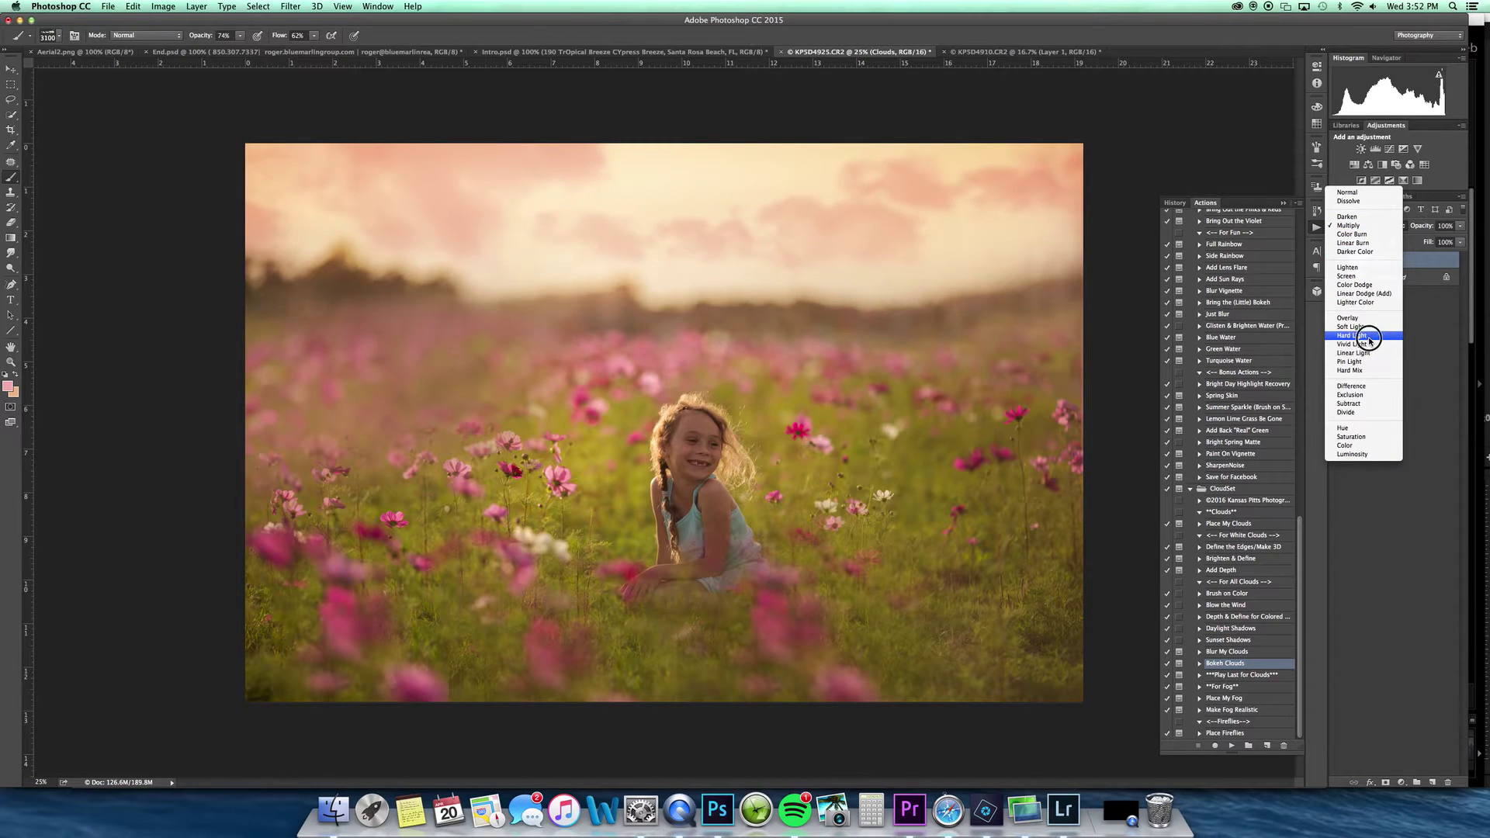
{"action": "left_click", "coordinate": [1364, 336]}
{"action": "left_click", "coordinate": [1369, 230]}
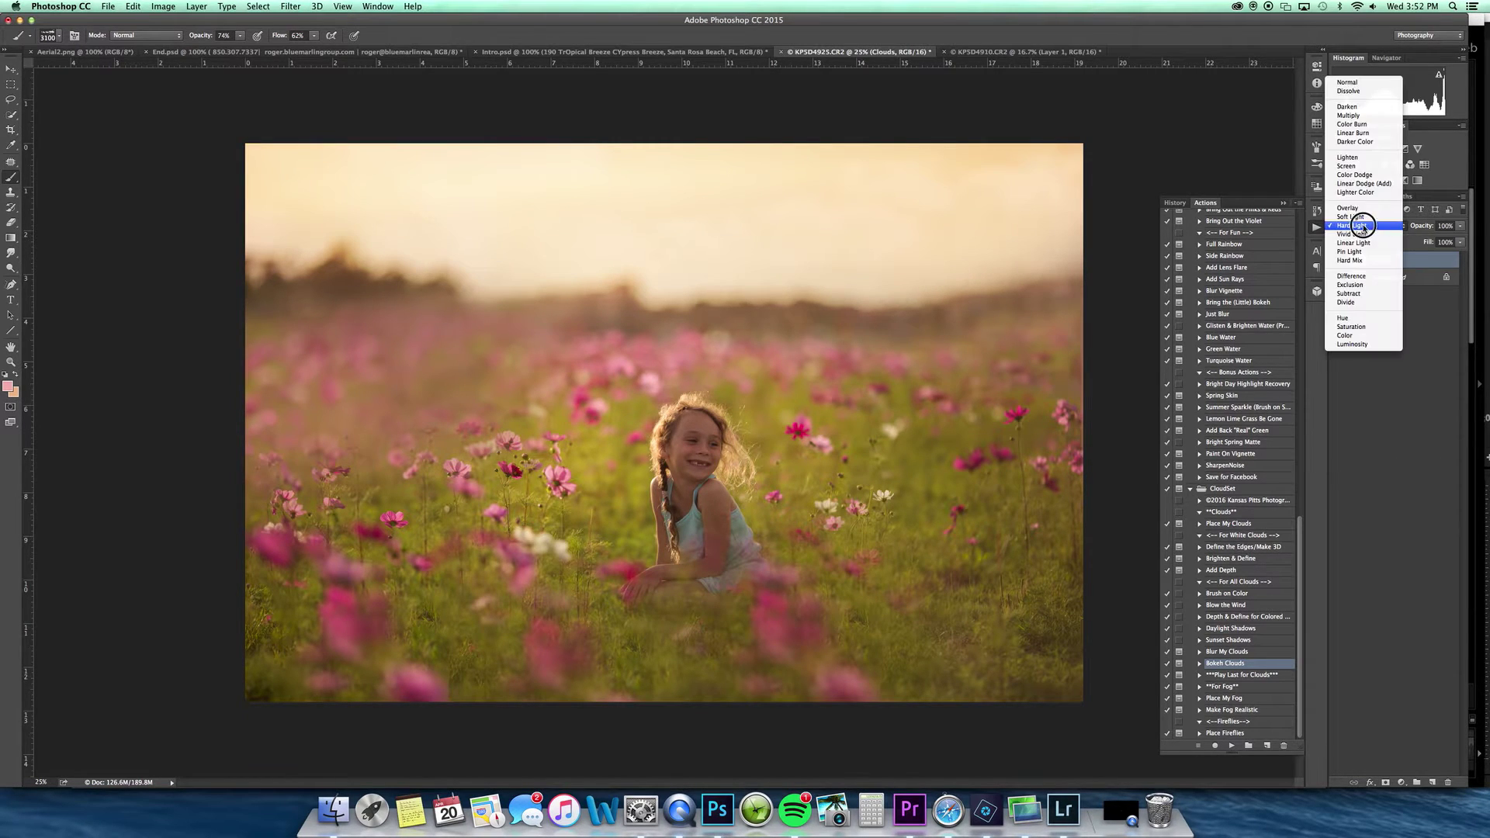
{"action": "left_click", "coordinate": [1370, 220]}
{"action": "left_click", "coordinate": [1368, 230]}
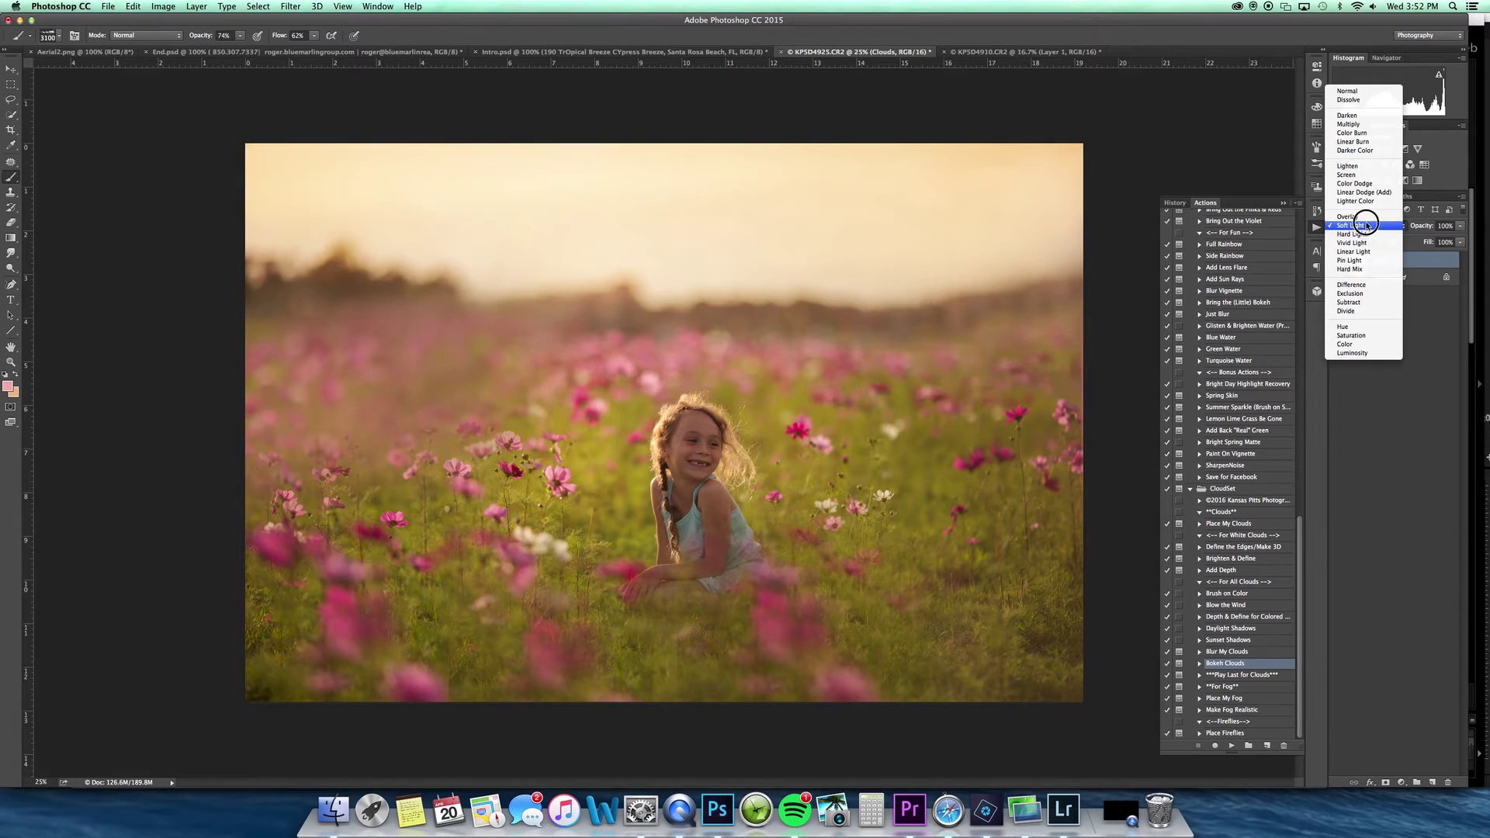
{"action": "left_click", "coordinate": [1365, 222]}
{"action": "left_click", "coordinate": [1364, 225]}
{"action": "left_click", "coordinate": [1356, 183]}
- Compare the Lighten, Multiply, Darken and Normal blend modes on the Clouds layer
{"action": "left_click", "coordinate": [1364, 229]}
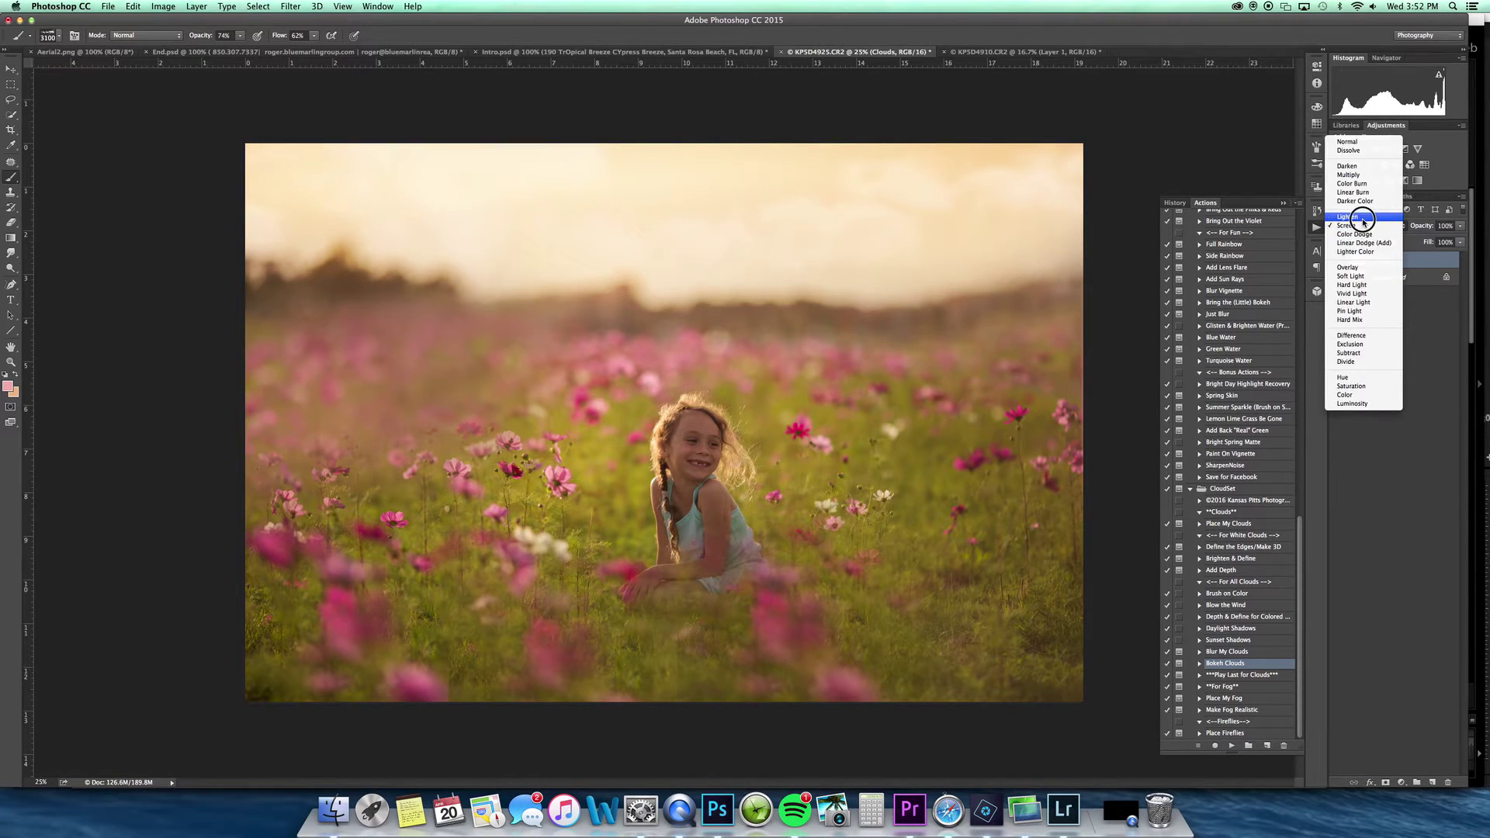
{"action": "left_click", "coordinate": [1369, 219]}
{"action": "left_click", "coordinate": [1367, 229]}
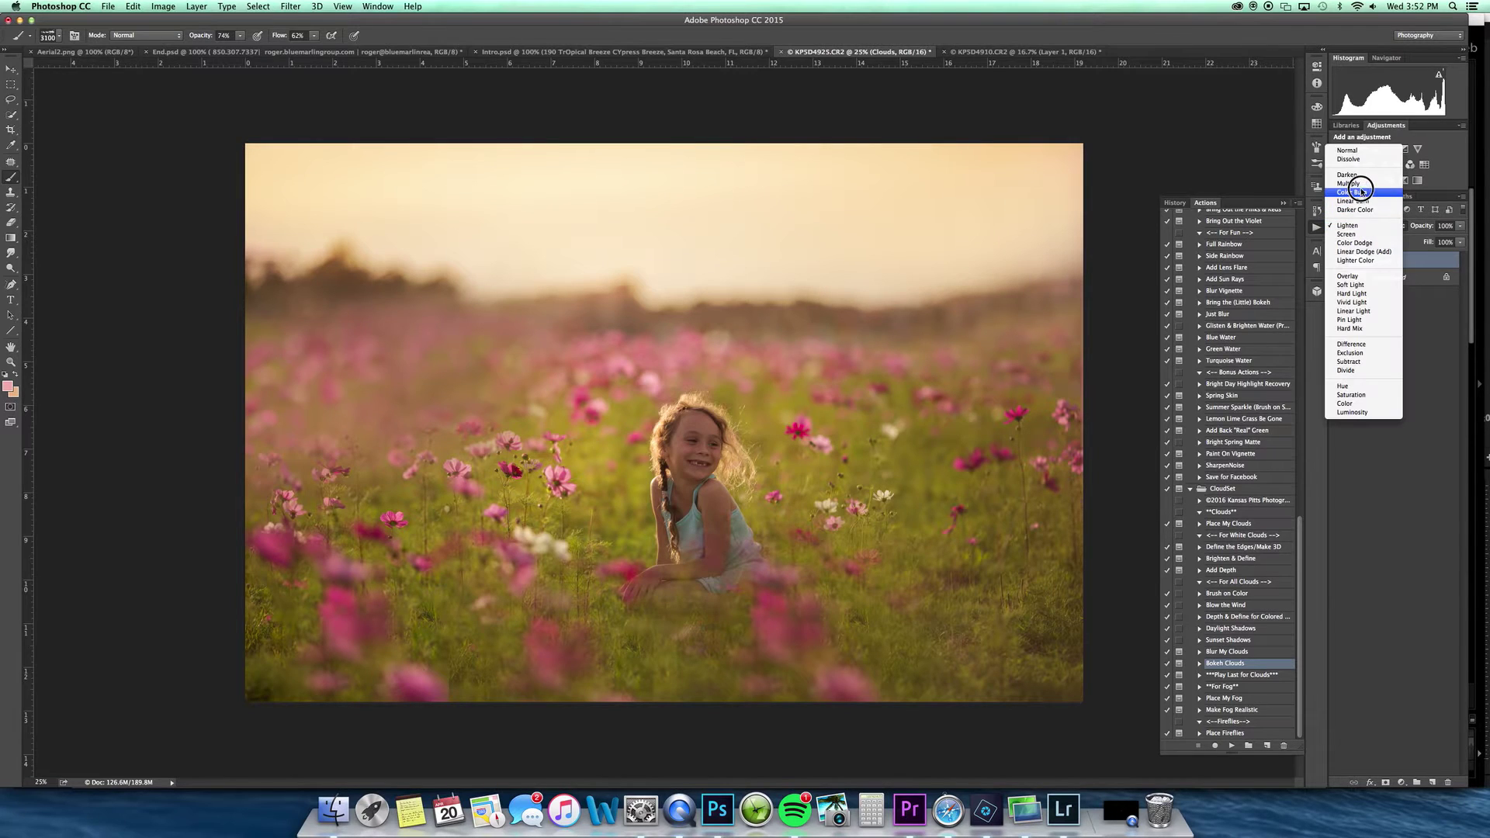
{"action": "left_click", "coordinate": [1358, 181]}
{"action": "left_click", "coordinate": [1362, 228]}
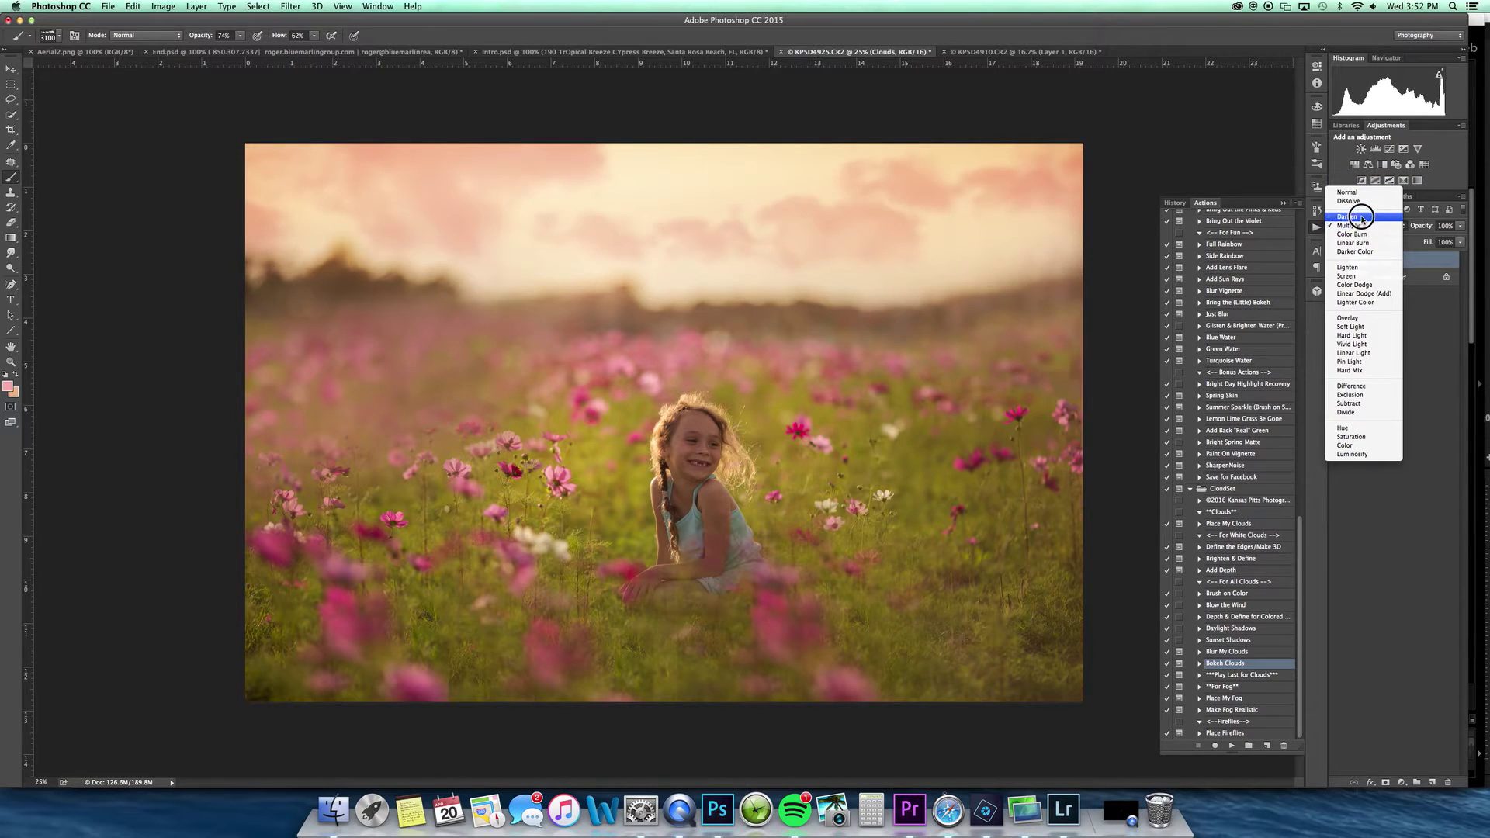
{"action": "left_click", "coordinate": [1361, 219]}
{"action": "left_click", "coordinate": [1364, 229]}
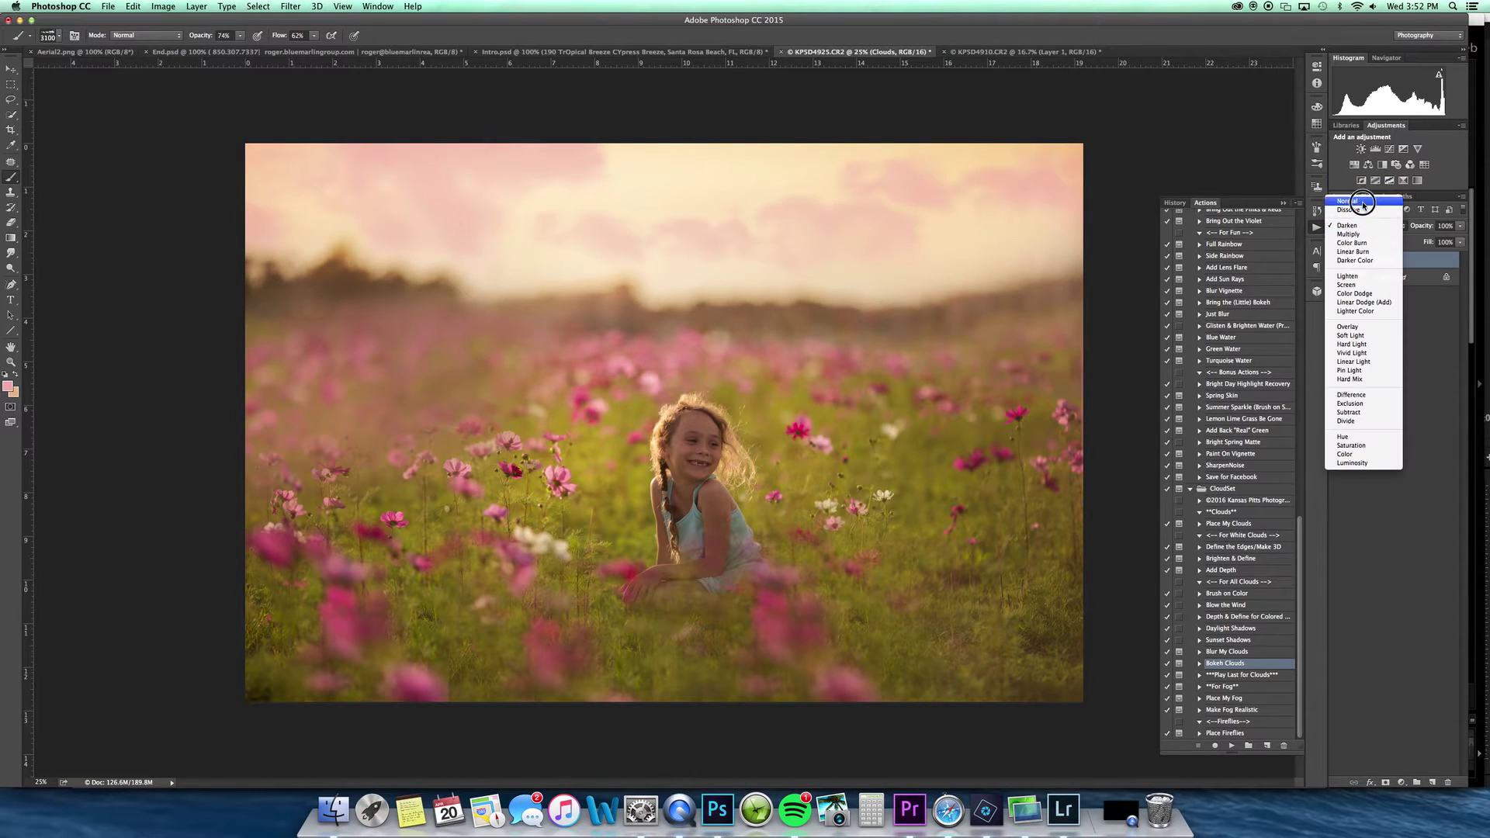
{"action": "left_click", "coordinate": [1369, 208]}
{"action": "left_click", "coordinate": [1373, 225]}
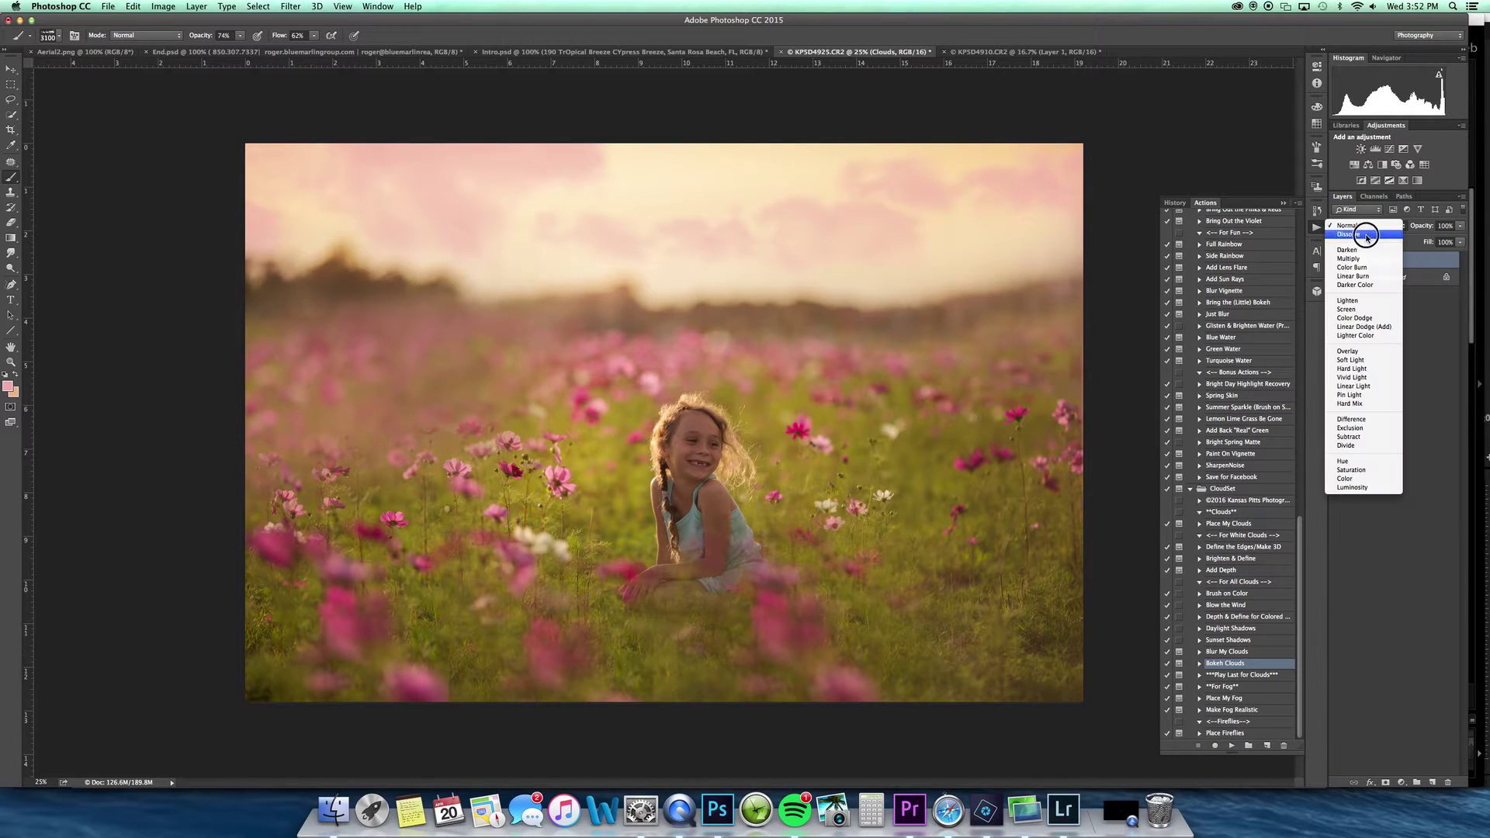
{"action": "left_click", "coordinate": [1367, 249]}
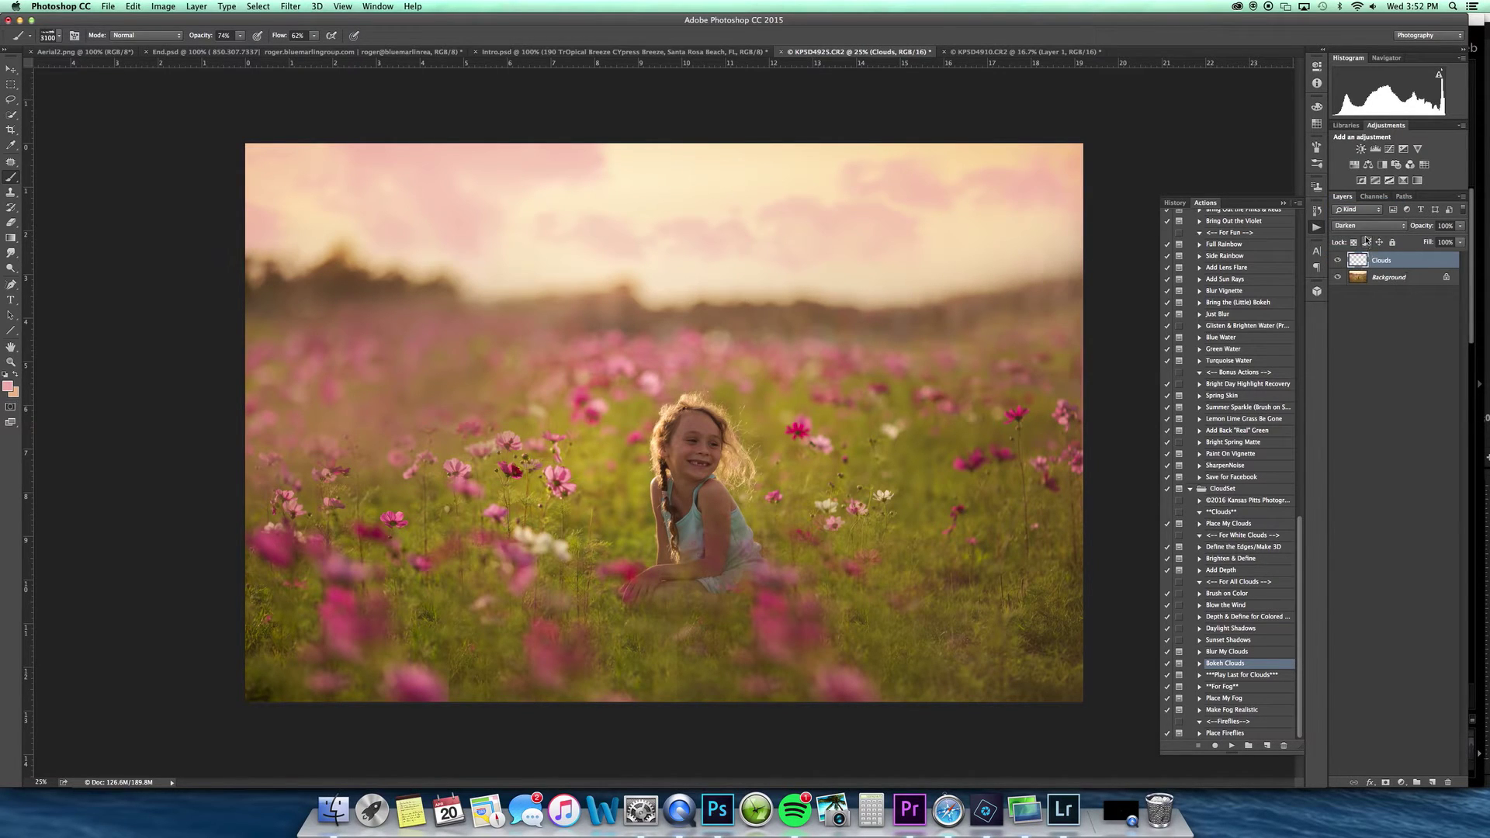
{"action": "left_click", "coordinate": [1368, 226]}
{"action": "left_click", "coordinate": [1362, 206]}
- Set the Clouds layer's blend mode to Darken with the Move tool active, and select the Background layer
{"action": "key", "text": "v"}
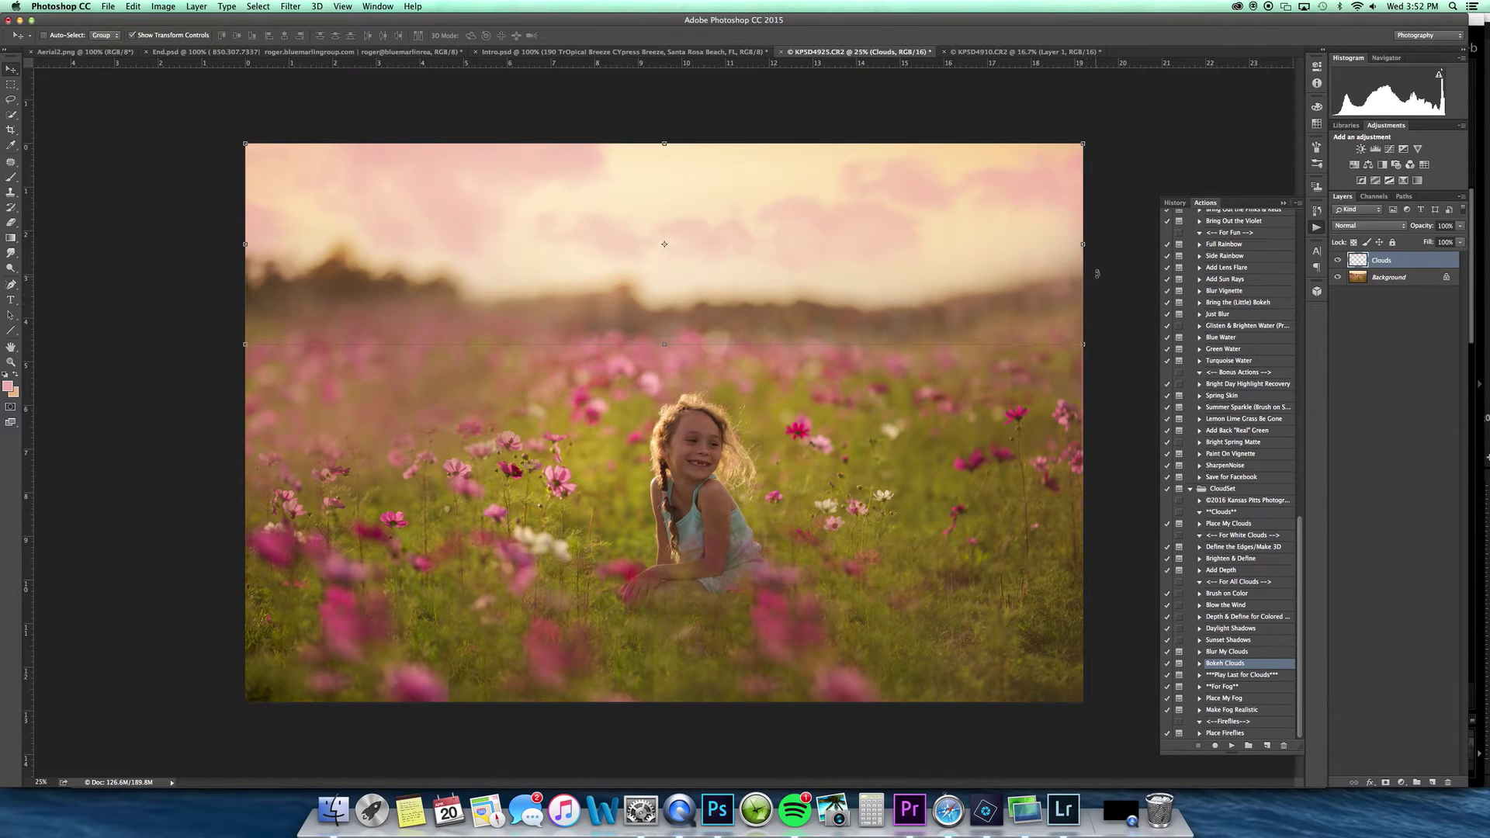
{"action": "left_click", "coordinate": [1366, 228]}
{"action": "left_click", "coordinate": [1357, 248]}
{"action": "left_click", "coordinate": [1389, 279]}
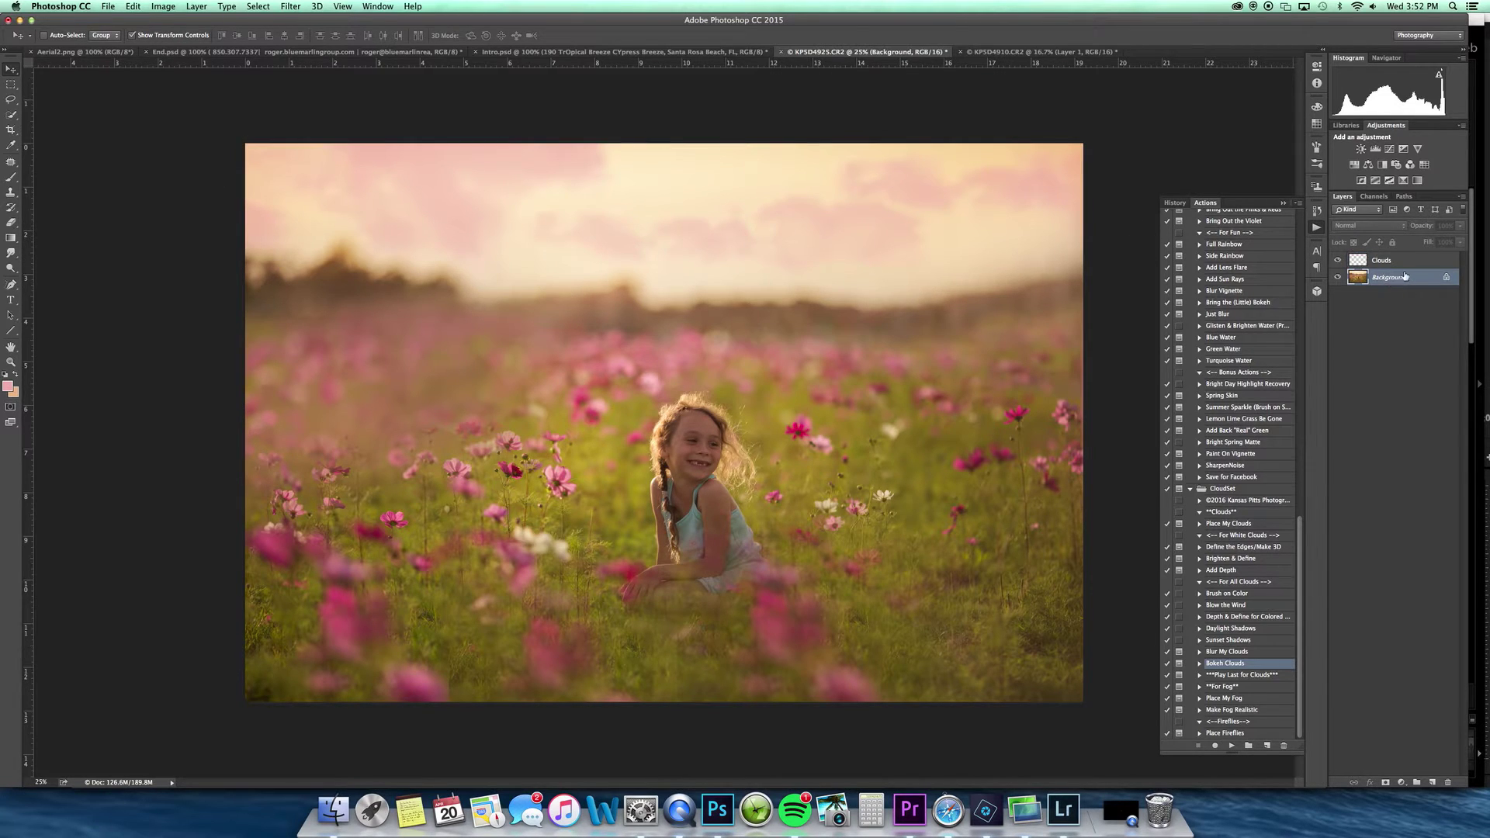
- Select the Clouds layer and run the Place My Clouds action to add a second Clouds layer above it
{"action": "left_click", "coordinate": [1393, 264]}
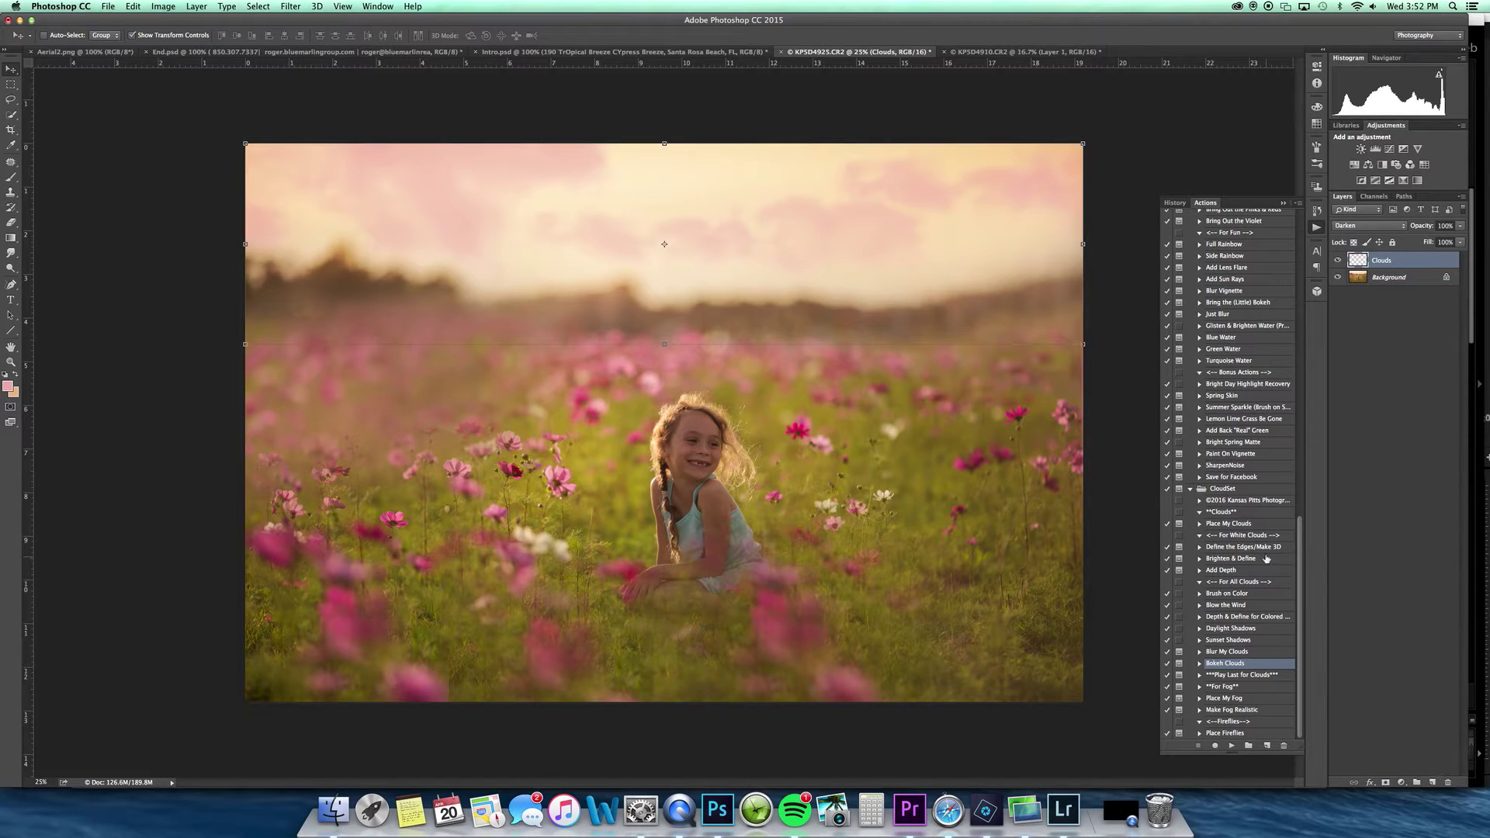
{"action": "left_click", "coordinate": [1252, 525]}
{"action": "key", "text": "Return"}
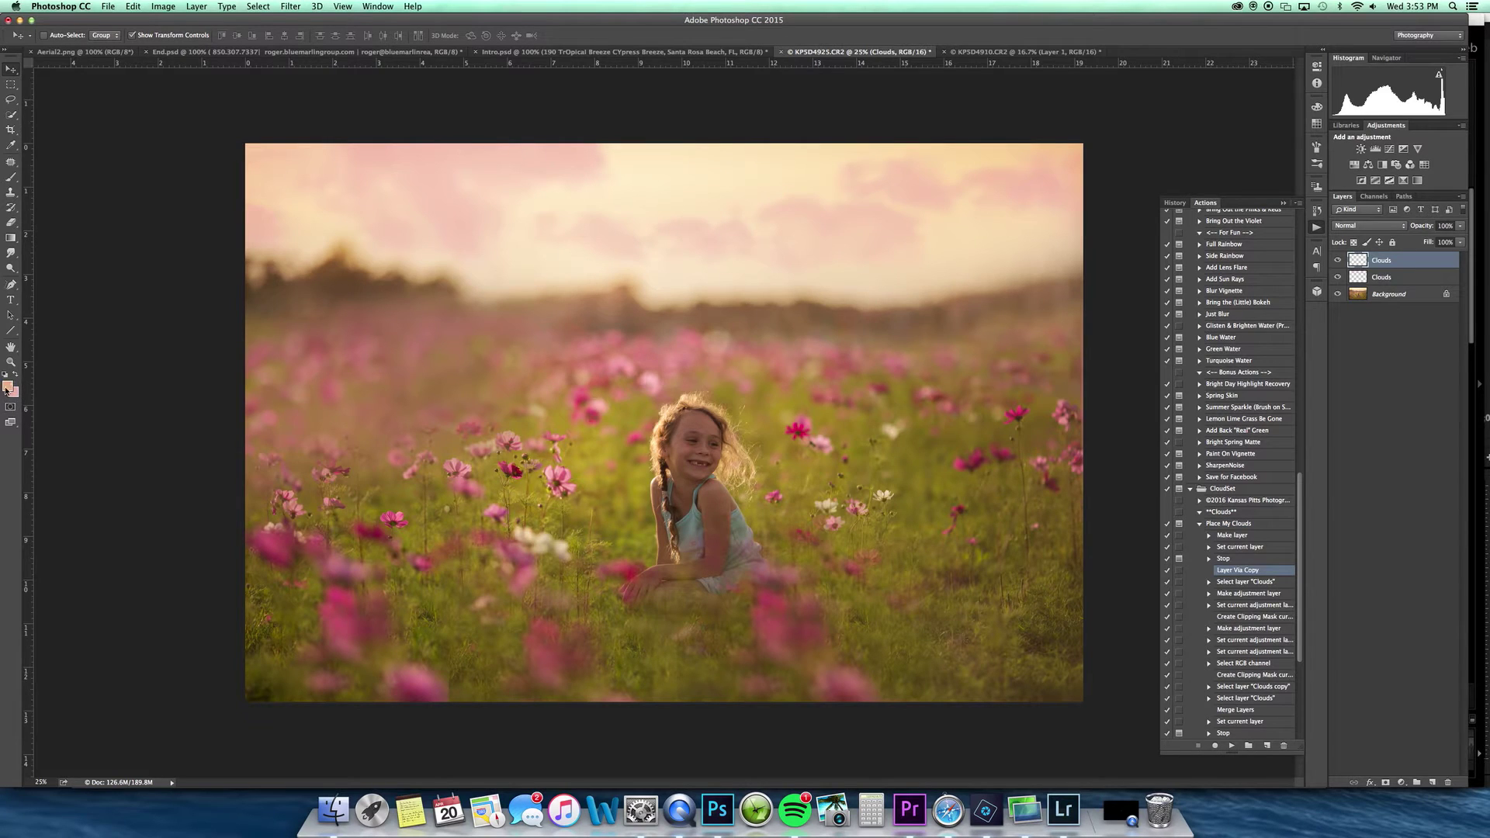
- Stamp a soft peach cloud into the sky on the new Clouds layer with the 4000 px cloud brush
{"action": "key", "text": "b"}
{"action": "left_click", "coordinate": [51, 35]}
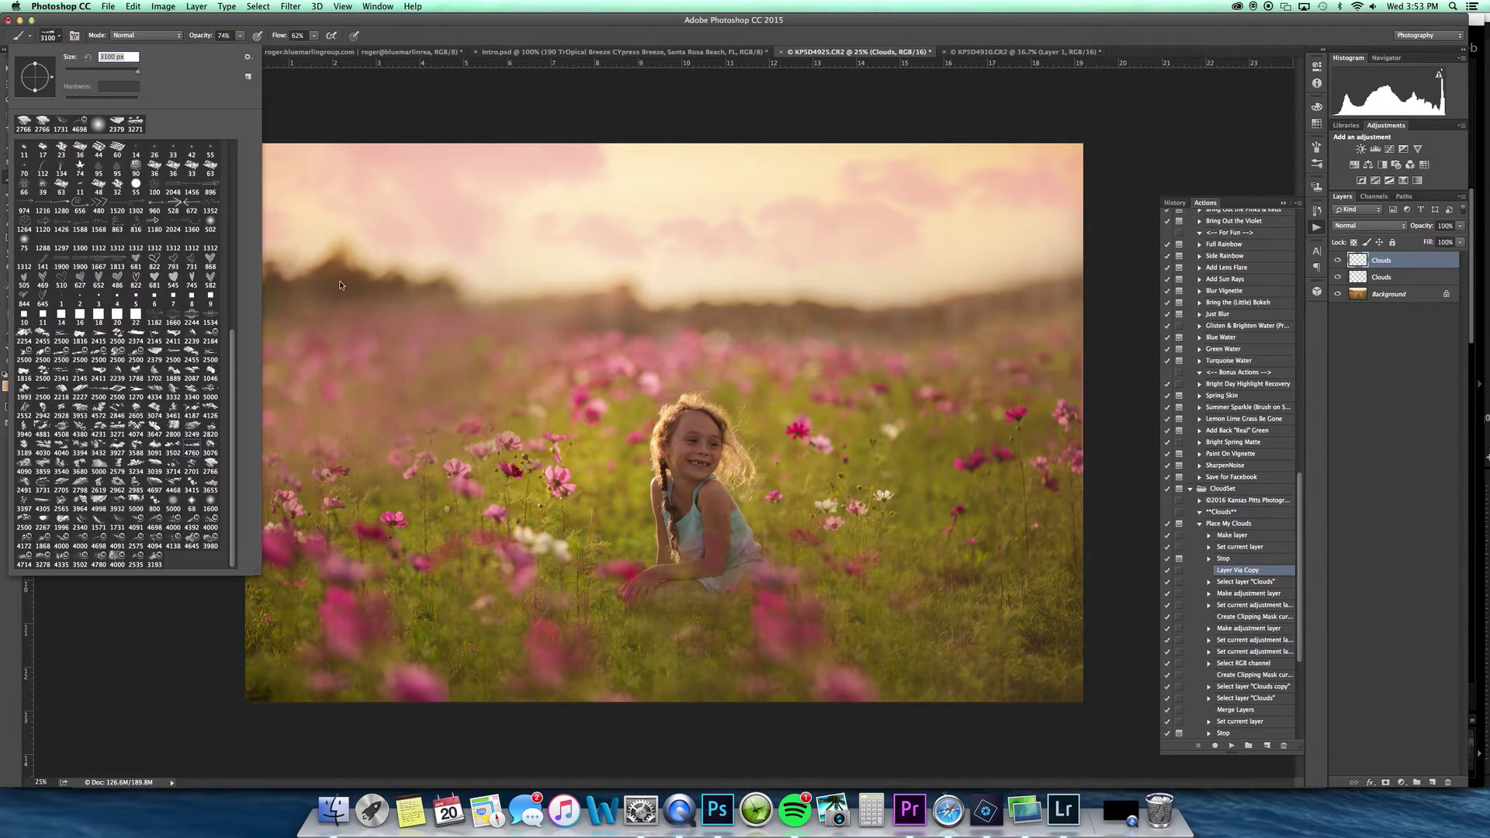
{"action": "key", "text": "Return"}
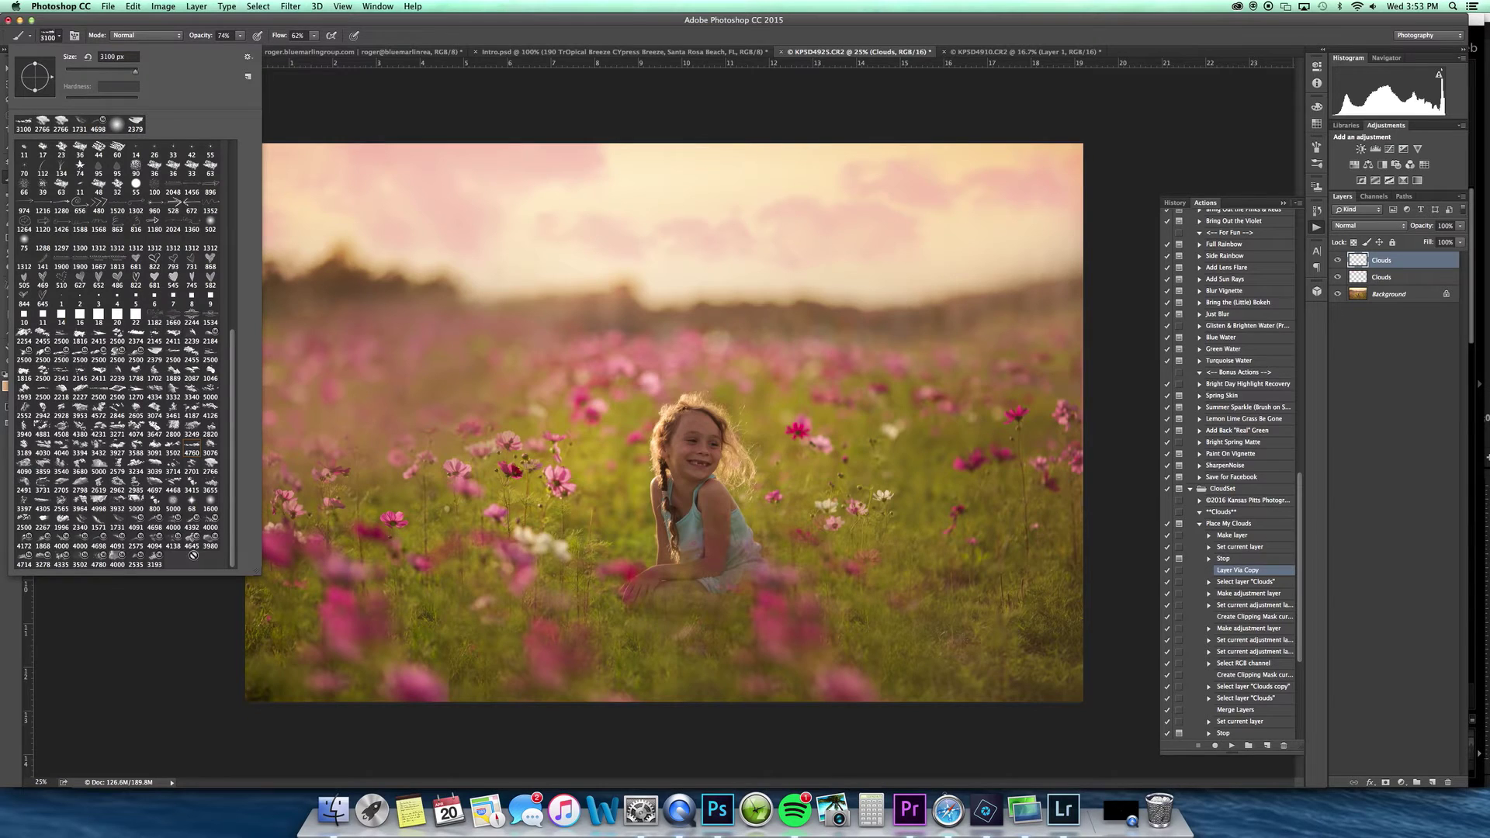
{"action": "left_click", "coordinate": [78, 541]}
{"action": "left_click", "coordinate": [826, 188]}
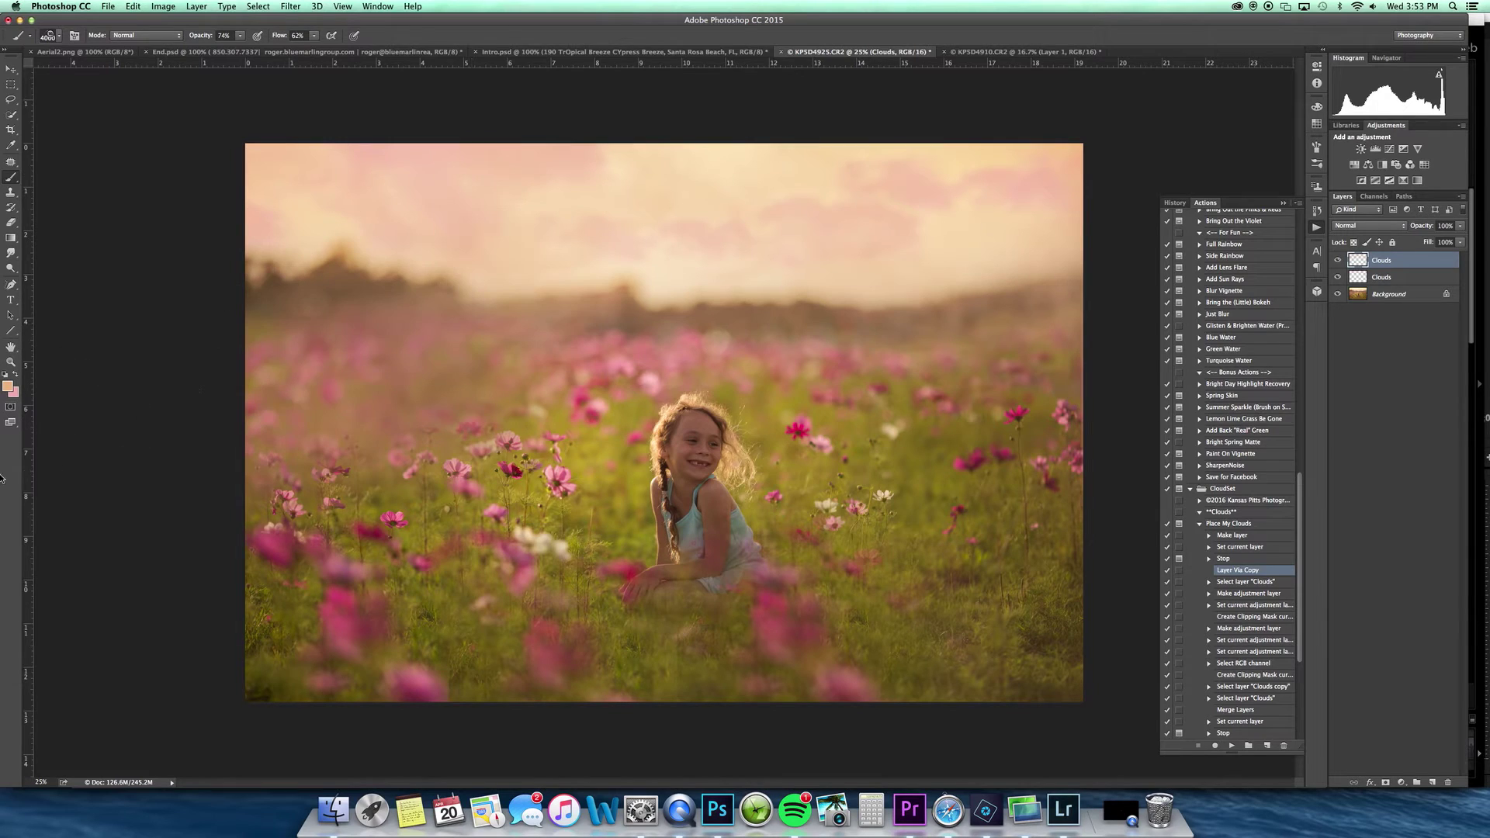
- Check the upper Clouds layer hidden and shown, and run the Bokeh Clouds action with Place My Clouds collapsed
{"action": "left_click", "coordinate": [1341, 265]}
{"action": "left_click", "coordinate": [1342, 265]}
{"action": "left_click", "coordinate": [1199, 524]}
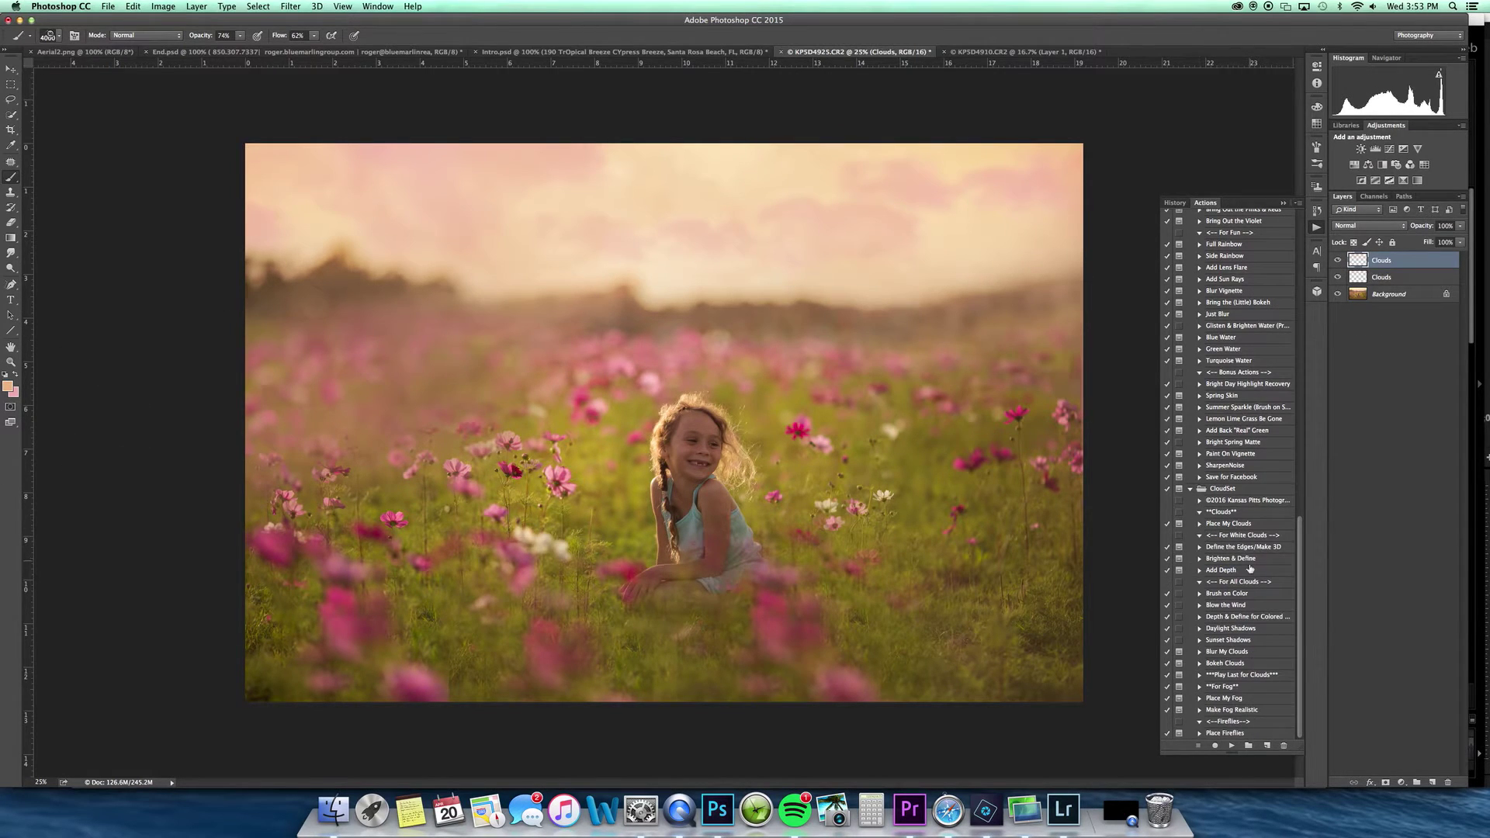
{"action": "left_click", "coordinate": [1226, 663]}
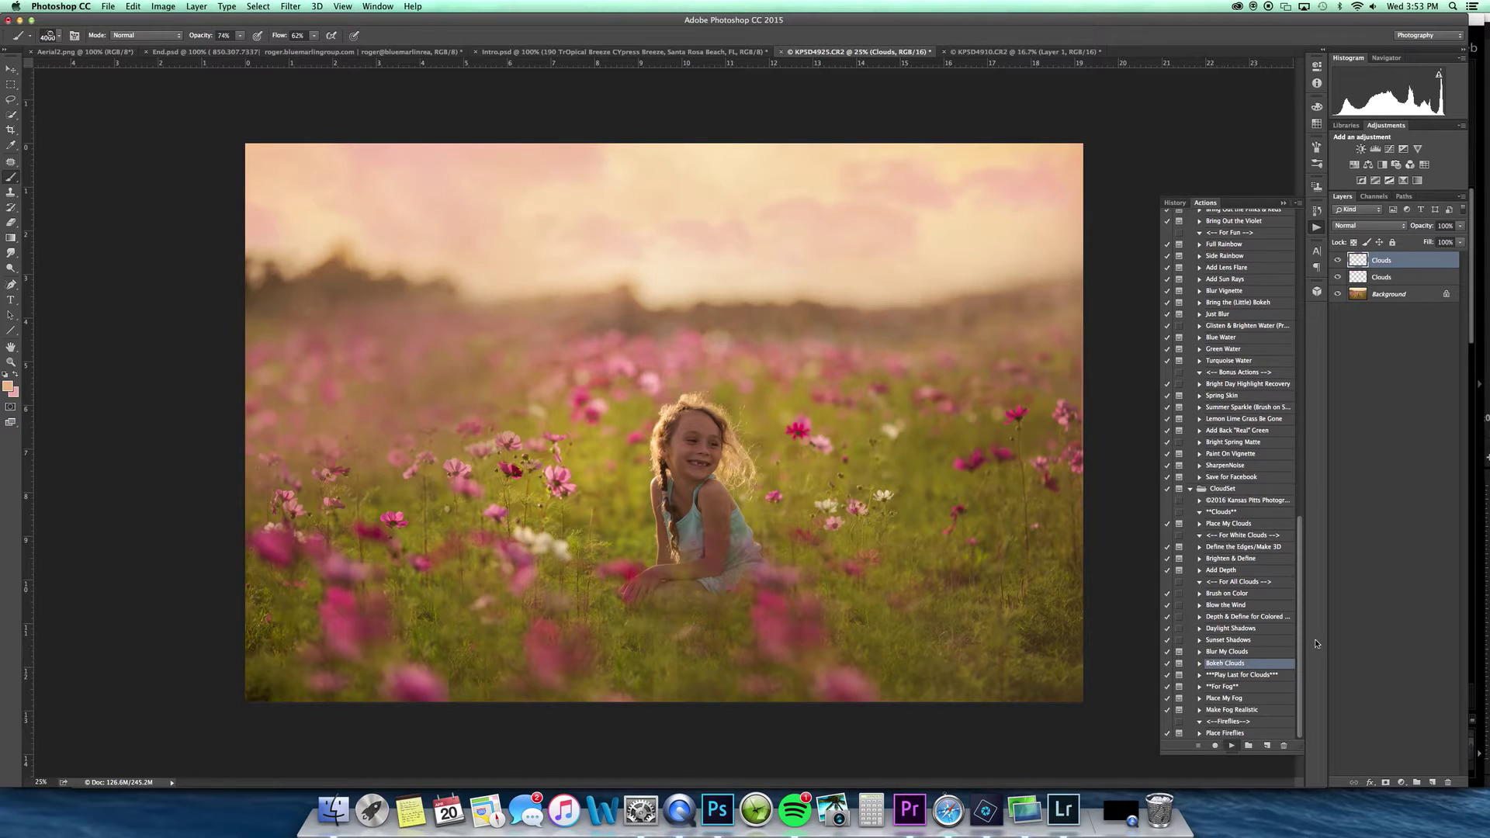
{"action": "key", "text": "Return"}
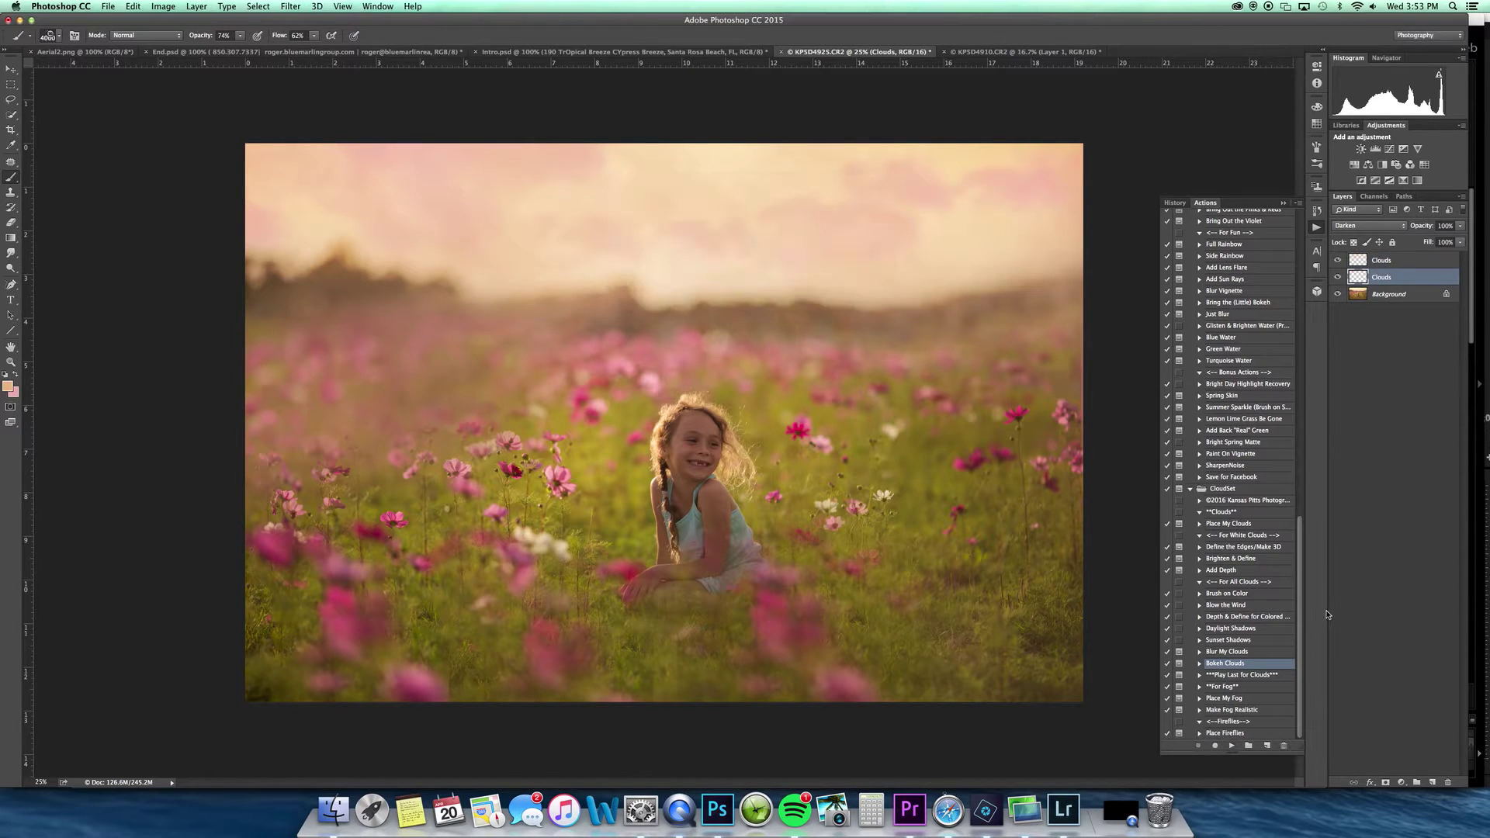
- Compare the sky with the upper Clouds layer hidden and shown, and set that layer's blend mode to Darken
{"action": "left_click", "coordinate": [1337, 261]}
{"action": "left_click", "coordinate": [1337, 261]}
{"action": "left_click", "coordinate": [1368, 226]}
{"action": "left_click", "coordinate": [1360, 199]}
{"action": "left_click", "coordinate": [1388, 261]}
{"action": "left_click", "coordinate": [1338, 261]}
{"action": "left_click", "coordinate": [1338, 261]}
{"action": "left_click", "coordinate": [1360, 225]}
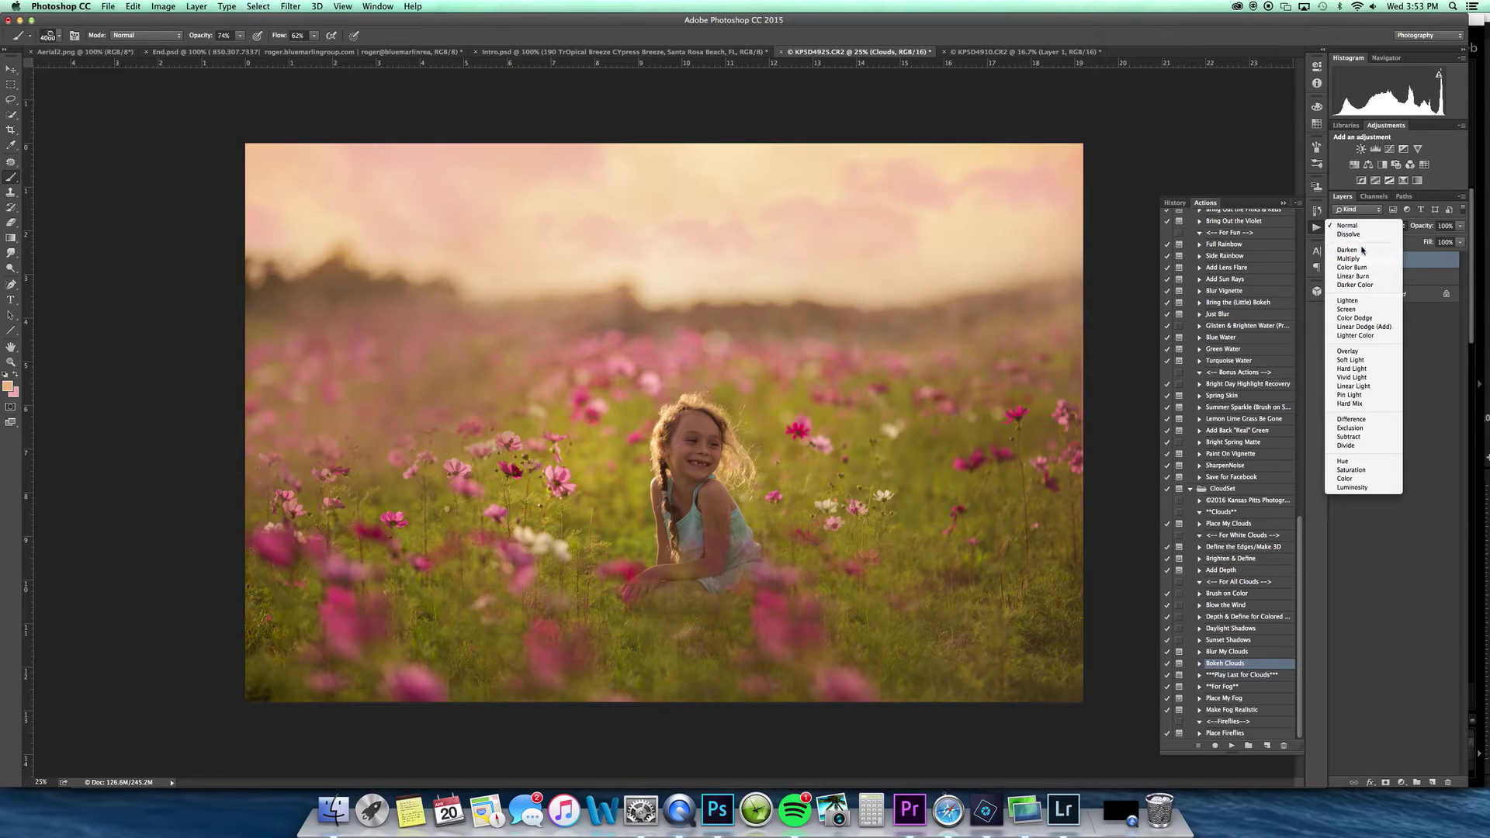
{"action": "left_click", "coordinate": [1360, 250]}
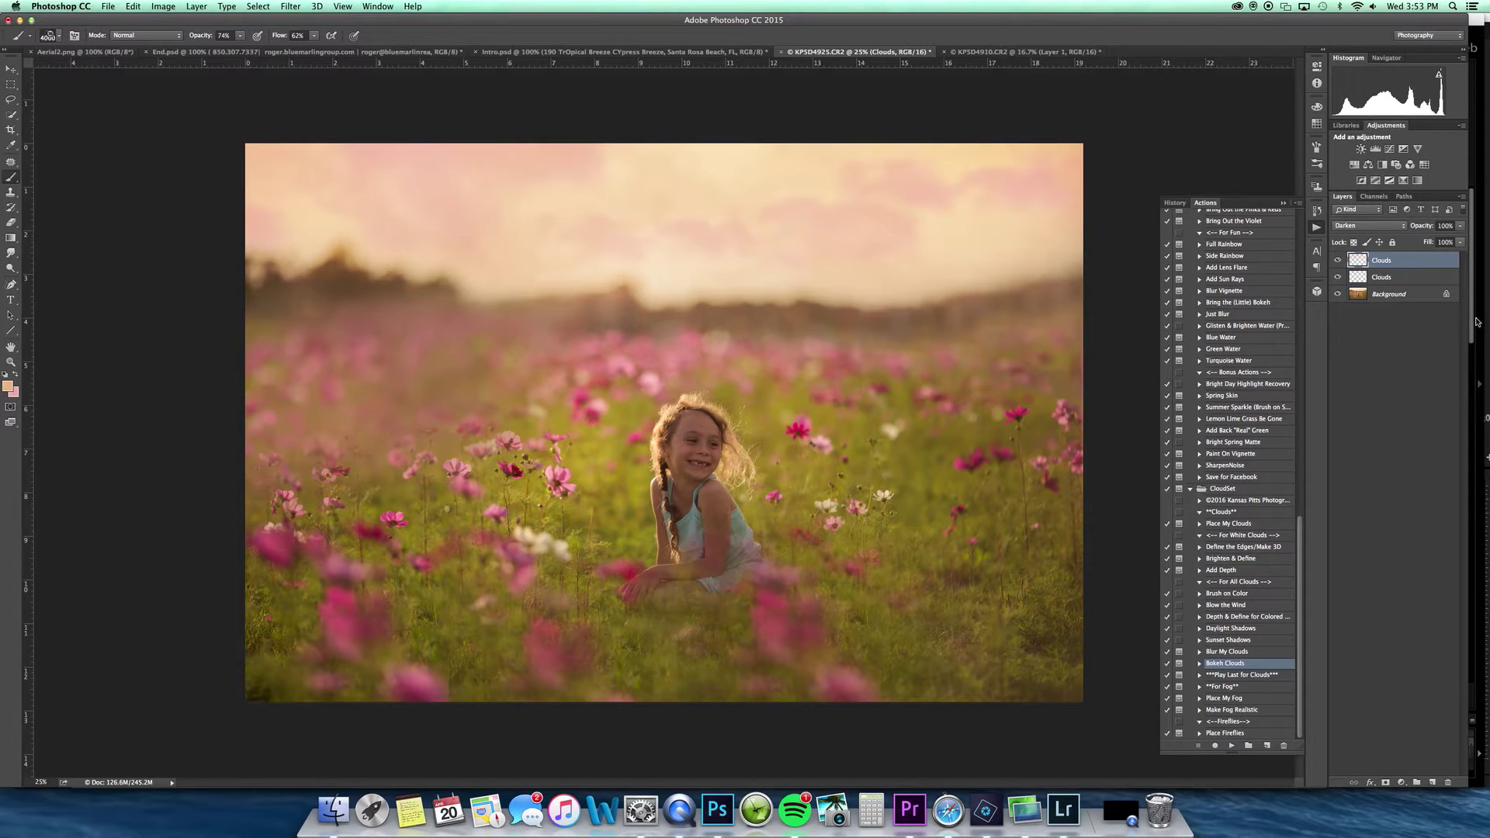
- Set the foreground colour to a darker orange and add a new empty layer above the upper Clouds layer
{"action": "left_click", "coordinate": [1401, 275], "text": "shift"}
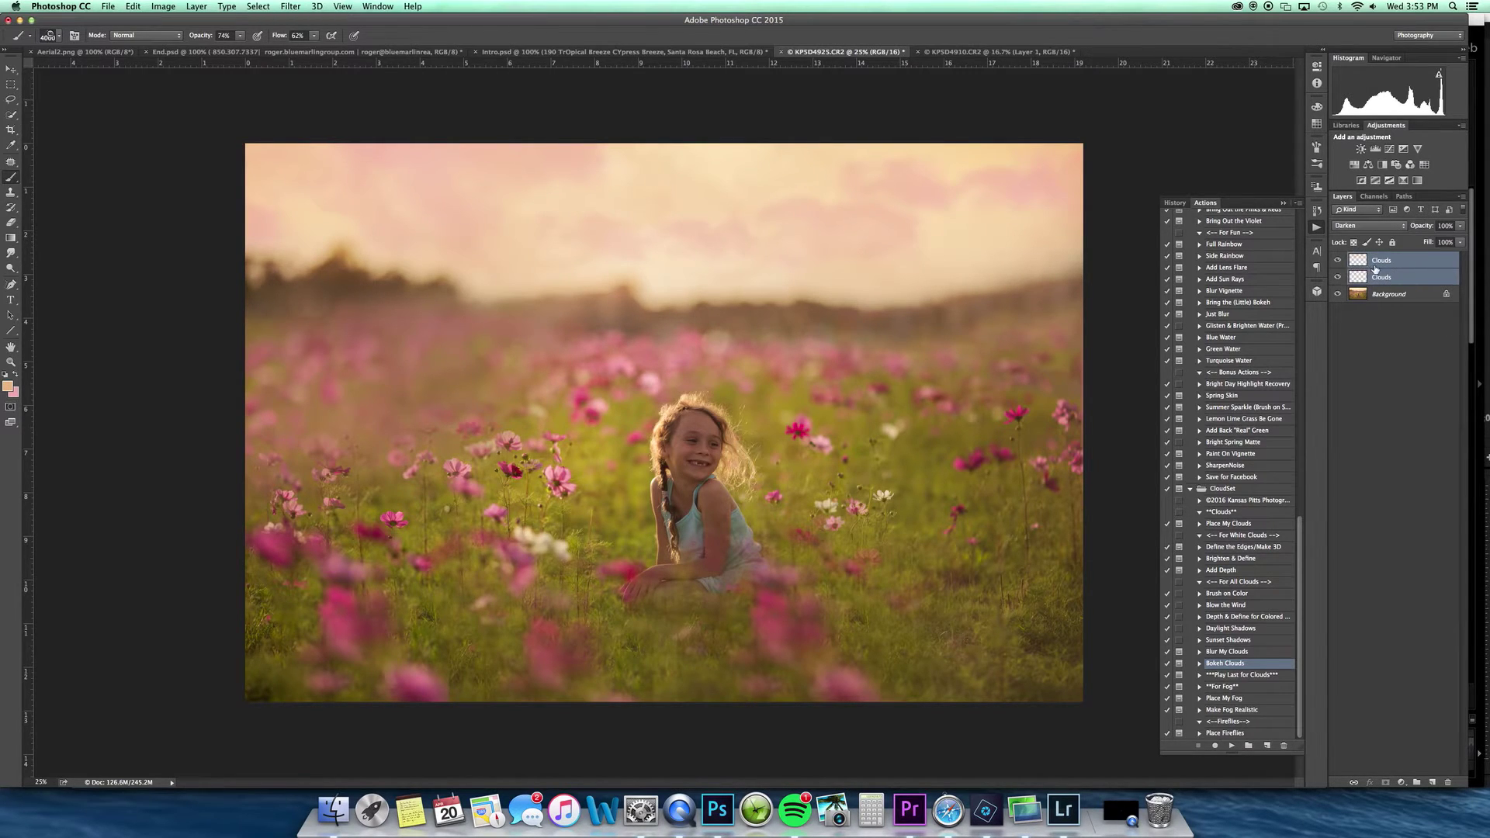
{"action": "left_click", "coordinate": [1414, 263]}
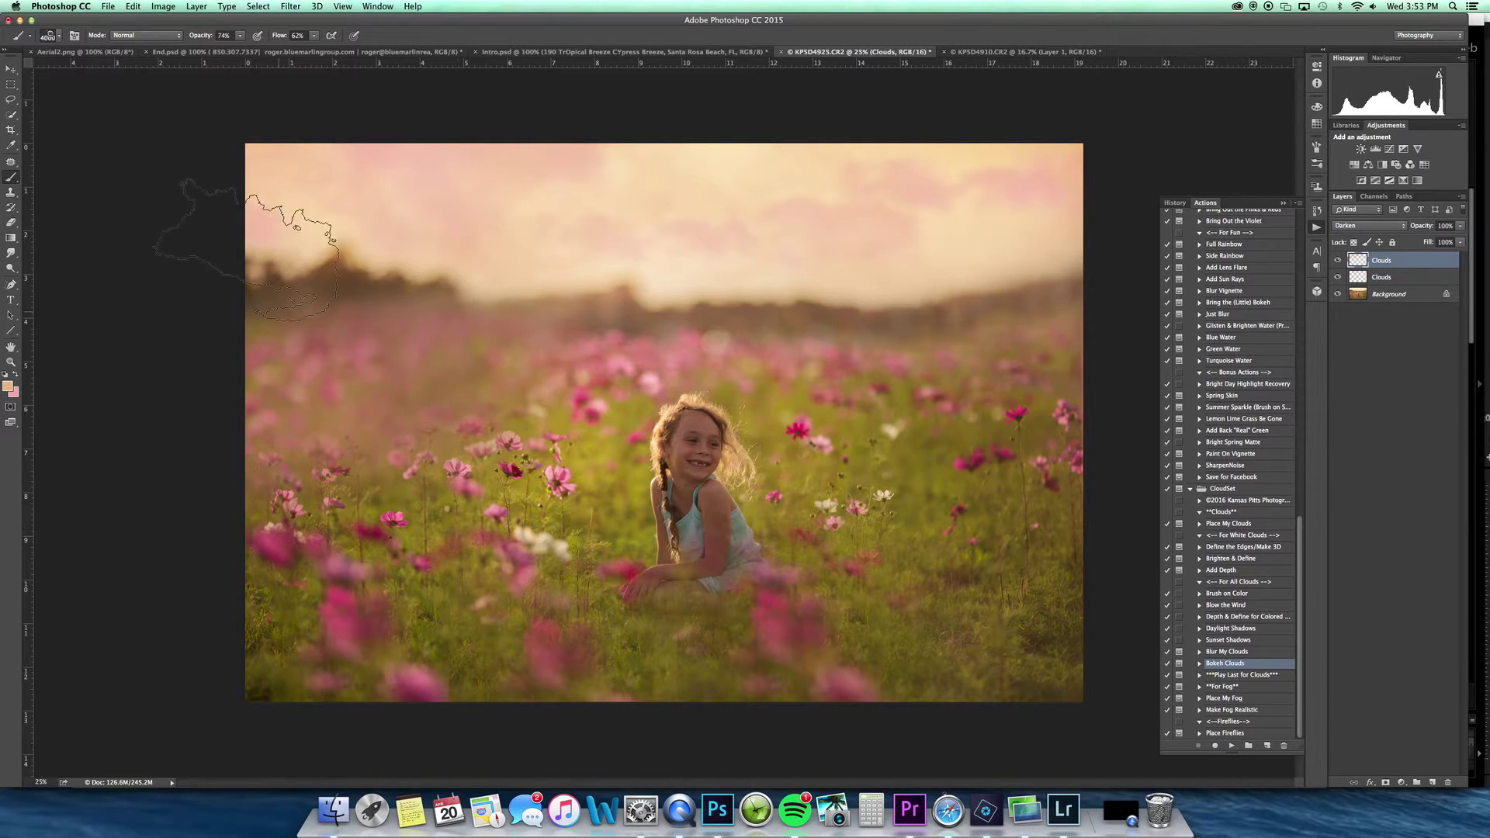
{"action": "left_click", "coordinate": [8, 385]}
{"action": "left_click", "coordinate": [197, 598]}
{"action": "key", "text": "Return"}
{"action": "left_click", "coordinate": [1433, 783]}
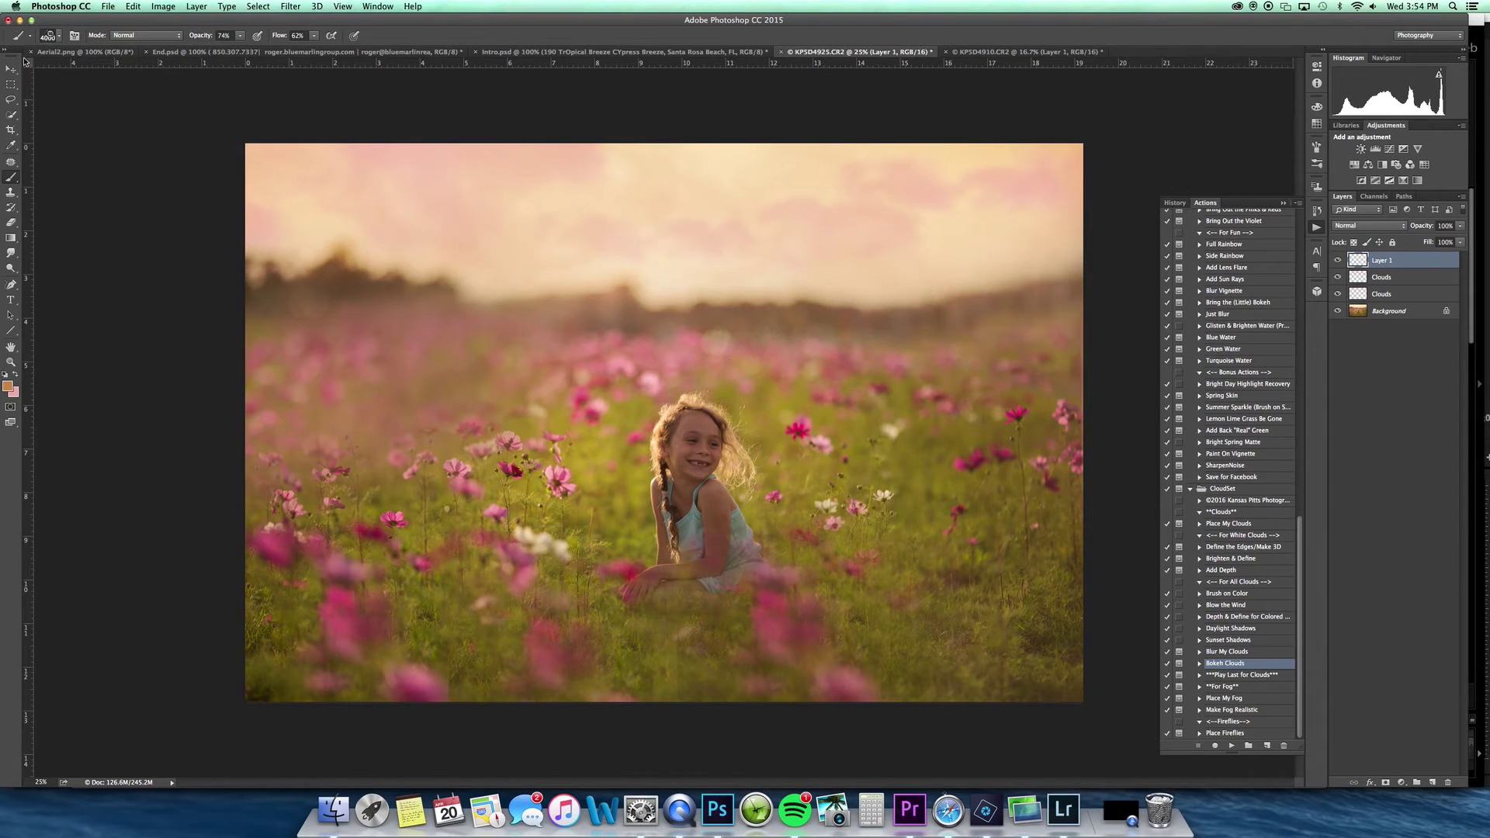
- Choose the 4305 px cloud brush and try a cloud stamp across the sky on Layer 1
{"action": "left_click", "coordinate": [118, 566]}
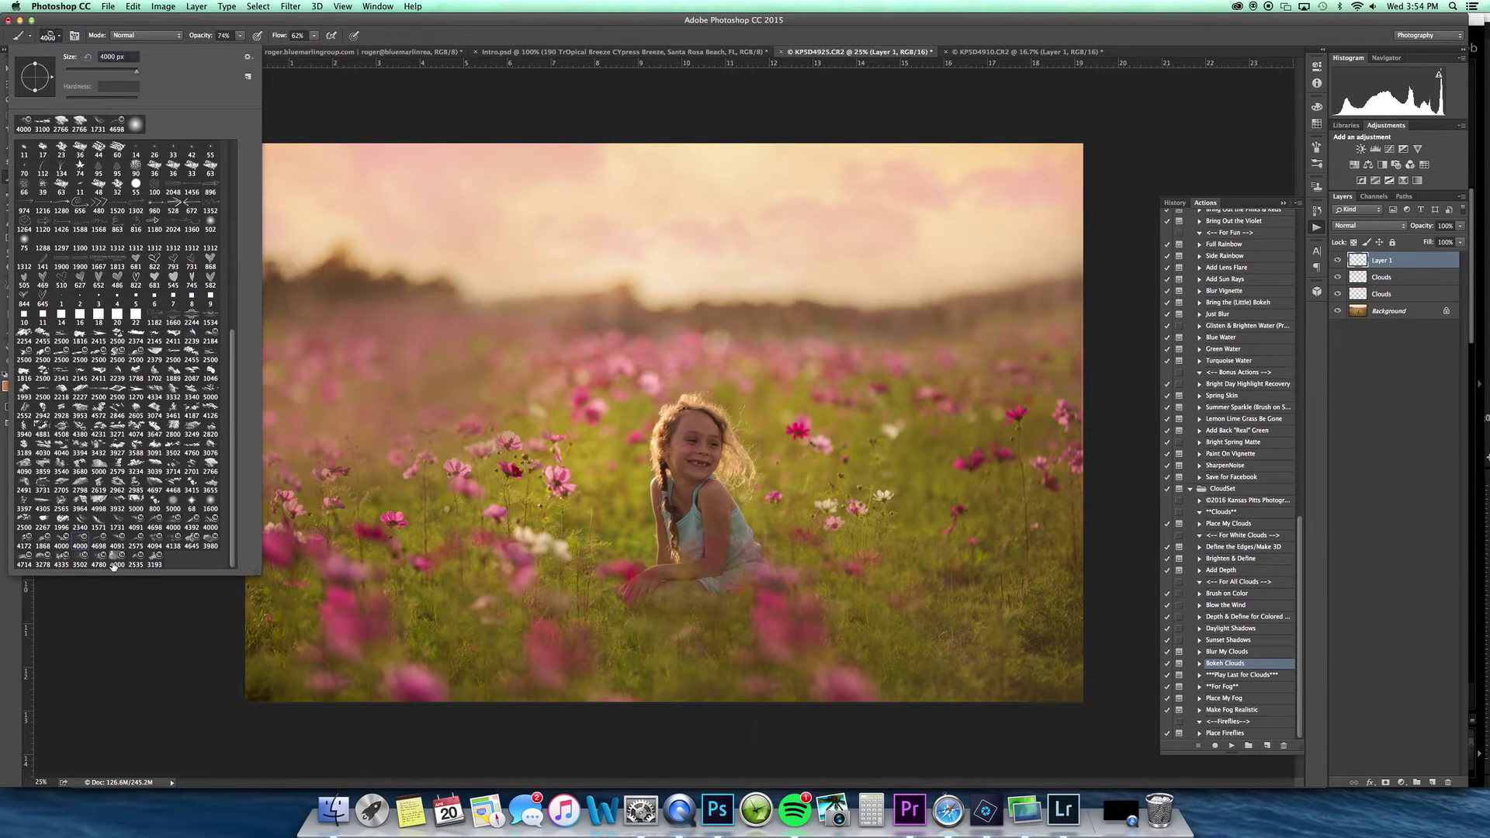
{"action": "left_click", "coordinate": [38, 504]}
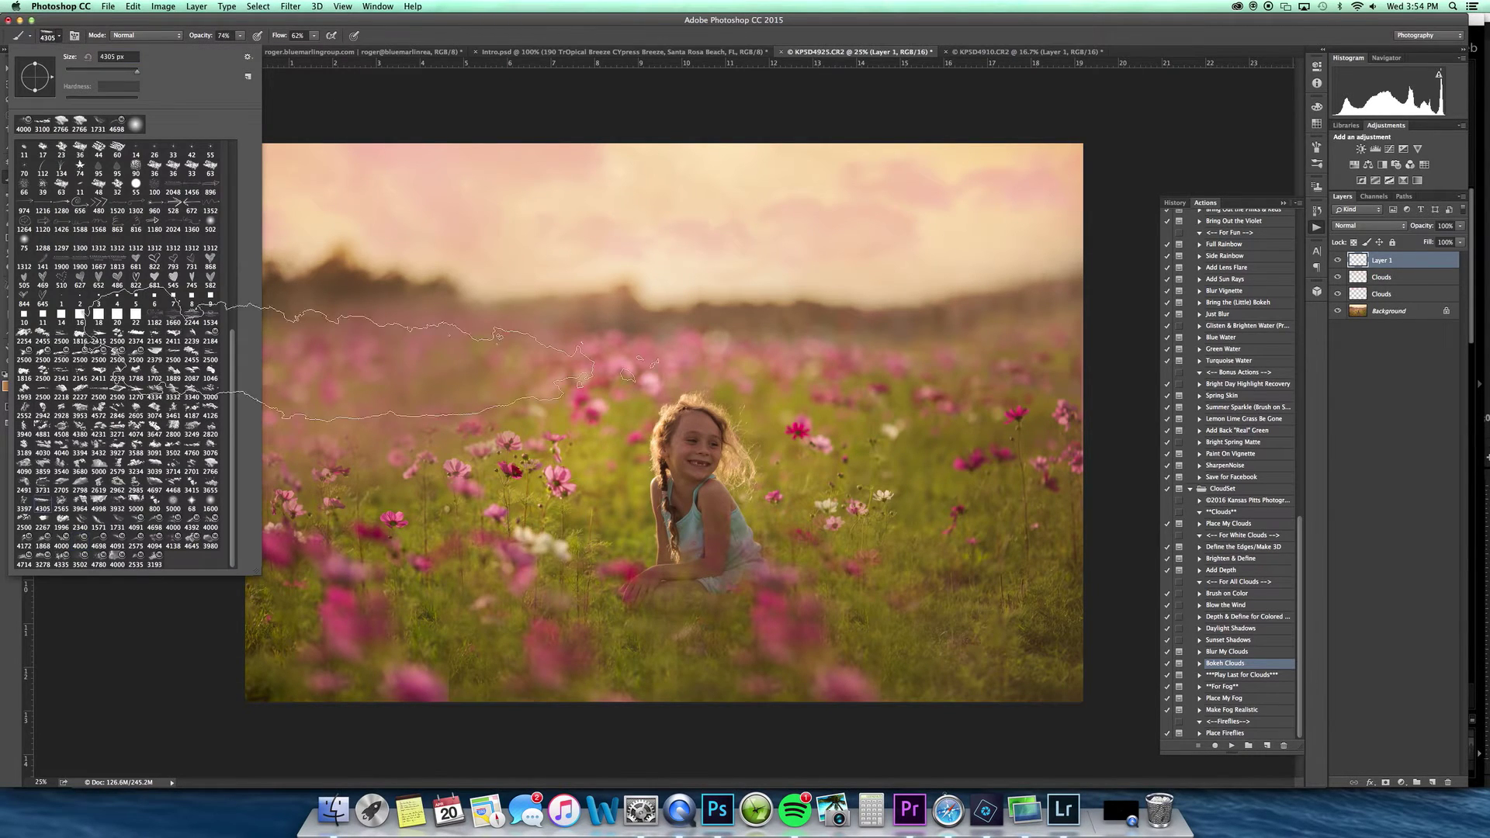
{"action": "left_click", "coordinate": [815, 214]}
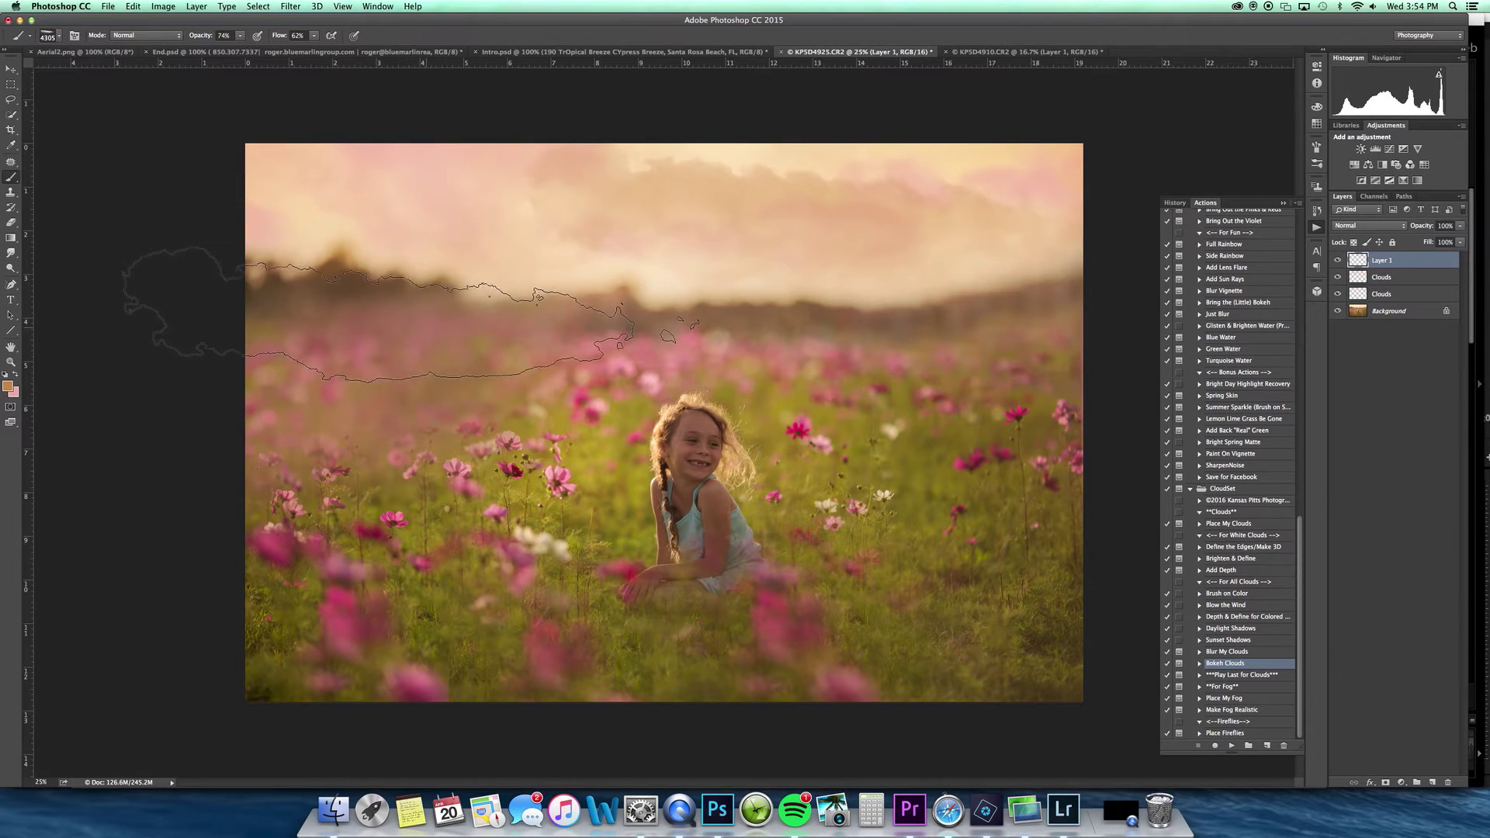
- Undo the large cloud stamp and stamp the cloud on the right side of the sky with the brush reduced to 3500 px
{"action": "key", "text": "super+z"}
{"action": "key", "text": "bracketleft"}
{"action": "key", "text": "bracketleft"}
{"action": "key", "text": "bracketleft"}
{"action": "key", "text": "bracketleft"}
{"action": "key", "text": "bracketleft"}
{"action": "key", "text": "bracketleft"}
{"action": "key", "text": "bracketleft"}
{"action": "key", "text": "bracketleft"}
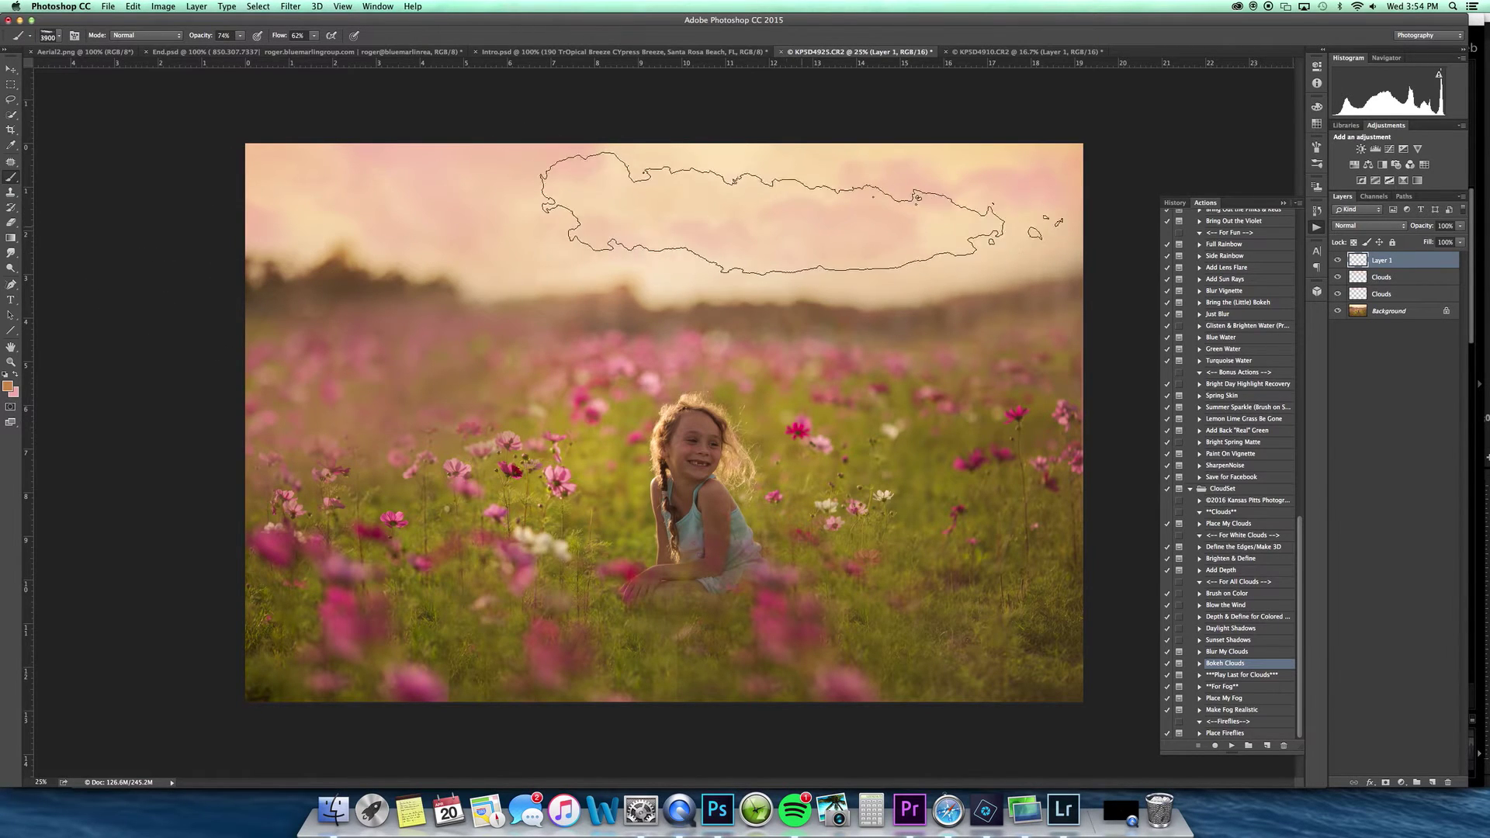
{"action": "left_click", "coordinate": [1018, 218]}
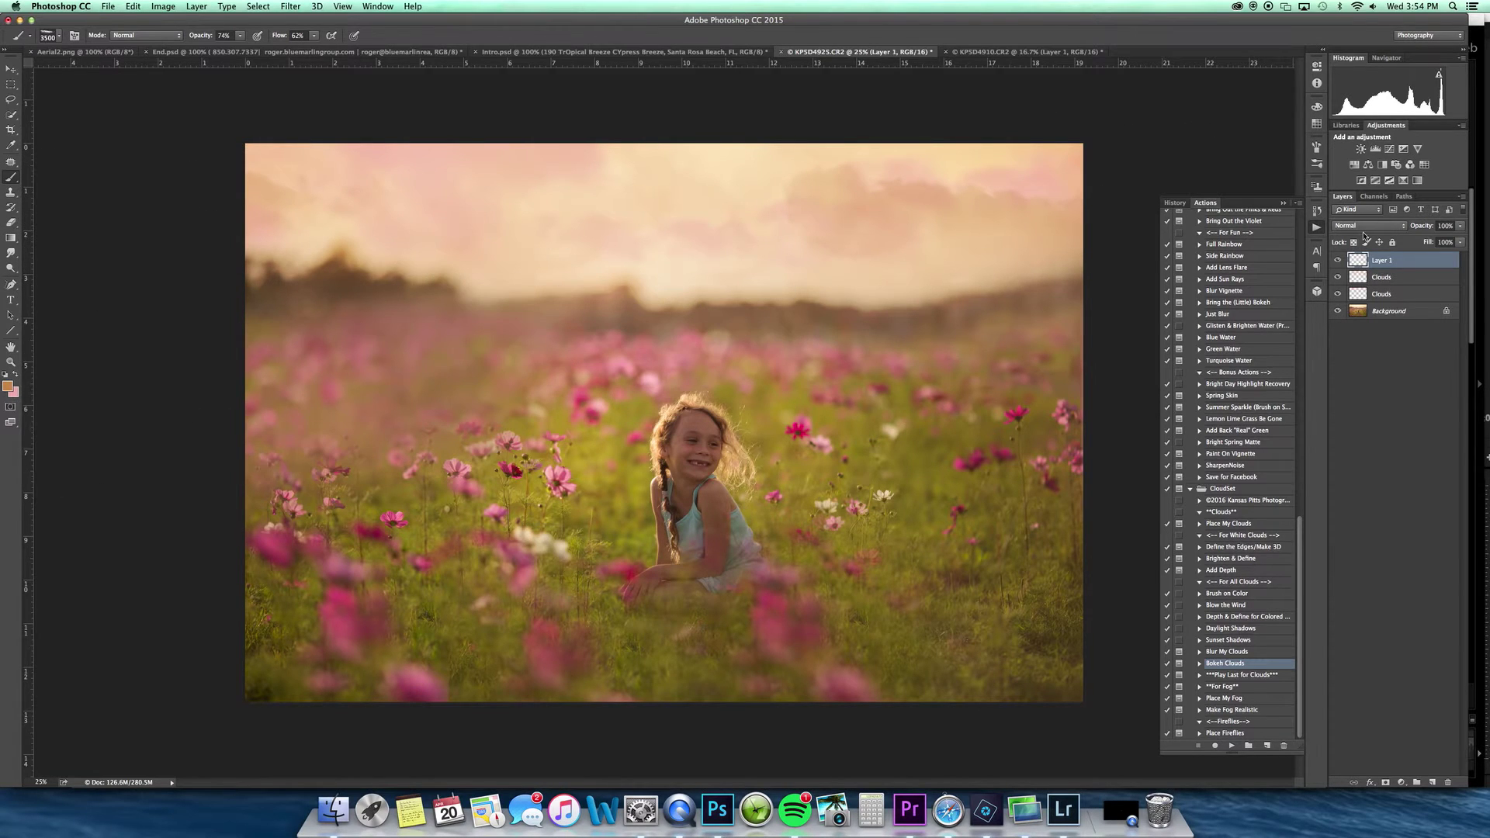
- Run the Bokeh Clouds action and stop it at its message about reducing the blur
{"action": "left_click", "coordinate": [1232, 745]}
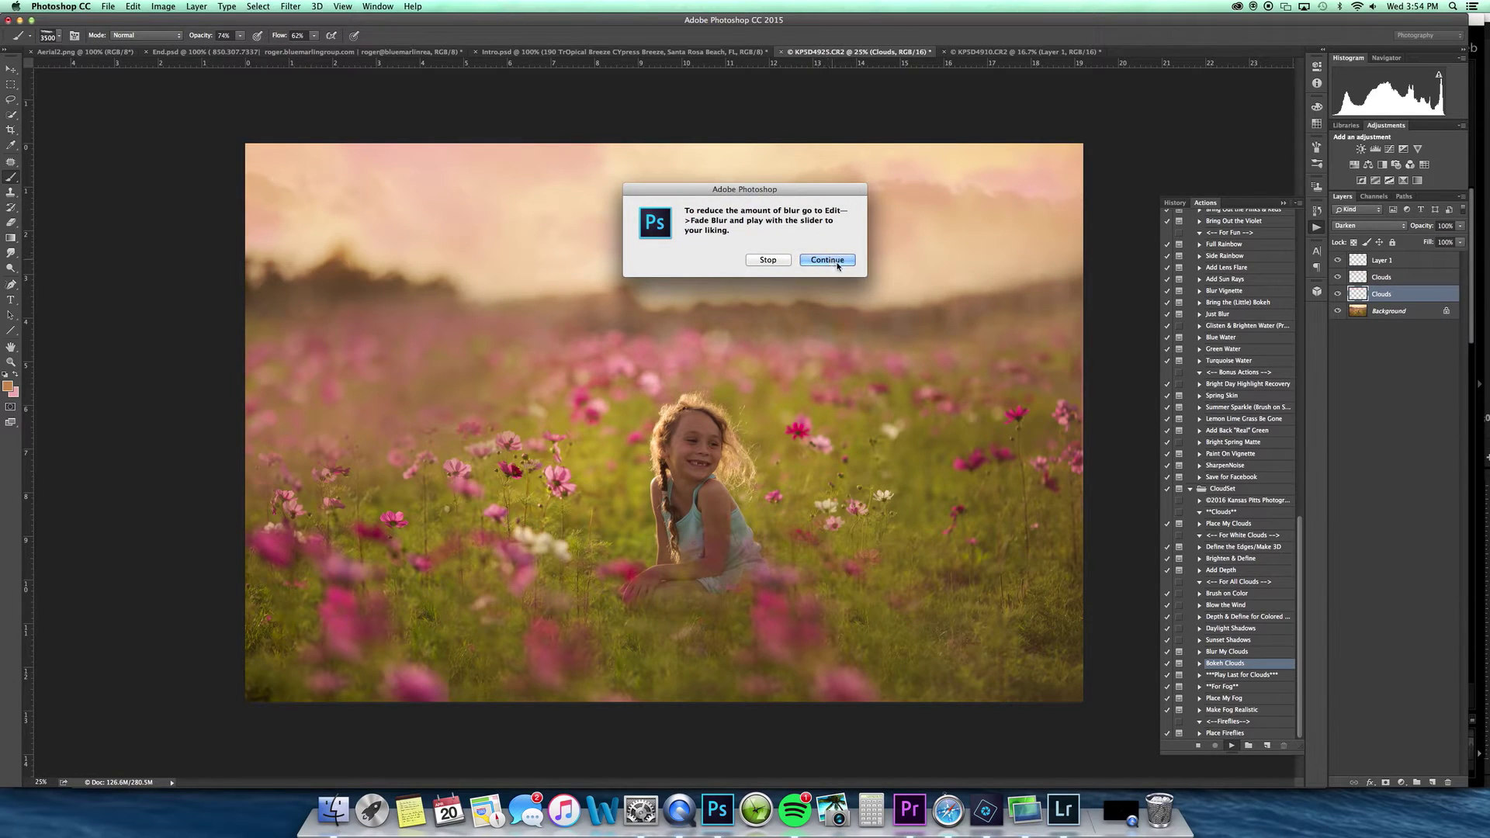
{"action": "left_click", "coordinate": [755, 259]}
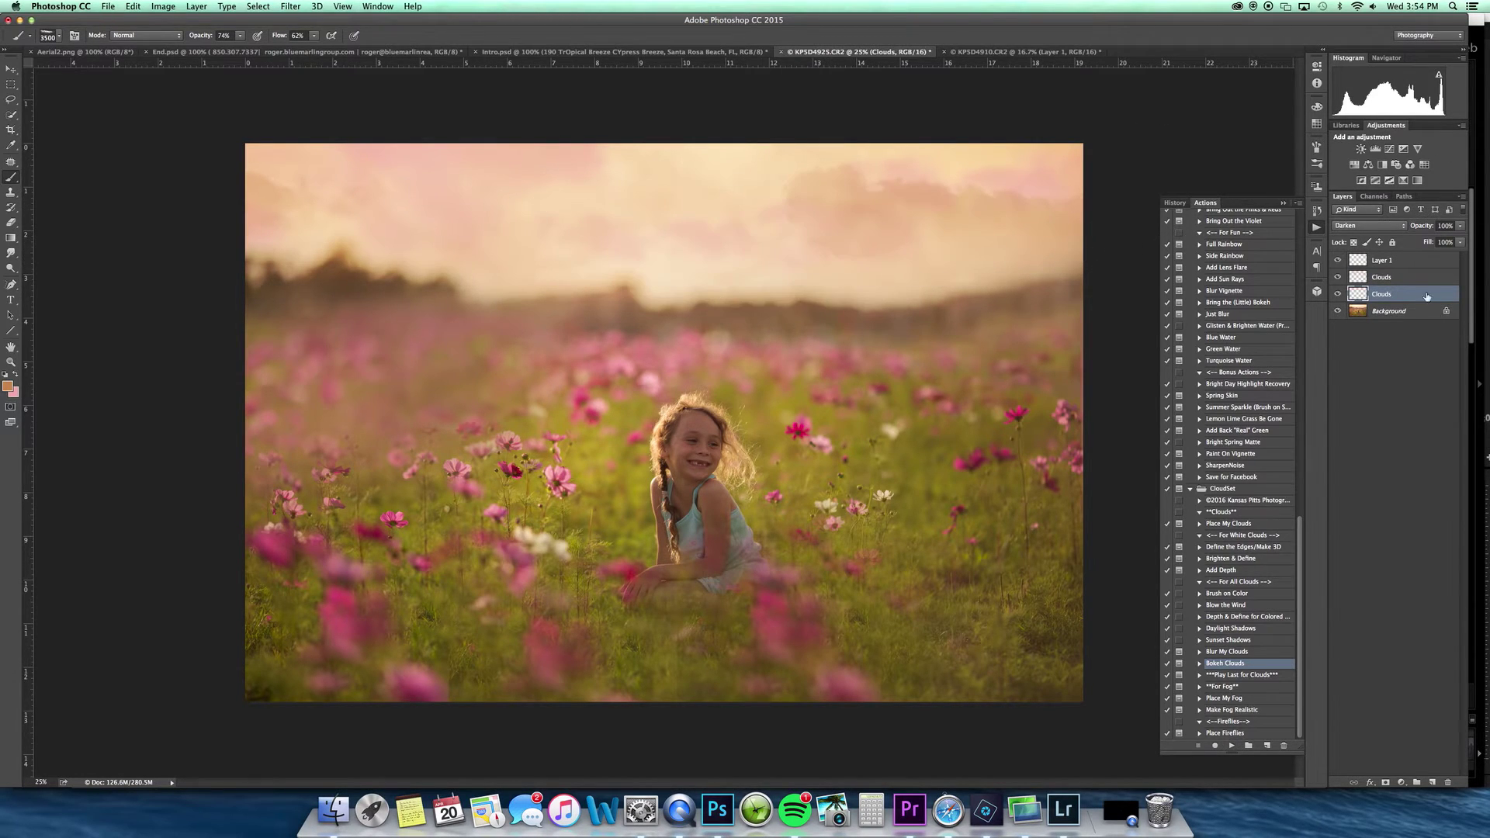
- Apply a Gaussian Blur with a 23.3 pixel radius to Layer 1 and return to the Brush tool
{"action": "left_click", "coordinate": [1401, 265]}
{"action": "left_click", "coordinate": [291, 6]}
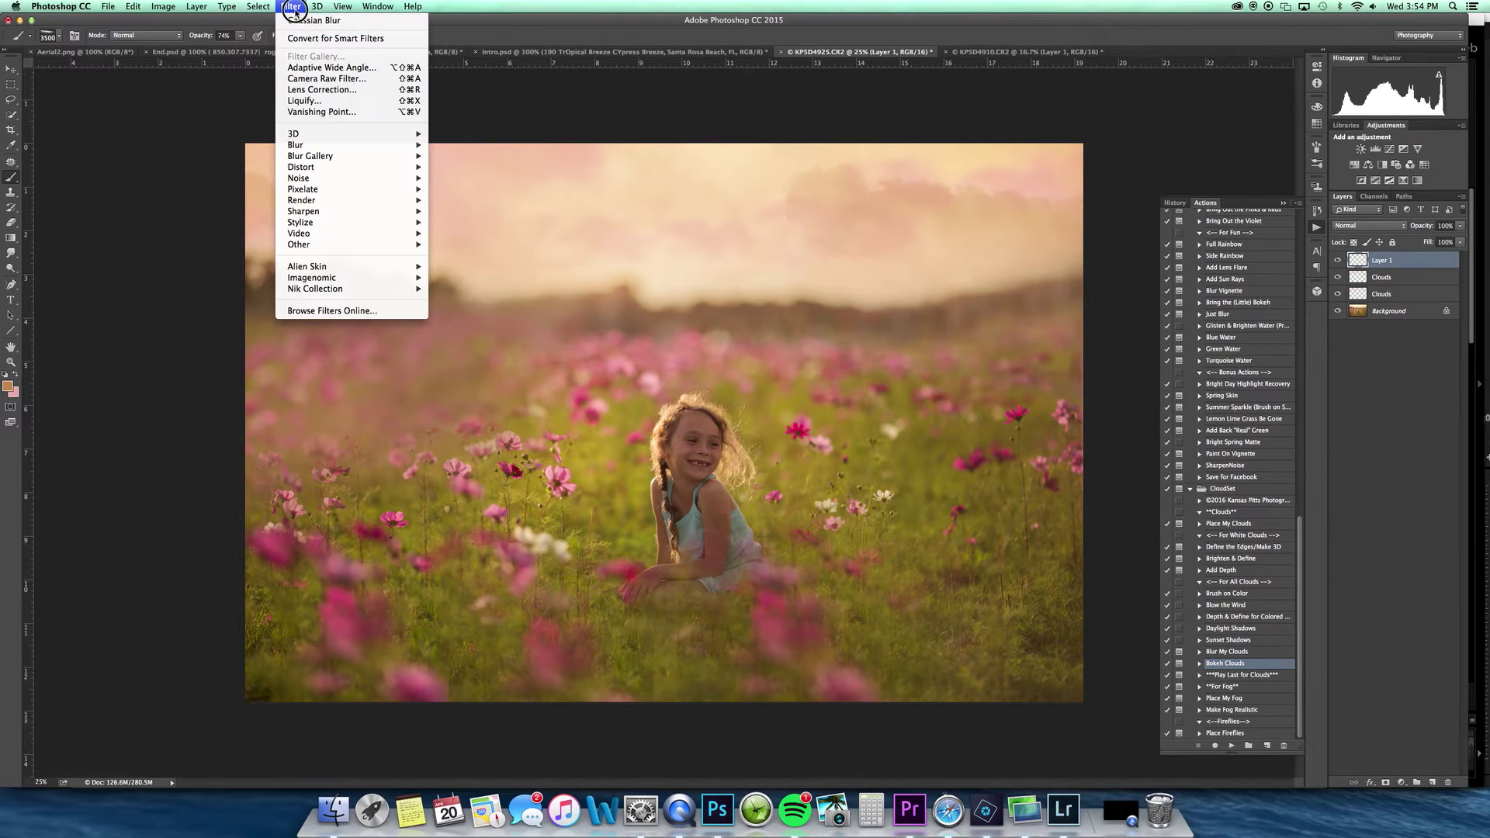
{"action": "mouse_move", "coordinate": [322, 145]}
{"action": "left_click", "coordinate": [470, 189]}
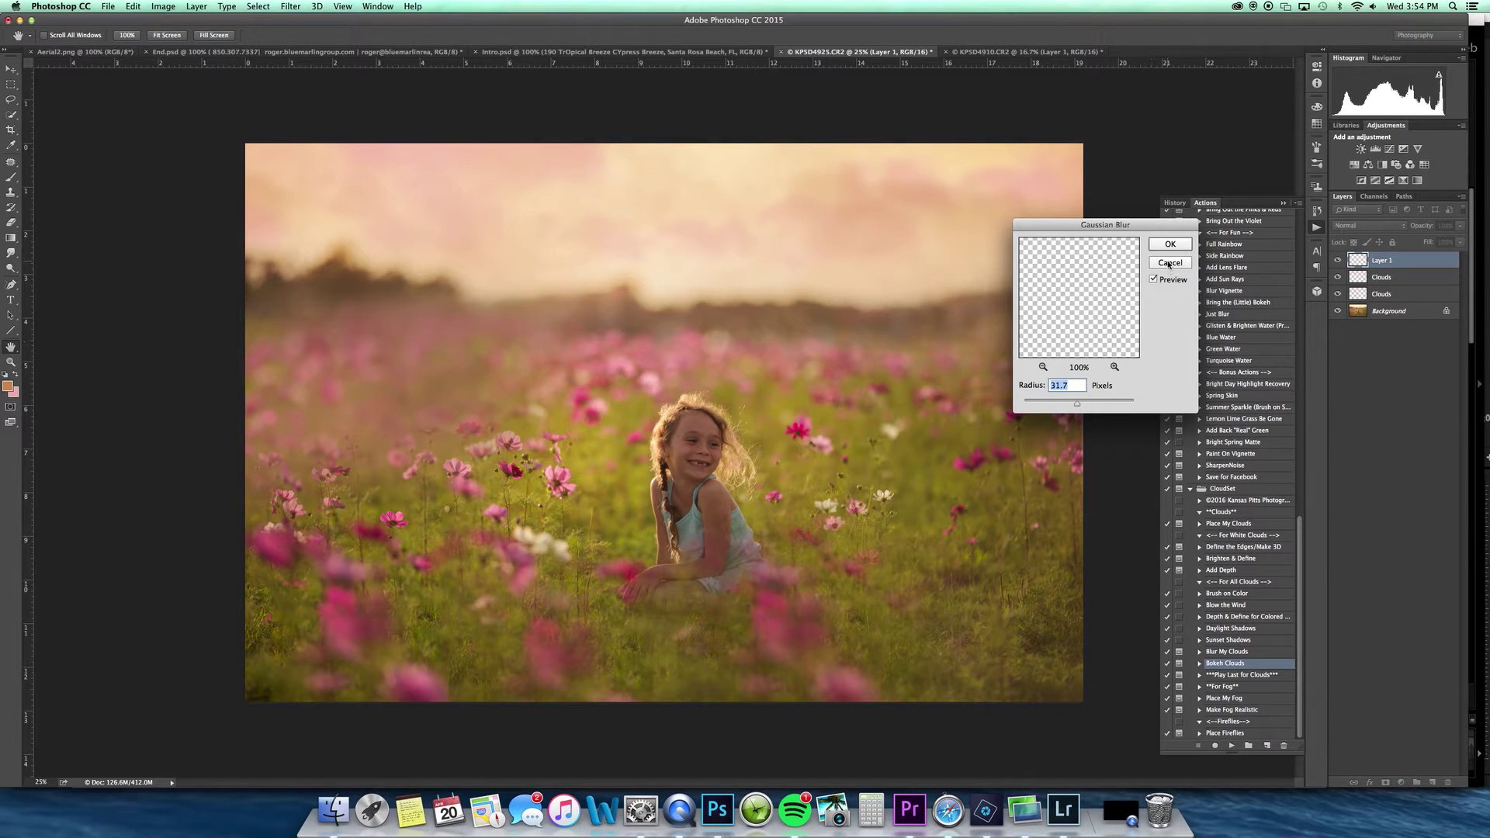
{"action": "left_click_drag", "start_coordinate": [1071, 405], "coordinate": [1065, 402]}
{"action": "left_click", "coordinate": [1168, 244]}
{"action": "key", "text": "b"}
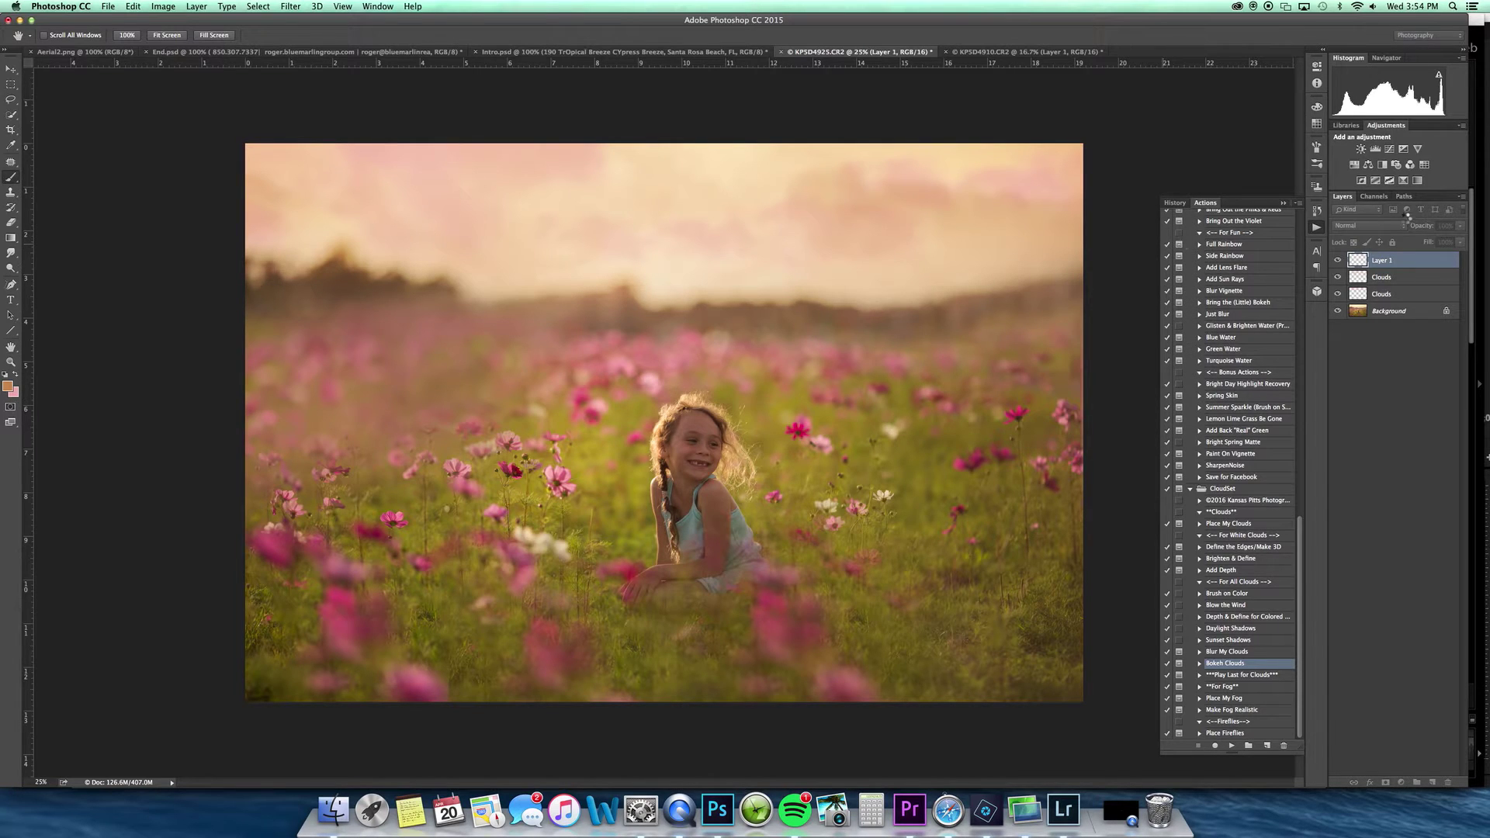
- Compare the sky with each of the two Clouds layers hidden and shown again
{"action": "left_click", "coordinate": [1339, 278]}
{"action": "left_click", "coordinate": [1338, 278]}
{"action": "left_click", "coordinate": [1338, 294]}
{"action": "left_click", "coordinate": [1338, 294]}
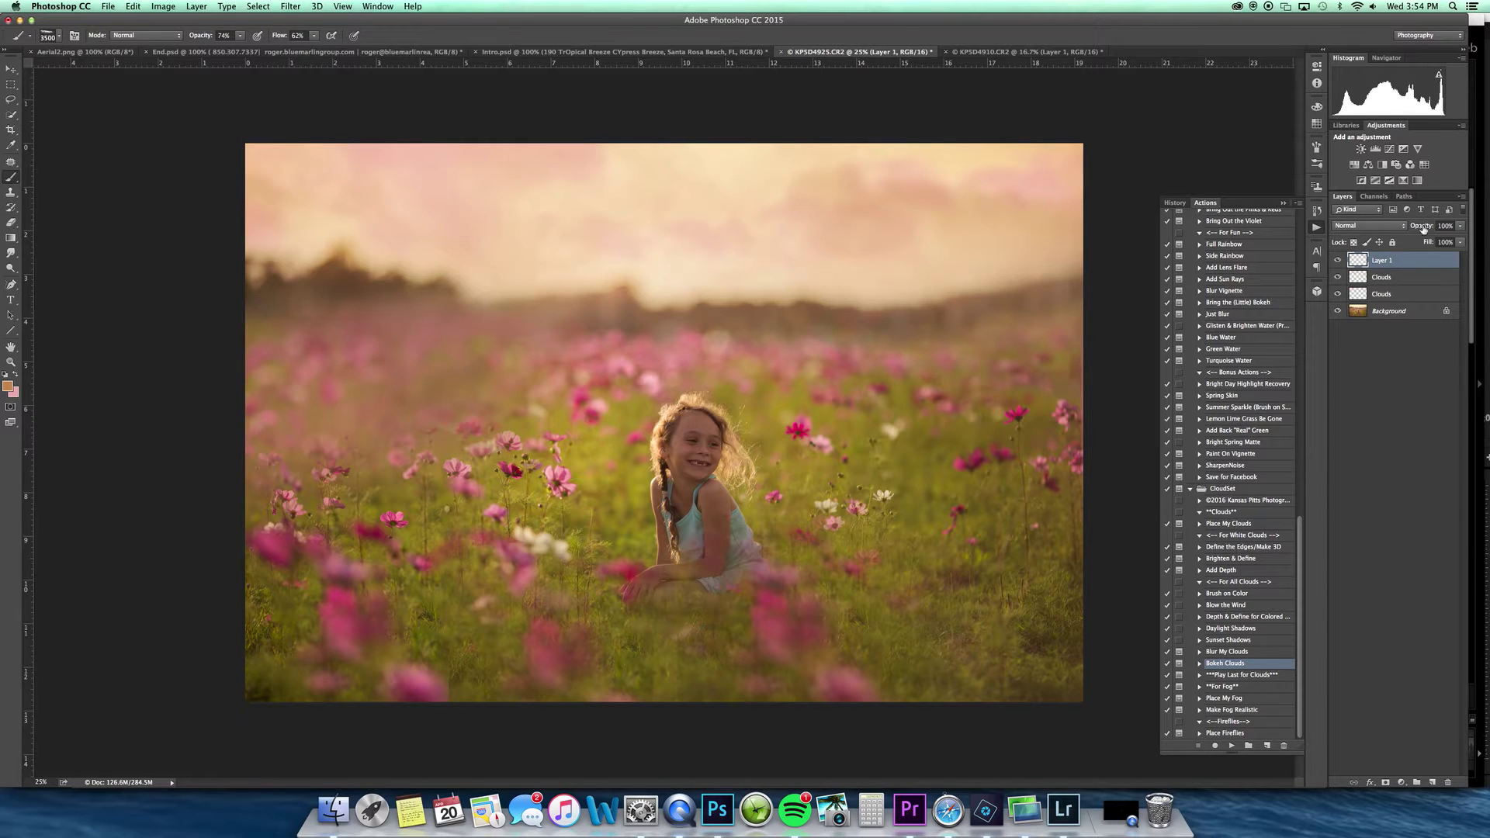
- Compare the Darken and Normal blend modes on Layer 1 and set the layer to Darken
{"action": "left_click", "coordinate": [1378, 226]}
{"action": "left_click", "coordinate": [1370, 256]}
{"action": "left_click", "coordinate": [1366, 226]}
{"action": "left_click", "coordinate": [1362, 218]}
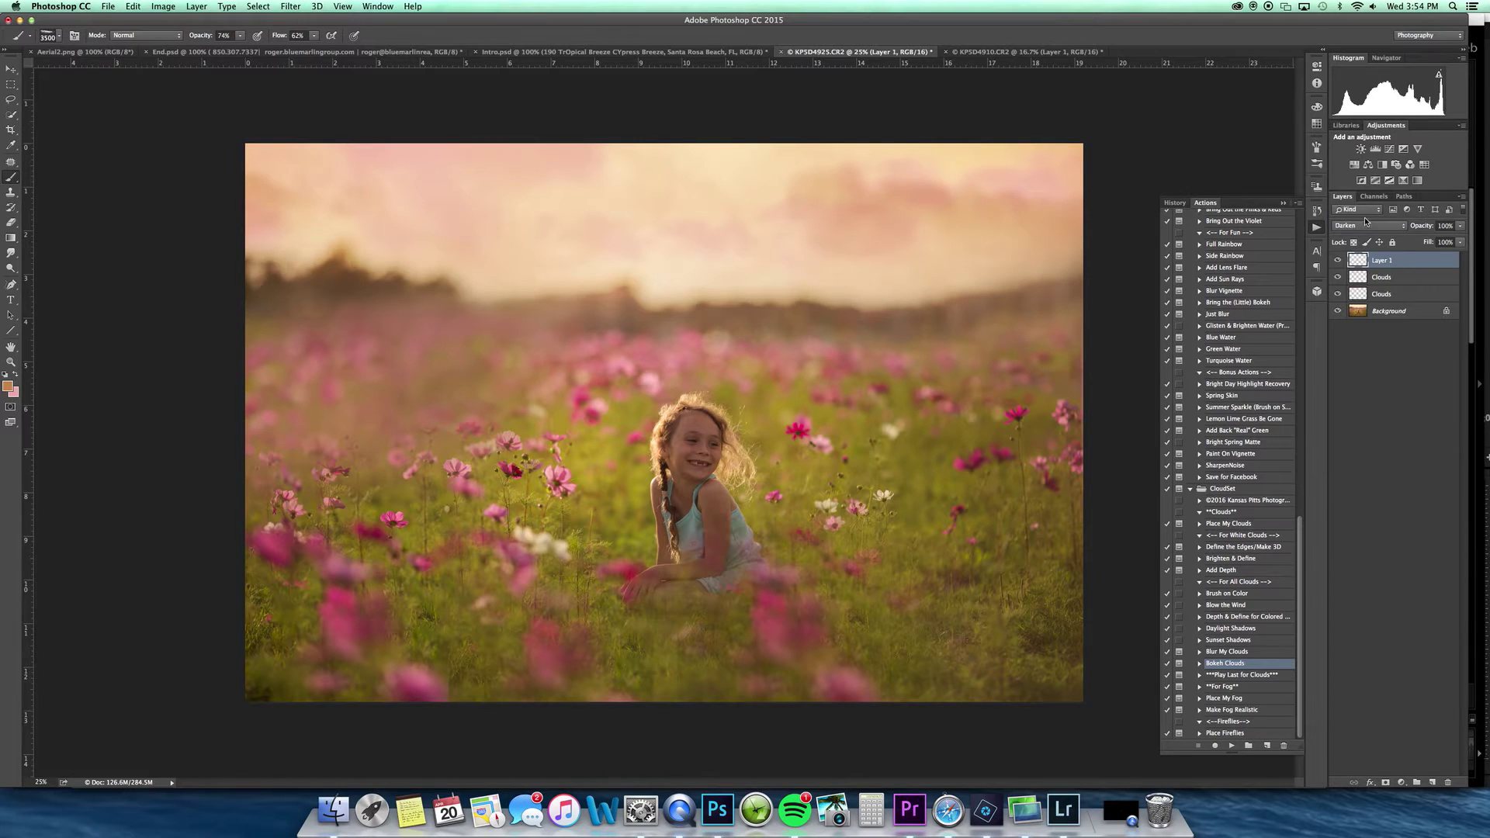
{"action": "left_click", "coordinate": [1366, 226]}
{"action": "left_click", "coordinate": [1365, 203]}
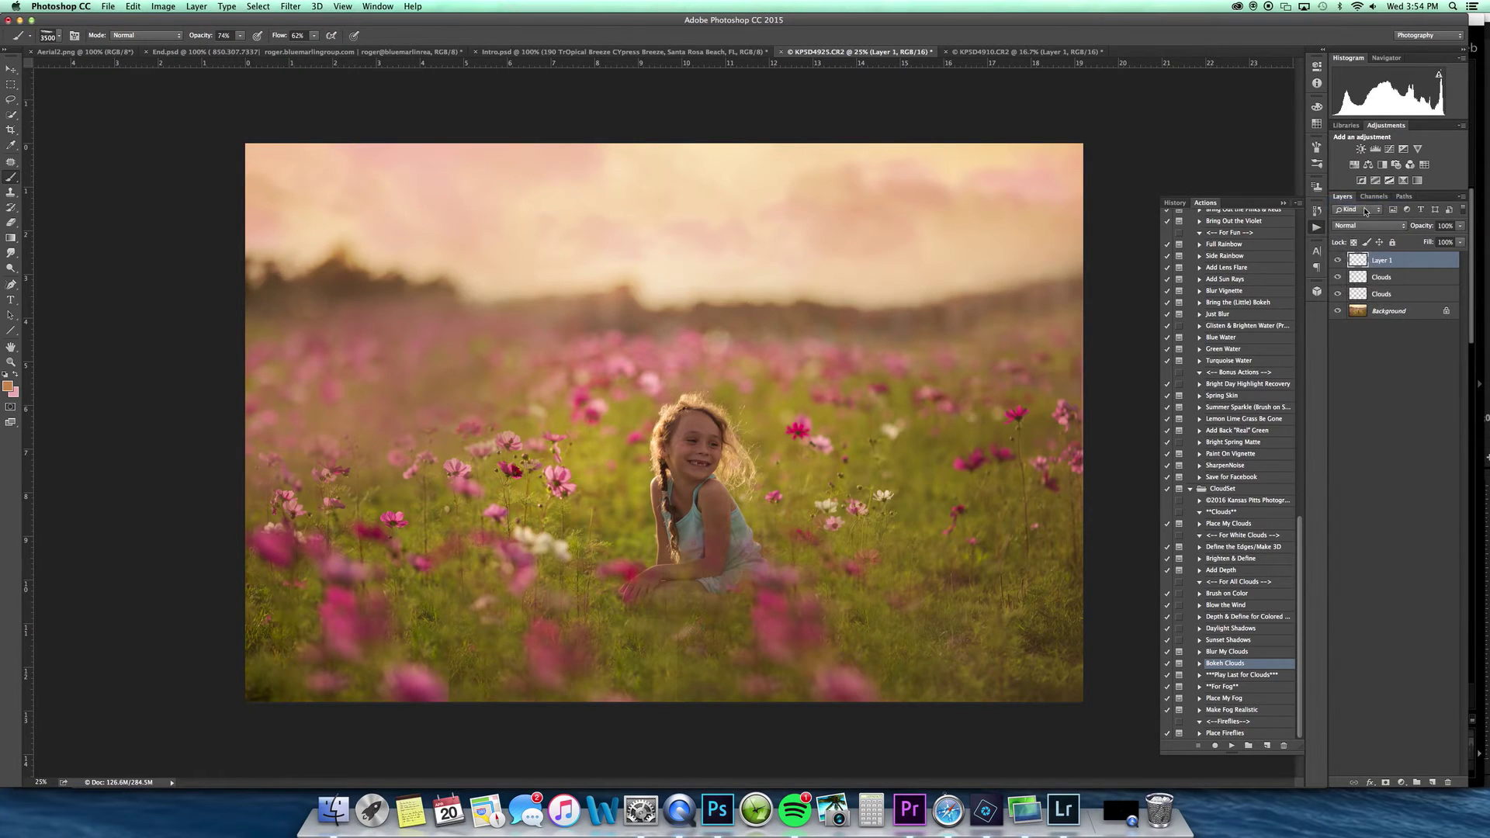
{"action": "left_click", "coordinate": [1359, 226]}
{"action": "left_click", "coordinate": [1373, 249]}
- Stamp more clouds across the sky on Layer 1 with the 2535 px cloud brush
{"action": "right_click", "coordinate": [226, 322]}
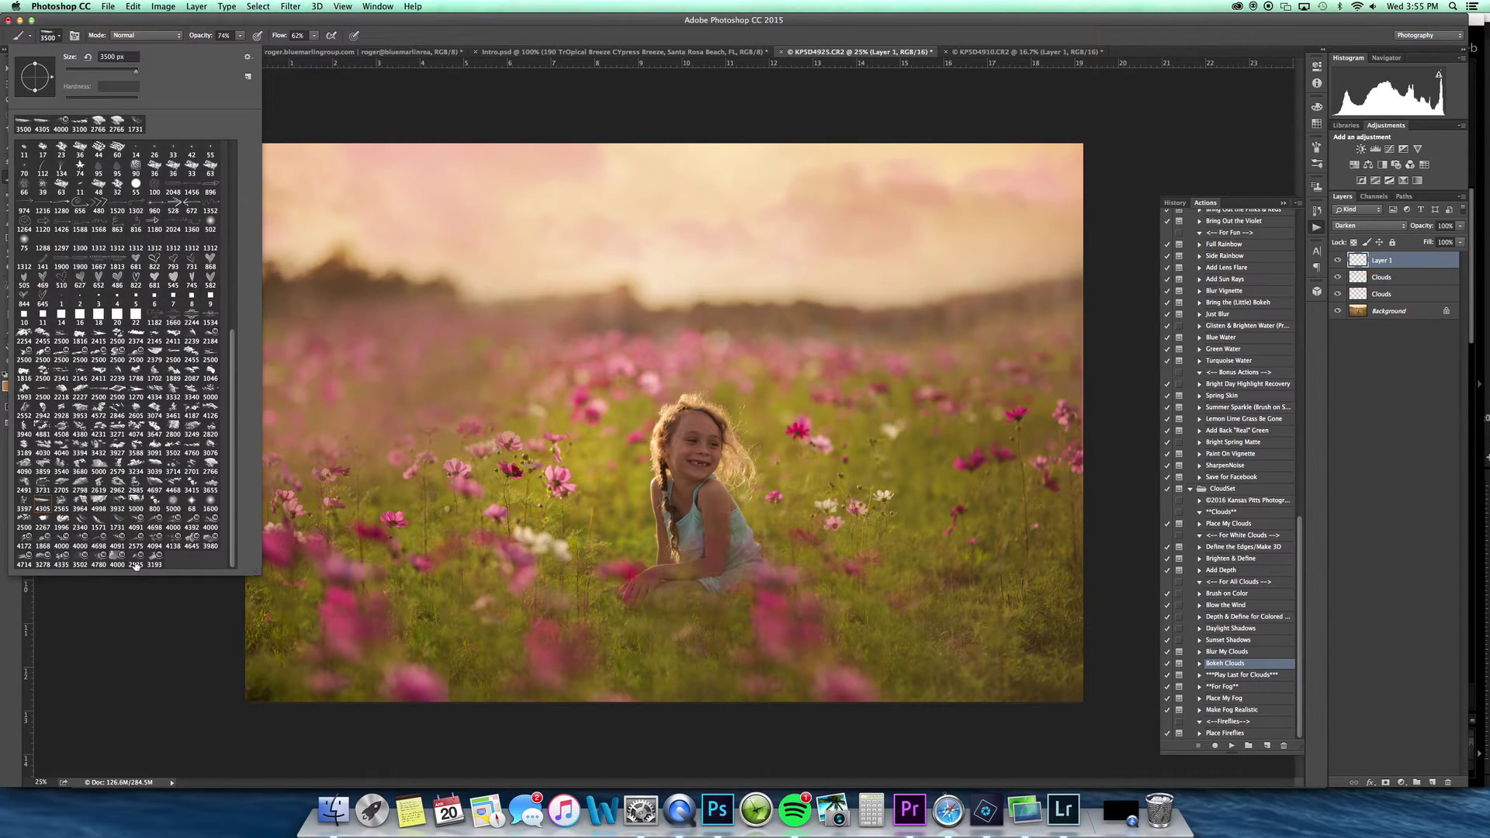
{"action": "left_click", "coordinate": [515, 30]}
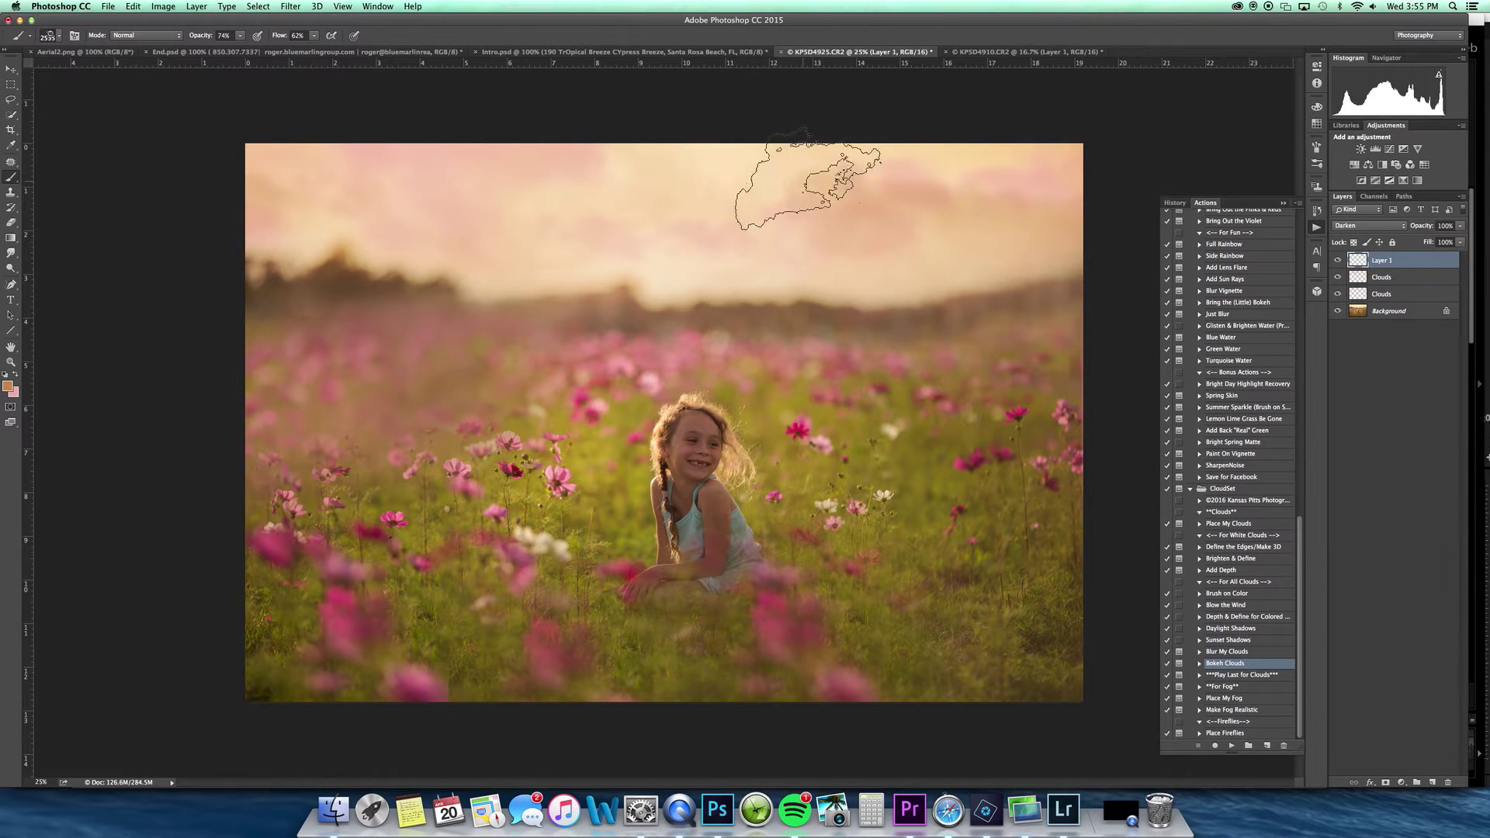
{"action": "left_click", "coordinate": [711, 252]}
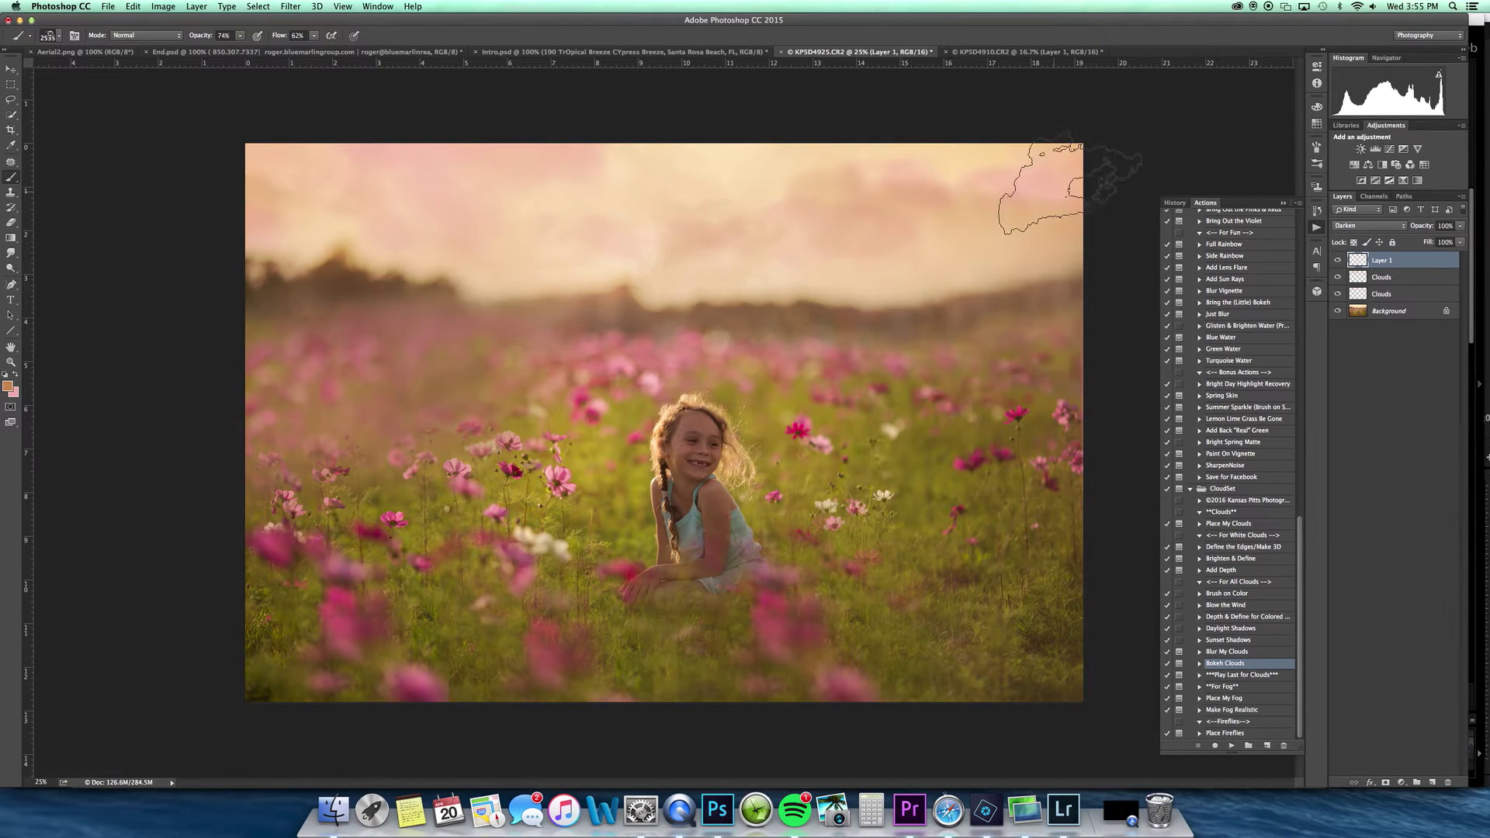
{"action": "left_click", "coordinate": [423, 253]}
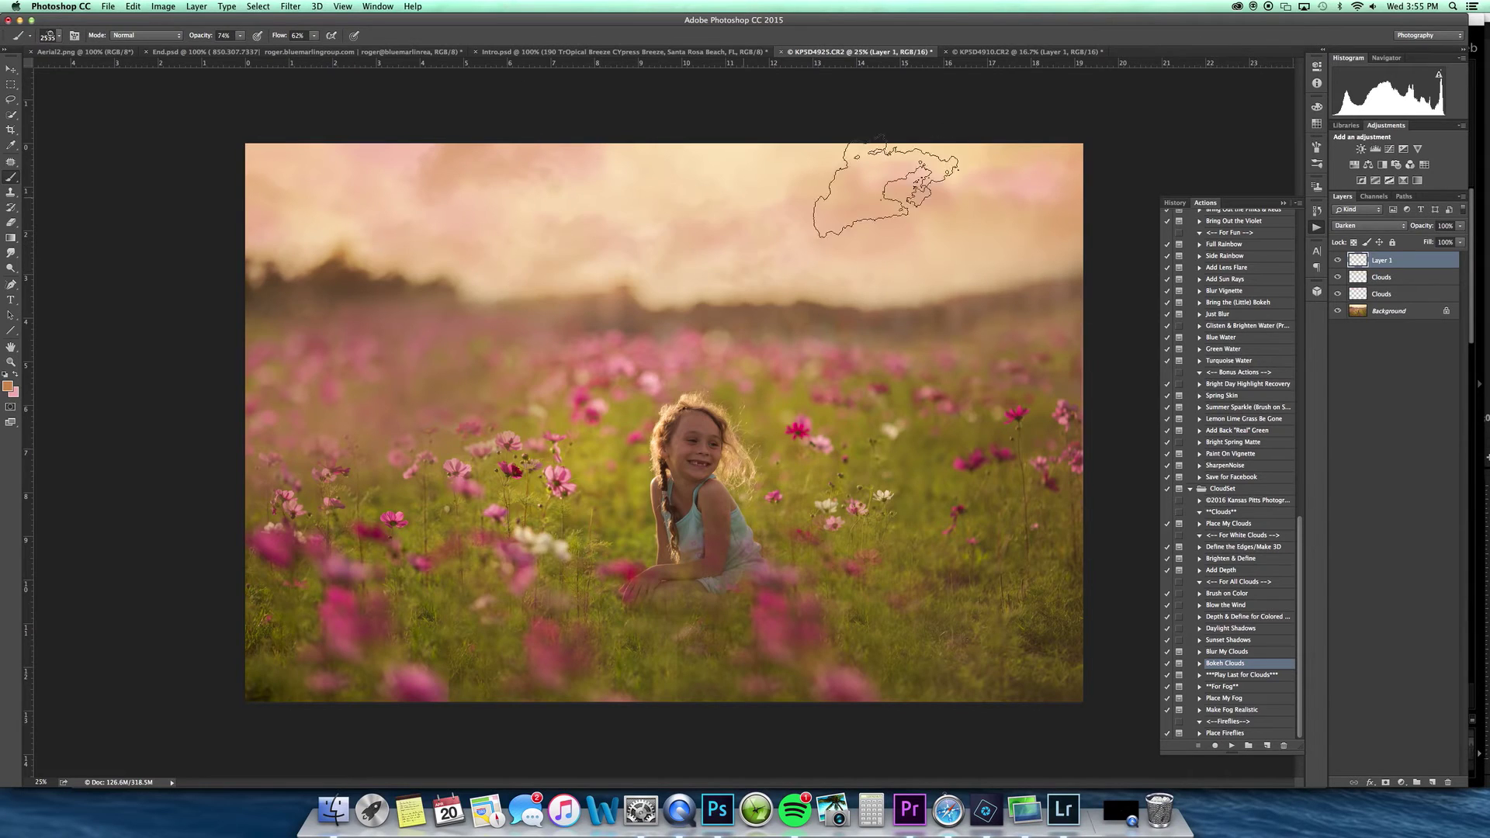
- Apply another Gaussian Blur to Layer 1 with a smaller radius to soften the added clouds
{"action": "left_click", "coordinate": [294, 10]}
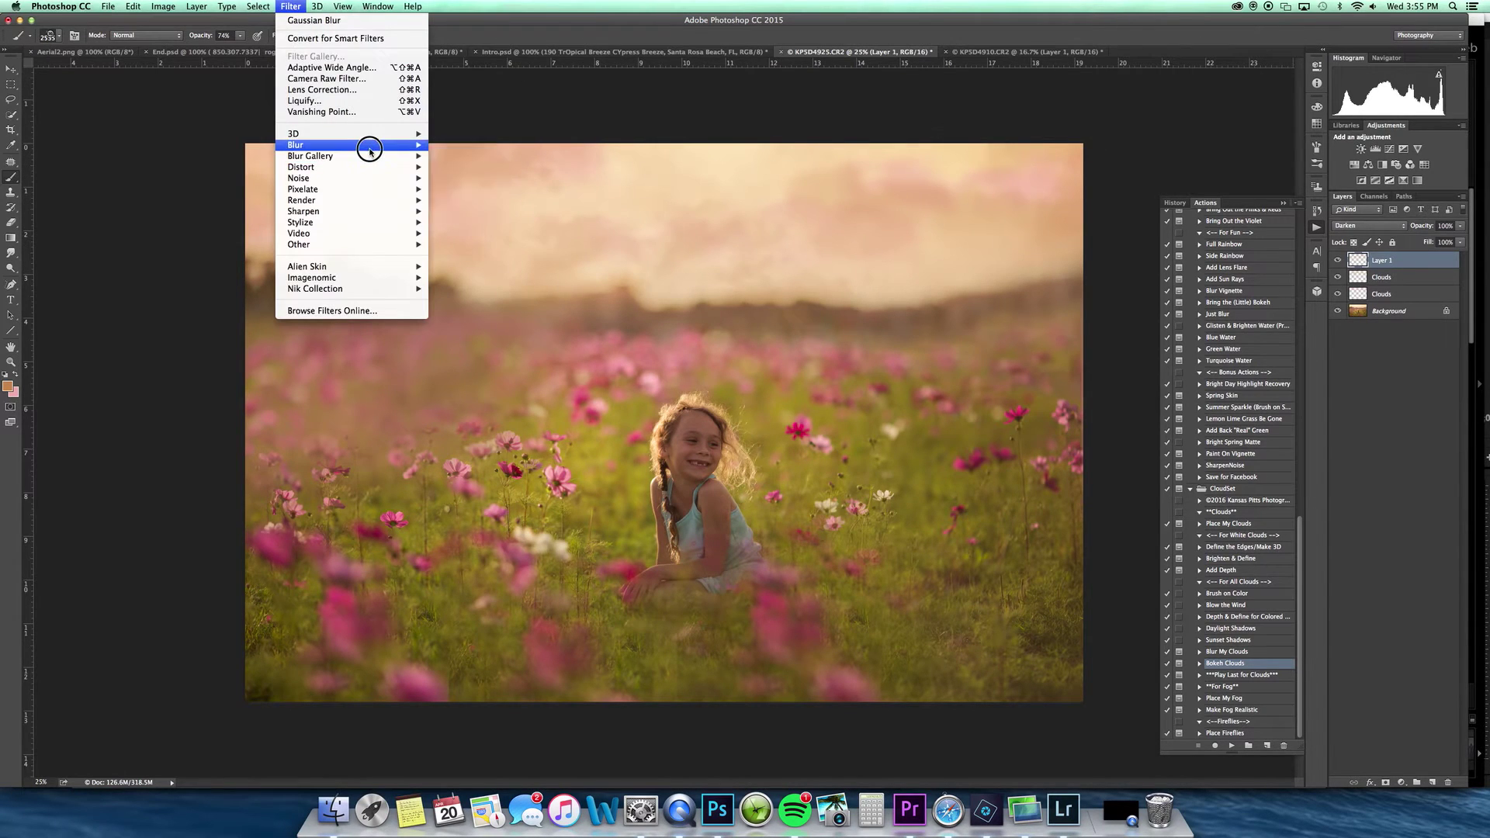
{"action": "mouse_move", "coordinate": [350, 145]}
{"action": "left_click", "coordinate": [474, 189]}
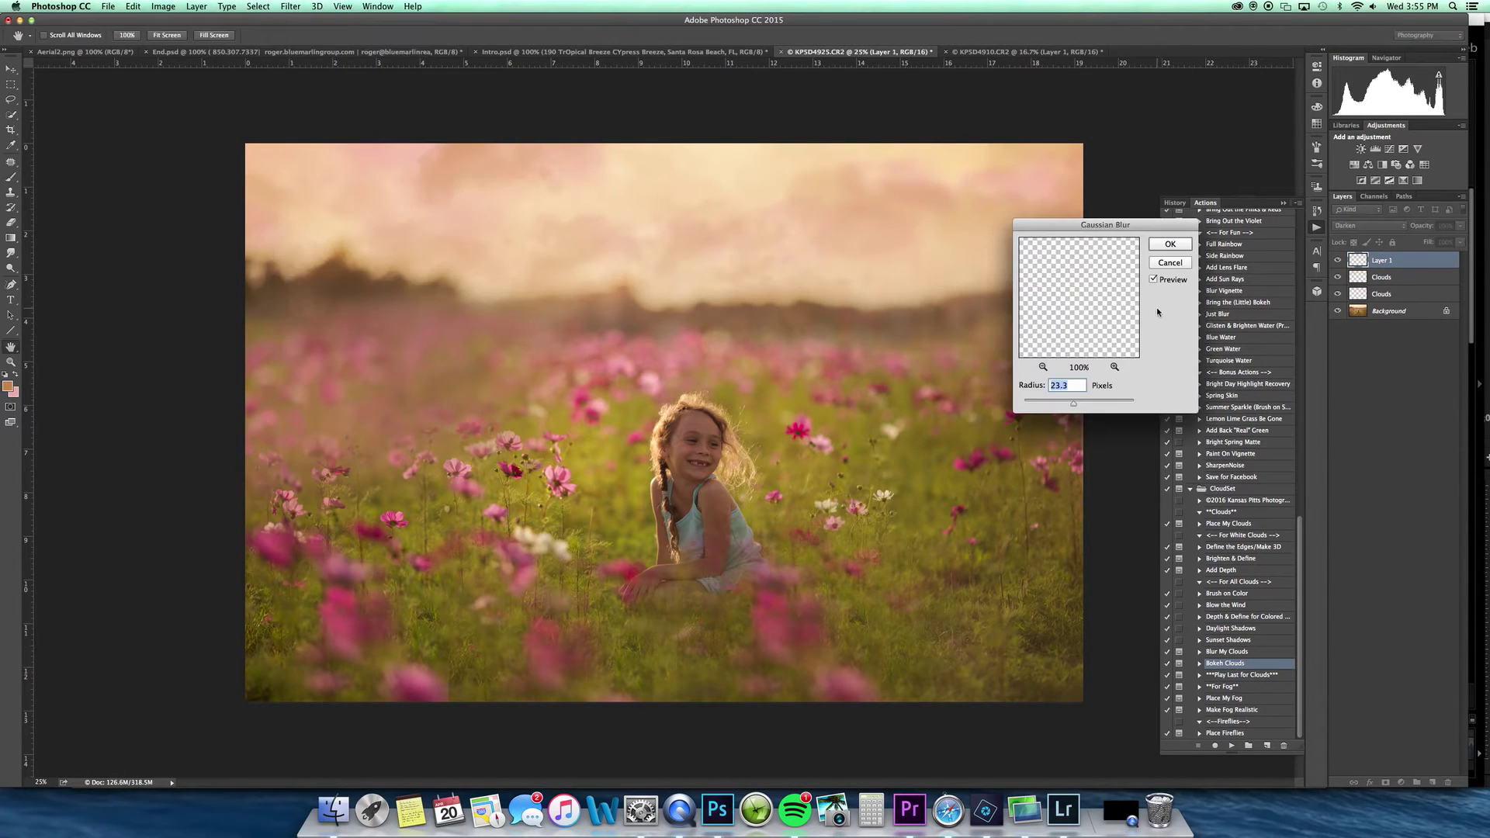
{"action": "left_click", "coordinate": [1061, 400]}
{"action": "left_click", "coordinate": [1166, 244]}
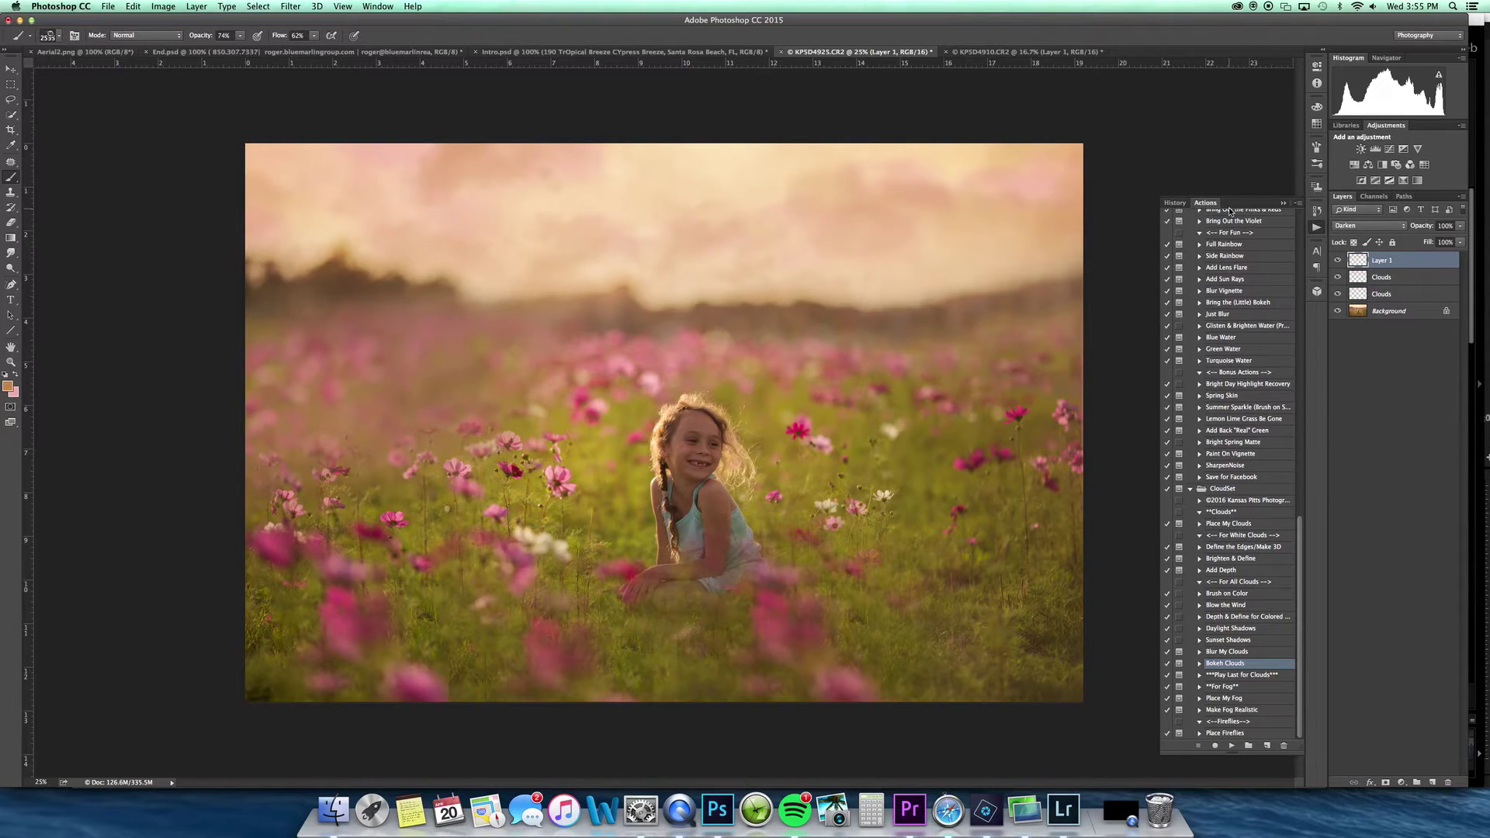
- Lower Layer 1's opacity to 58% and check the sky with the layer hidden and shown
{"action": "left_click_drag", "start_coordinate": [1459, 230], "coordinate": [1445, 251]}
{"action": "left_click", "coordinate": [1337, 260]}
{"action": "left_click", "coordinate": [1337, 261]}
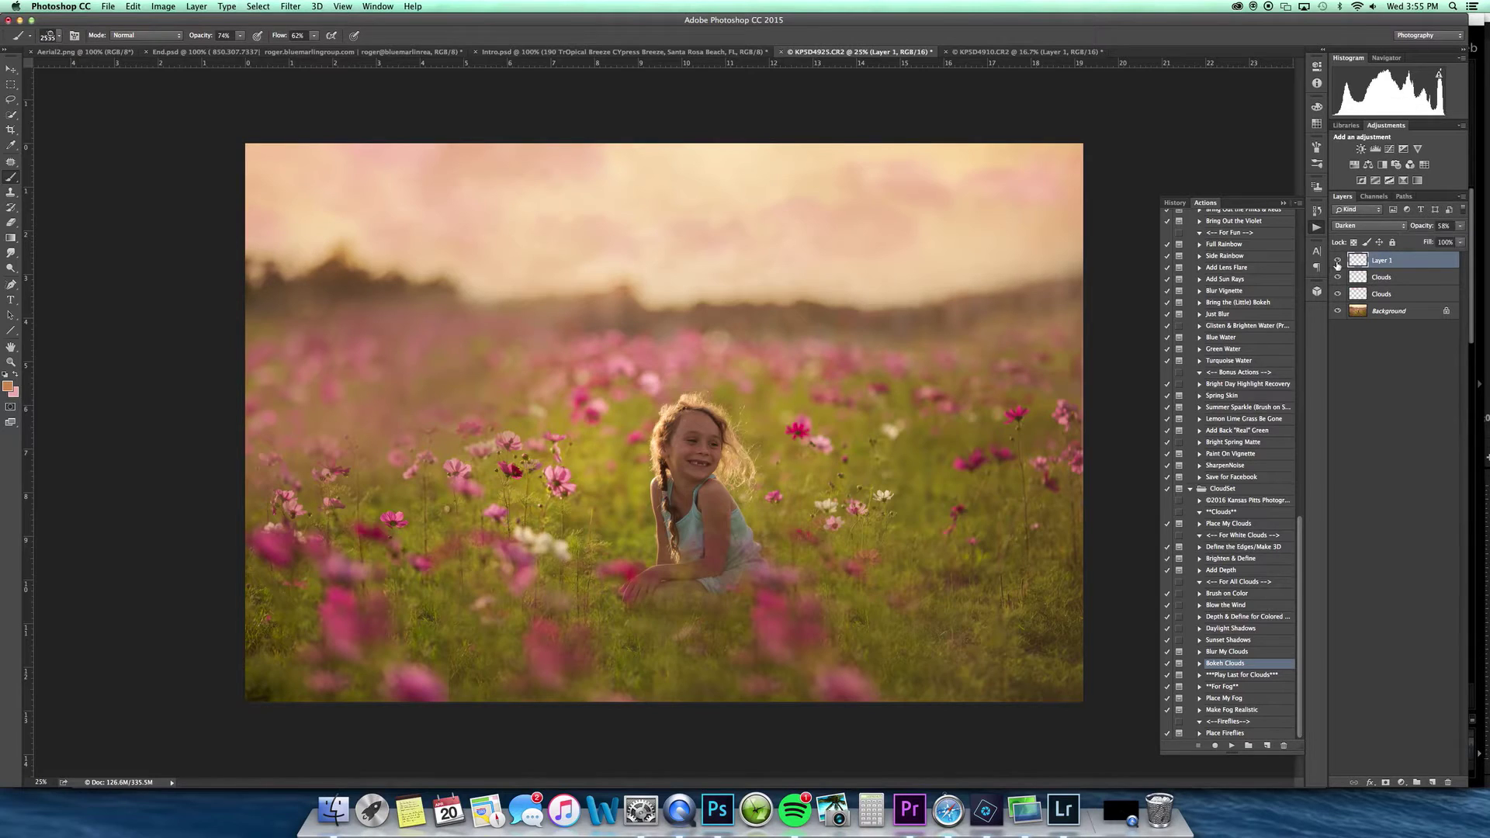
- Compare the sky once more without and with Layer 1, and merge all visible layers into the Background
{"action": "left_click", "coordinate": [1337, 261]}
{"action": "left_click", "coordinate": [1338, 261]}
{"action": "key", "text": "super+shift+e"}
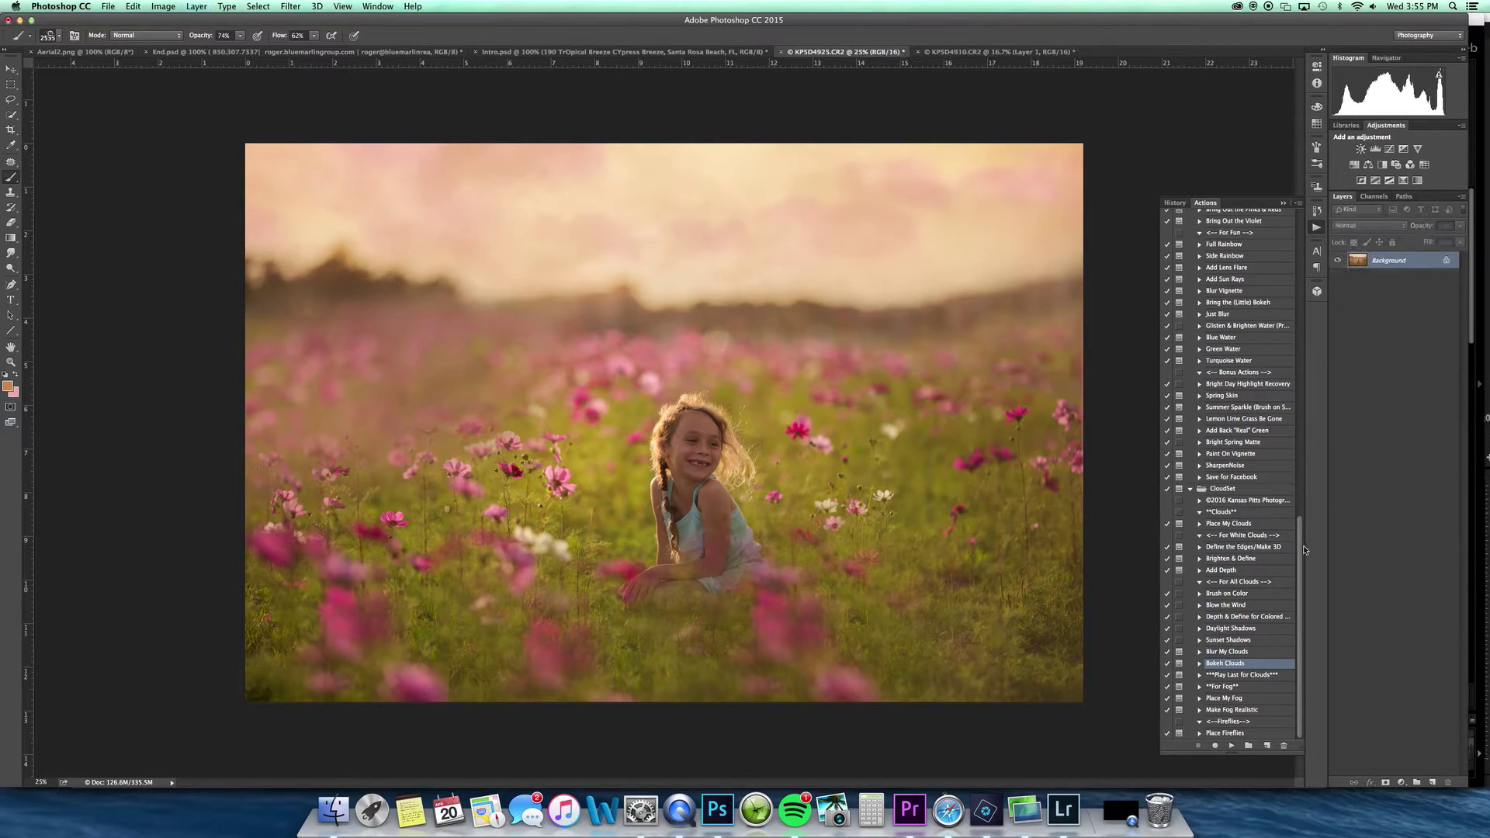
- Collapse the CloudSet actions and run the Spring Arise & Shine action from the Sunkissed set
{"action": "scroll", "coordinate": [1303, 550], "scroll_direction": "up", "scroll_amount": 1}
{"action": "left_click", "coordinate": [1191, 494]}
{"action": "left_click_drag", "start_coordinate": [1300, 526], "coordinate": [1290, 291]}
{"action": "left_click", "coordinate": [1265, 298]}
{"action": "left_click", "coordinate": [1262, 319]}
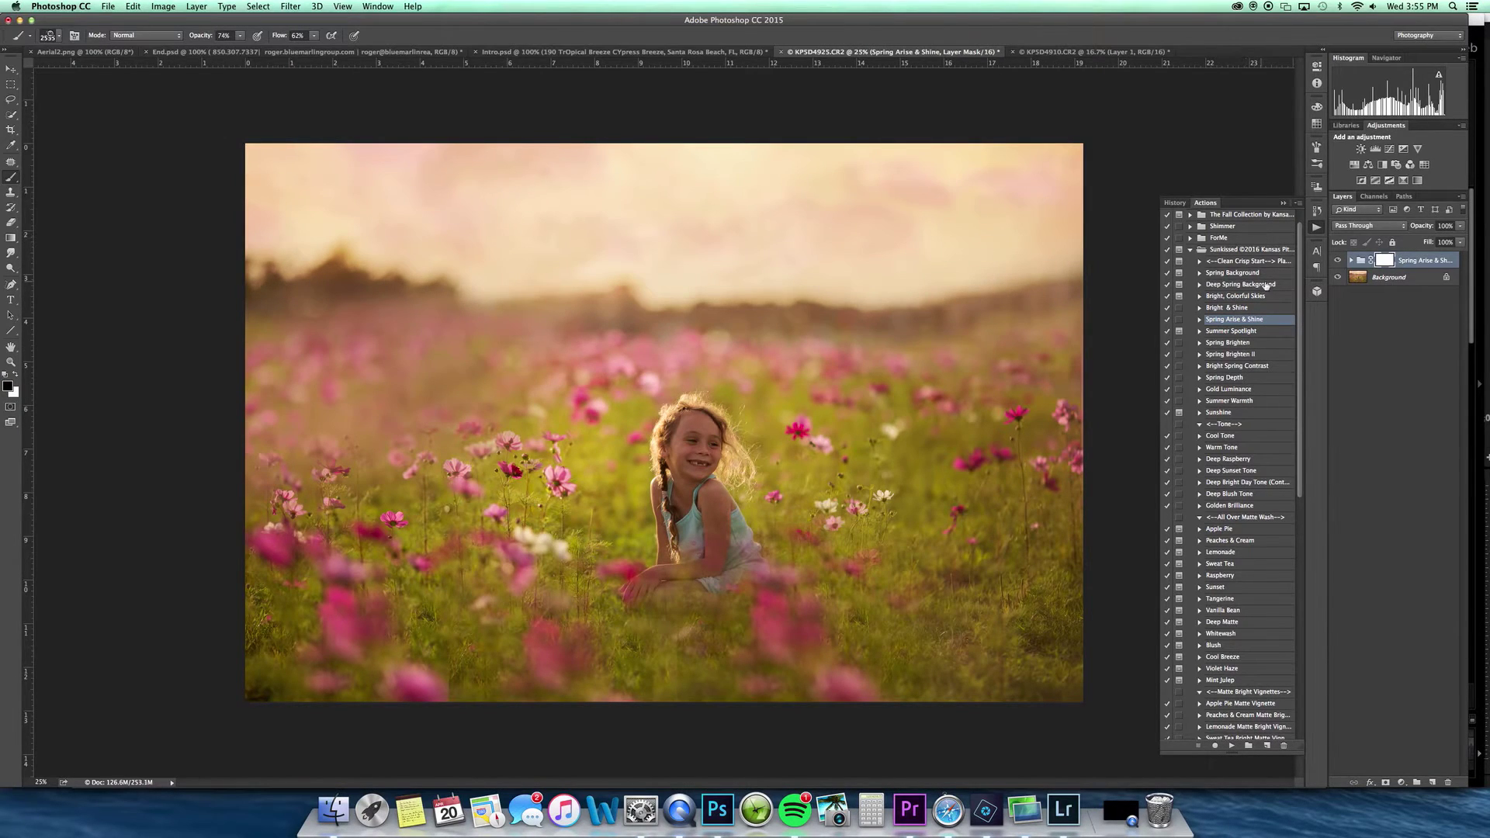
- Run the Summer Spotlight action and place its radial gradient fill over the girl
{"action": "double_click", "coordinate": [1253, 332], "text": "super"}
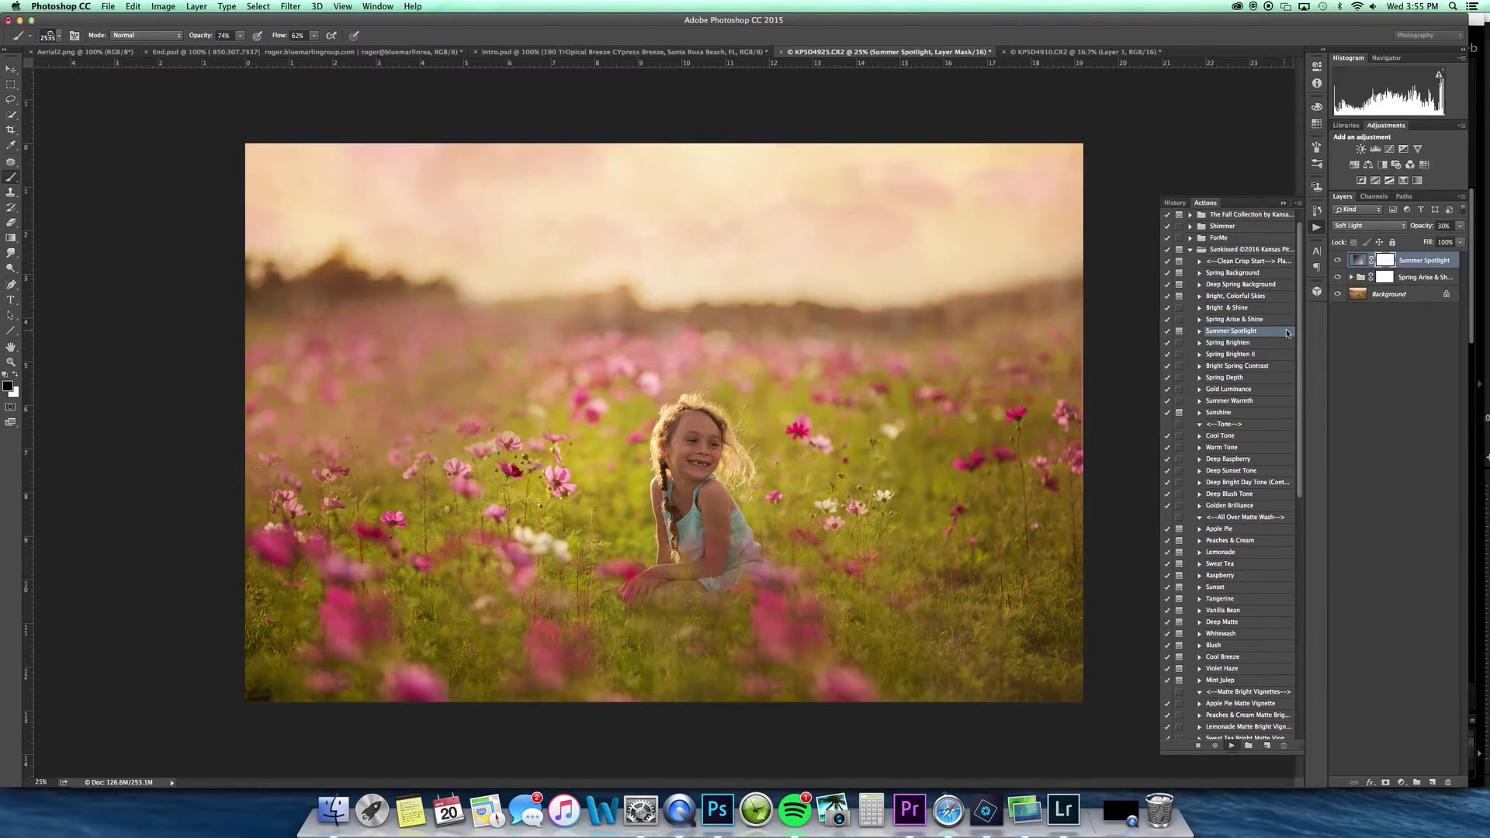
{"action": "key", "text": "Return"}
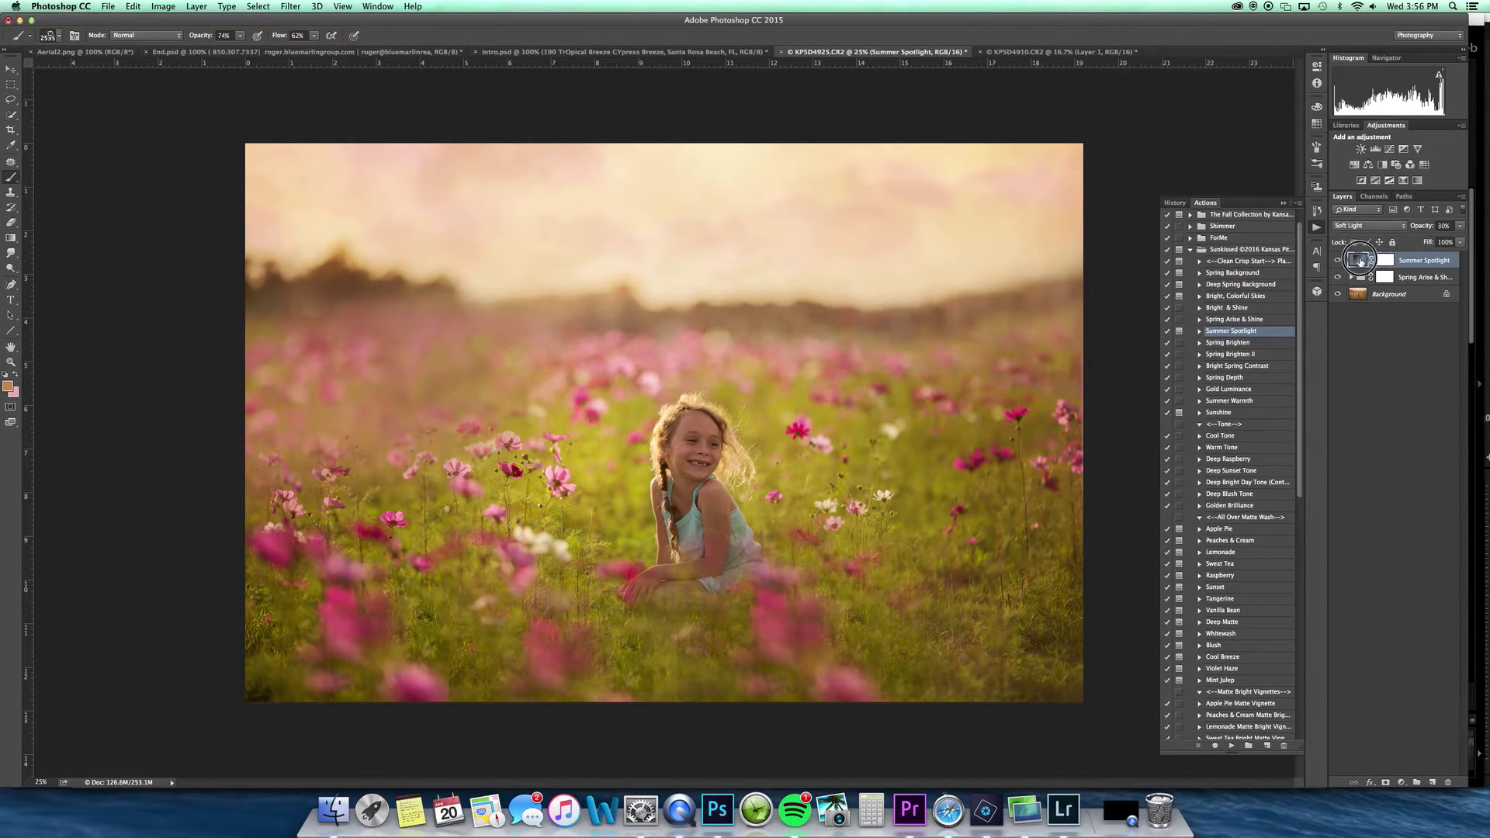
{"action": "double_click", "coordinate": [1359, 262]}
{"action": "left_click_drag", "start_coordinate": [689, 494], "coordinate": [690, 495]}
{"action": "left_click", "coordinate": [1073, 226]}
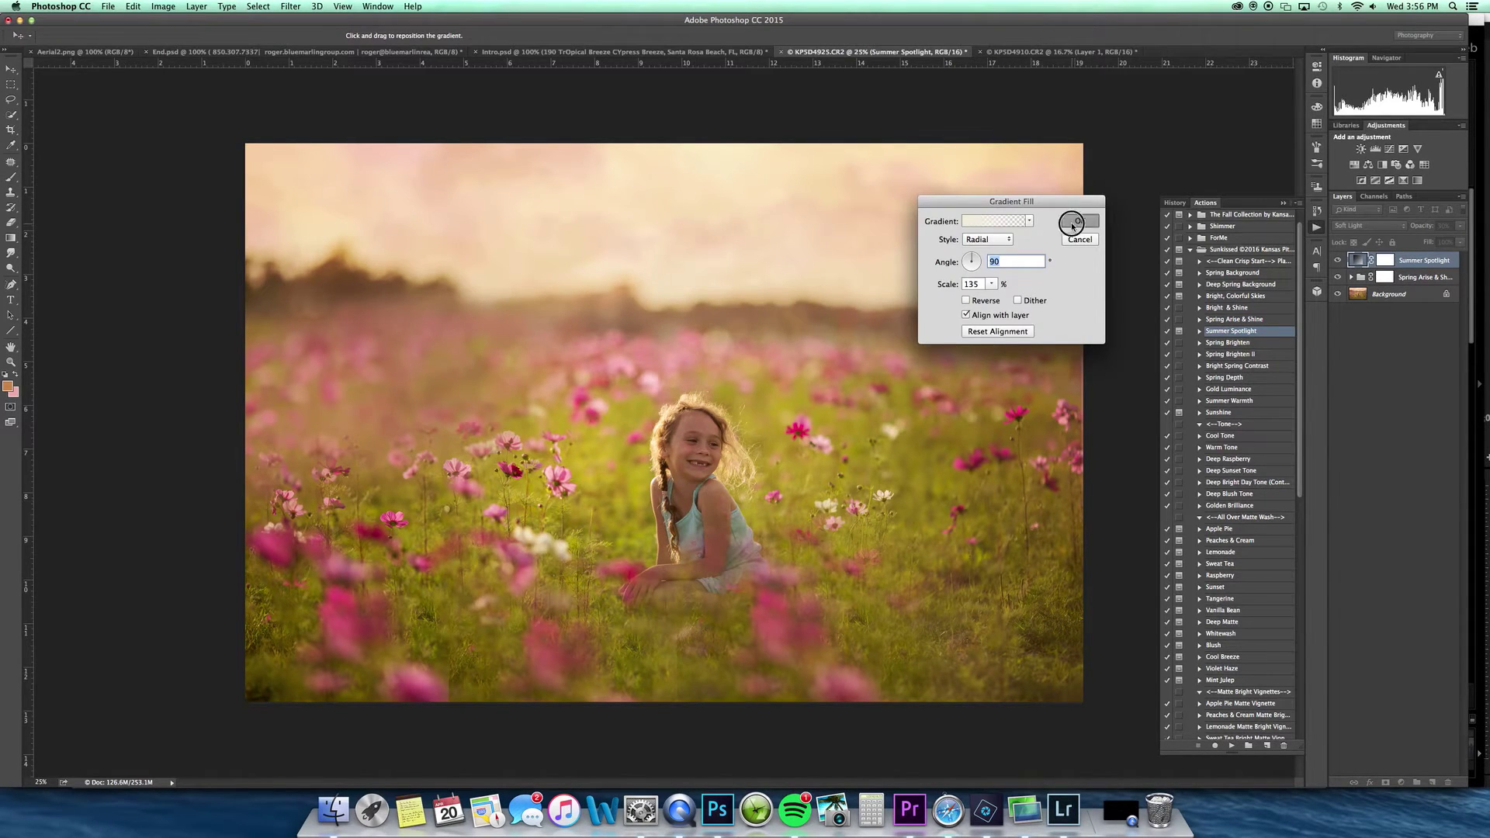
- Compare the photo without and with the Summer Spotlight layer and the Spring Arise & Shine group
{"action": "left_click", "coordinate": [1338, 261]}
{"action": "left_click", "coordinate": [1338, 261]}
{"action": "left_click", "coordinate": [1337, 277]}
{"action": "left_click", "coordinate": [1337, 277]}
- Set the brush flow to 100%, paint the sky out of the Spring Arise & Shine mask, and toggle the group to check
{"action": "left_click", "coordinate": [1409, 278]}
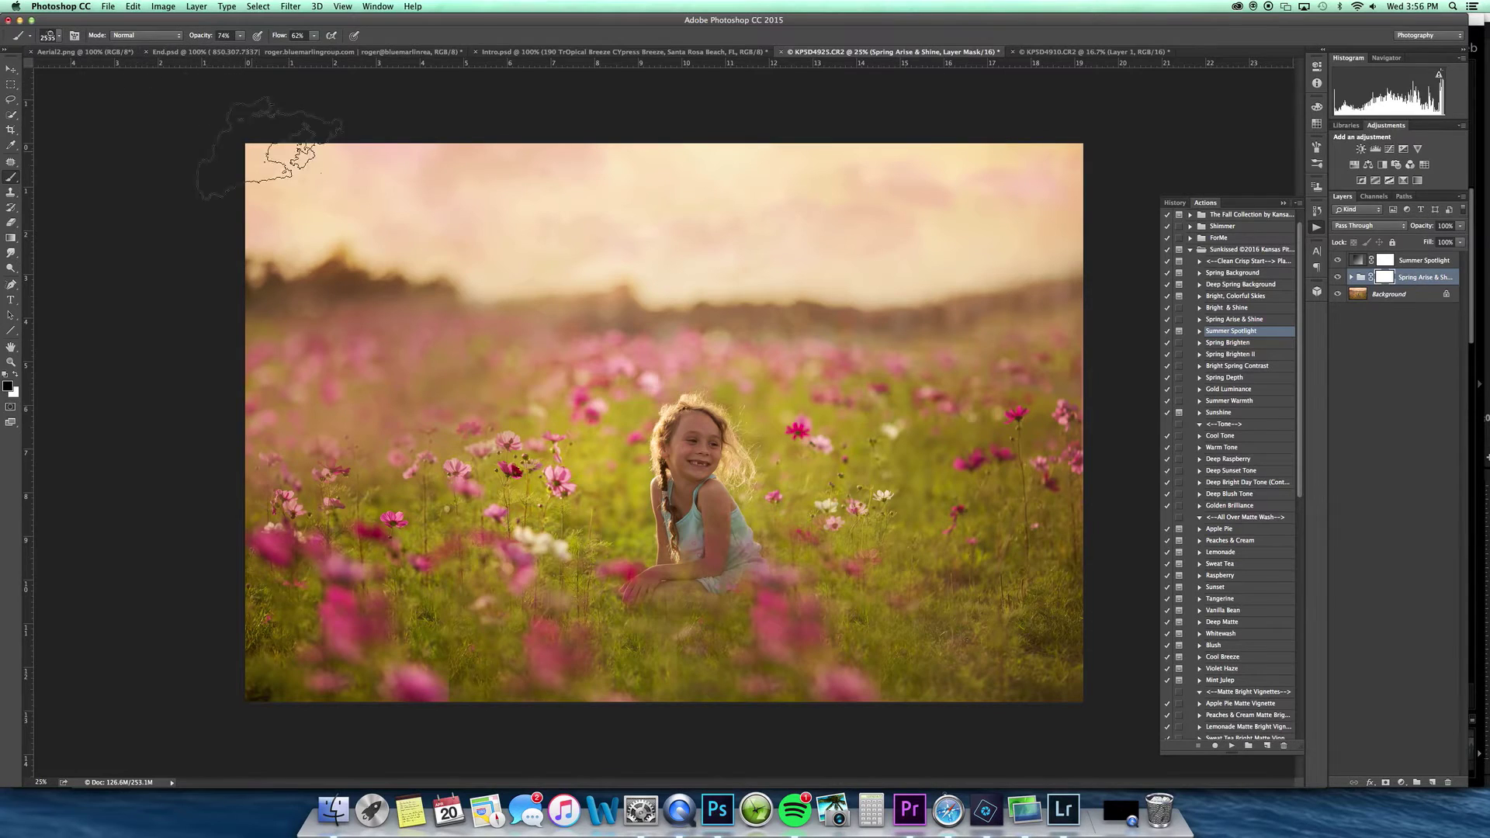
{"action": "left_click", "coordinate": [313, 34]}
{"action": "left_click_drag", "start_coordinate": [316, 48], "coordinate": [339, 48]}
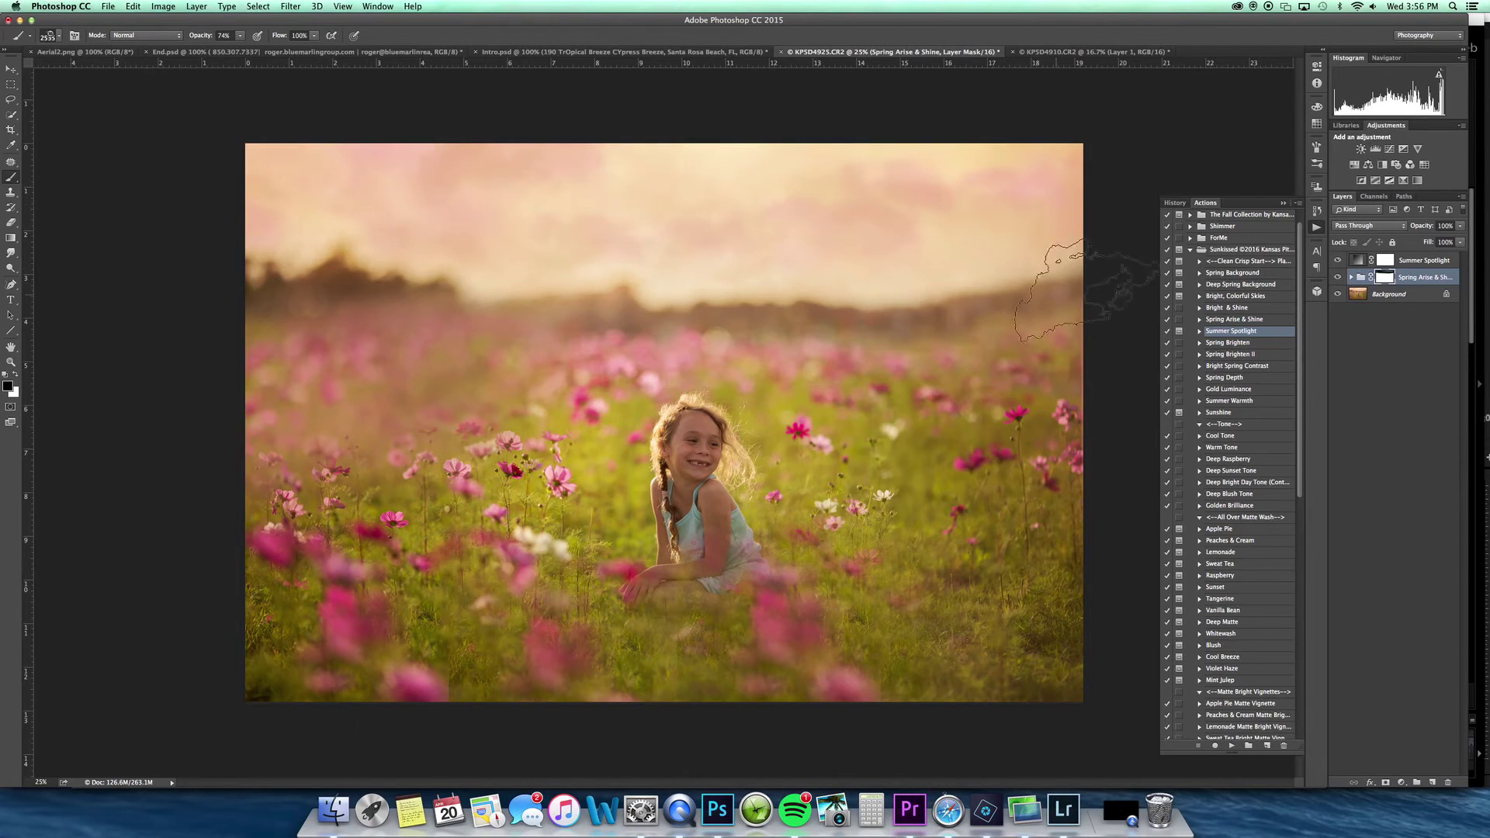
{"action": "left_click", "coordinate": [1338, 277]}
{"action": "left_click", "coordinate": [1337, 277]}
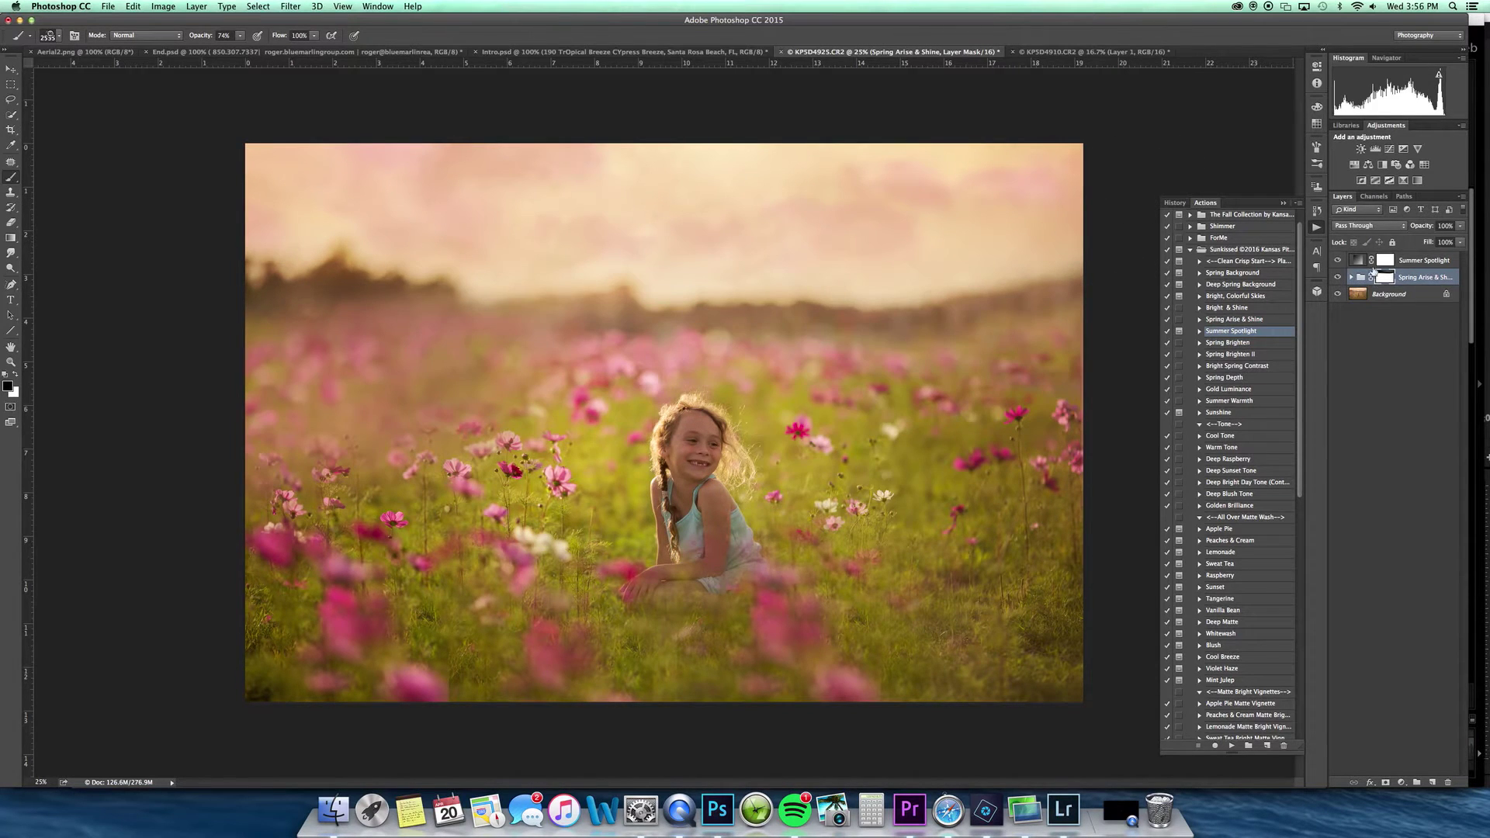
- Check the Summer Spotlight layer and its gradient fill settings, and raise the layer's opacity to 51%
{"action": "left_click", "coordinate": [1336, 260]}
{"action": "left_click", "coordinate": [1336, 260]}
{"action": "double_click", "coordinate": [1356, 263]}
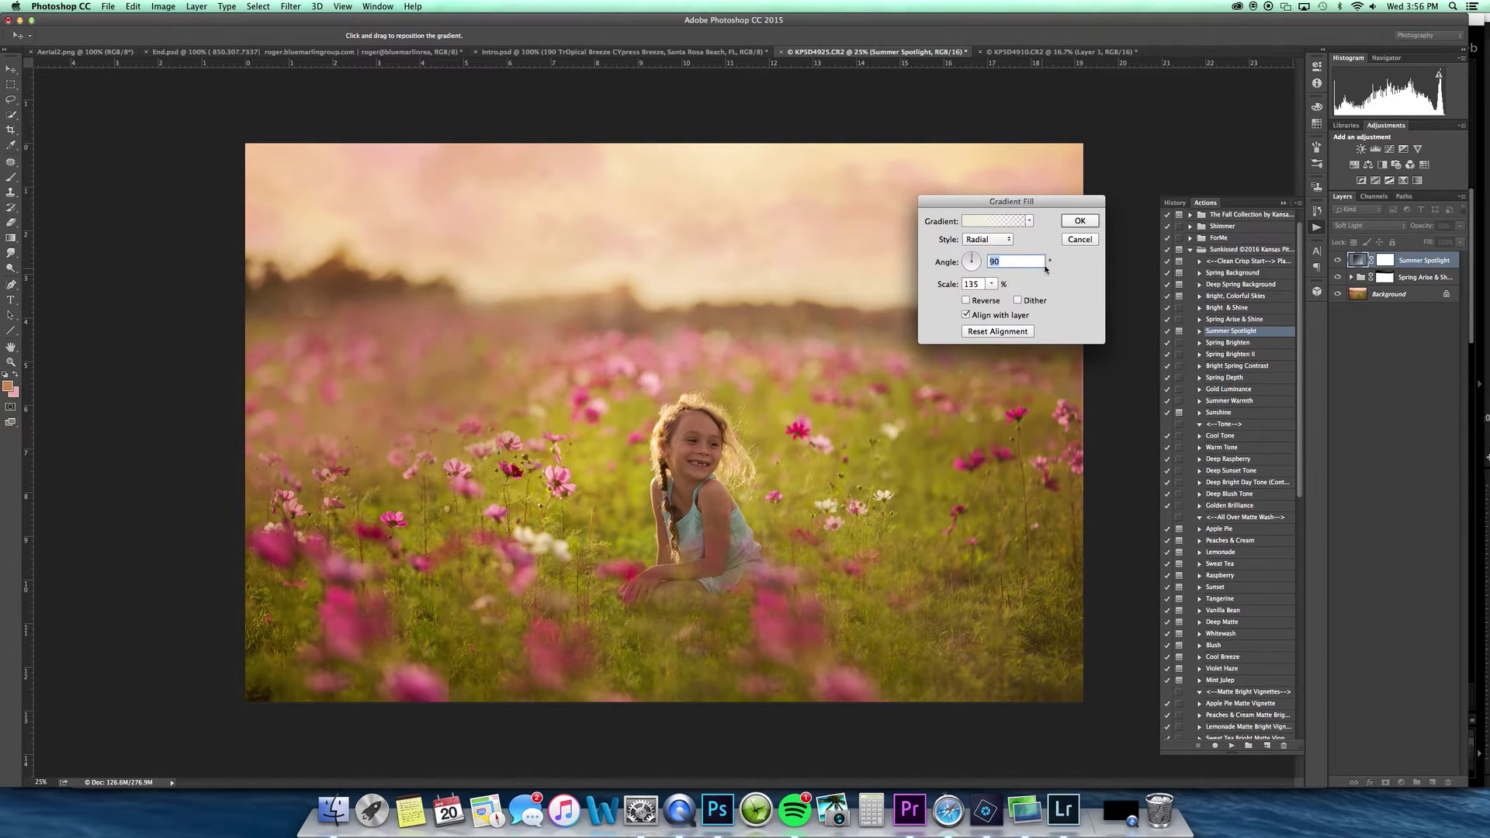
{"action": "left_click", "coordinate": [1080, 221]}
{"action": "left_click", "coordinate": [1460, 225]}
{"action": "left_click_drag", "start_coordinate": [1433, 237], "coordinate": [1446, 238]}
- Invert the Summer Spotlight mask and paint the effect back in with white over the girl
{"action": "left_click", "coordinate": [1387, 261]}
{"action": "key", "text": "super+i"}
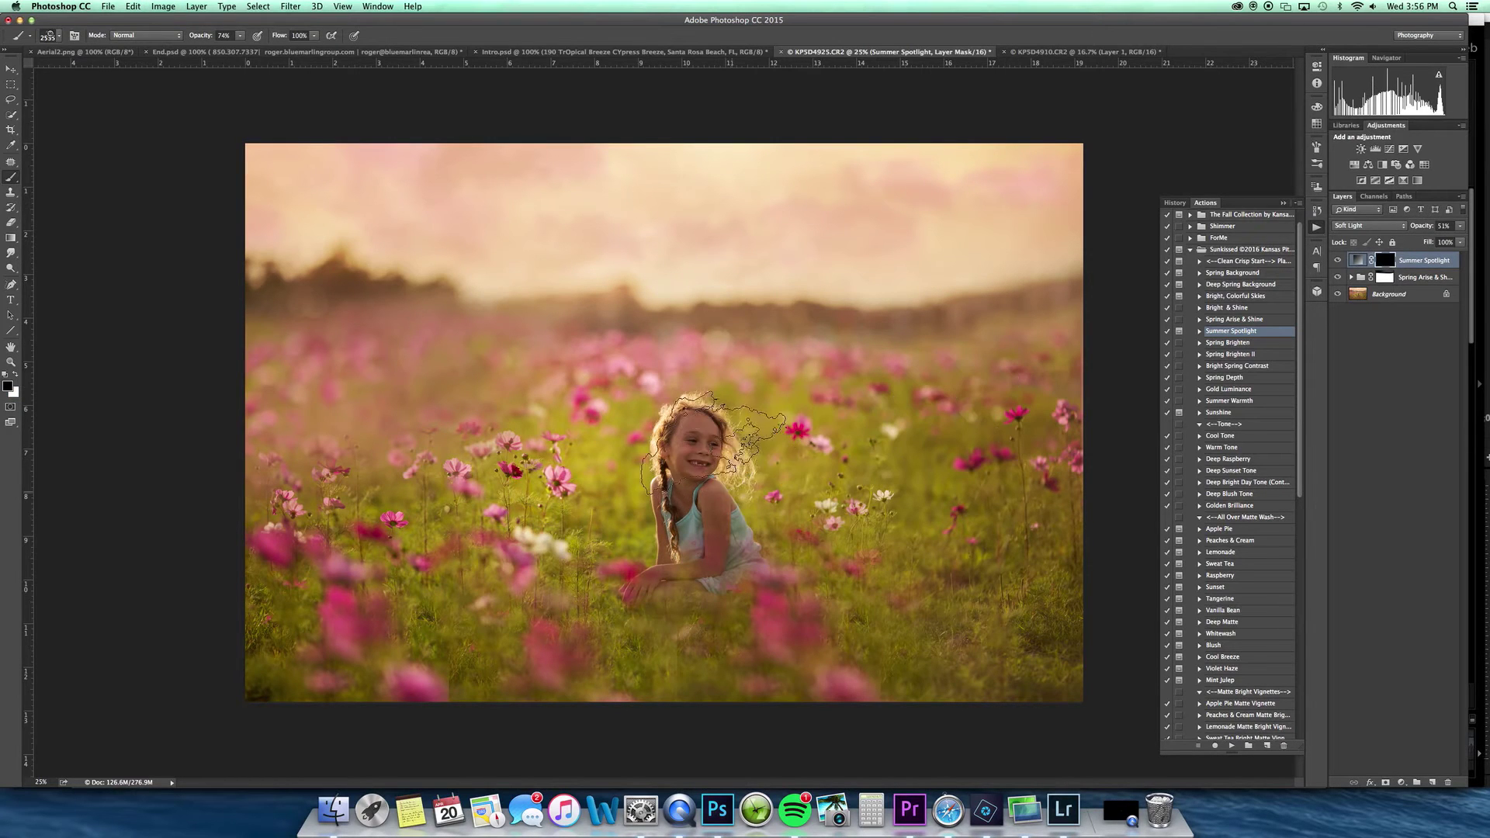
{"action": "key", "text": "x"}
{"action": "mouse_move", "coordinate": [719, 474]}
{"action": "left_mouse_down"}
{"action": "mouse_move", "coordinate": [734, 516]}
{"action": "mouse_move", "coordinate": [713, 442]}
{"action": "mouse_move", "coordinate": [737, 450]}
{"action": "mouse_move", "coordinate": [756, 489]}
{"action": "mouse_move", "coordinate": [718, 456]}
{"action": "mouse_move", "coordinate": [745, 446]}
{"action": "mouse_move", "coordinate": [764, 473]}
{"action": "left_mouse_up"}
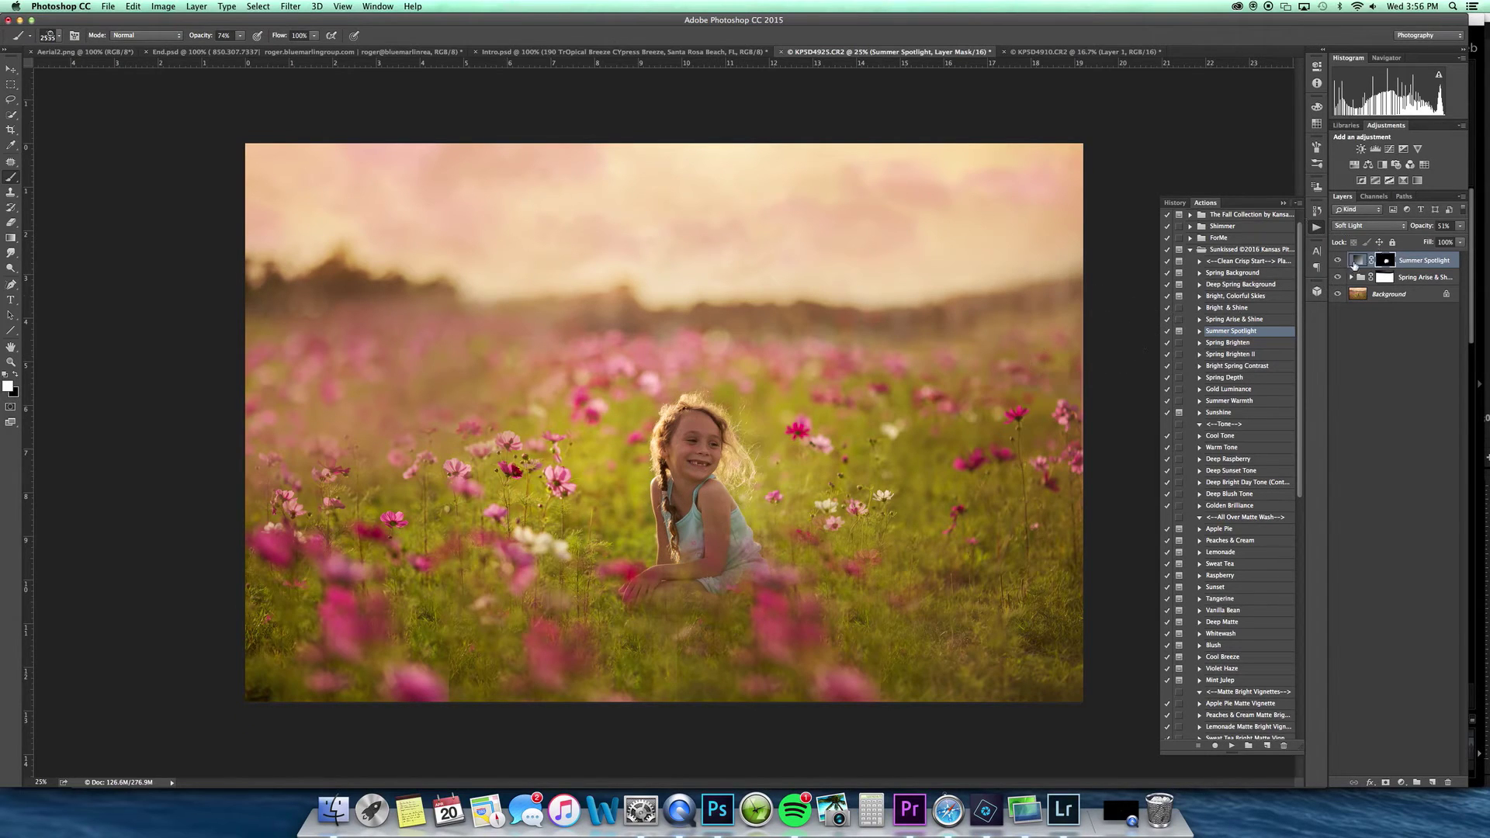
- Compare the girl without and with the masked Summer Spotlight layer and review its gradient fill settings
{"action": "left_click", "coordinate": [1338, 261]}
{"action": "left_click", "coordinate": [1338, 262]}
{"action": "left_click", "coordinate": [1338, 262]}
{"action": "left_click", "coordinate": [1339, 262]}
{"action": "double_click", "coordinate": [1359, 262]}
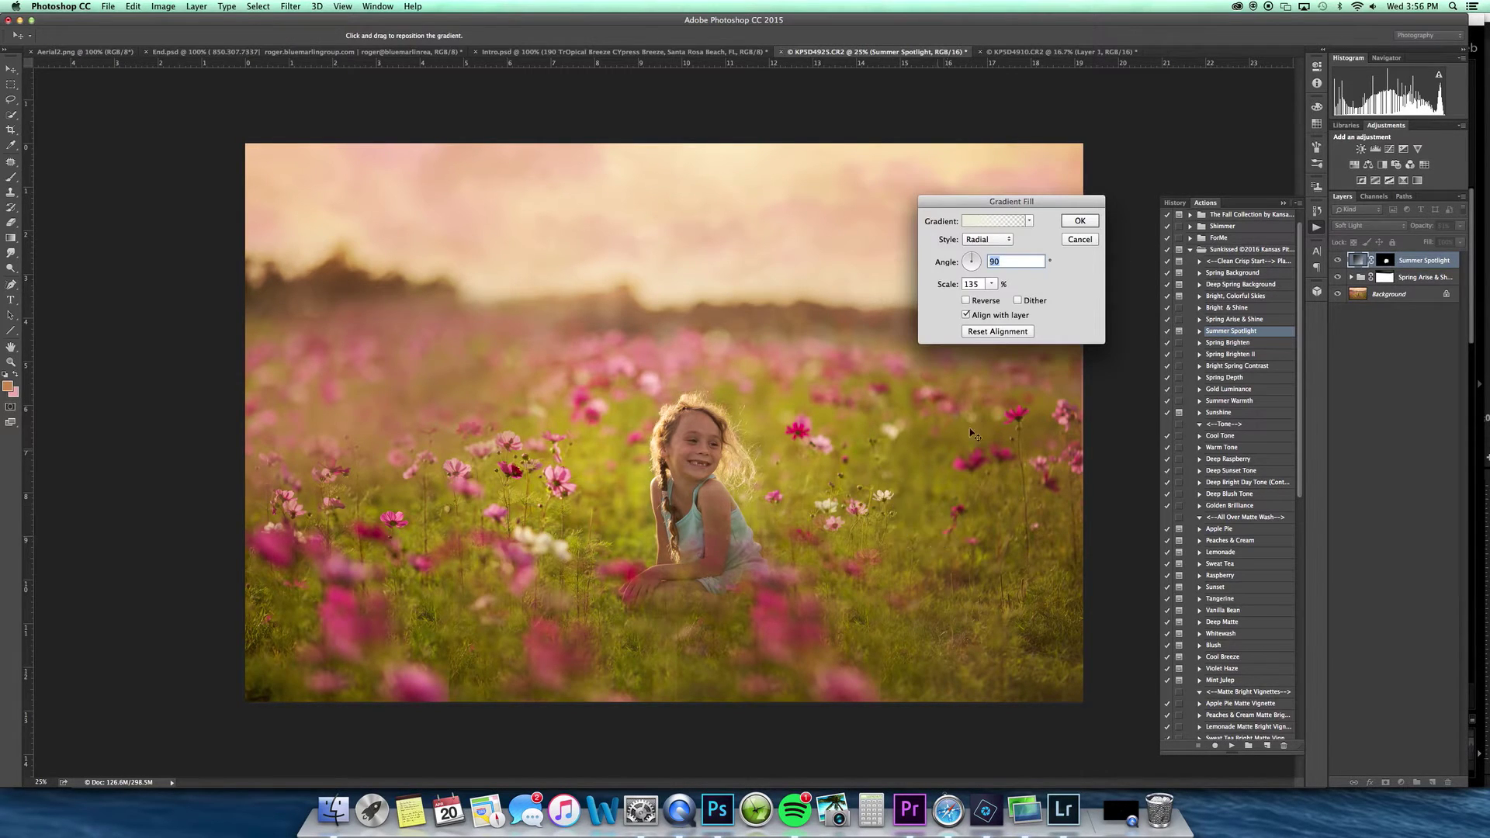
{"action": "left_click", "coordinate": [1079, 220]}
- Lower the Summer Spotlight layer's opacity slightly and merge all visible layers into the Background
{"action": "left_click", "coordinate": [1459, 226]}
{"action": "left_click_drag", "start_coordinate": [1425, 241], "coordinate": [1428, 240]}
{"action": "key", "text": "shift+super+e"}
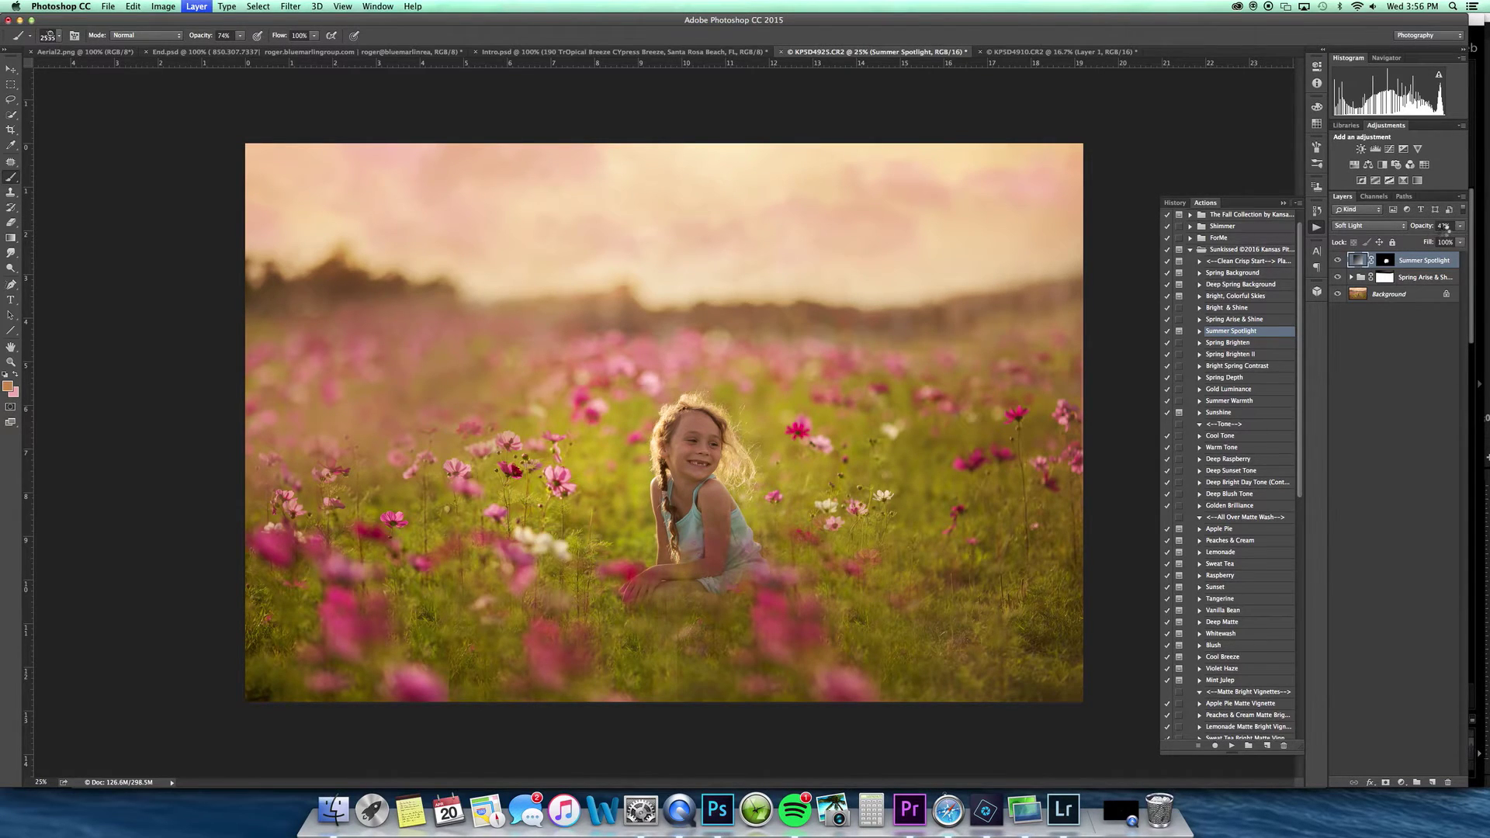
- Try the Peaches & Cream matte wash at 7% opacity and delete its layer
{"action": "left_click", "coordinate": [1262, 541]}
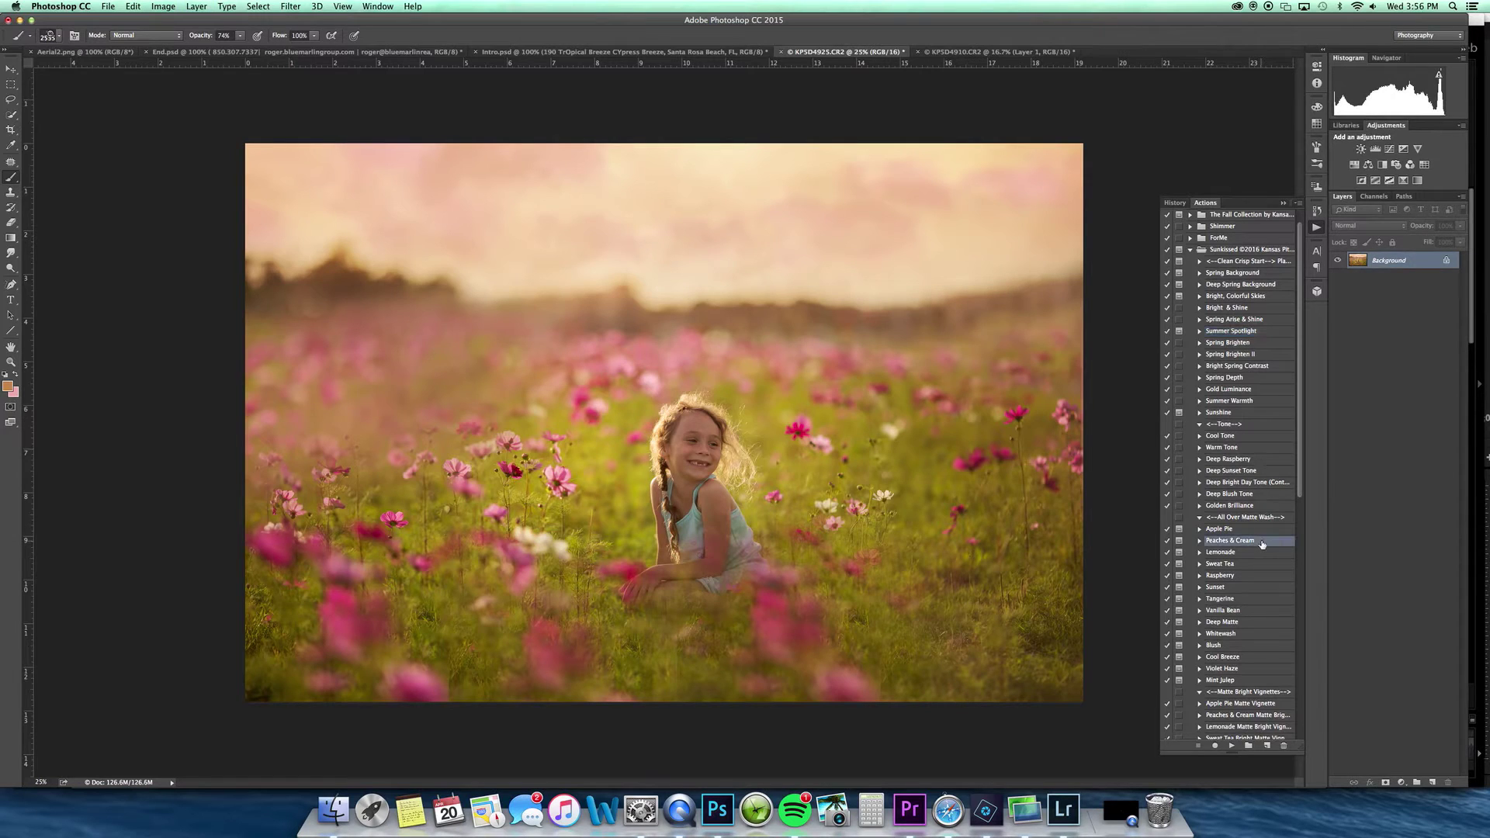
{"action": "double_click", "coordinate": [1271, 540], "text": "super"}
{"action": "left_click", "coordinate": [1460, 226]}
{"action": "left_click", "coordinate": [1410, 241]}
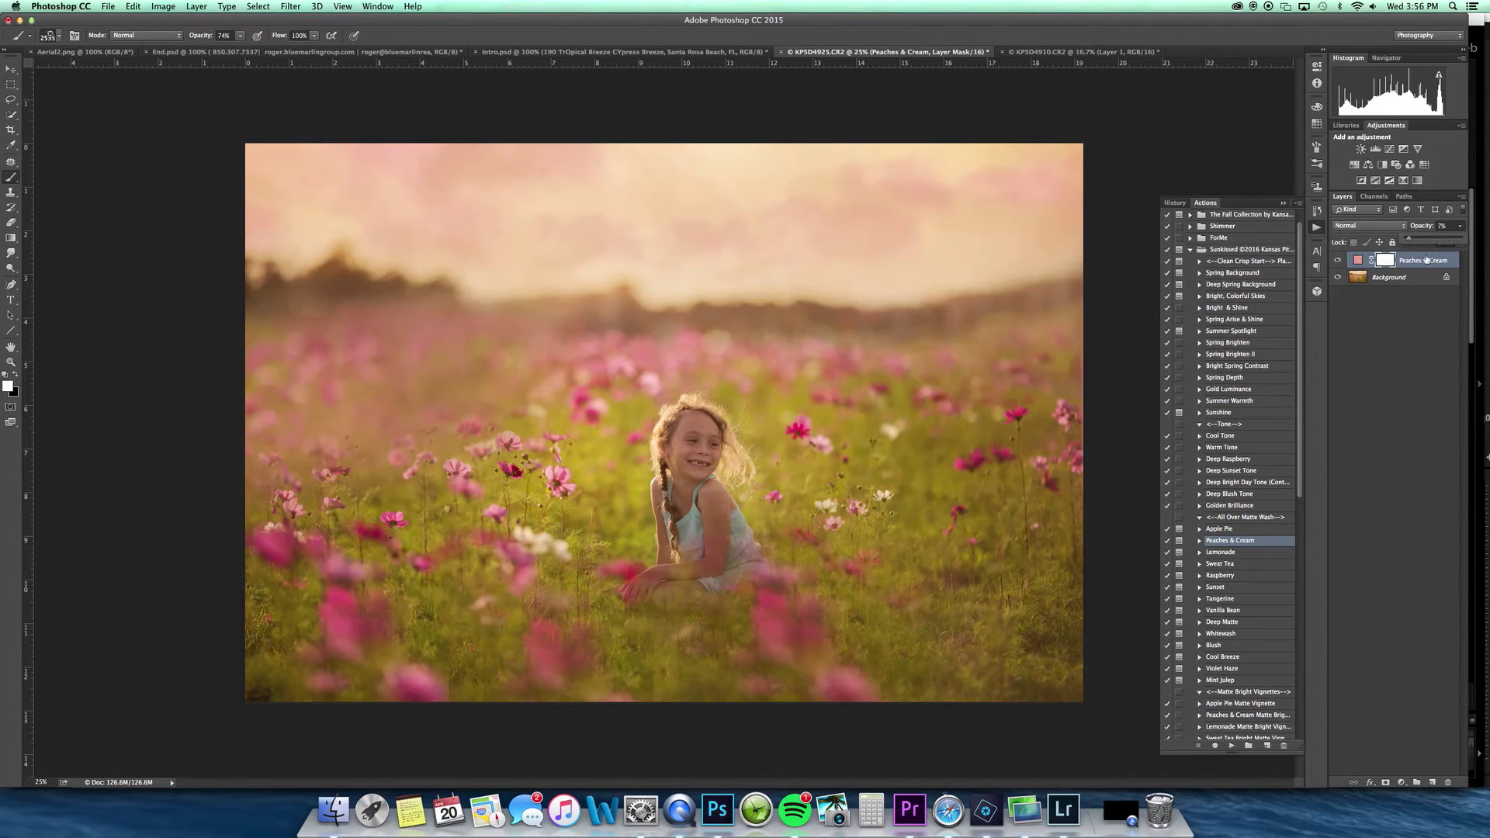
{"action": "left_click", "coordinate": [1426, 257]}
{"action": "key", "text": "Delete"}
- Try the Tangerine matte wash at 11% opacity and delete its layer
{"action": "left_click", "coordinate": [1247, 602]}
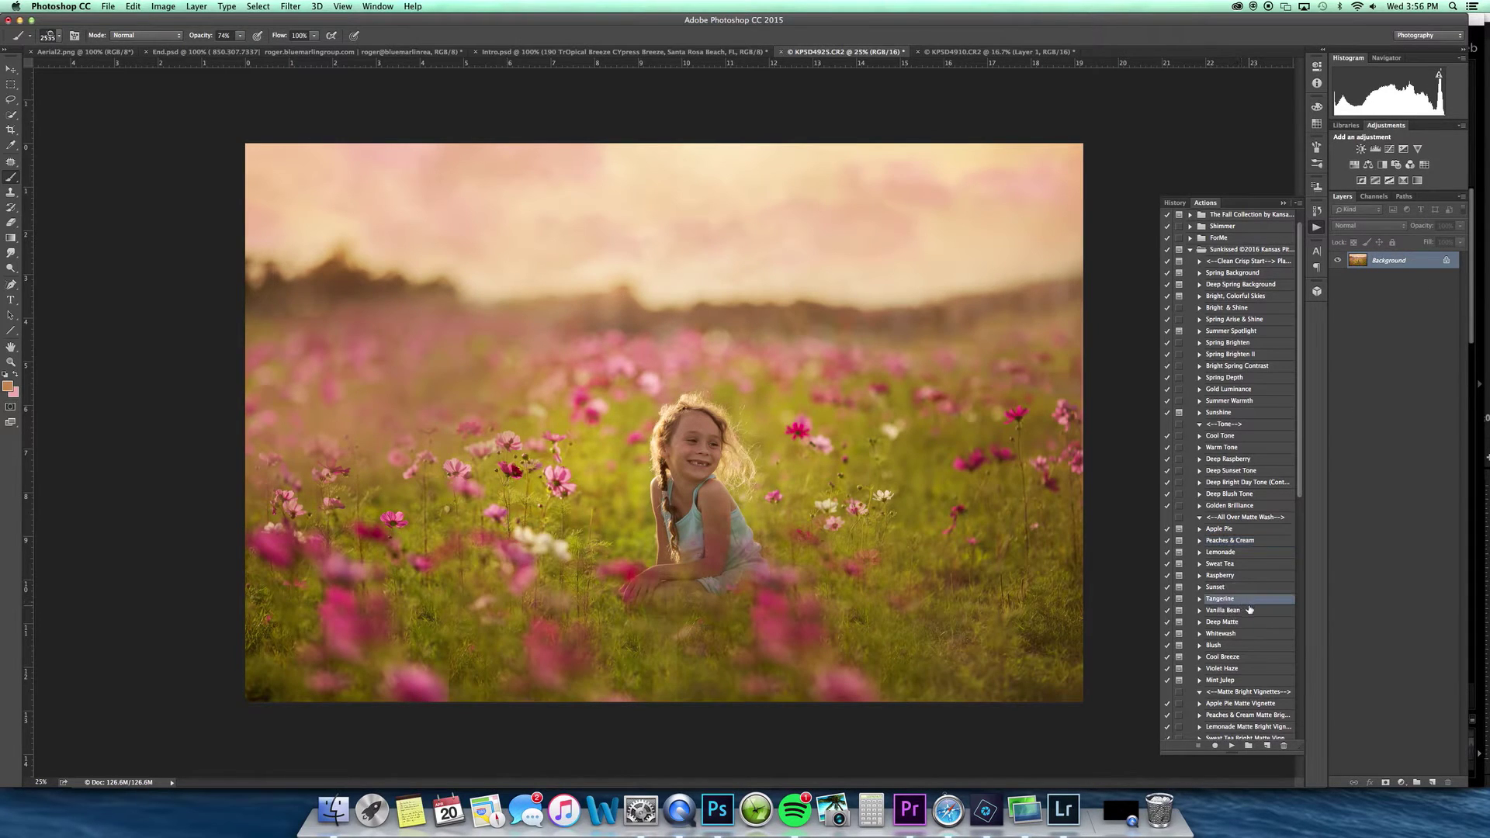
{"action": "left_click", "coordinate": [1231, 746]}
{"action": "key", "text": "Return"}
{"action": "left_click", "coordinate": [1460, 225]}
{"action": "left_click_drag", "start_coordinate": [1418, 242], "coordinate": [1419, 244]}
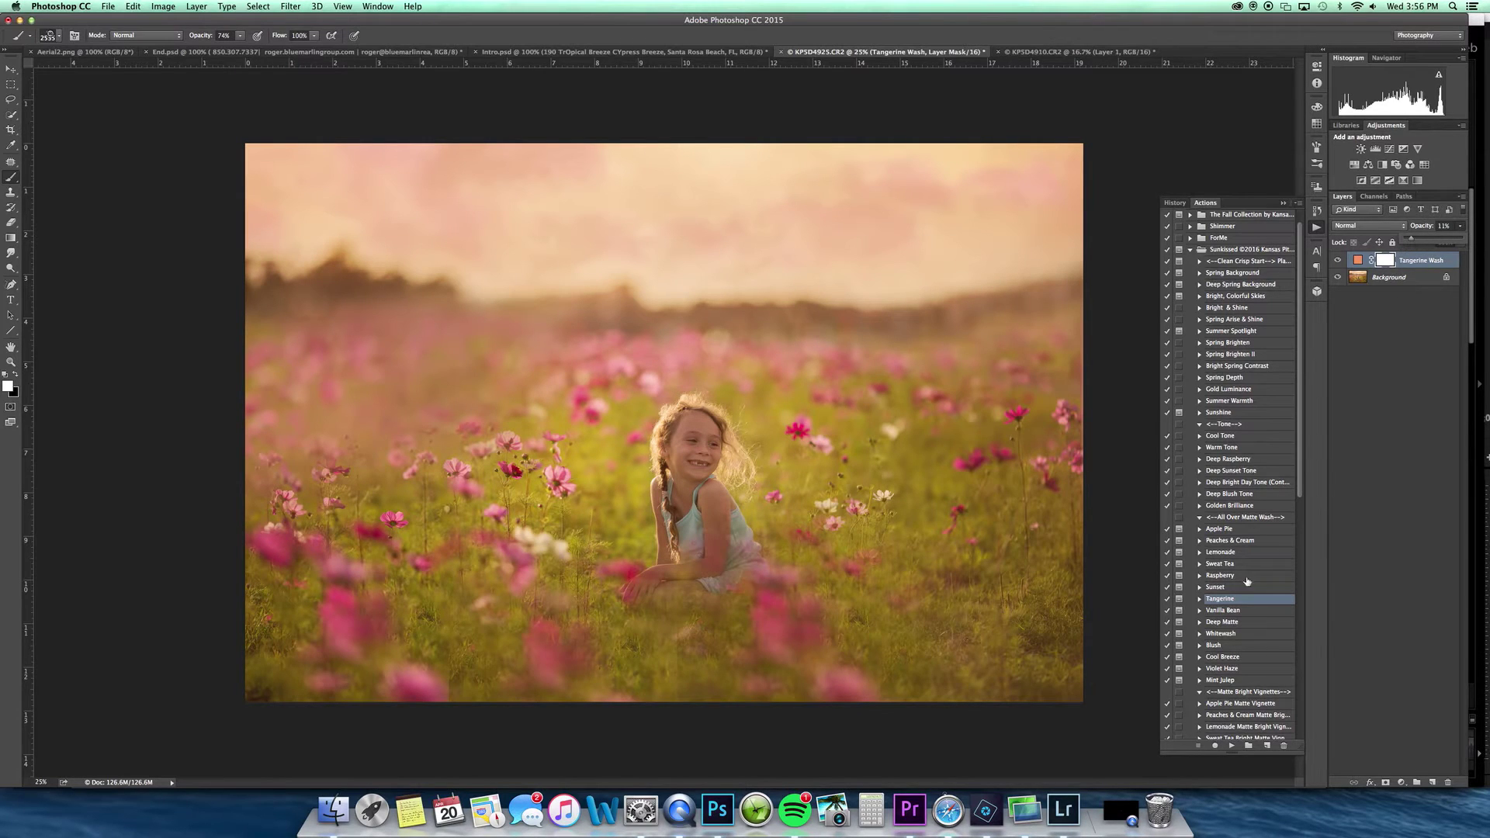
{"action": "left_click", "coordinate": [1426, 266]}
{"action": "key", "text": "Delete"}
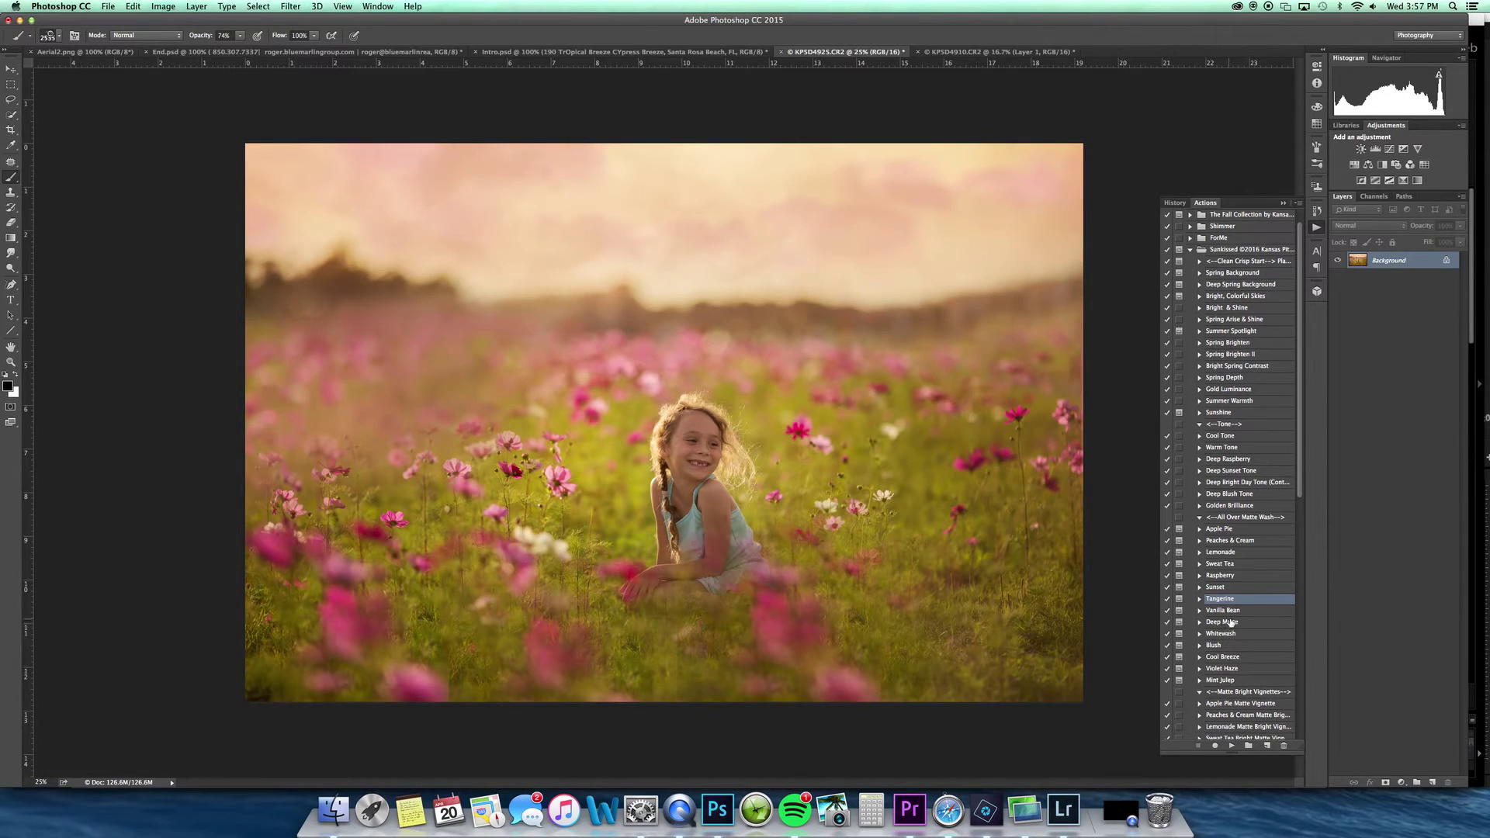
- Try the Deep Matte action and delete the layer it adds
{"action": "left_click", "coordinate": [1242, 624]}
{"action": "left_click", "coordinate": [1232, 745]}
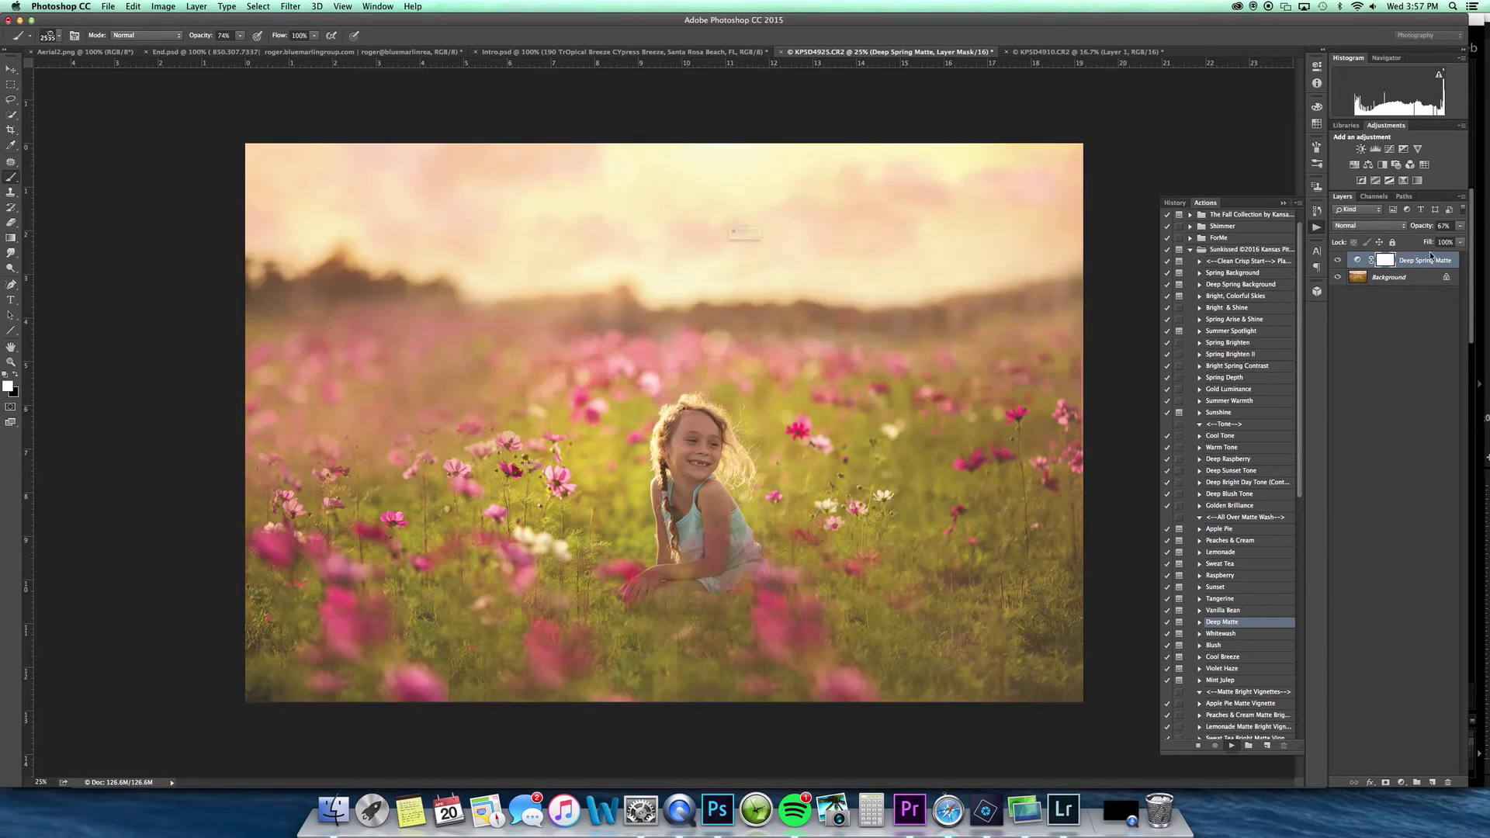
{"action": "key", "text": "Return"}
{"action": "key", "text": "Delete"}
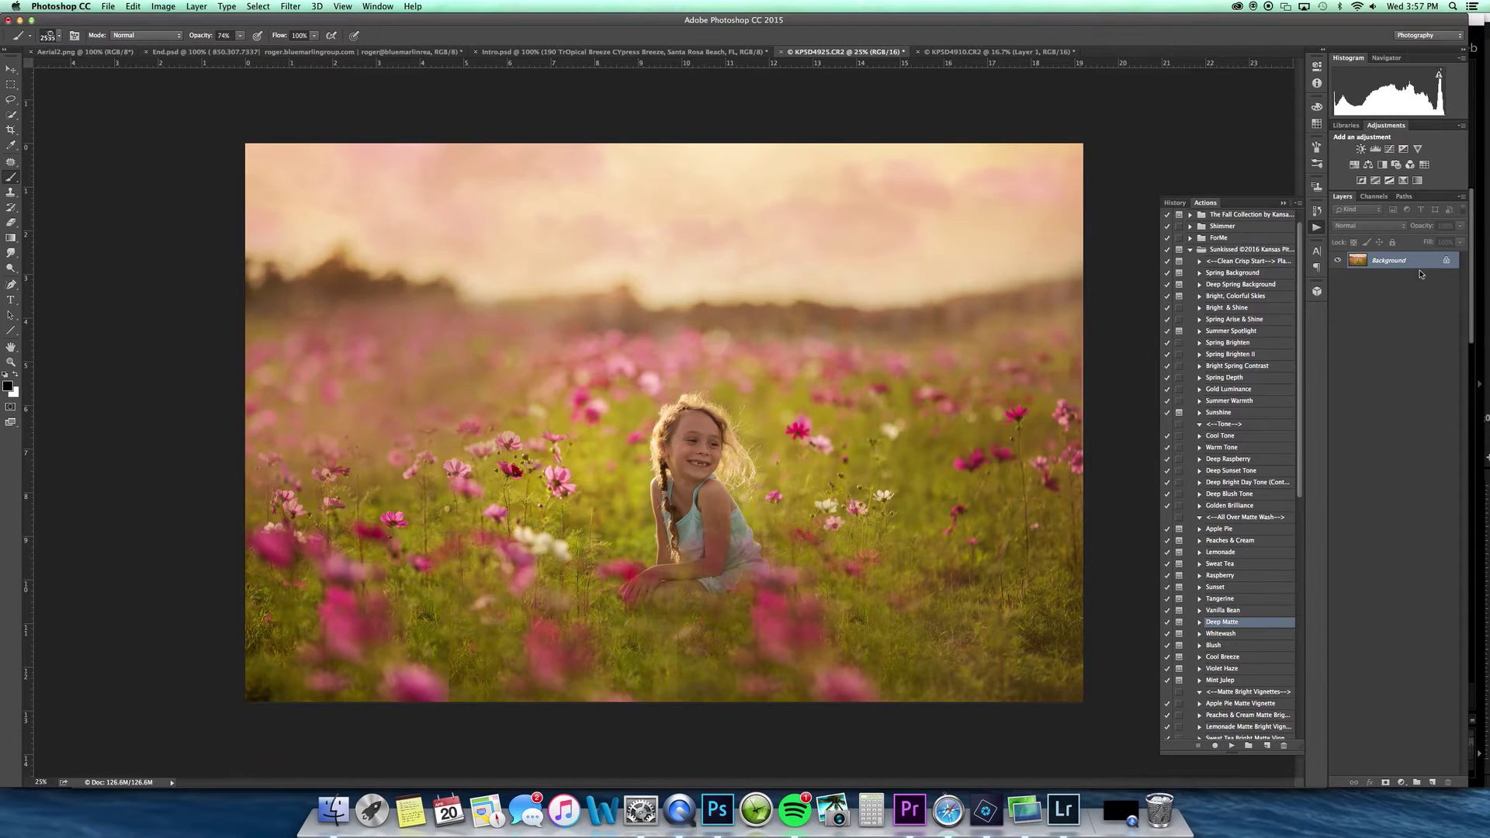
- Run the Apple Pie matte action, lower its layer's opacity to 38%, and compare the photo without and with it
{"action": "left_click", "coordinate": [1235, 577]}
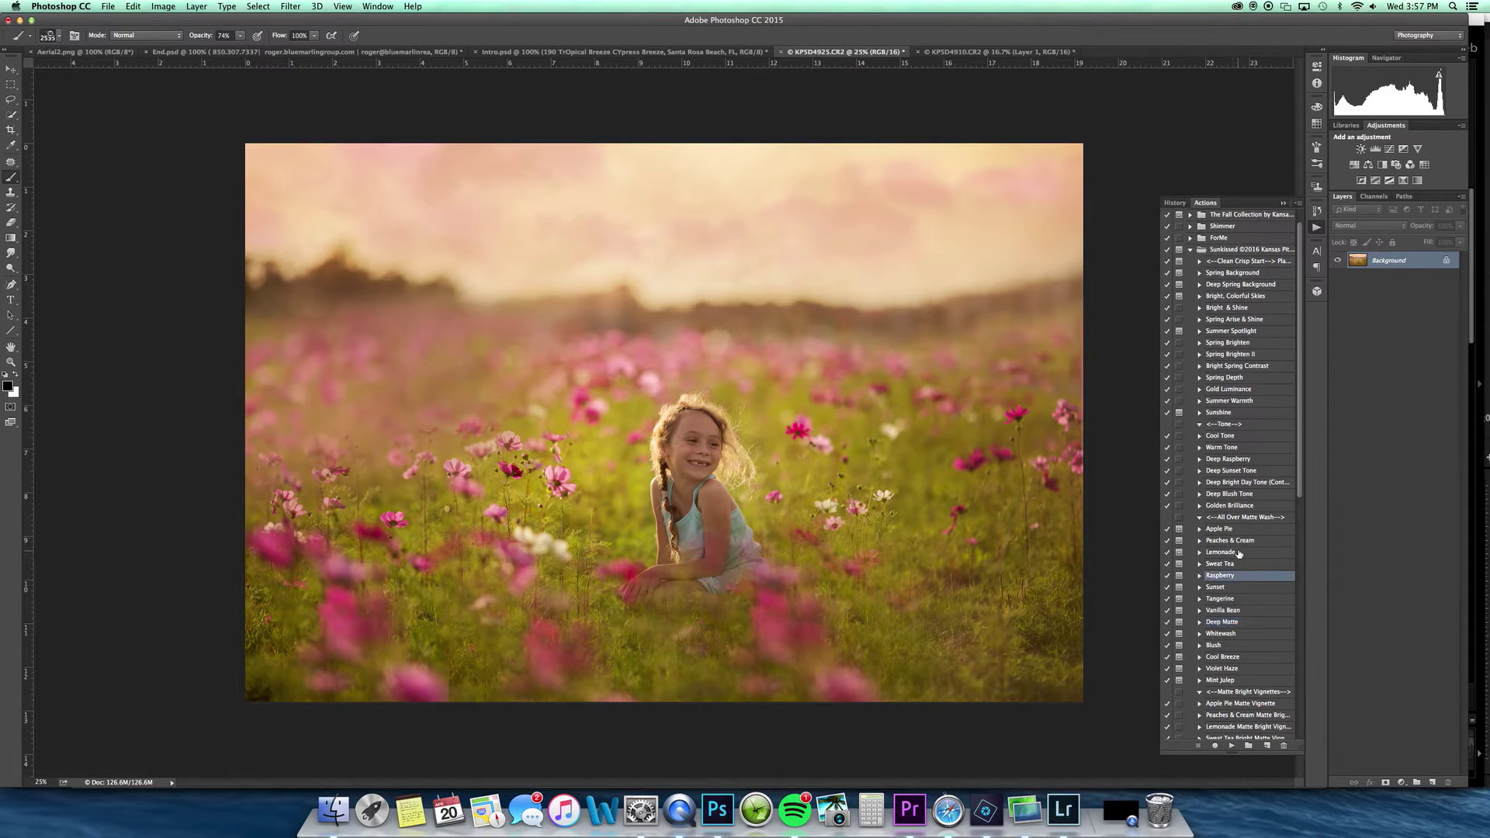
{"action": "left_click", "coordinate": [1237, 531]}
{"action": "left_click", "coordinate": [1231, 746]}
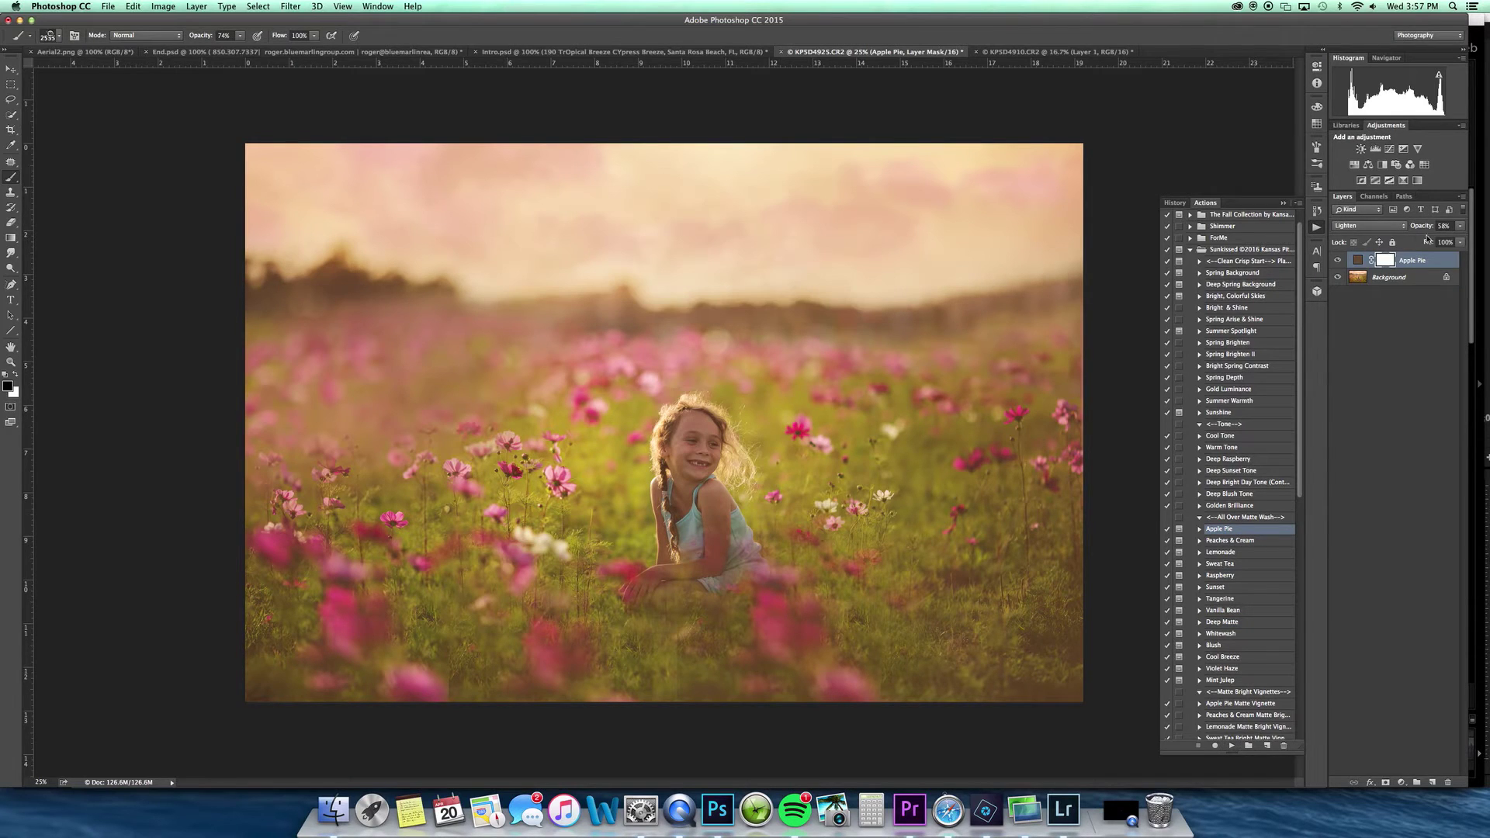
{"action": "left_click", "coordinate": [1460, 226]}
{"action": "left_click_drag", "start_coordinate": [1439, 242], "coordinate": [1426, 240]}
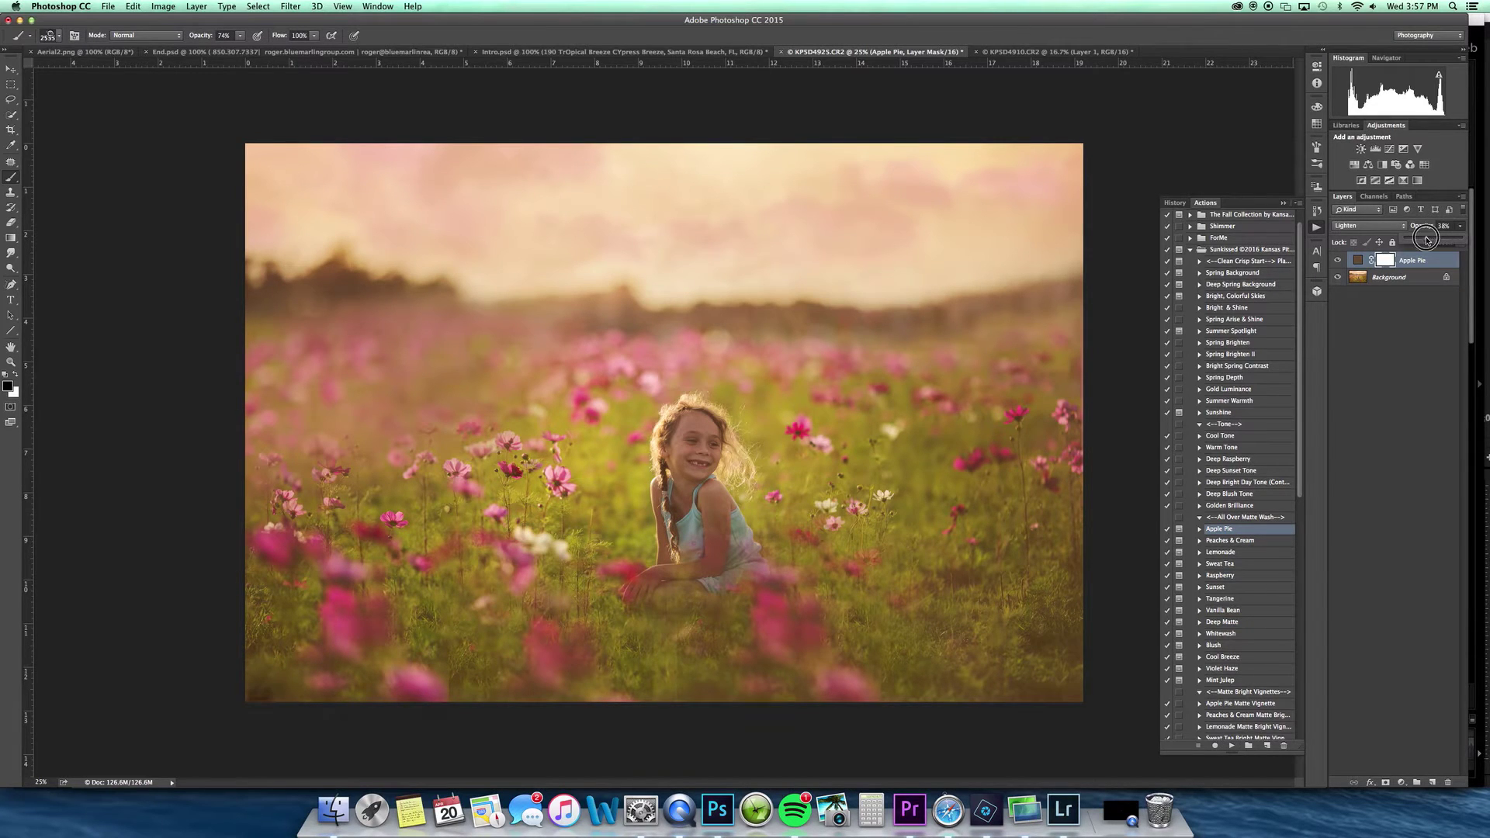
{"action": "left_click", "coordinate": [1339, 262]}
{"action": "left_click", "coordinate": [1338, 262]}
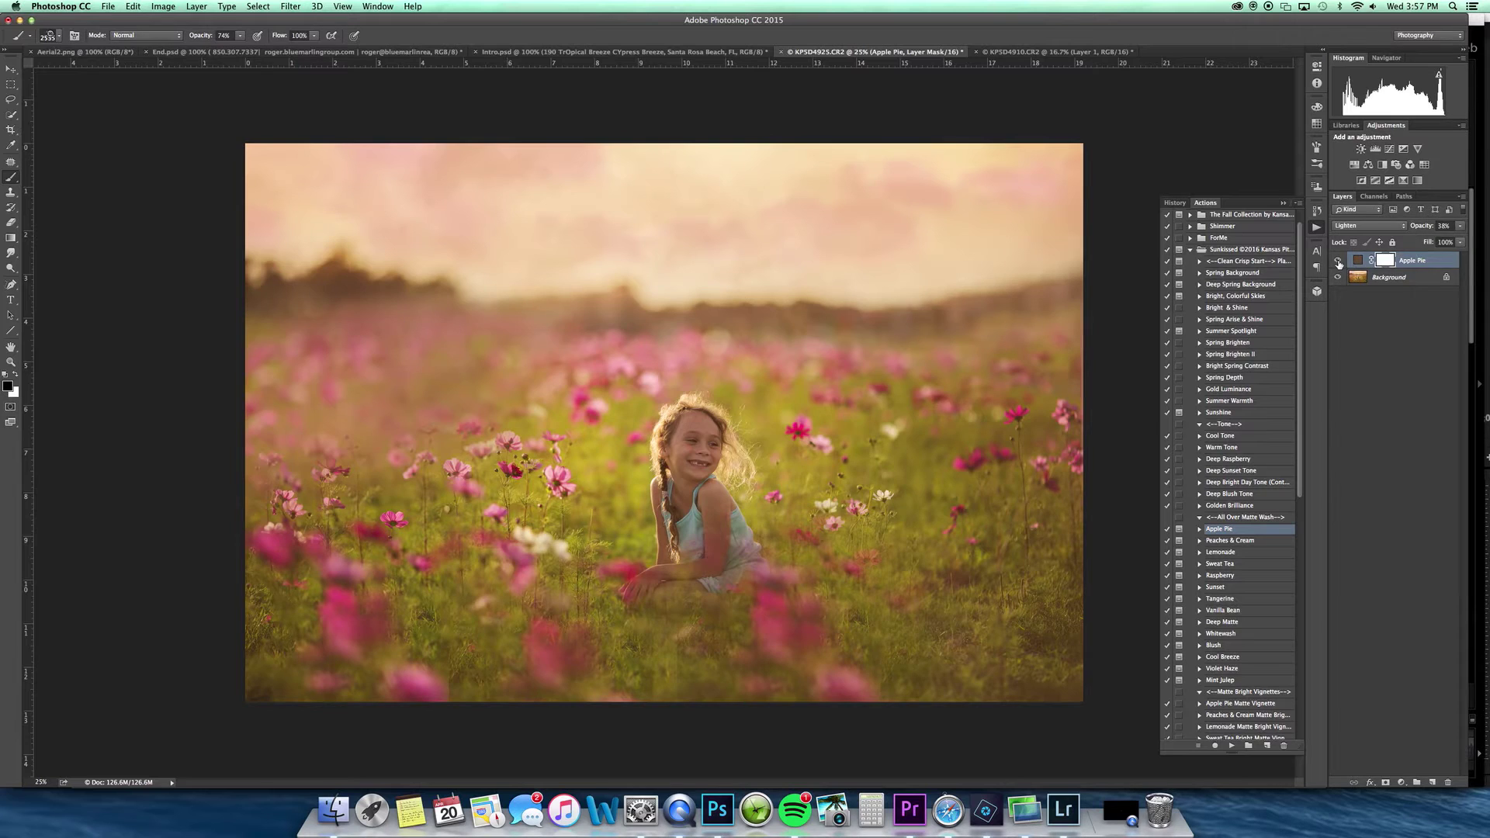
- Run the Lemon Lime Grass Be Gone action directly above the Background layer
{"action": "left_click", "coordinate": [1384, 279]}
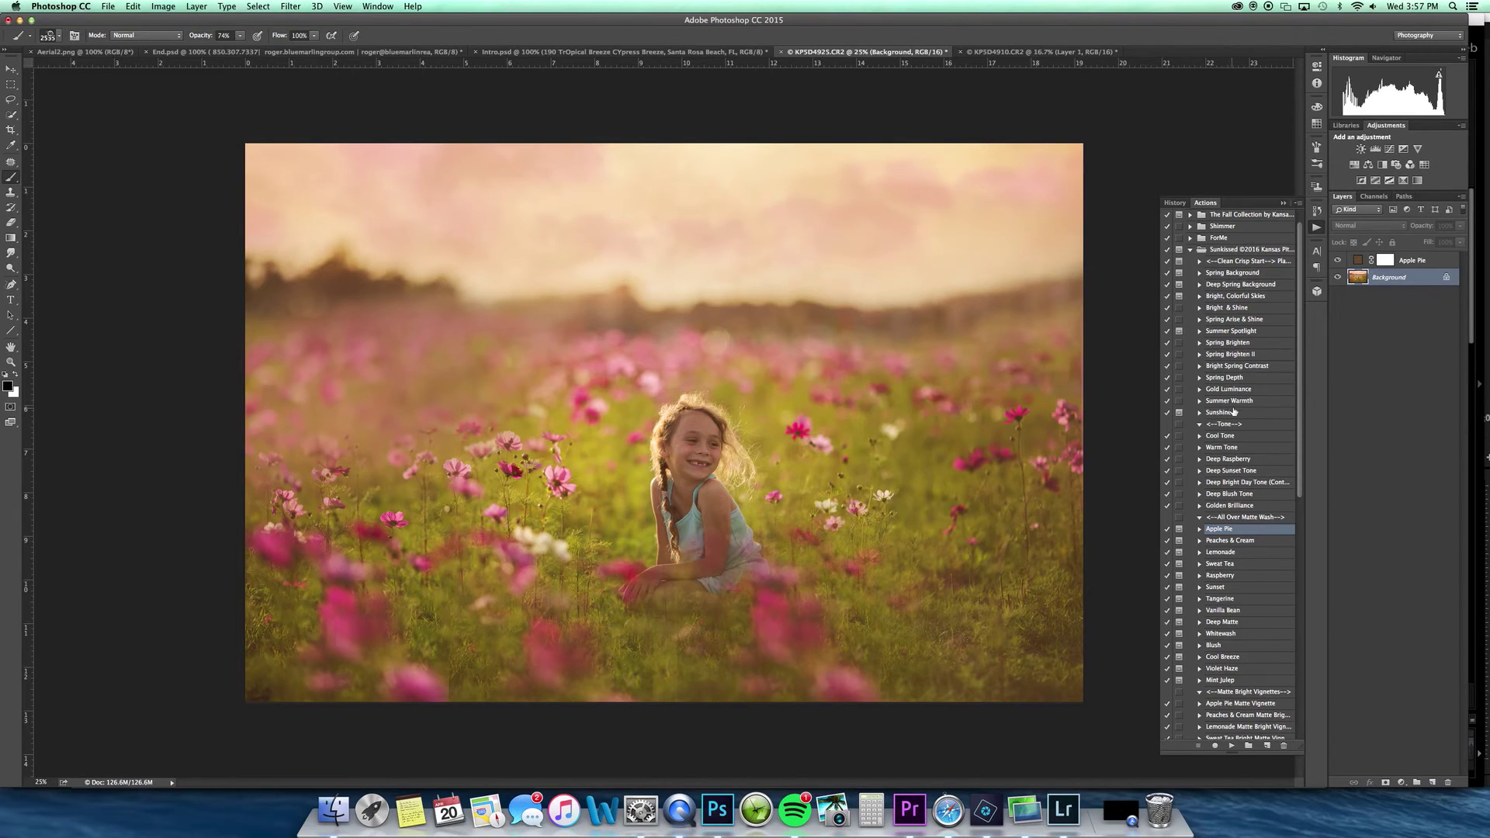
{"action": "left_click_drag", "start_coordinate": [1302, 318], "coordinate": [1347, 655]}
{"action": "left_click", "coordinate": [1265, 664]}
{"action": "left_click", "coordinate": [1232, 746]}
{"action": "key", "text": "Return"}
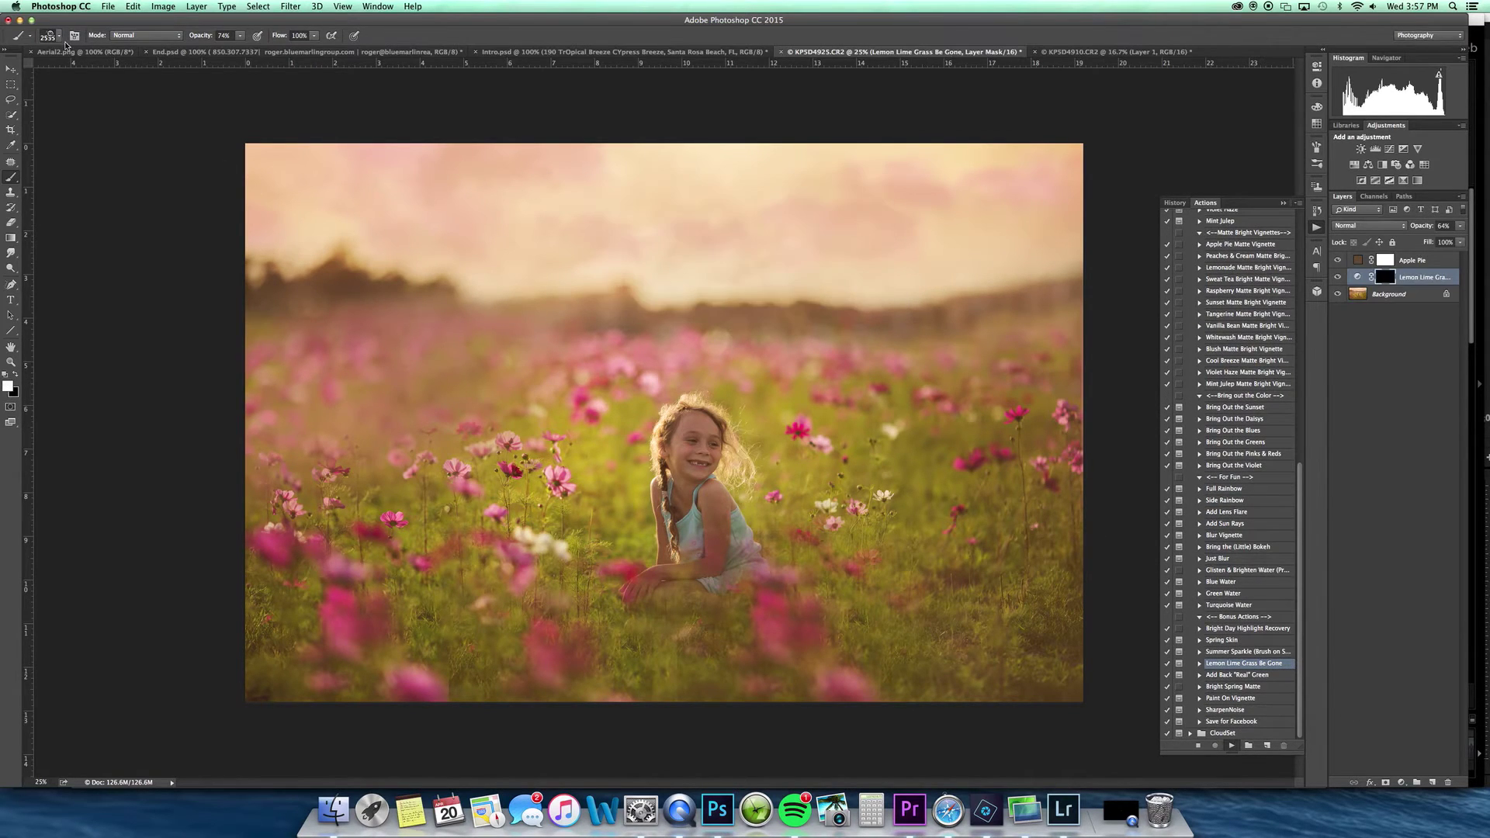
- Replace the cloud brush with a round brush from the brush presets
{"action": "right_click", "coordinate": [87, 174]}
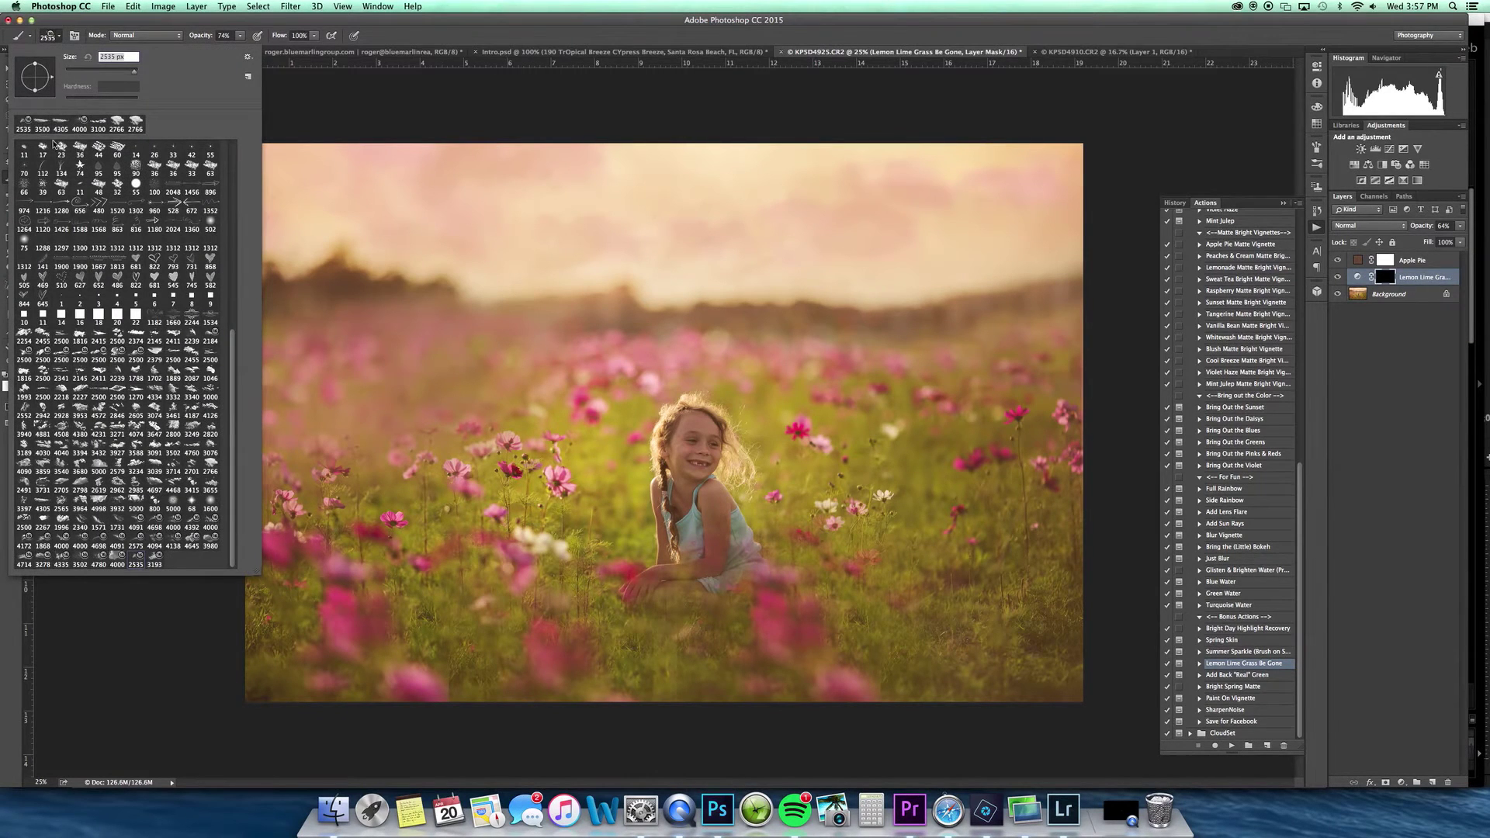
{"action": "scroll", "coordinate": [239, 346], "scroll_direction": "up", "scroll_amount": 15}
{"action": "left_click", "coordinate": [22, 155]}
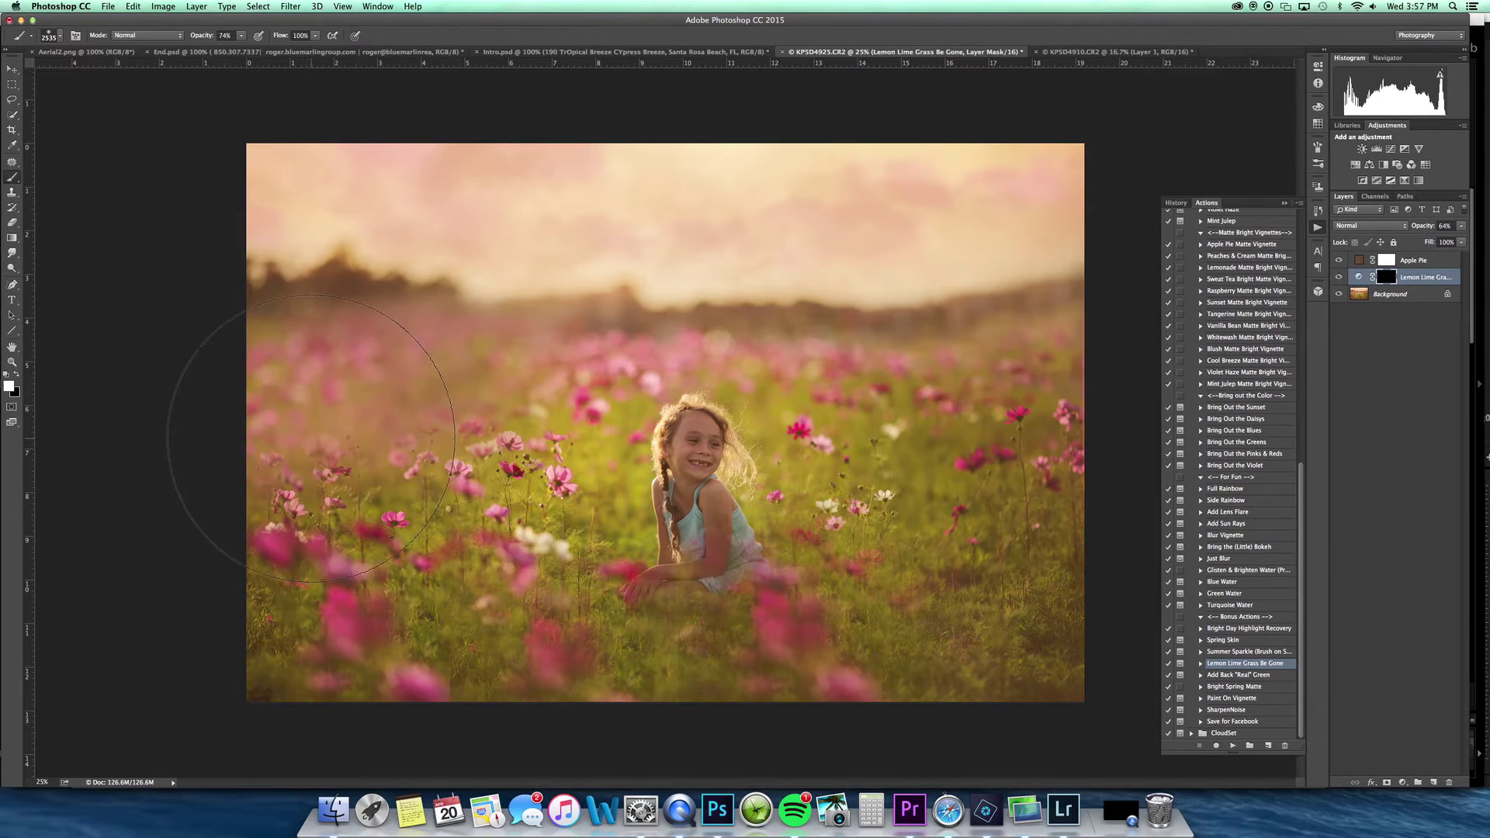
- Reduce the brush to 1300 px with 41% flow and paint the Lemon Lime Grass Be Gone mask over the grass
{"action": "key", "text": "bracketleft"}
{"action": "key", "text": "bracketleft"}
{"action": "left_click_drag", "start_coordinate": [317, 37], "coordinate": [282, 48]}
{"action": "key", "text": "bracketleft"}
{"action": "mouse_move", "coordinate": [912, 553]}
{"action": "left_mouse_down"}
{"action": "mouse_move", "coordinate": [807, 482]}
{"action": "mouse_move", "coordinate": [613, 473]}
{"action": "mouse_move", "coordinate": [543, 489]}
{"action": "mouse_move", "coordinate": [468, 629]}
{"action": "mouse_move", "coordinate": [312, 629]}
{"action": "left_mouse_up"}
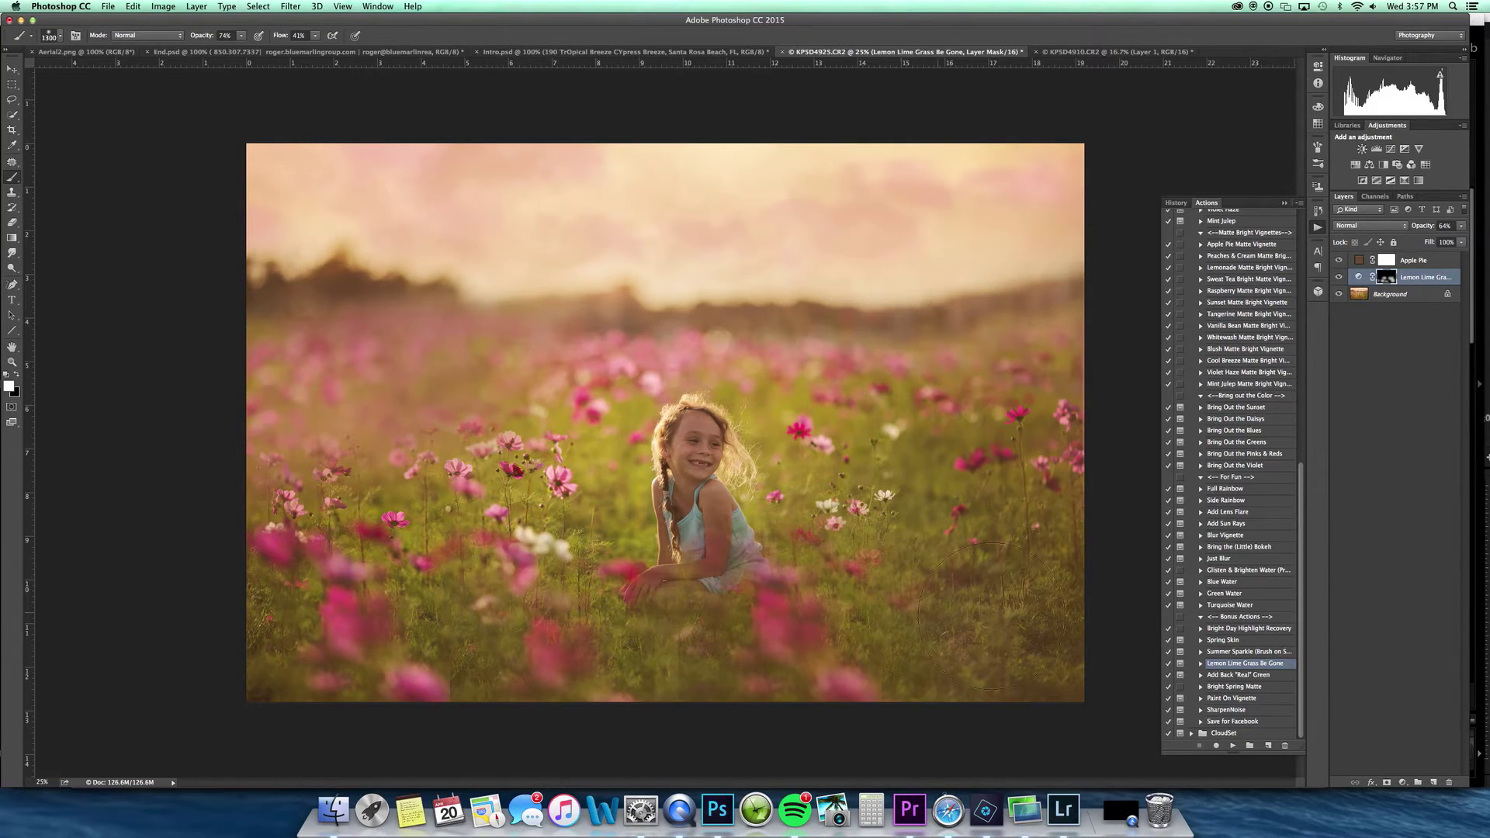
- Compare the grass correction, raise its layer's opacity to 97%, and paint more of it in beside the girl
{"action": "left_click", "coordinate": [1340, 277]}
{"action": "left_click", "coordinate": [1341, 278]}
{"action": "left_click", "coordinate": [1461, 227]}
{"action": "left_click_drag", "start_coordinate": [1454, 237], "coordinate": [1462, 237]}
{"action": "left_click", "coordinate": [596, 461]}
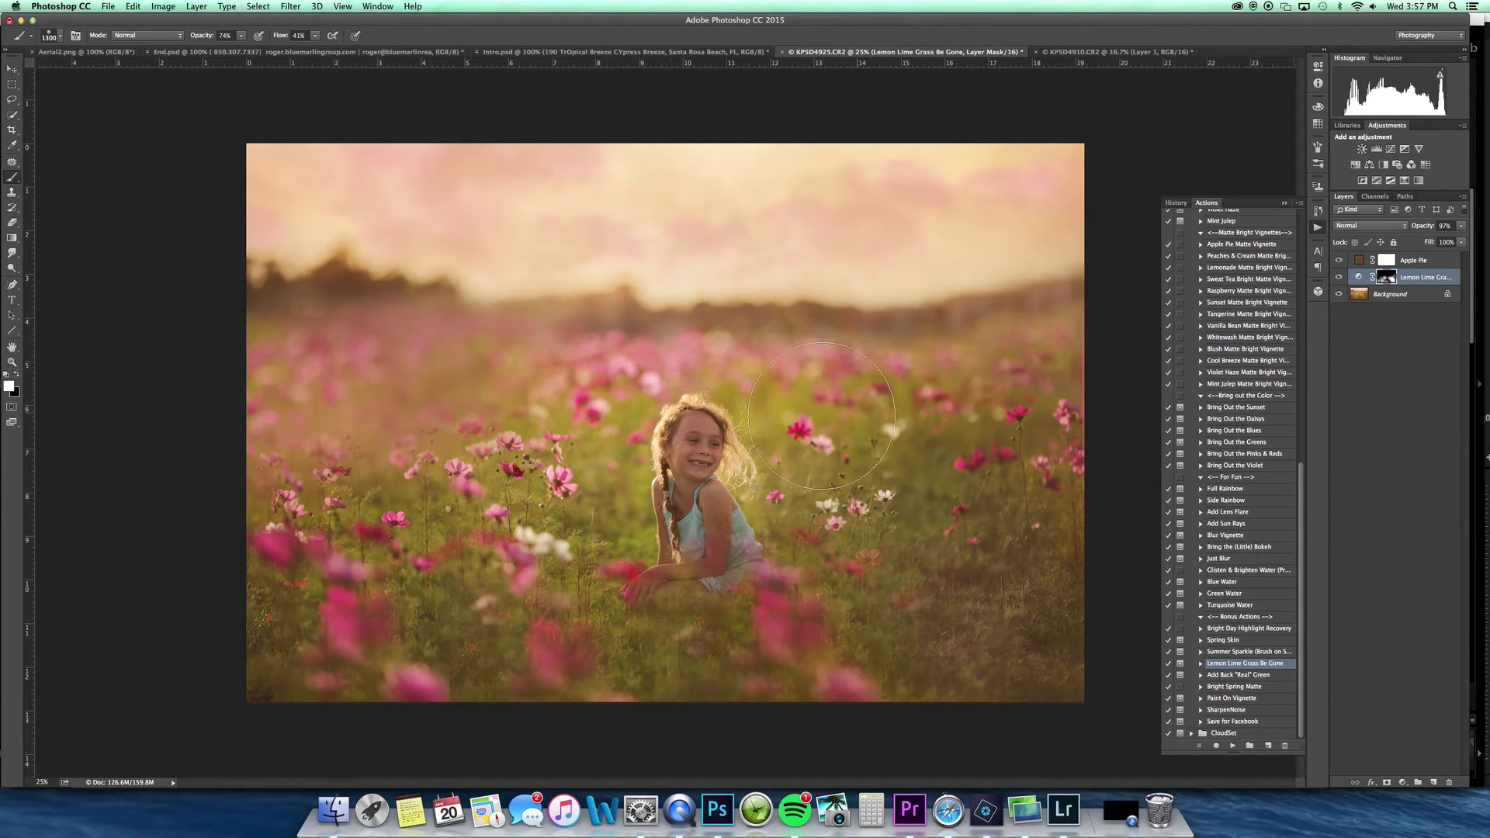
- Hide the Apple Pie layer and lower the Lemon Lime Grass Be Gone layer's opacity to 57%
{"action": "left_click", "coordinate": [1338, 261]}
{"action": "left_click", "coordinate": [1338, 262]}
{"action": "left_click", "coordinate": [1339, 261]}
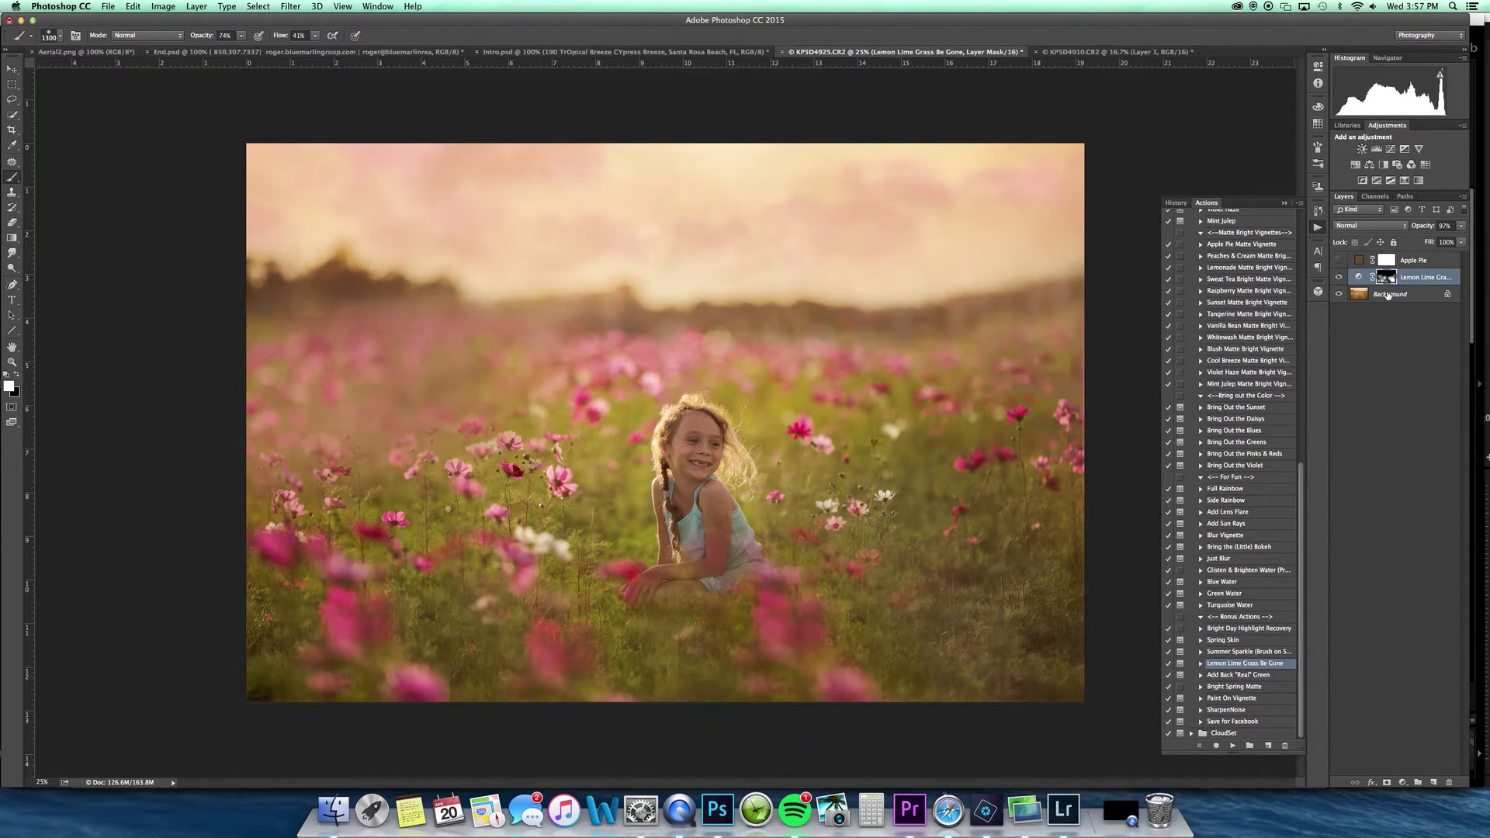
{"action": "left_click", "coordinate": [1342, 278]}
{"action": "left_click", "coordinate": [1341, 278]}
{"action": "left_click", "coordinate": [1463, 227]}
{"action": "left_click", "coordinate": [1439, 238]}
- Merge the Lemon Lime Grass Be Gone layer into the Background, keeping the hidden Apple Pie layer separate
{"action": "left_click", "coordinate": [1410, 294]}
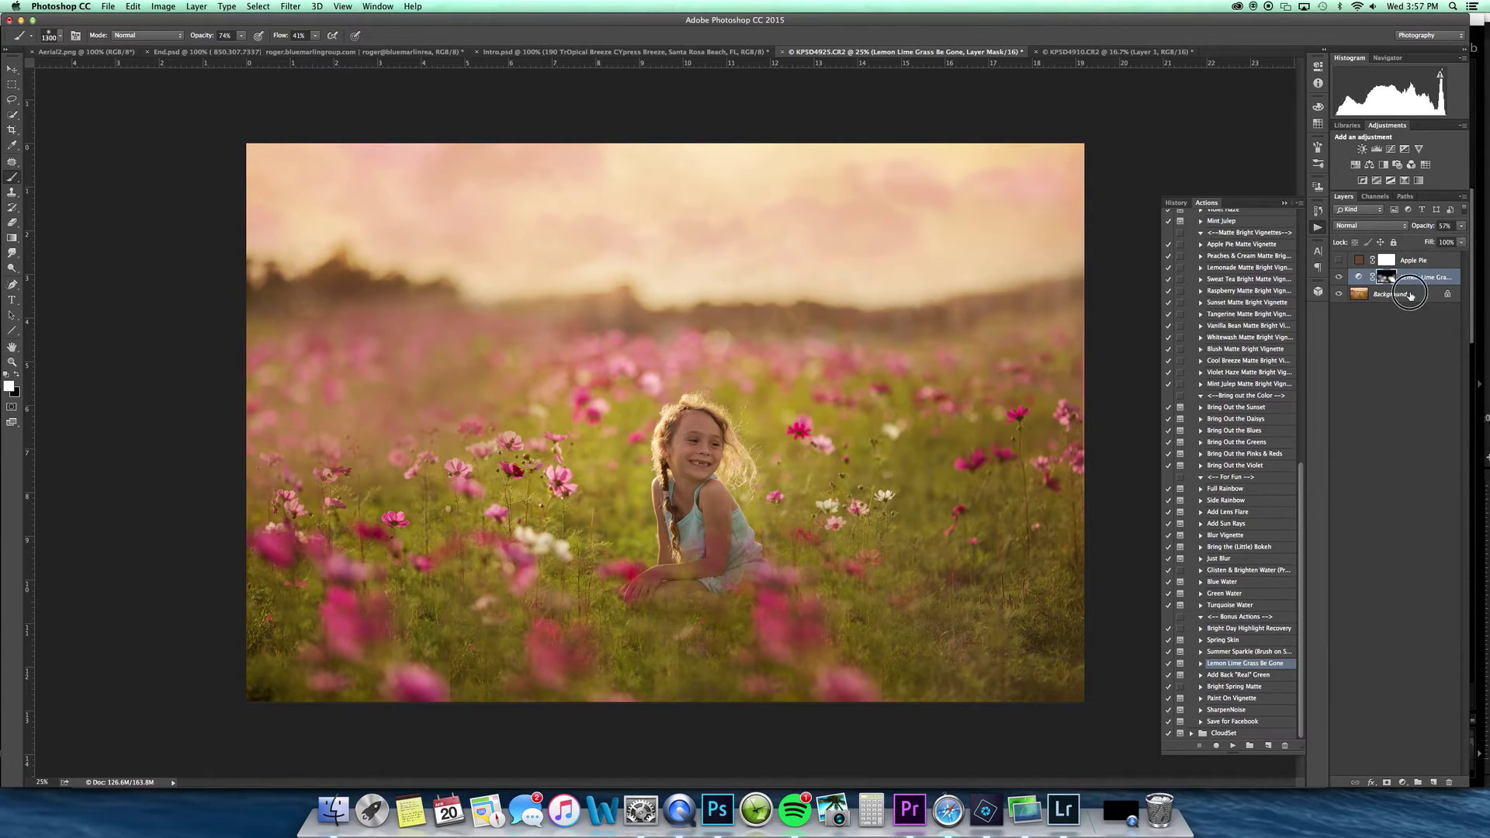
{"action": "right_click", "coordinate": [1410, 294]}
{"action": "left_click", "coordinate": [1408, 389]}
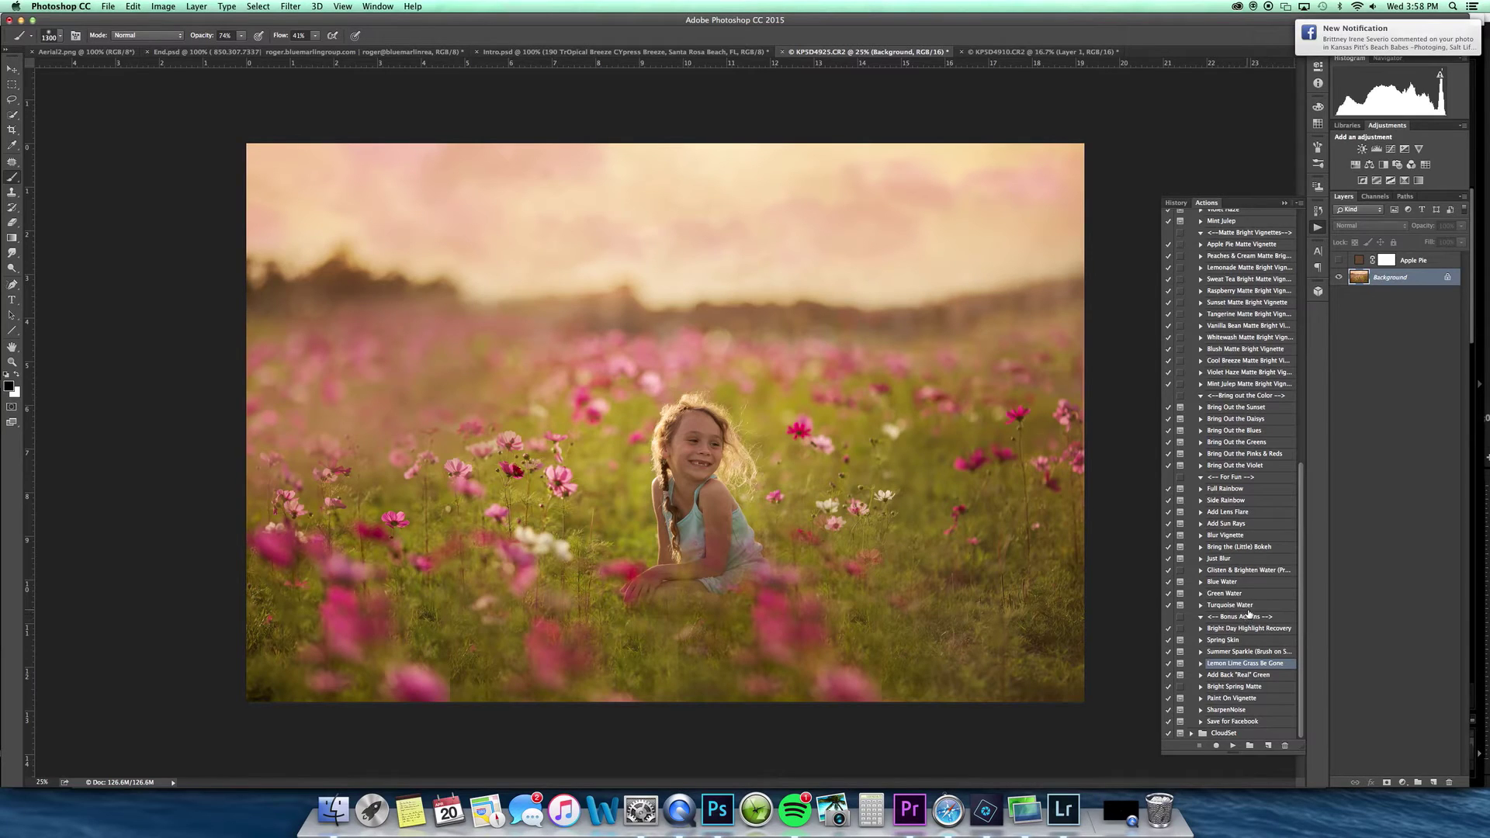
- Set the History Brush to 0% hardness and 42% flow and paint over the girl's arm and dress
{"action": "left_click_drag", "start_coordinate": [1298, 596], "coordinate": [1303, 529]}
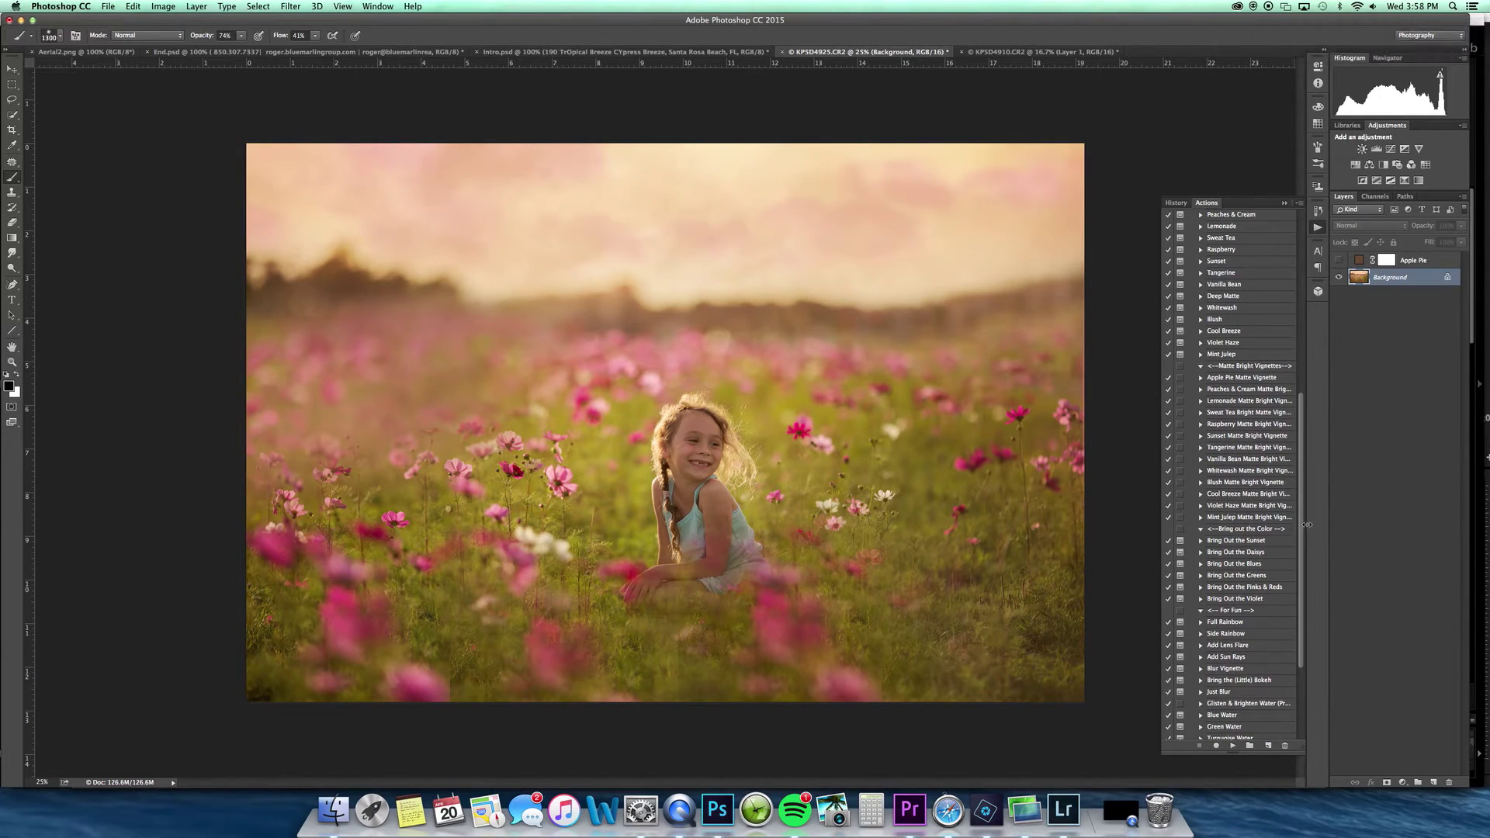
{"action": "left_click", "coordinate": [12, 207]}
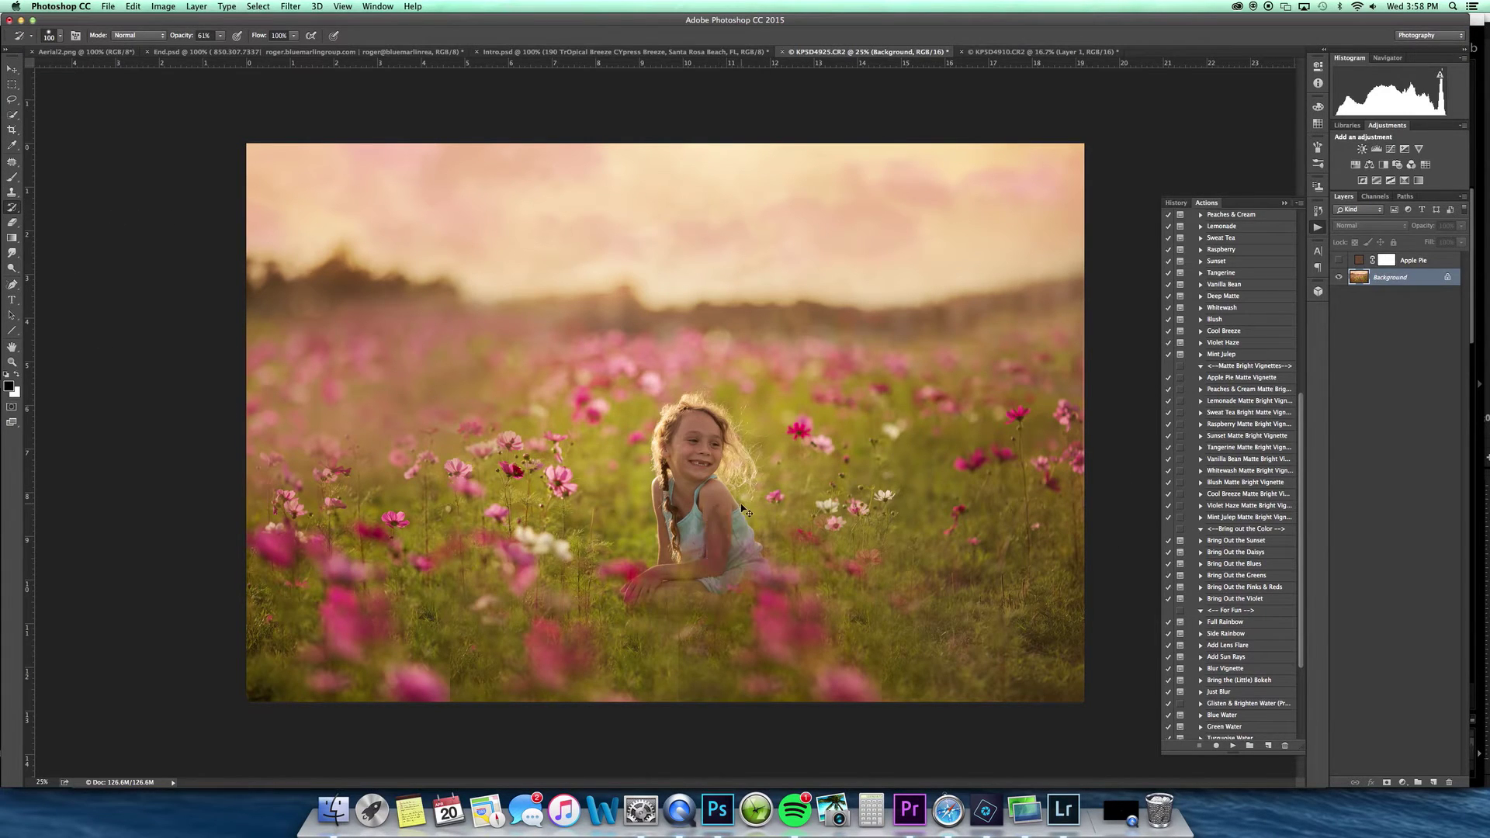
{"action": "left_click", "coordinate": [60, 36]}
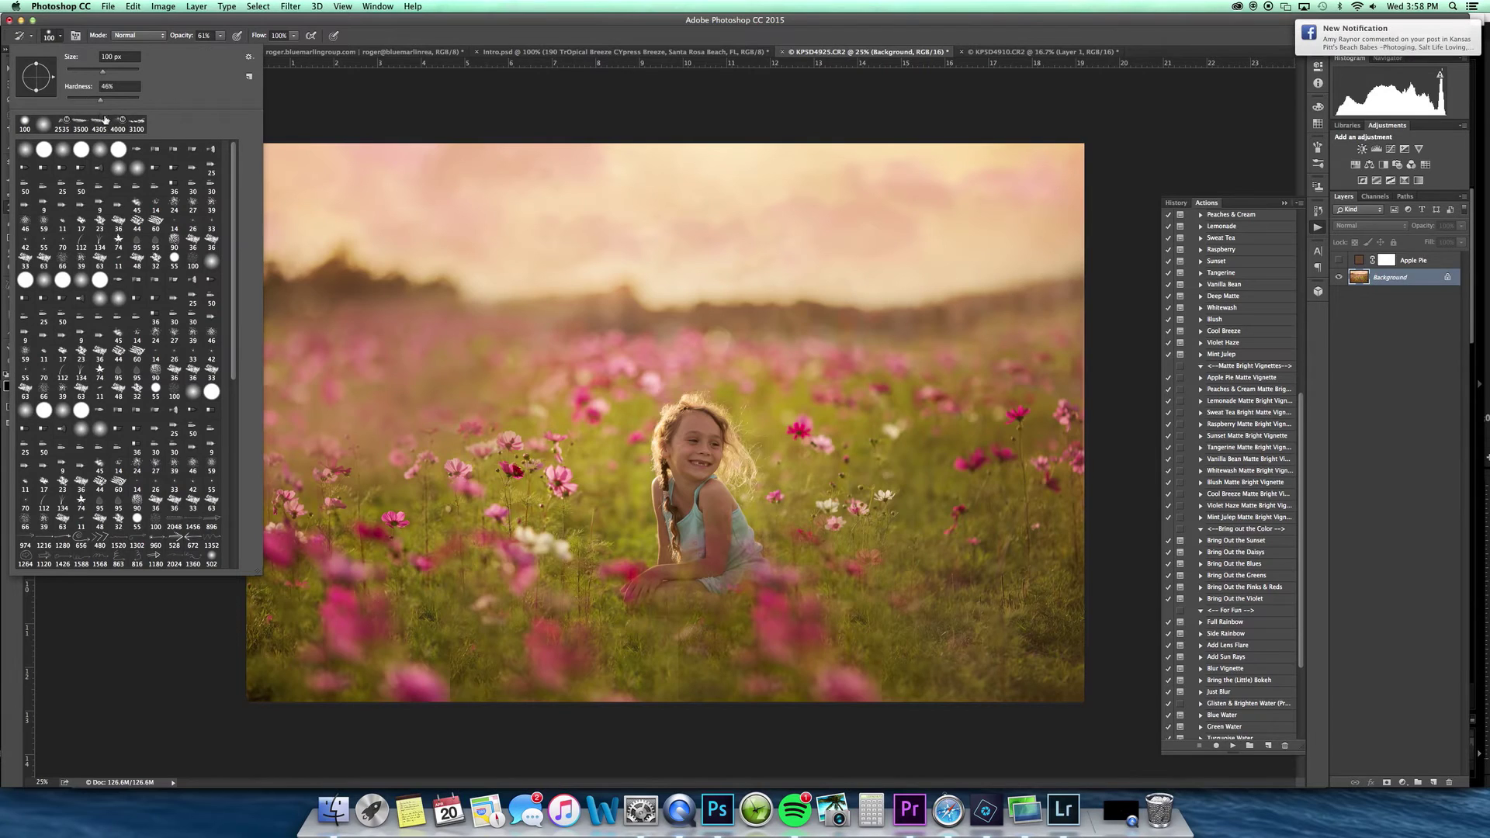
{"action": "left_click_drag", "start_coordinate": [100, 101], "coordinate": [48, 101]}
{"action": "left_click", "coordinate": [218, 37]}
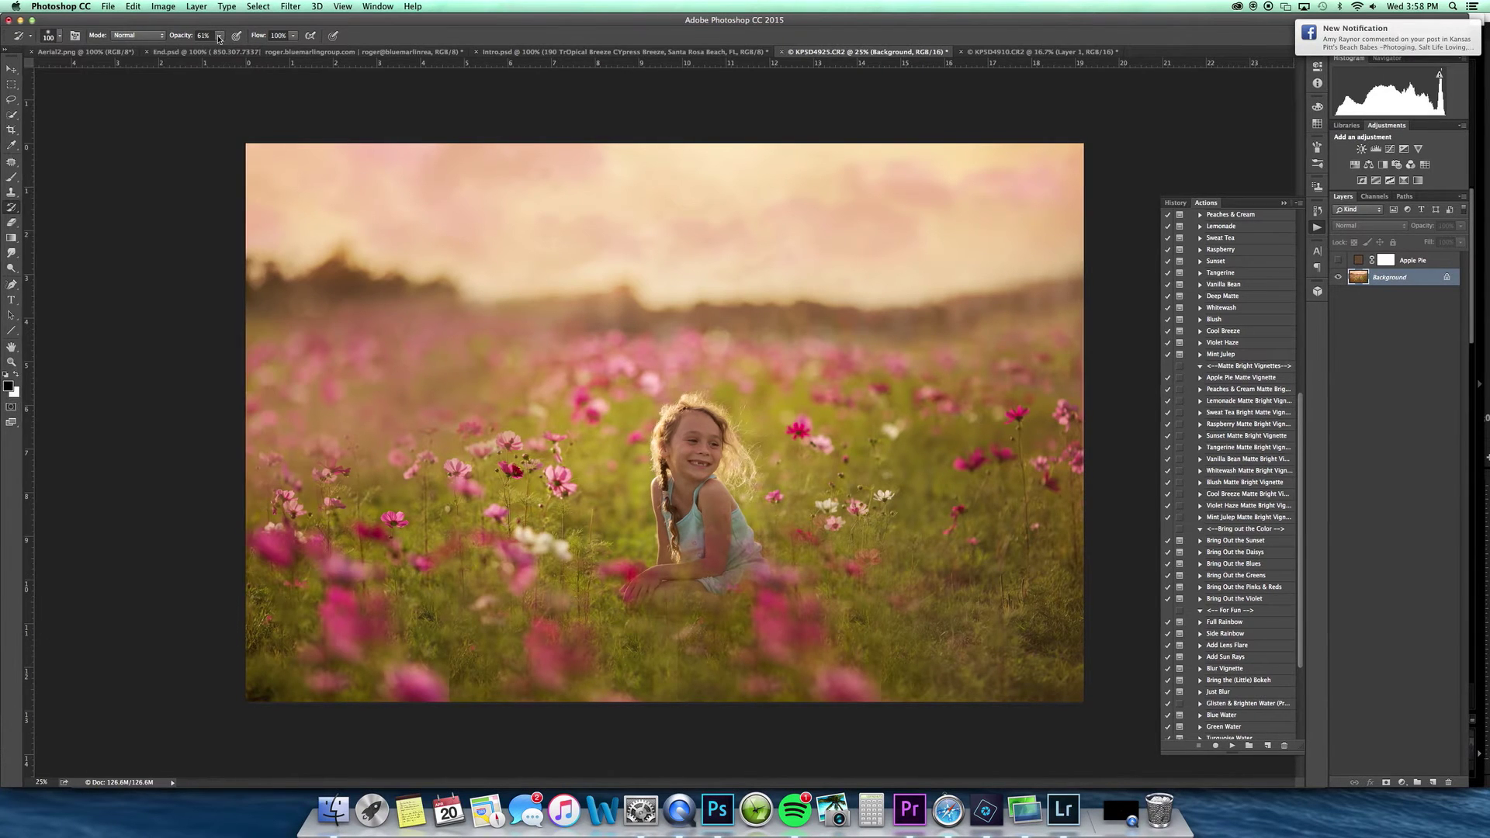
{"action": "left_click", "coordinate": [294, 36]}
{"action": "left_click_drag", "start_coordinate": [283, 49], "coordinate": [263, 49]}
{"action": "left_click_drag", "start_coordinate": [715, 503], "coordinate": [723, 554]}
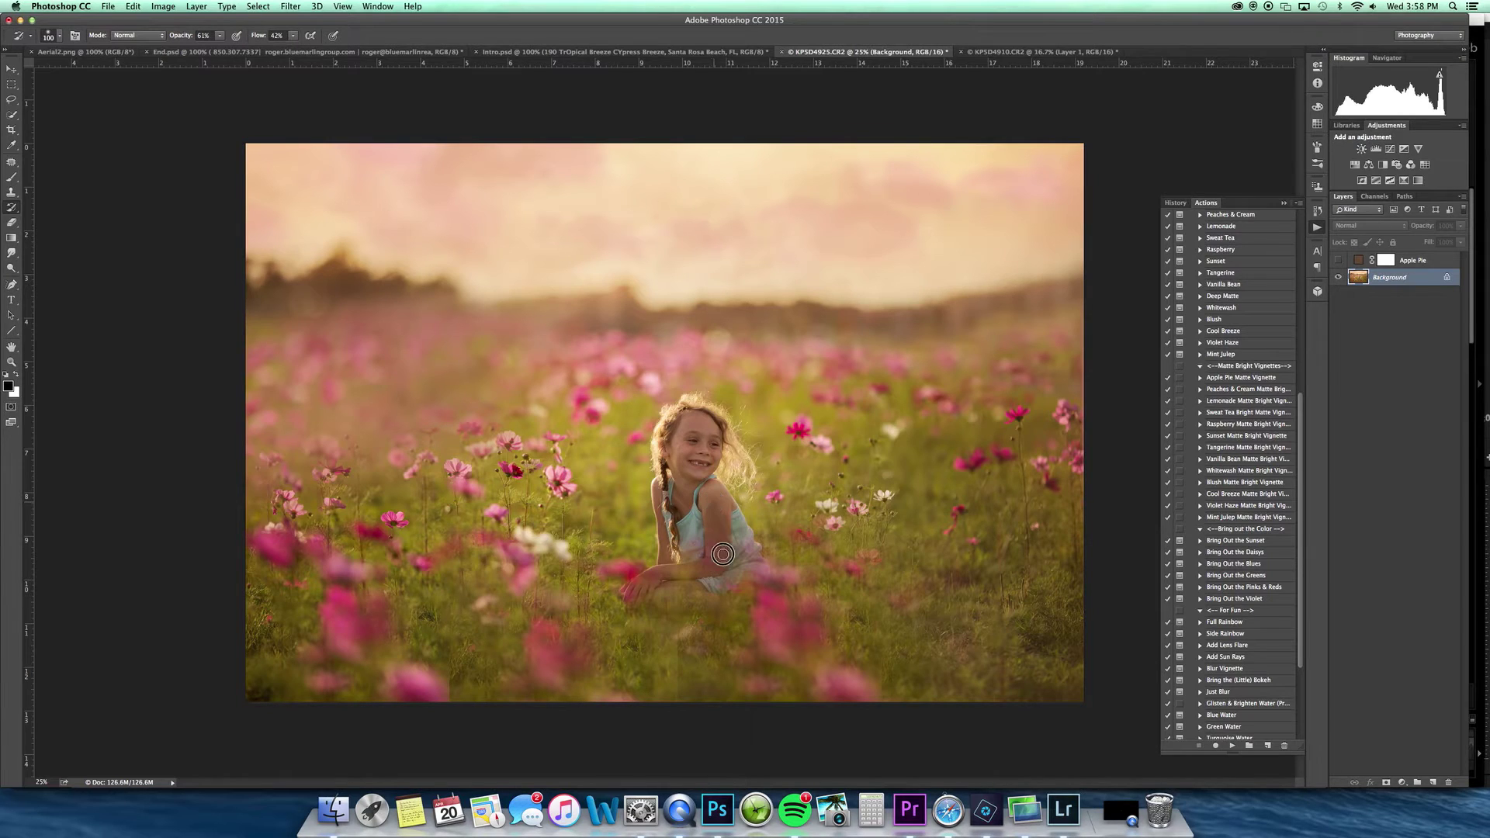
- Enlarge the History Brush to 500 px and paint over the girl's arm and dress again
{"action": "left_click", "coordinate": [58, 38]}
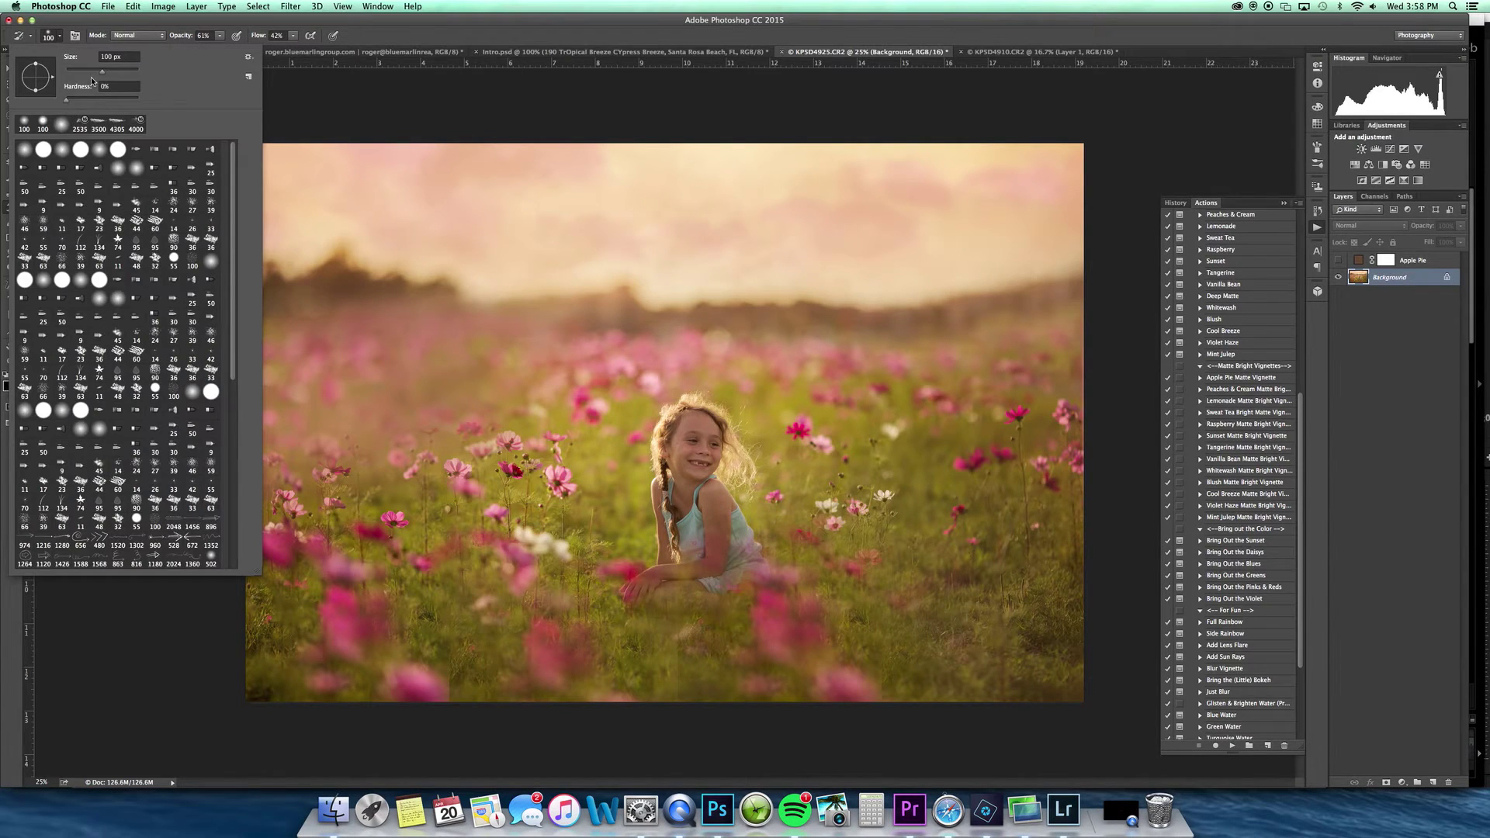
{"action": "left_click", "coordinate": [93, 38]}
{"action": "key", "text": "bracketright"}
{"action": "key", "text": "bracketright"}
{"action": "key", "text": "bracketright"}
{"action": "left_click_drag", "start_coordinate": [721, 507], "coordinate": [712, 554]}
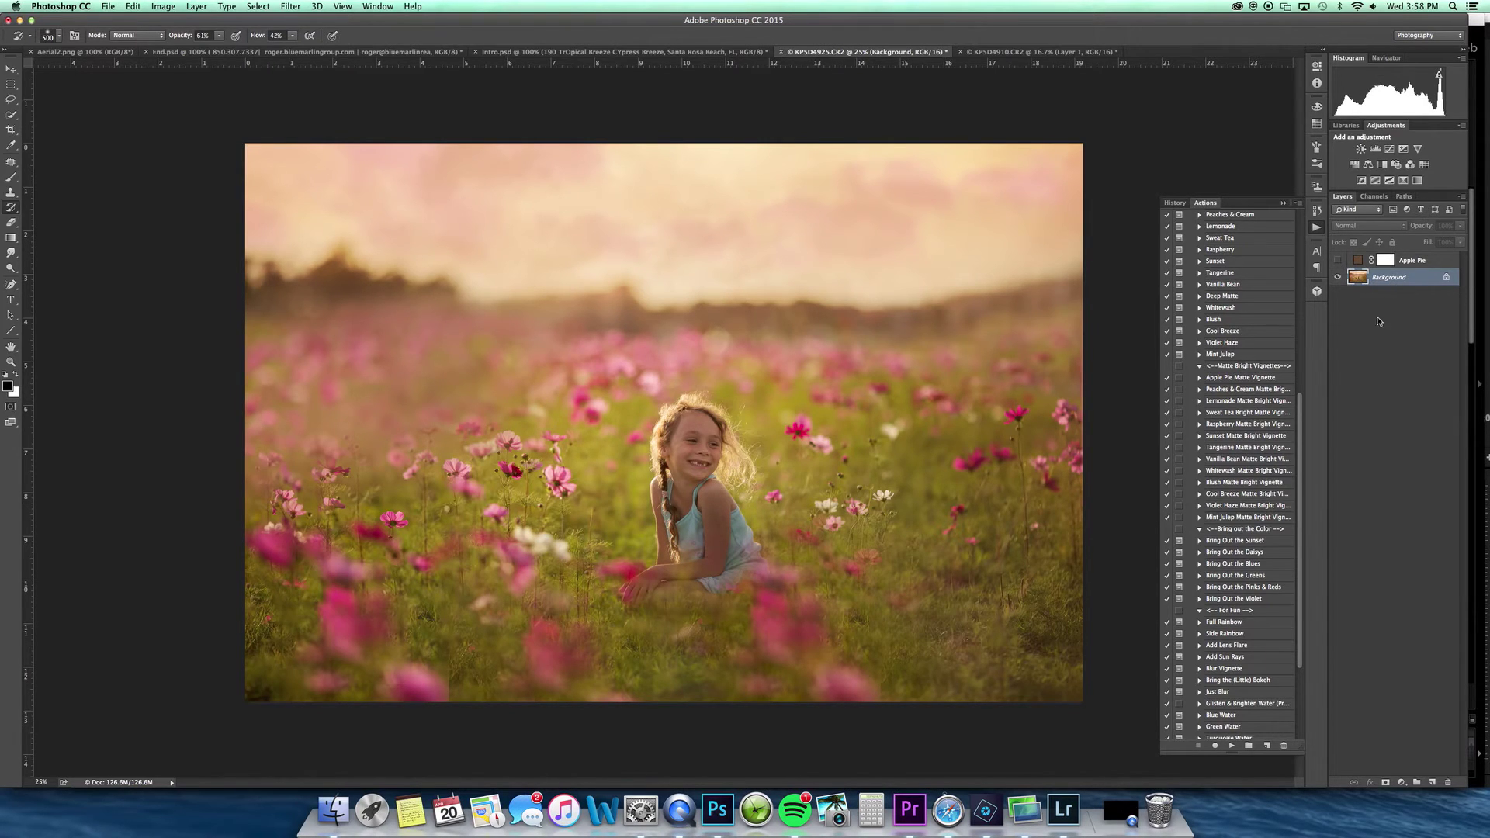
- Run the Bright, Colorful Skies action and paint its mask in over the sky and flower field around the girl
{"action": "left_click_drag", "start_coordinate": [1293, 527], "coordinate": [1293, 268]}
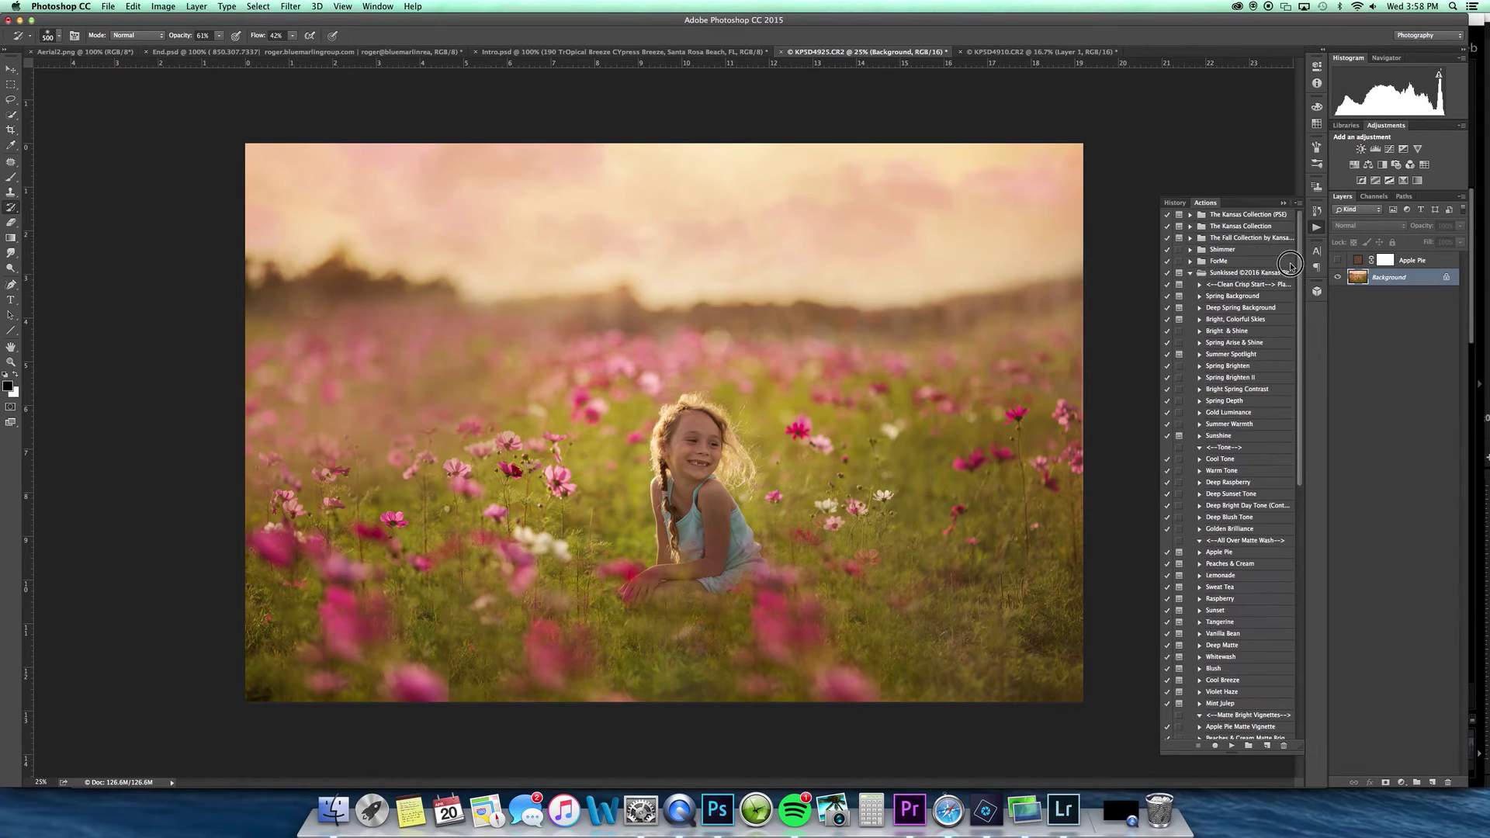
{"action": "left_click", "coordinate": [1270, 320]}
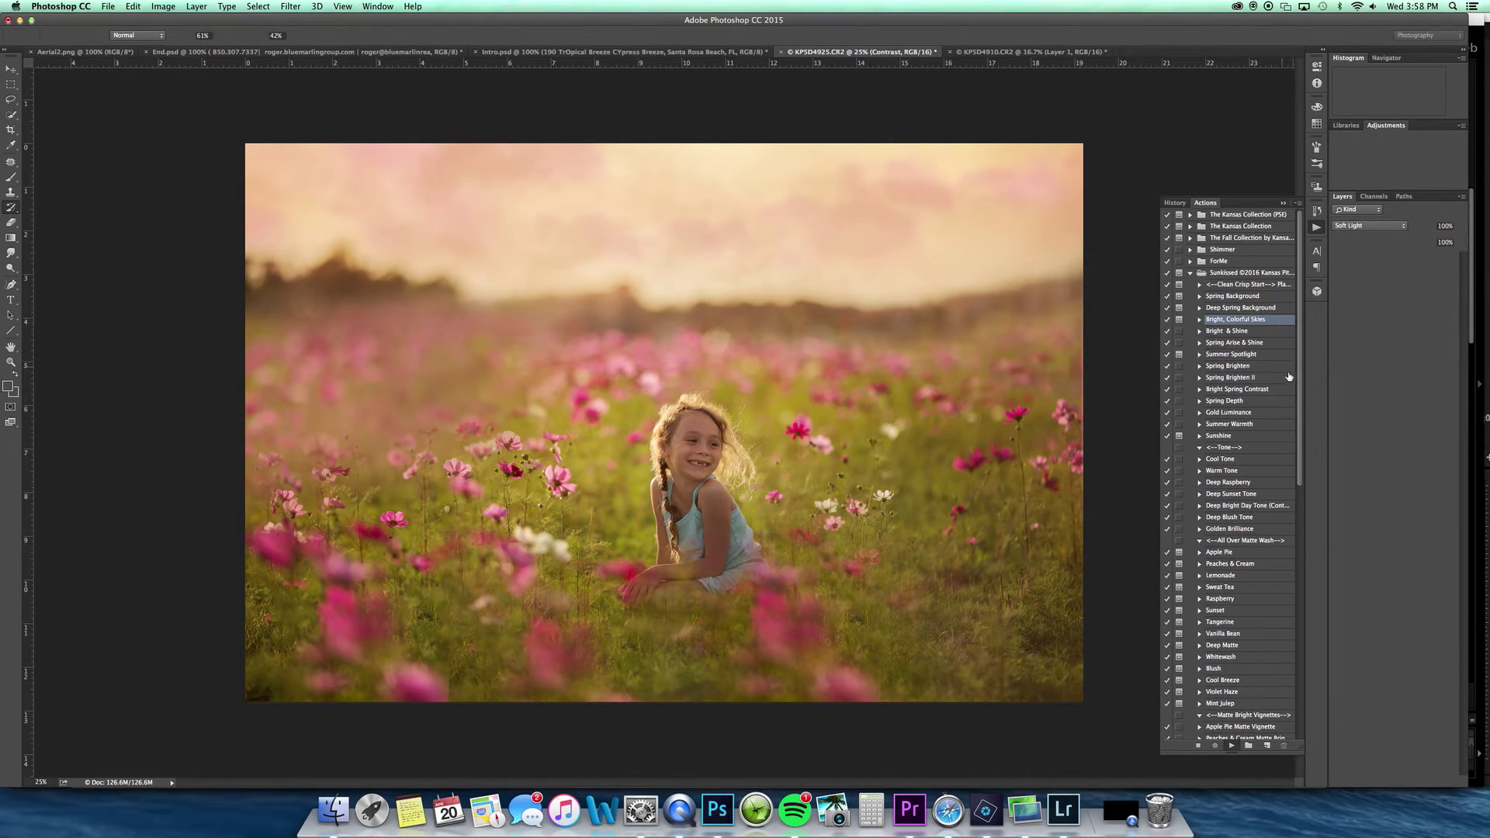
{"action": "key", "text": "Return"}
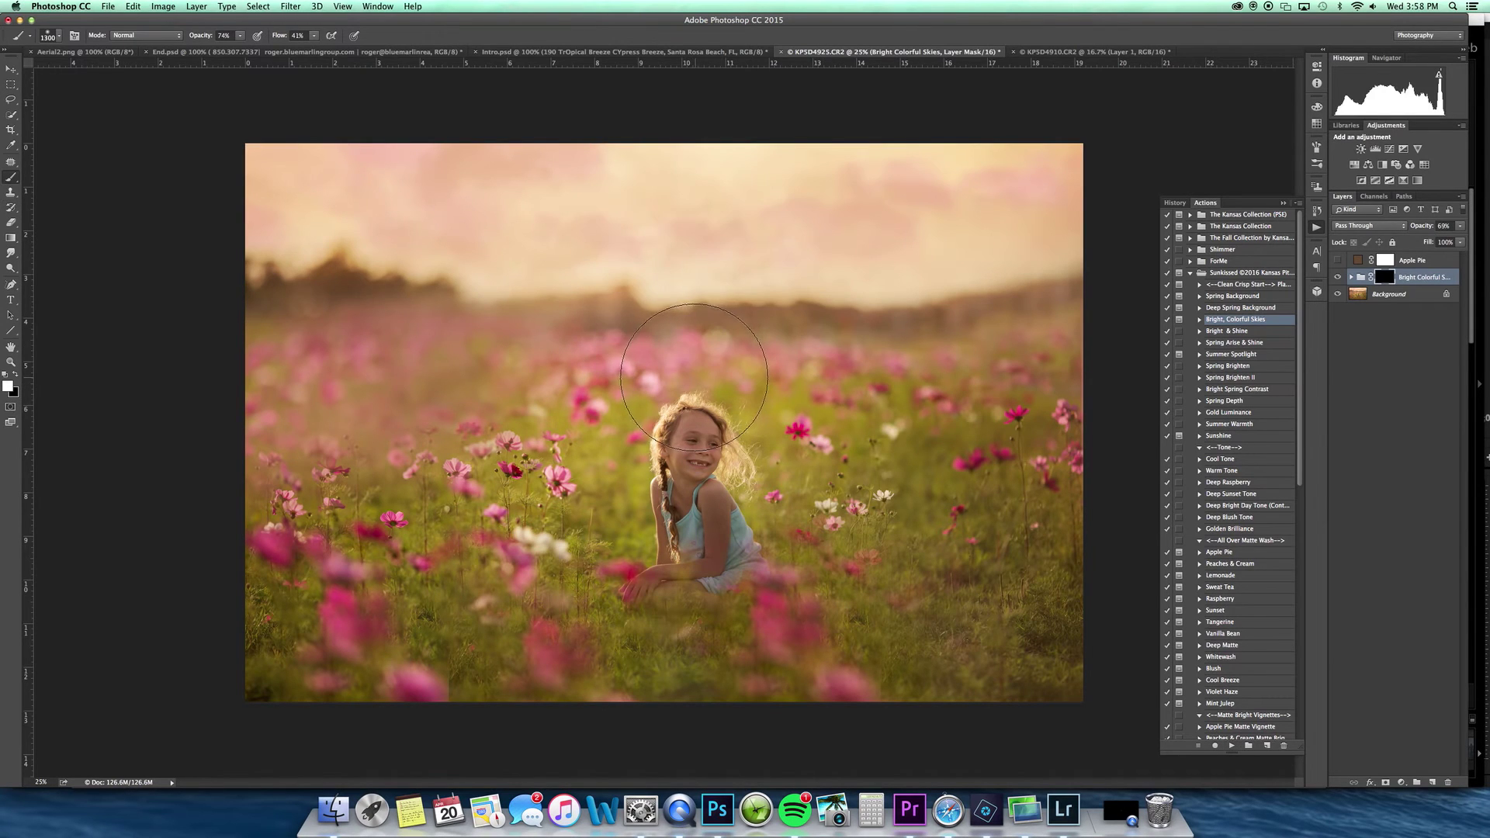
{"action": "mouse_move", "coordinate": [715, 233]}
{"action": "left_mouse_down"}
{"action": "mouse_move", "coordinate": [284, 235]}
{"action": "mouse_move", "coordinate": [673, 194]}
{"action": "mouse_move", "coordinate": [1091, 258]}
{"action": "mouse_move", "coordinate": [682, 285]}
{"action": "mouse_move", "coordinate": [403, 507]}
{"action": "mouse_move", "coordinate": [583, 401]}
{"action": "mouse_move", "coordinate": [475, 610]}
{"action": "mouse_move", "coordinate": [347, 320]}
{"action": "mouse_move", "coordinate": [280, 652]}
{"action": "mouse_move", "coordinate": [516, 501]}
{"action": "mouse_move", "coordinate": [549, 454]}
{"action": "mouse_move", "coordinate": [650, 741]}
{"action": "mouse_move", "coordinate": [754, 735]}
{"action": "mouse_move", "coordinate": [894, 551]}
{"action": "mouse_move", "coordinate": [813, 417]}
{"action": "mouse_move", "coordinate": [1023, 466]}
{"action": "mouse_move", "coordinate": [1125, 357]}
{"action": "left_mouse_up"}
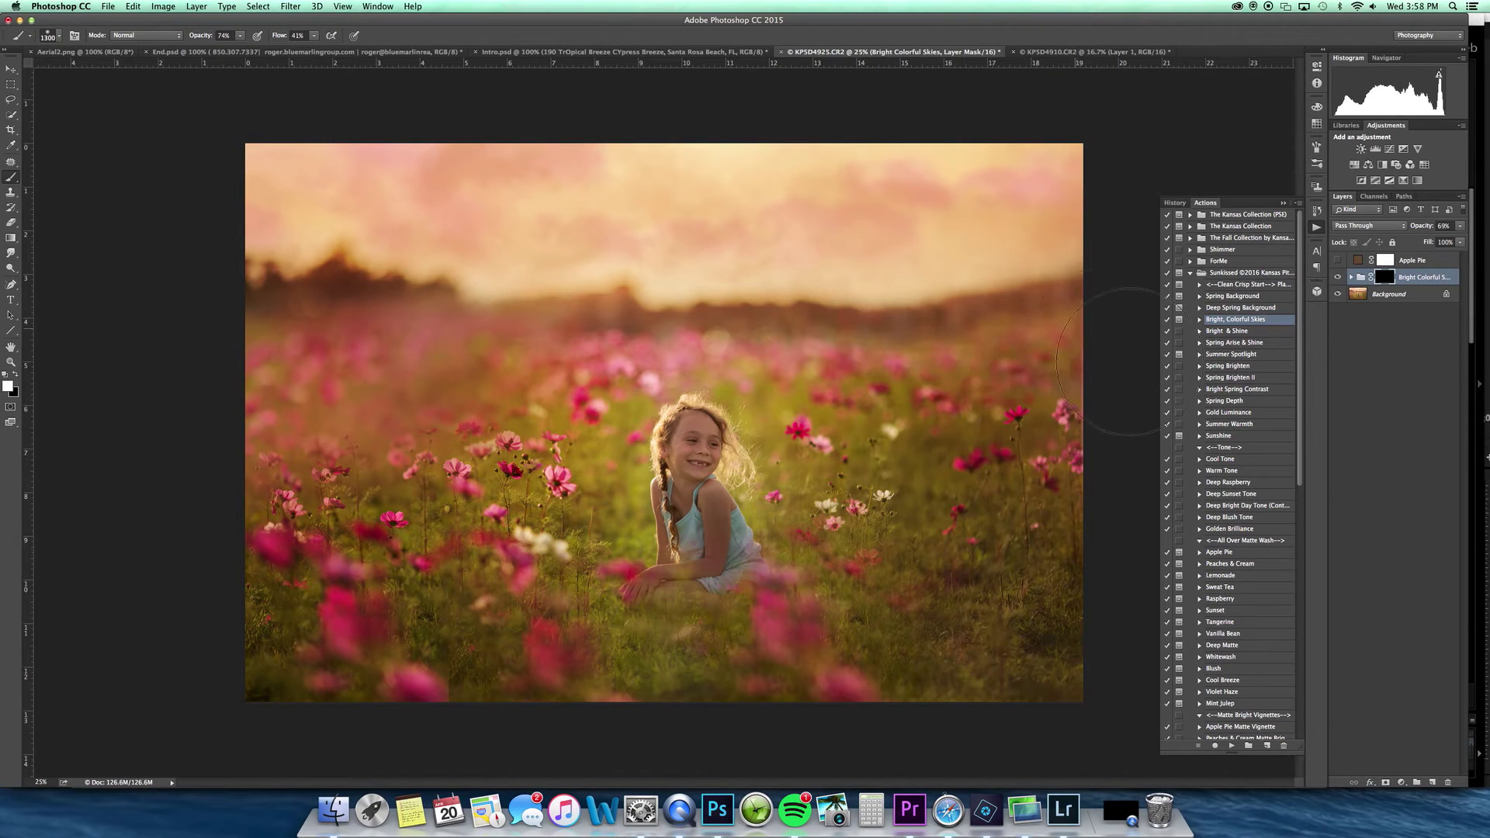
{"action": "mouse_move", "coordinate": [231, 290]}
{"action": "left_mouse_down"}
{"action": "mouse_move", "coordinate": [1071, 193]}
{"action": "mouse_move", "coordinate": [1117, 434]}
{"action": "mouse_move", "coordinate": [730, 667]}
{"action": "mouse_move", "coordinate": [522, 679]}
{"action": "mouse_move", "coordinate": [294, 405]}
{"action": "mouse_move", "coordinate": [1000, 221]}
{"action": "mouse_move", "coordinate": [1011, 231]}
{"action": "left_mouse_up"}
- Compare the image with and without the Bright Colorful Skies group and lower the group's opacity to 33%
{"action": "left_click", "coordinate": [1336, 278]}
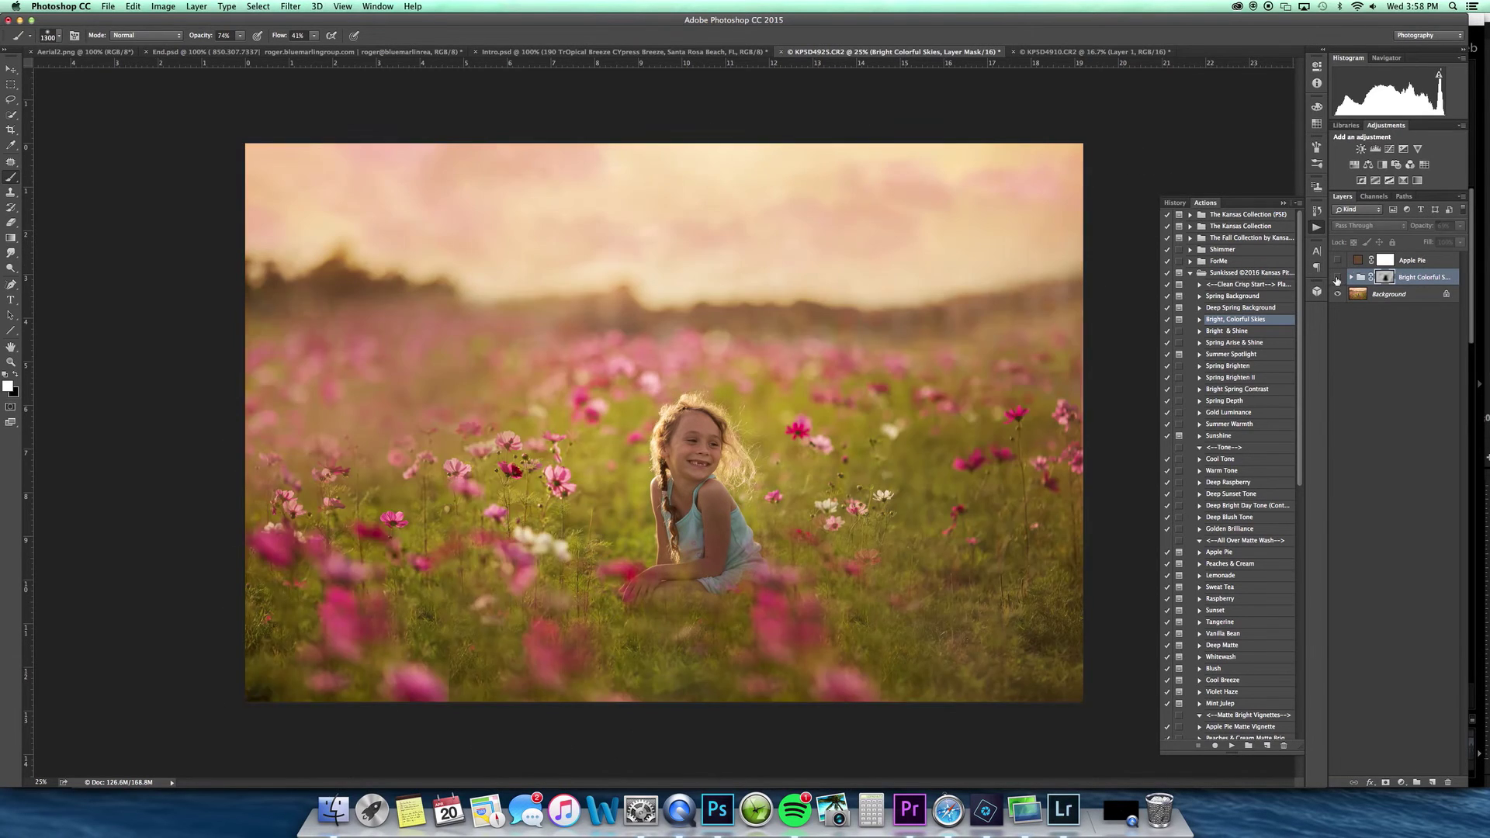
{"action": "left_click", "coordinate": [1336, 279]}
{"action": "left_click", "coordinate": [1460, 226]}
{"action": "left_click_drag", "start_coordinate": [1436, 239], "coordinate": [1424, 239]}
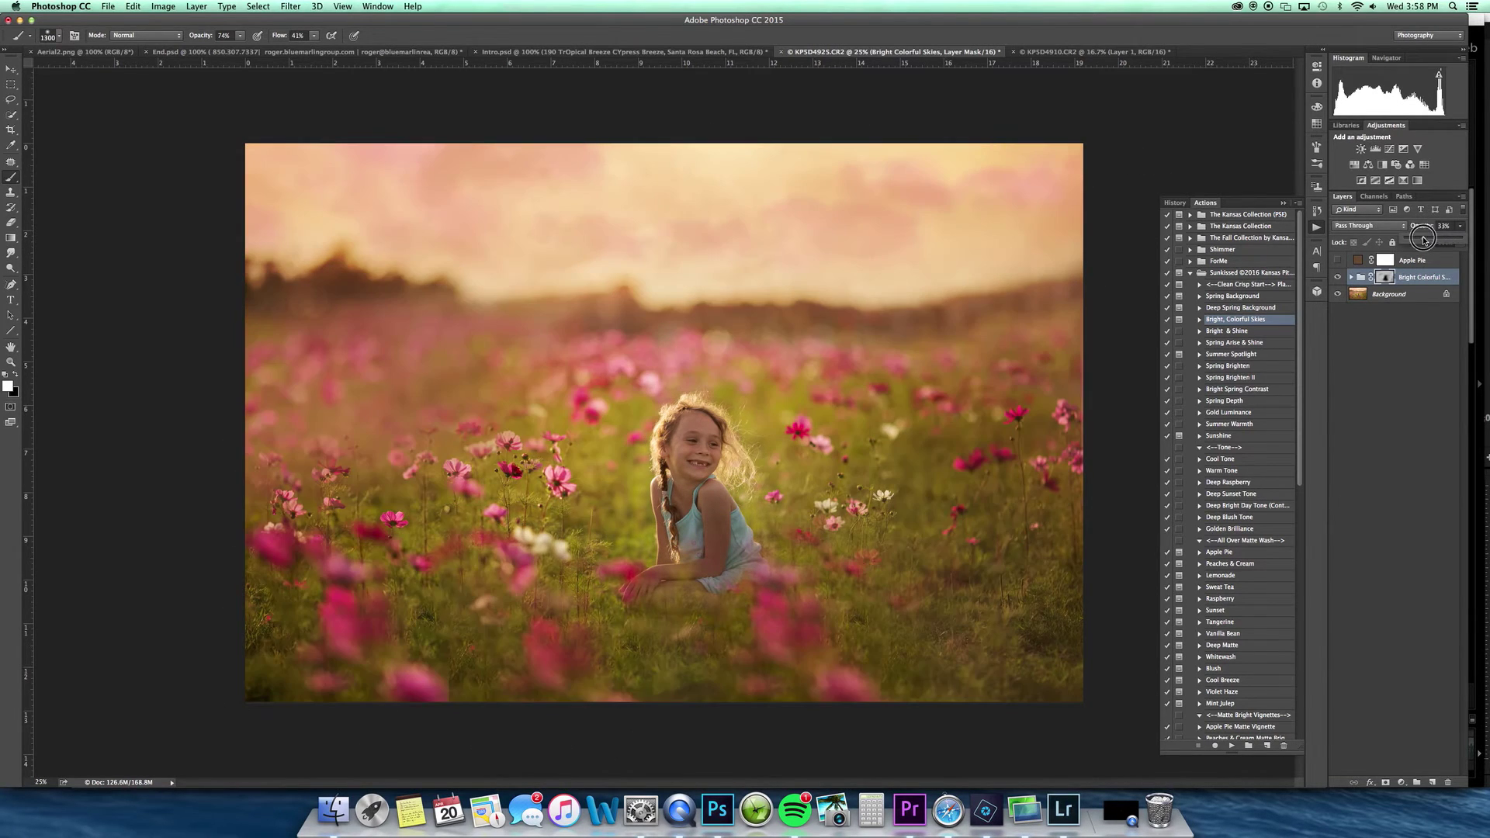
{"action": "left_click", "coordinate": [1339, 263]}
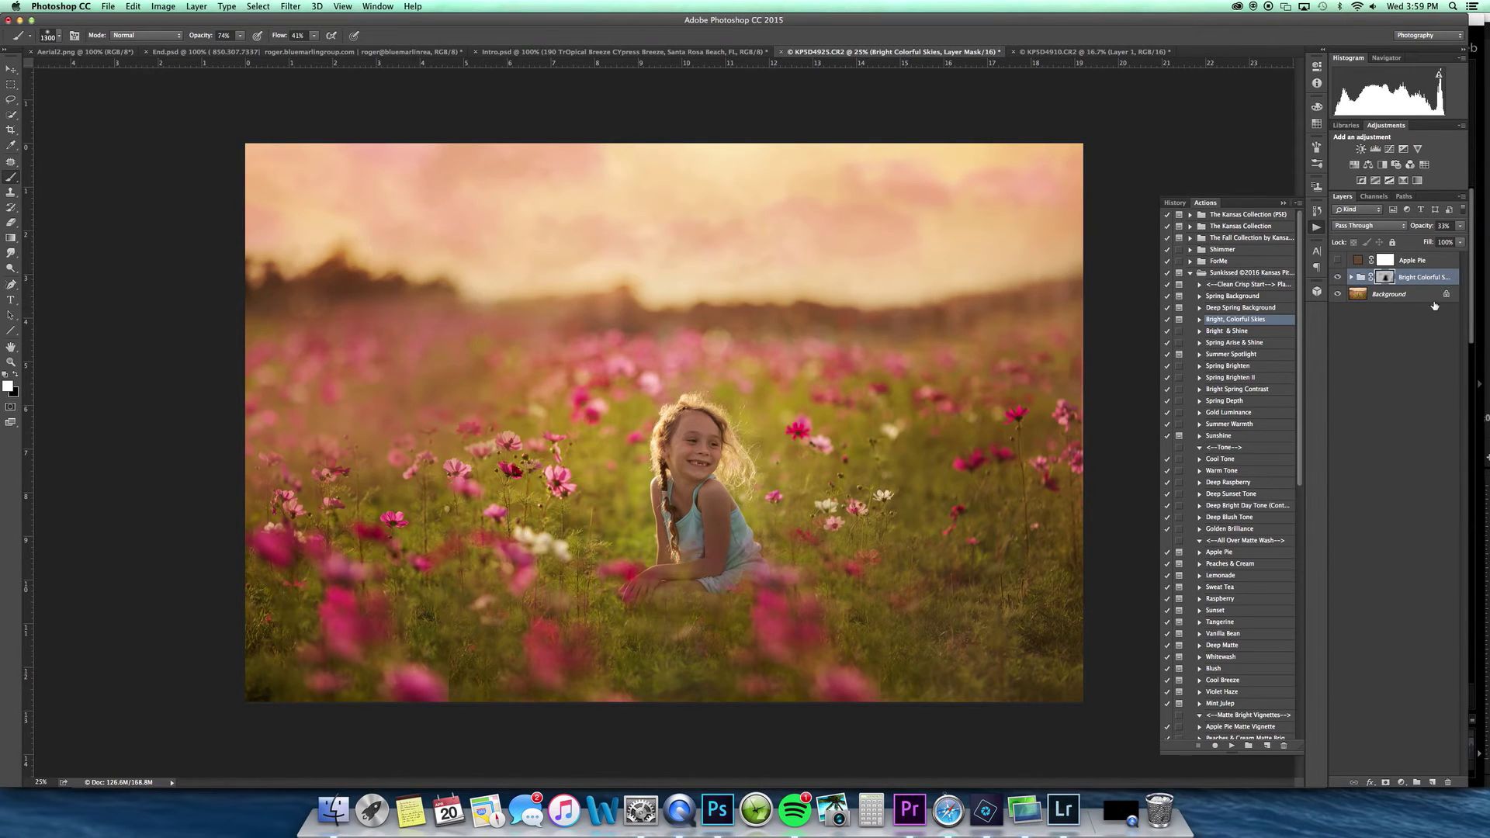
- Add a new layer above Bright Colorful Skies, load the 2500 px cloud brush, and set the layer's blend mode to Darken
{"action": "left_click", "coordinate": [1433, 785]}
{"action": "key", "text": "x"}
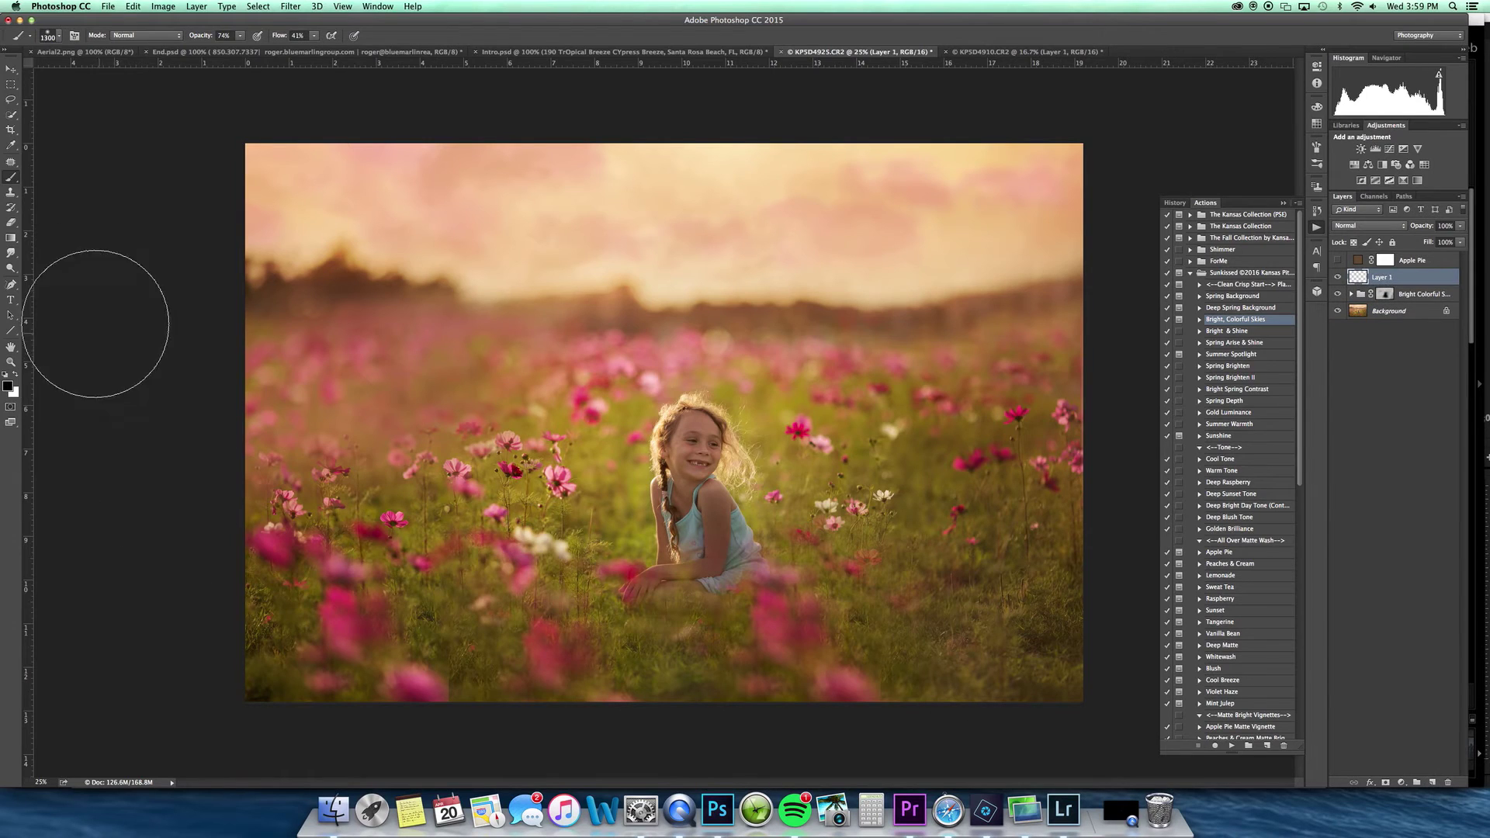
{"action": "left_click", "coordinate": [59, 36]}
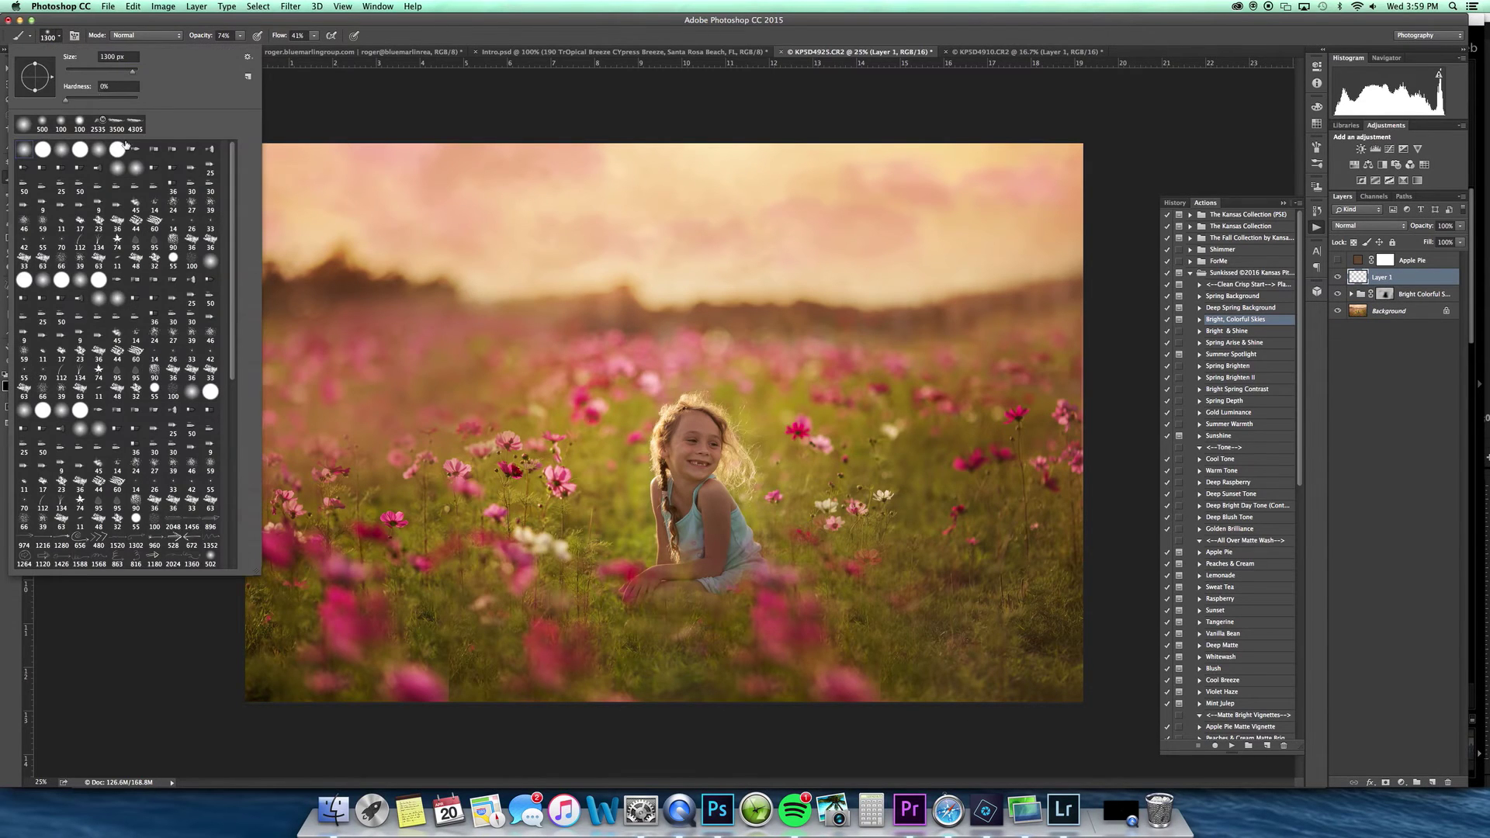
{"action": "scroll", "coordinate": [183, 562], "scroll_direction": "down", "scroll_amount": 10}
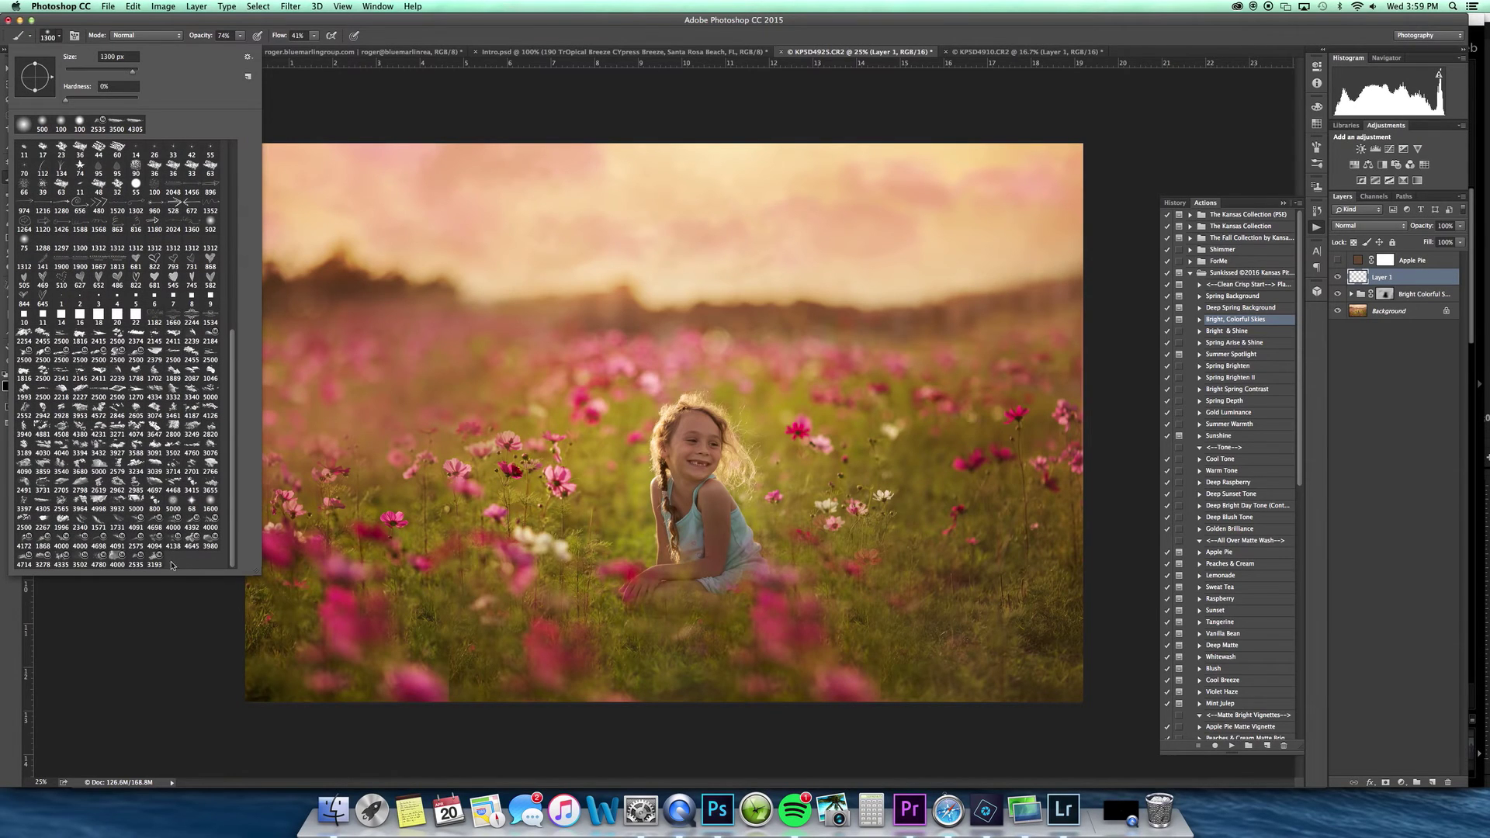
{"action": "left_click", "coordinate": [42, 500]}
{"action": "left_click", "coordinate": [44, 391]}
{"action": "left_click", "coordinate": [1370, 226]}
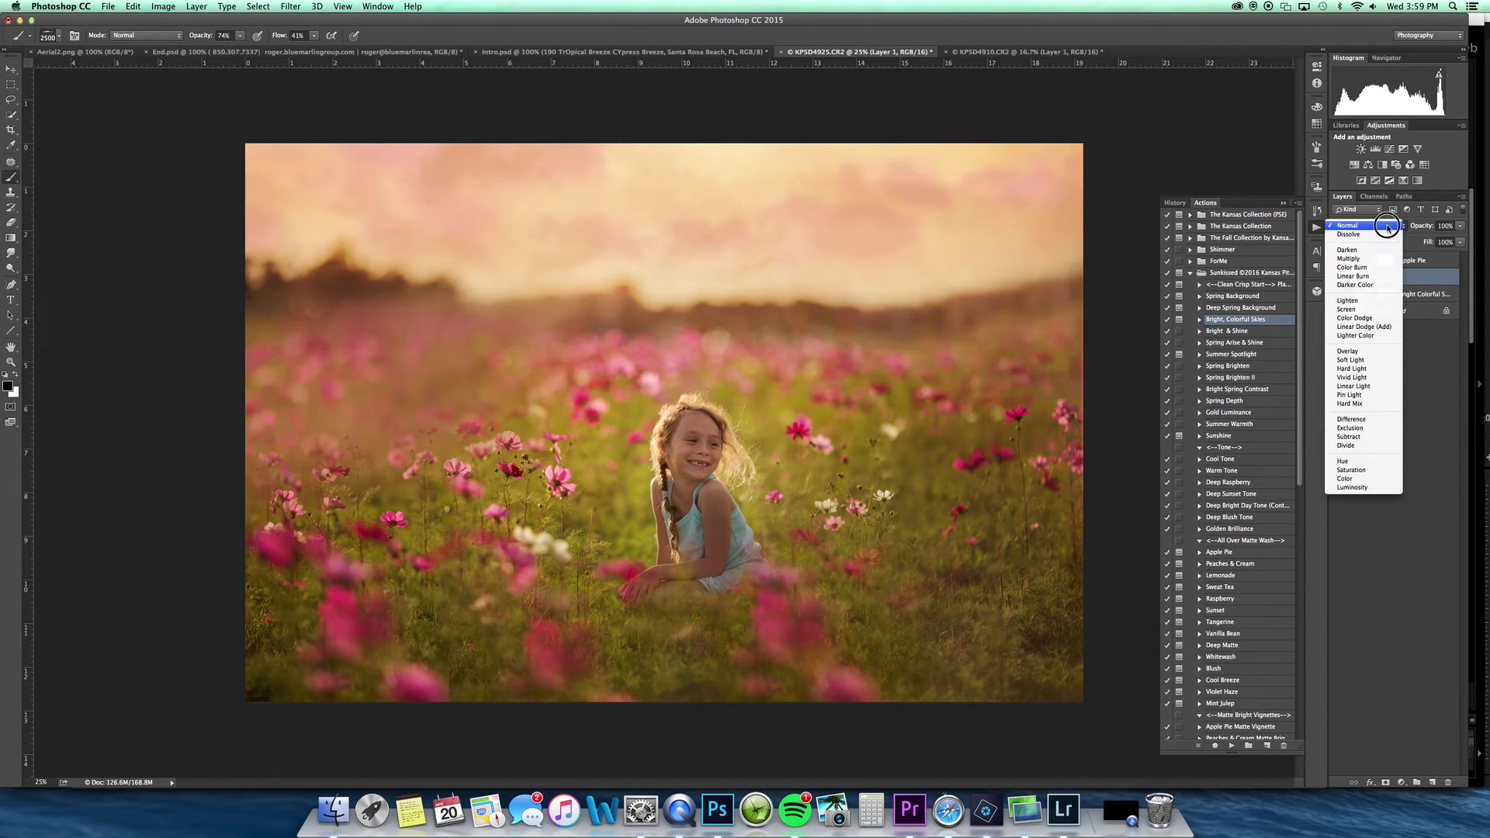
{"action": "left_click", "coordinate": [1348, 250]}
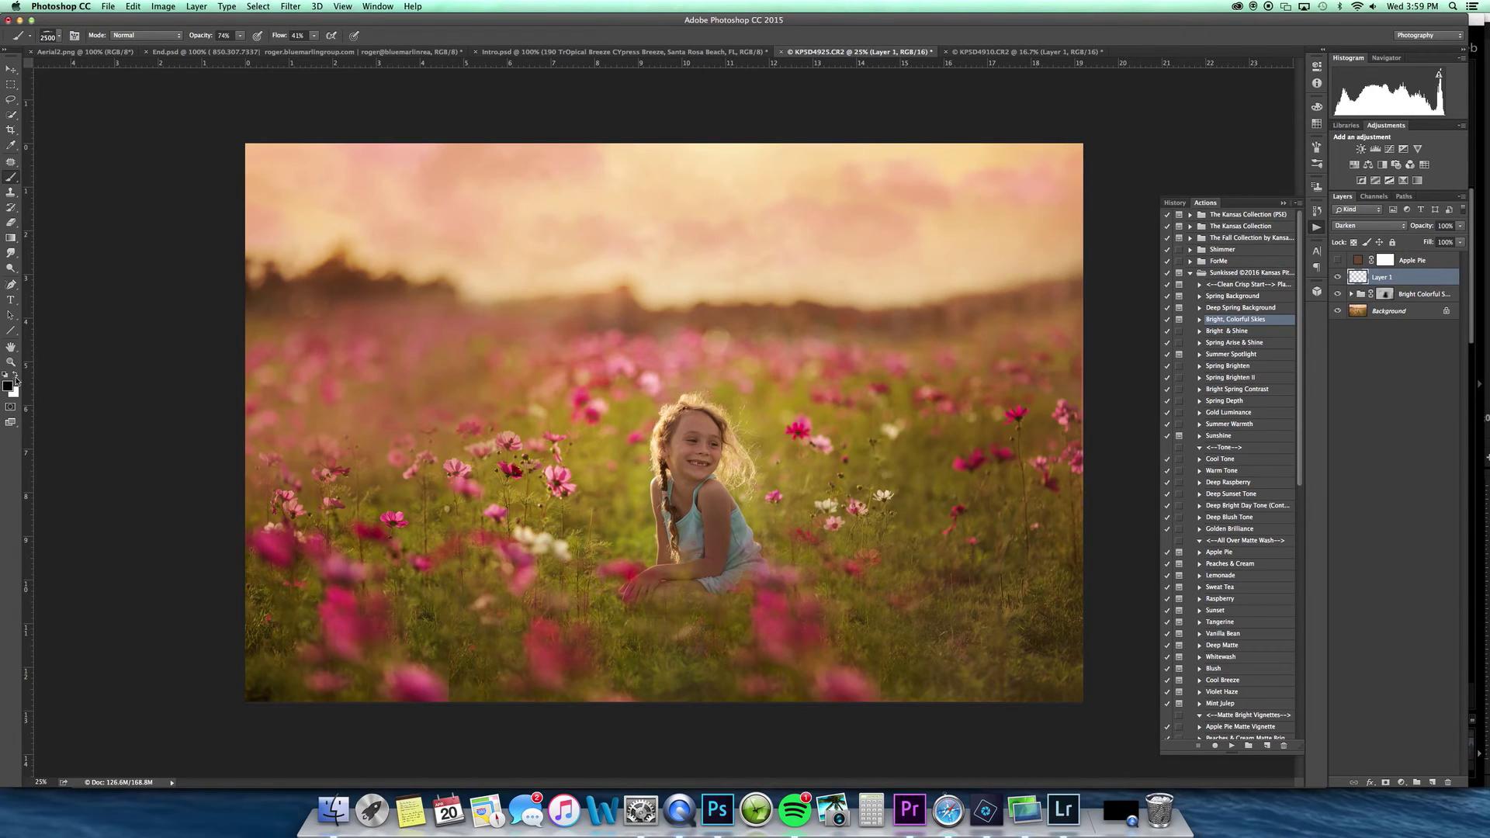
- Sample the sky's golden orange (d6a756) as the foreground color and stamp clouds along the horizon and upper sky
{"action": "left_click", "coordinate": [9, 385]}
{"action": "left_click", "coordinate": [359, 258]}
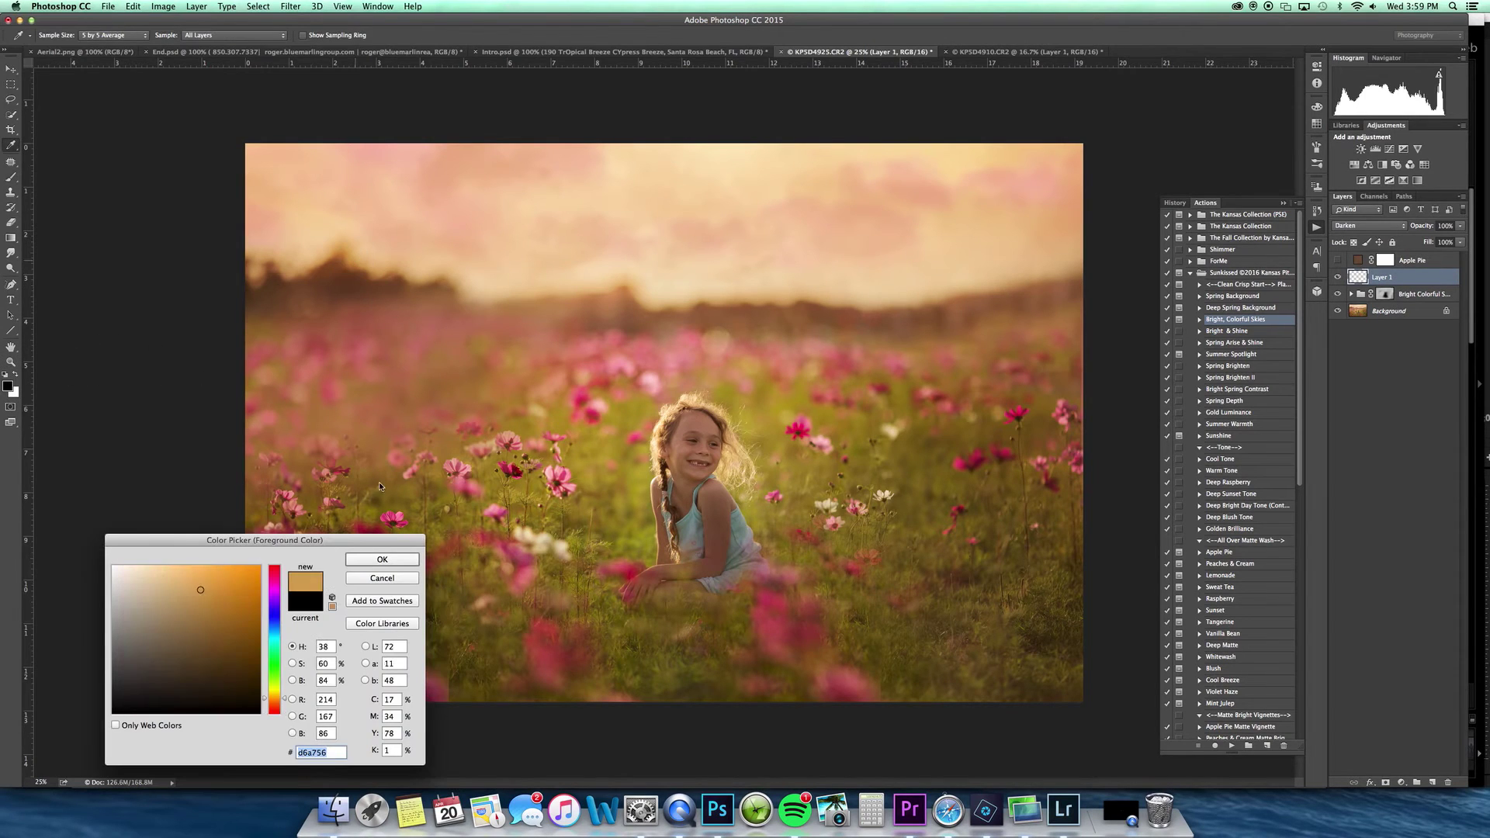
{"action": "left_click", "coordinate": [382, 559]}
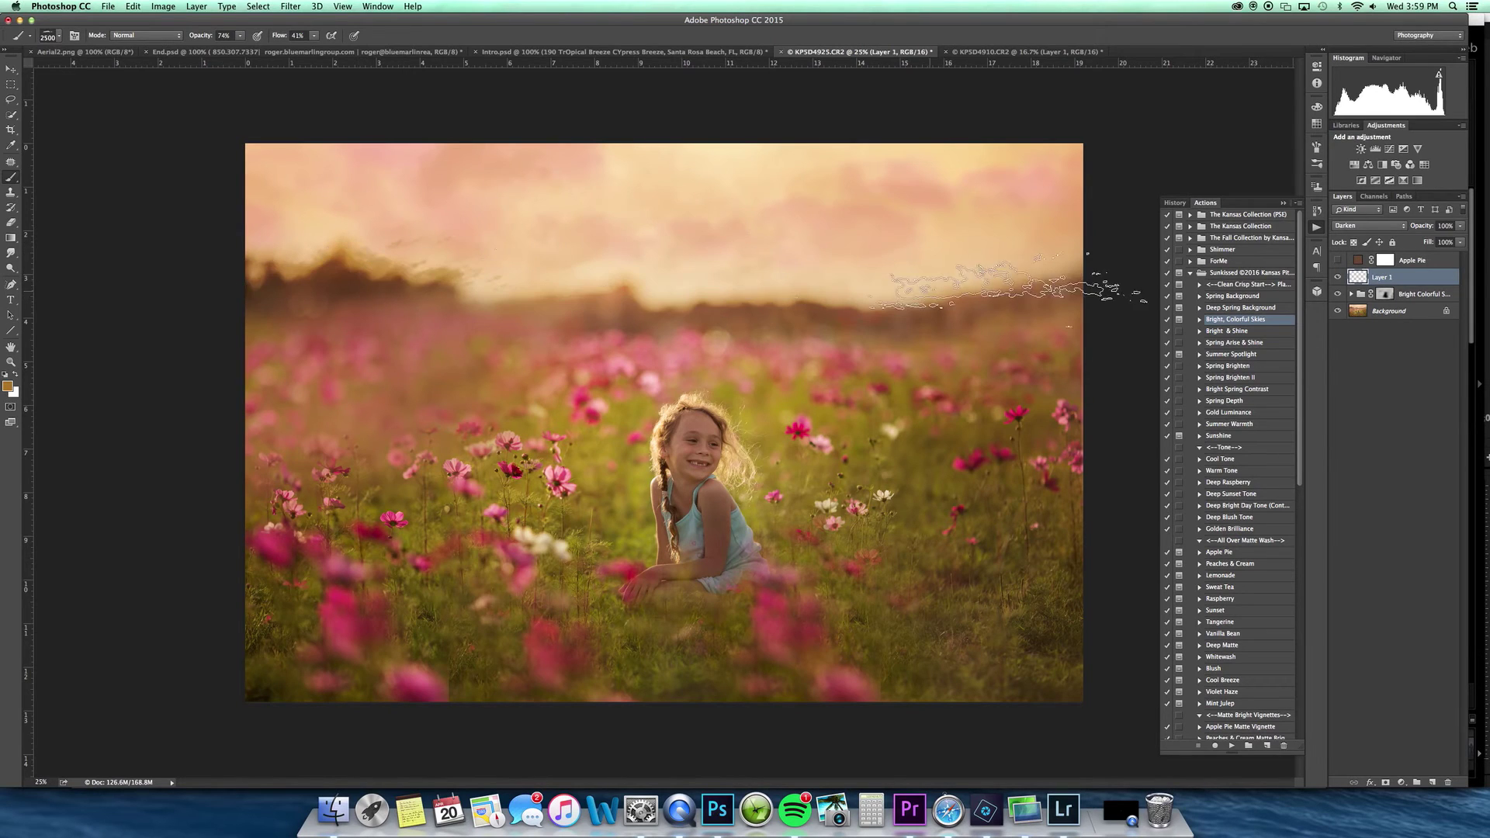
{"action": "left_click", "coordinate": [963, 295]}
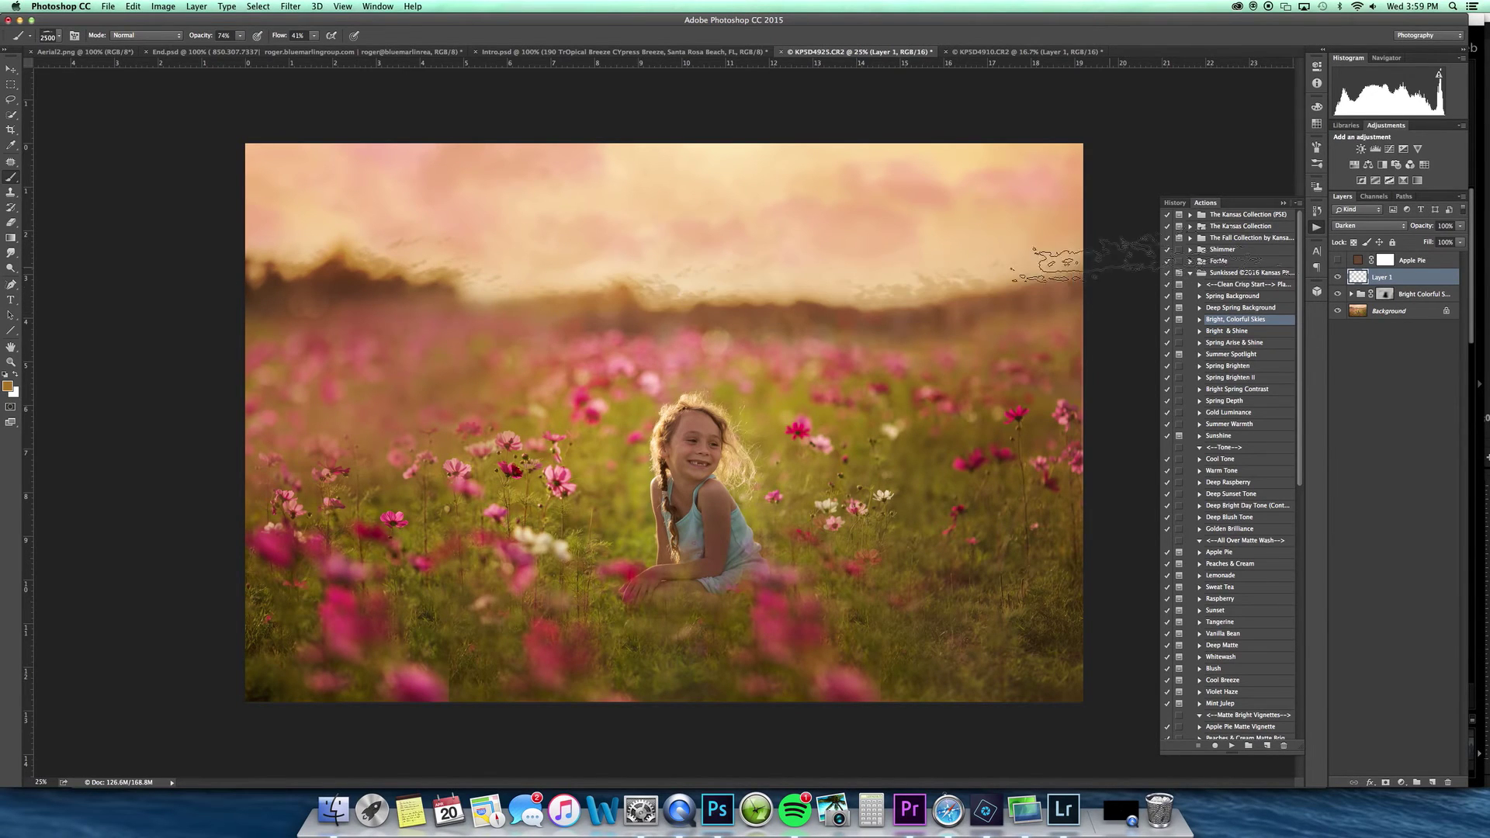
- Soften the painted clouds on Layer 1 with a Gaussian Blur of 21.9 pixels
{"action": "left_click", "coordinate": [291, 7]}
{"action": "mouse_move", "coordinate": [319, 147]}
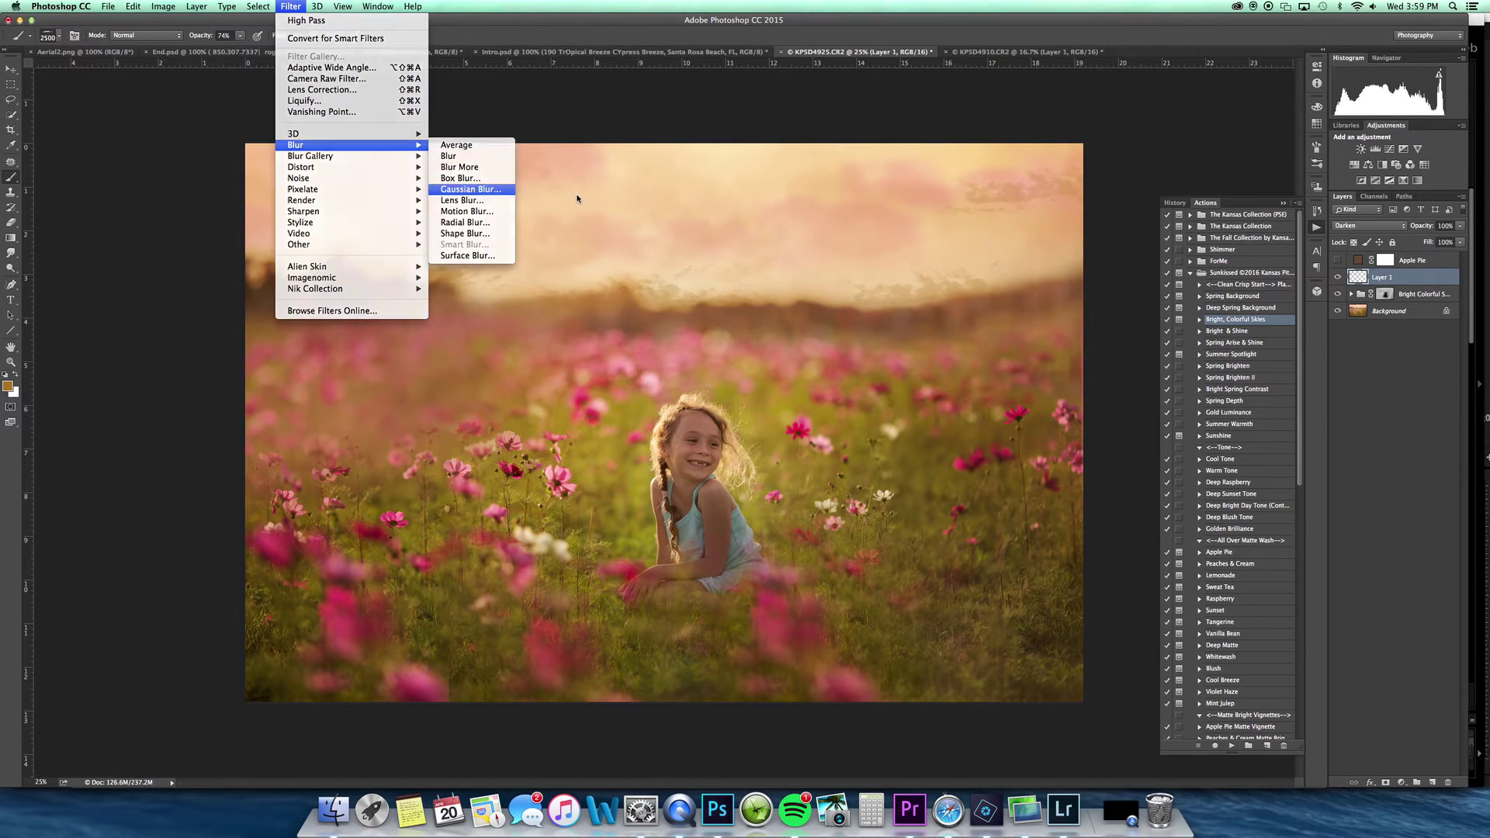
{"action": "left_click", "coordinate": [470, 189]}
{"action": "left_click", "coordinate": [1082, 402]}
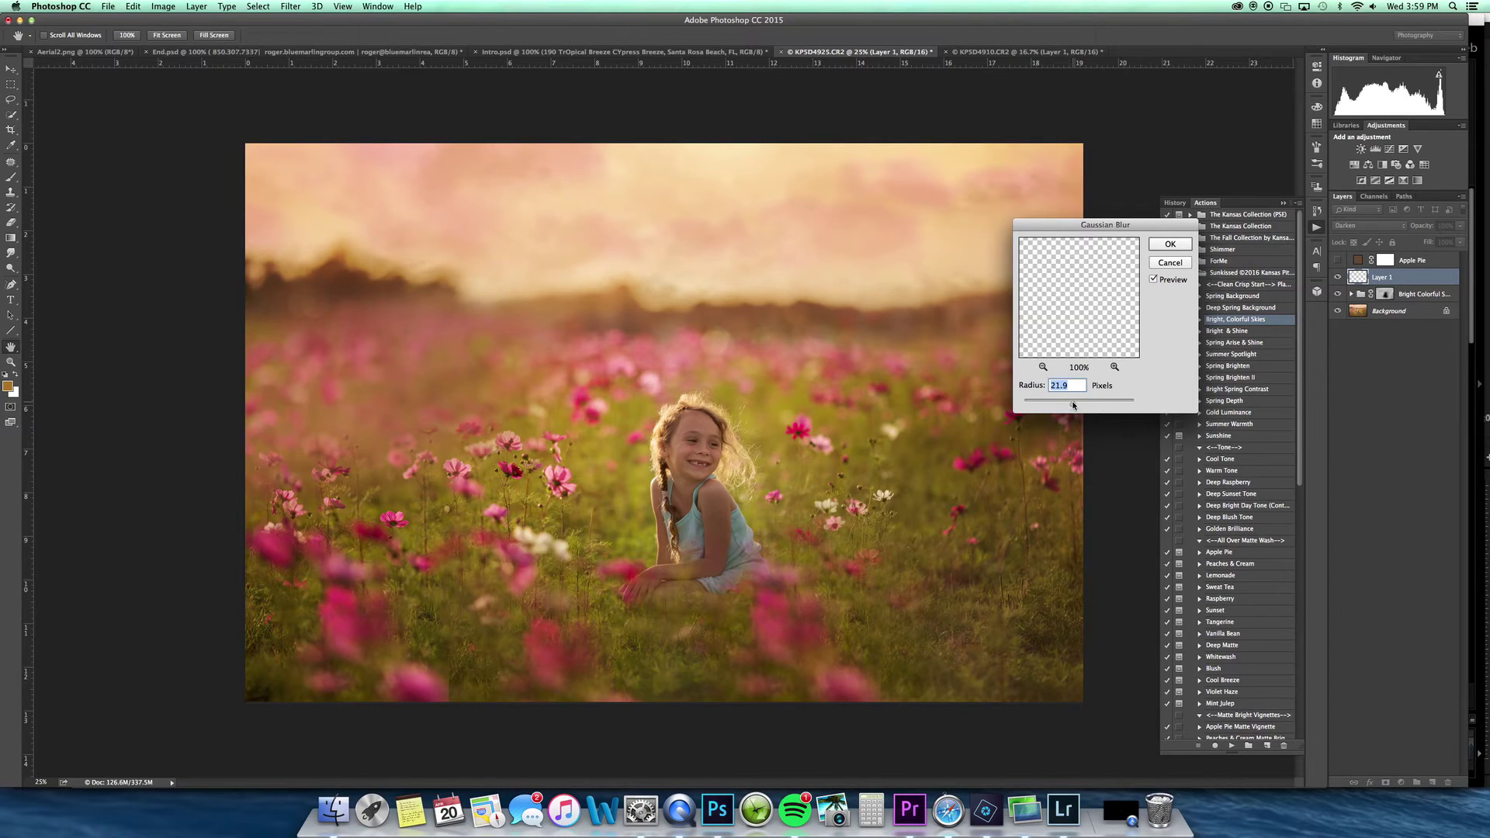
{"action": "left_click", "coordinate": [1170, 245]}
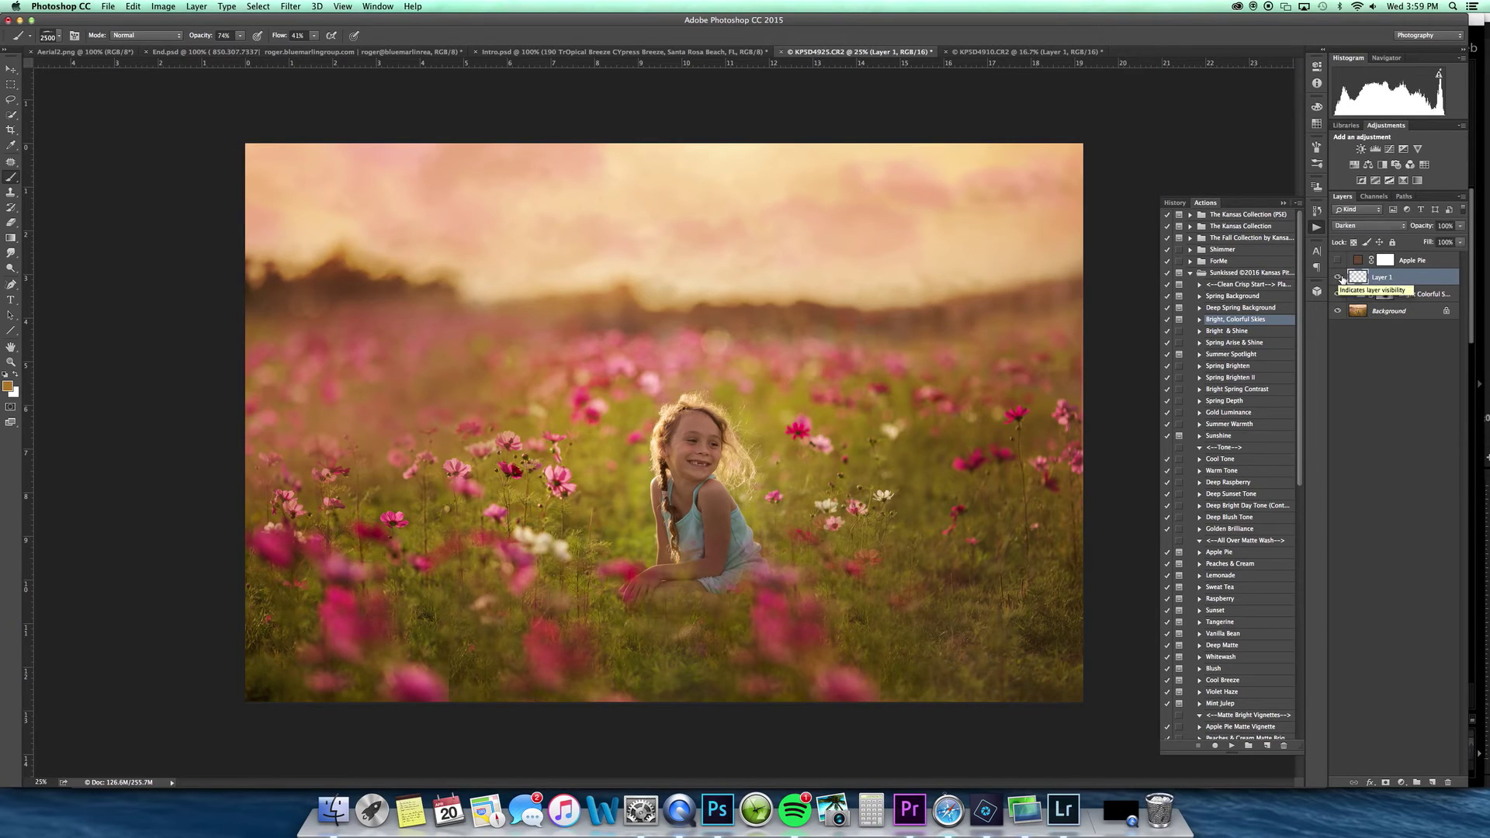
- Compare the image with and without the cloud layer and the Bright Colorful Skies group
{"action": "left_click", "coordinate": [1338, 278]}
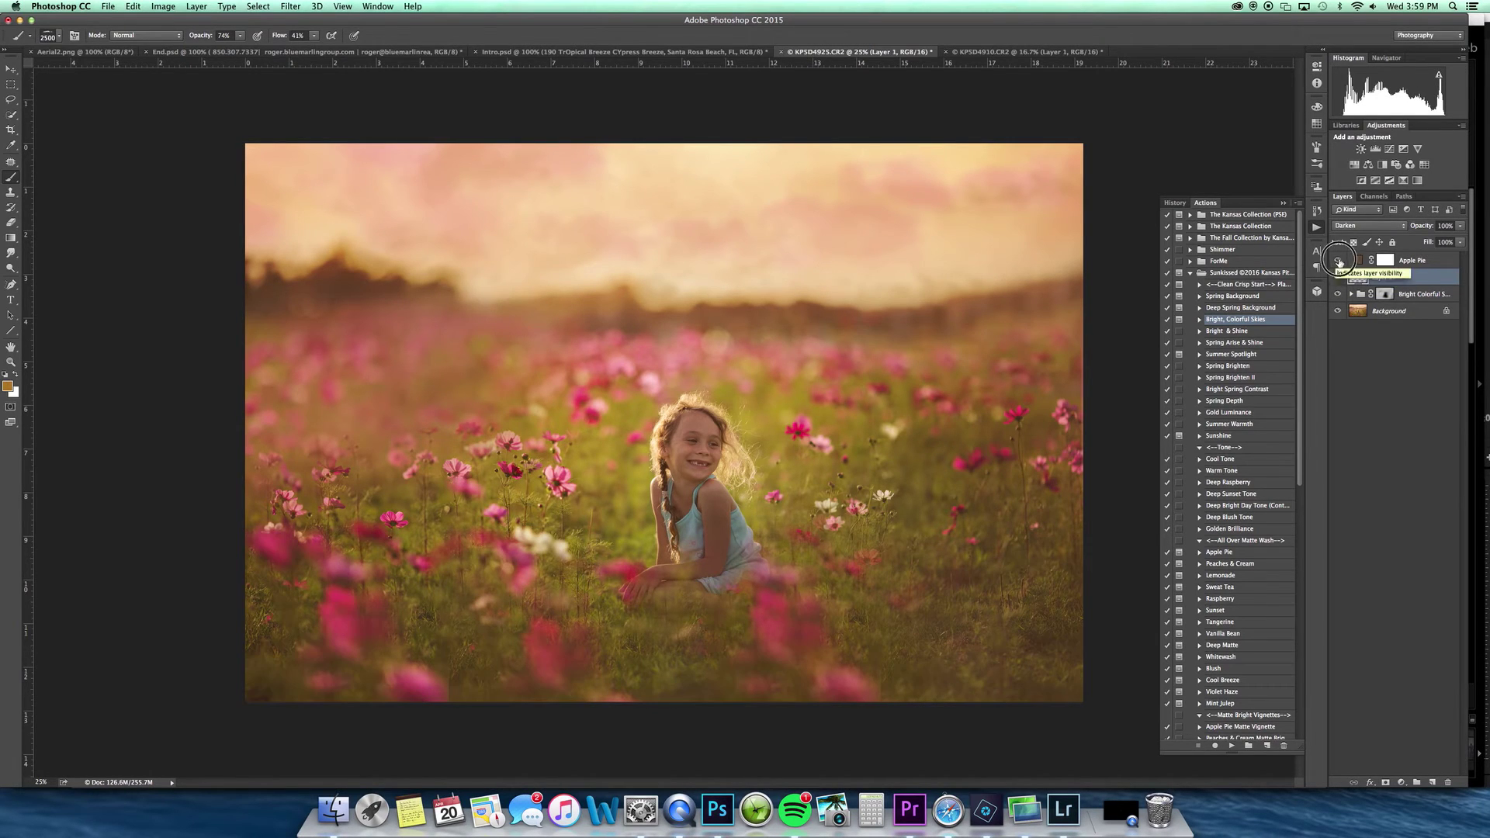
{"action": "left_click", "coordinate": [1337, 277]}
{"action": "left_click", "coordinate": [1407, 298]}
{"action": "left_click", "coordinate": [1338, 294]}
{"action": "left_click", "coordinate": [1337, 294]}
- Add a Selective Color adjustment above Bright Colorful Skies and set Yellows to cyan +2, magenta +3, yellow -3, black +17
{"action": "left_click_drag", "start_coordinate": [1303, 426], "coordinate": [1324, 681]}
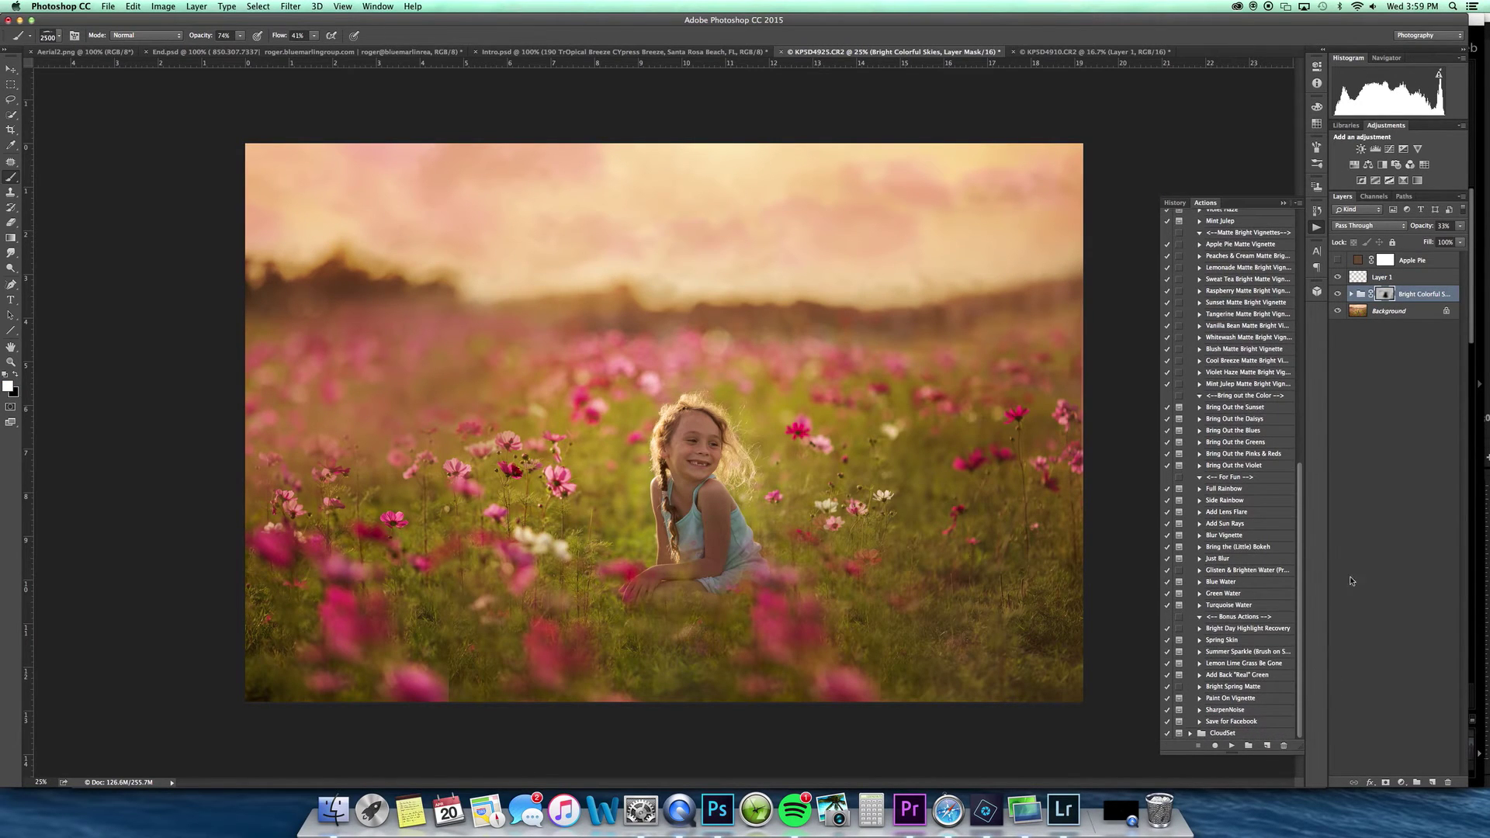
{"action": "left_click", "coordinate": [1403, 180]}
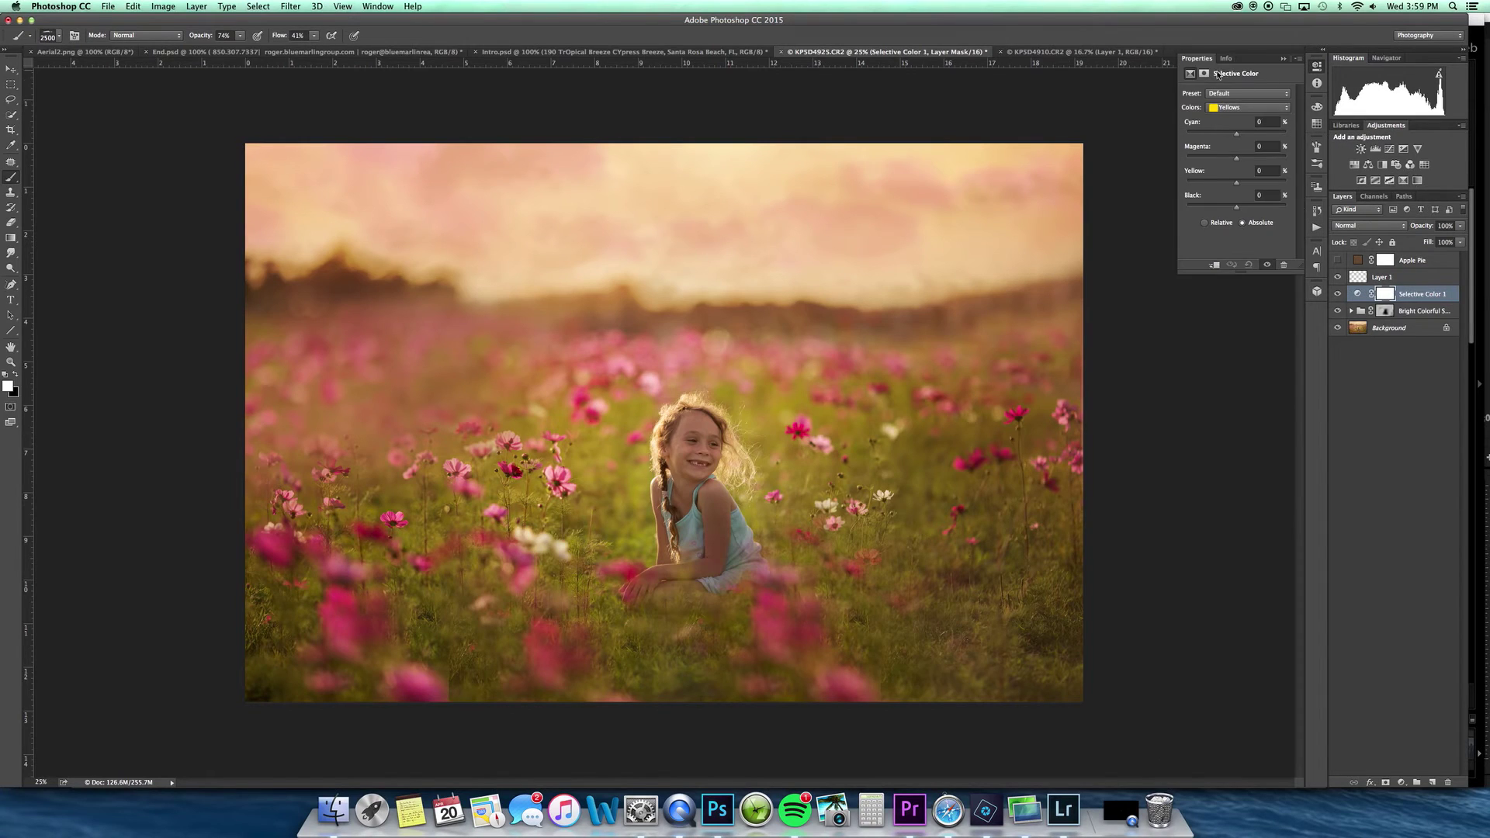
{"action": "left_click", "coordinate": [1236, 135]}
{"action": "left_click_drag", "start_coordinate": [1237, 135], "coordinate": [1238, 135]}
{"action": "left_click", "coordinate": [1235, 159]}
{"action": "left_click_drag", "start_coordinate": [1236, 160], "coordinate": [1253, 215]}
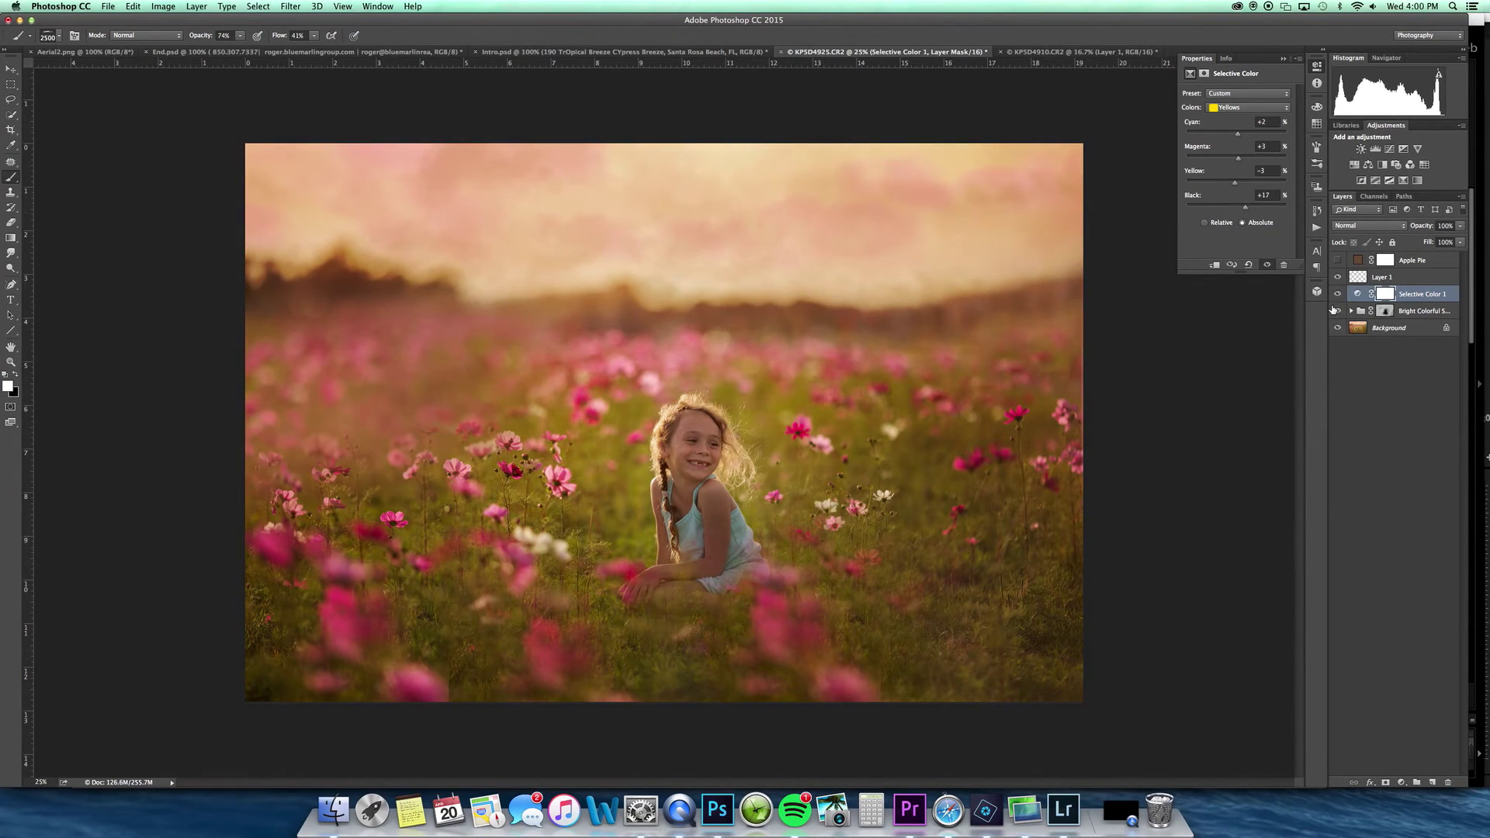
- Switch the Selective Color method to Relative and compare the image with and without the adjustment
{"action": "left_click", "coordinate": [1339, 295]}
{"action": "left_click", "coordinate": [1338, 294]}
{"action": "left_click", "coordinate": [1205, 223]}
{"action": "left_click", "coordinate": [1338, 293]}
{"action": "left_click", "coordinate": [1338, 295]}
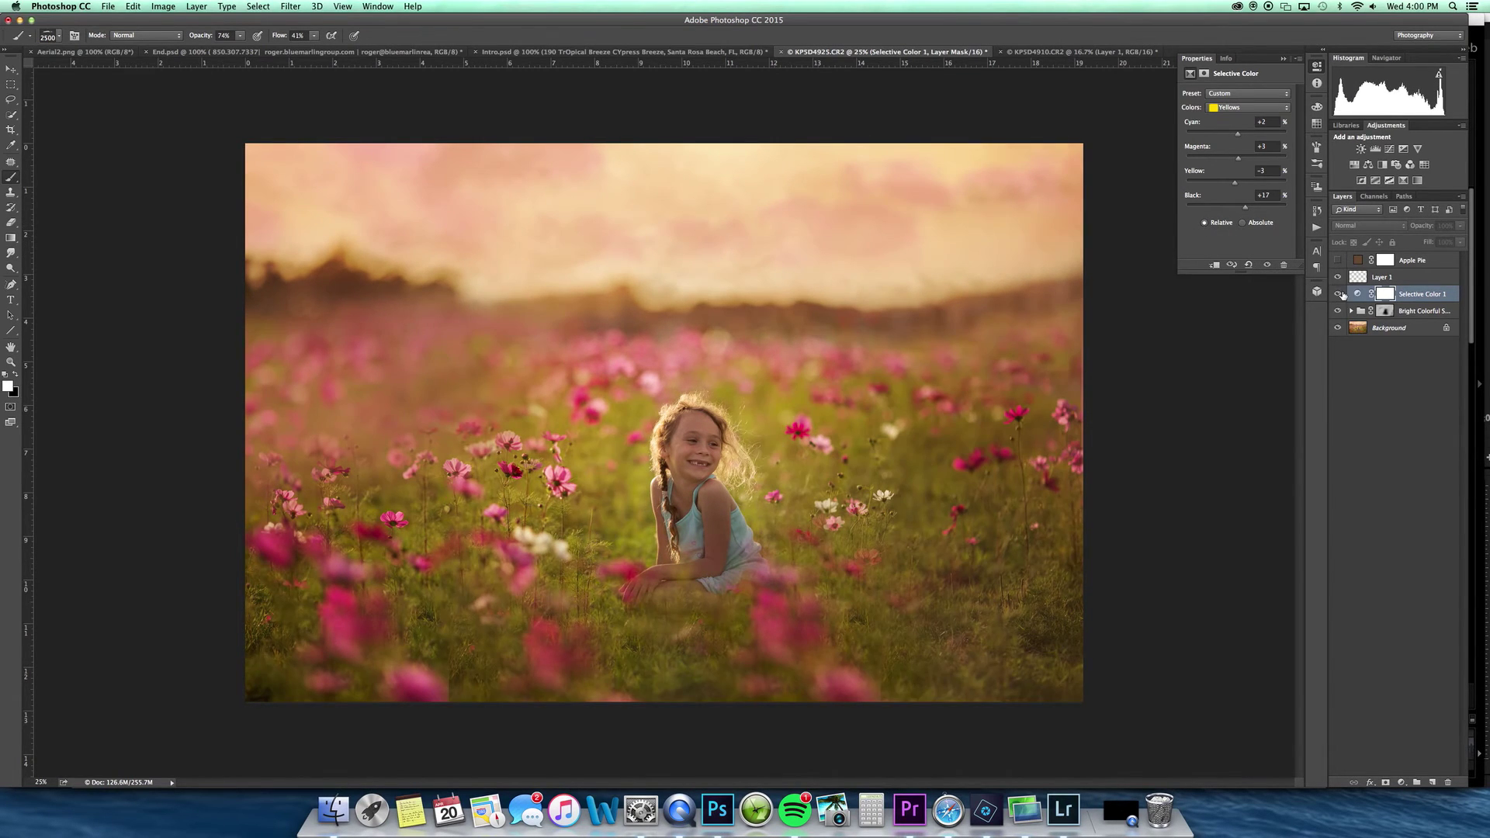
- Merge Selective Color 1, Bright Colorful Skies and Layer 1 into the Background, keeping the hidden Apple Pie layer separate
{"action": "left_click", "coordinate": [1410, 329], "text": "shift"}
{"action": "right_click", "coordinate": [1403, 321]}
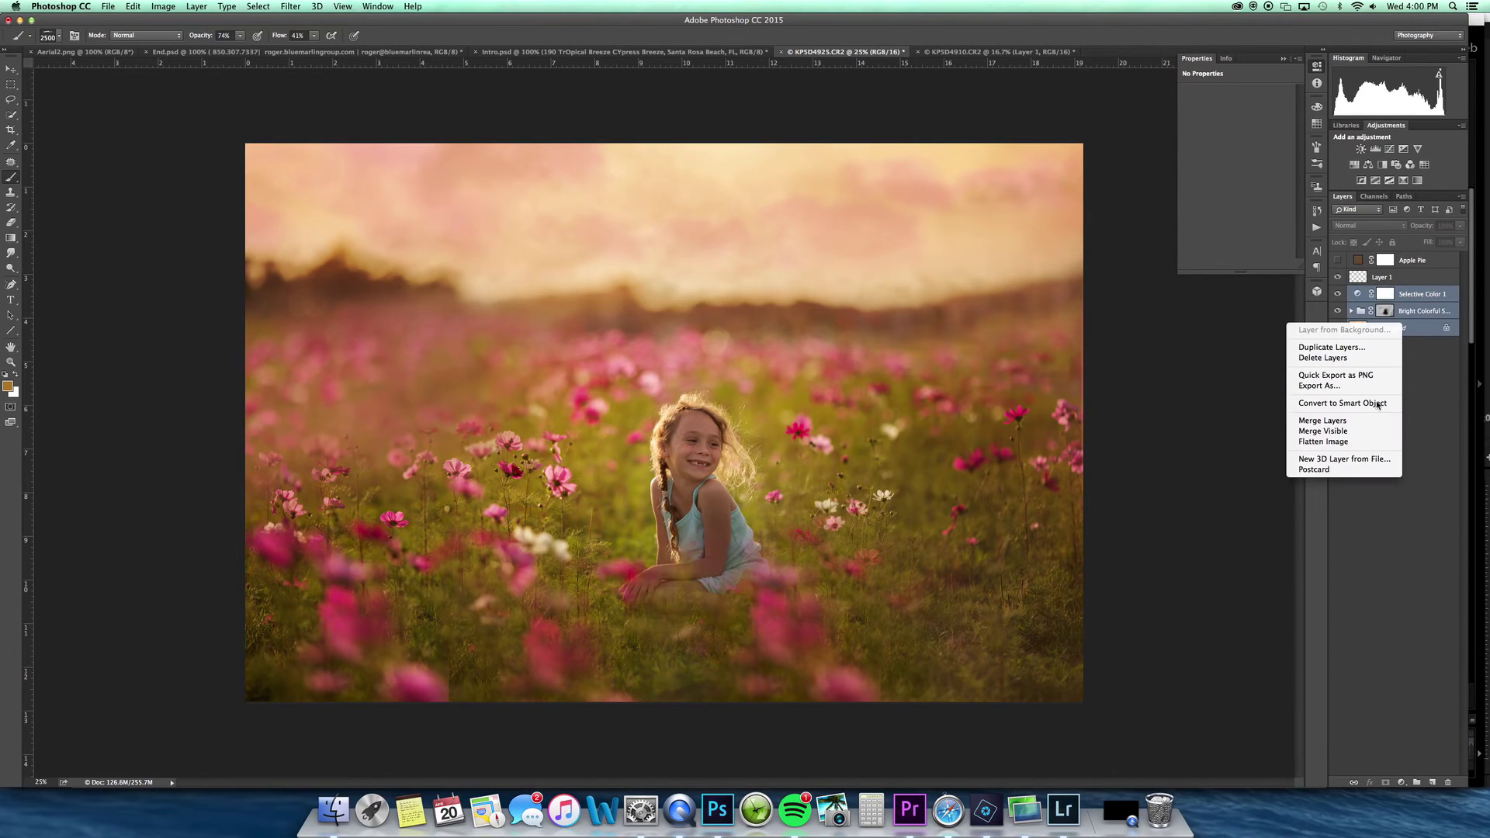
{"action": "left_click", "coordinate": [1333, 420]}
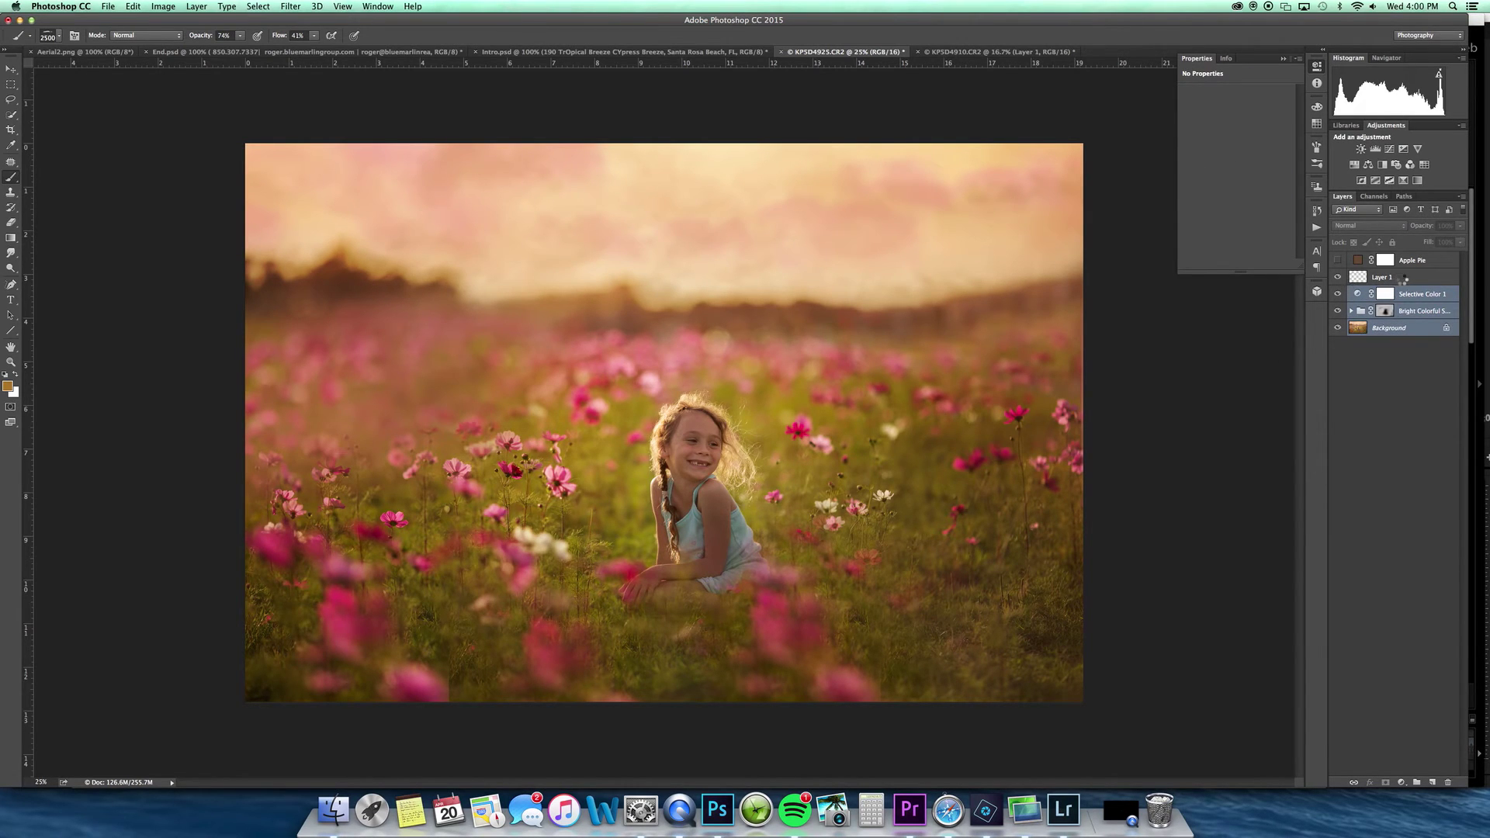
{"action": "left_click", "coordinate": [1397, 277], "text": "shift"}
{"action": "right_click", "coordinate": [1394, 302]}
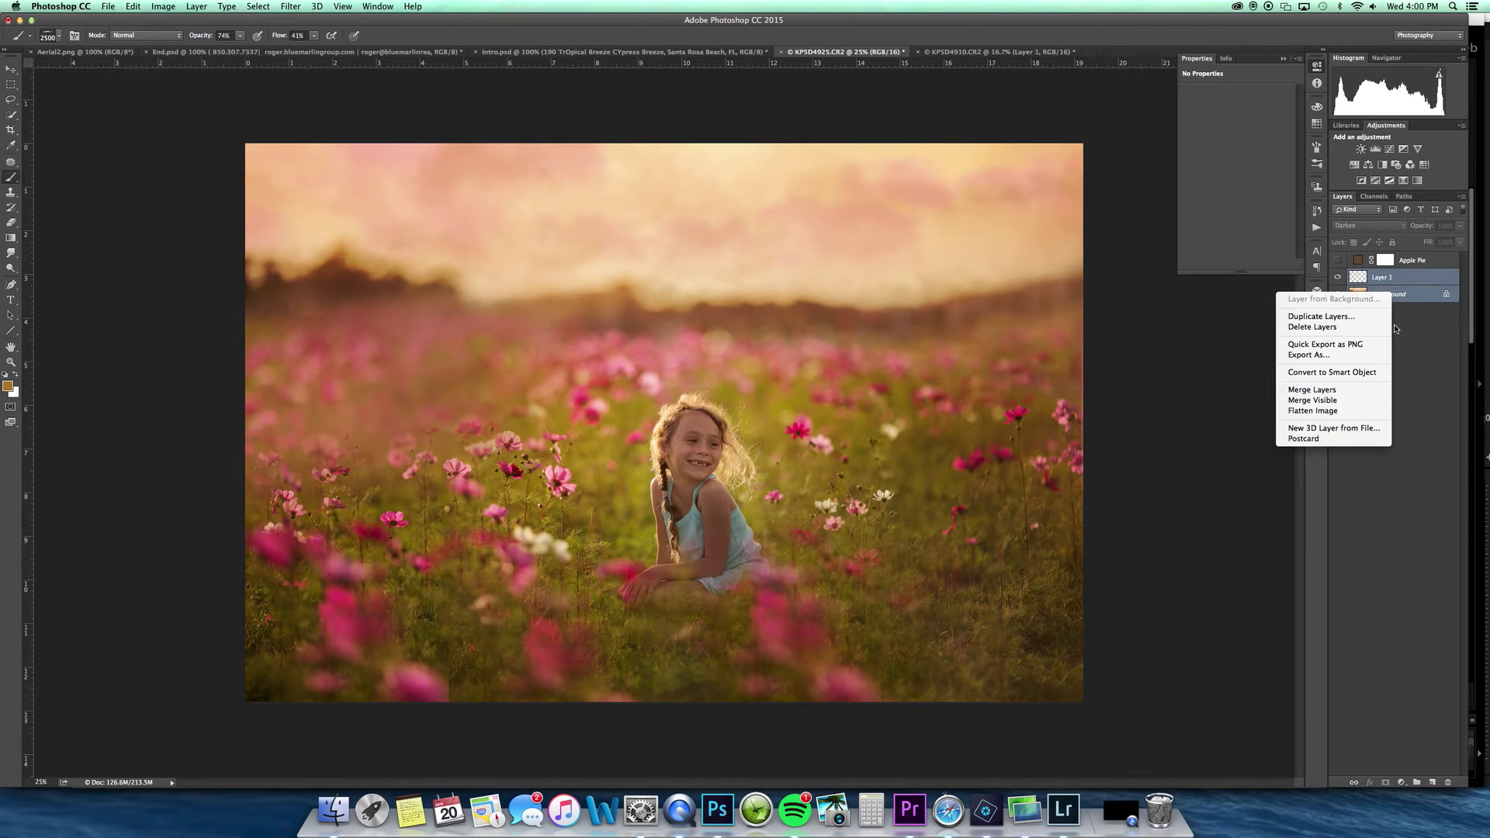
{"action": "left_click", "coordinate": [1311, 390]}
{"action": "left_click", "coordinate": [1338, 261]}
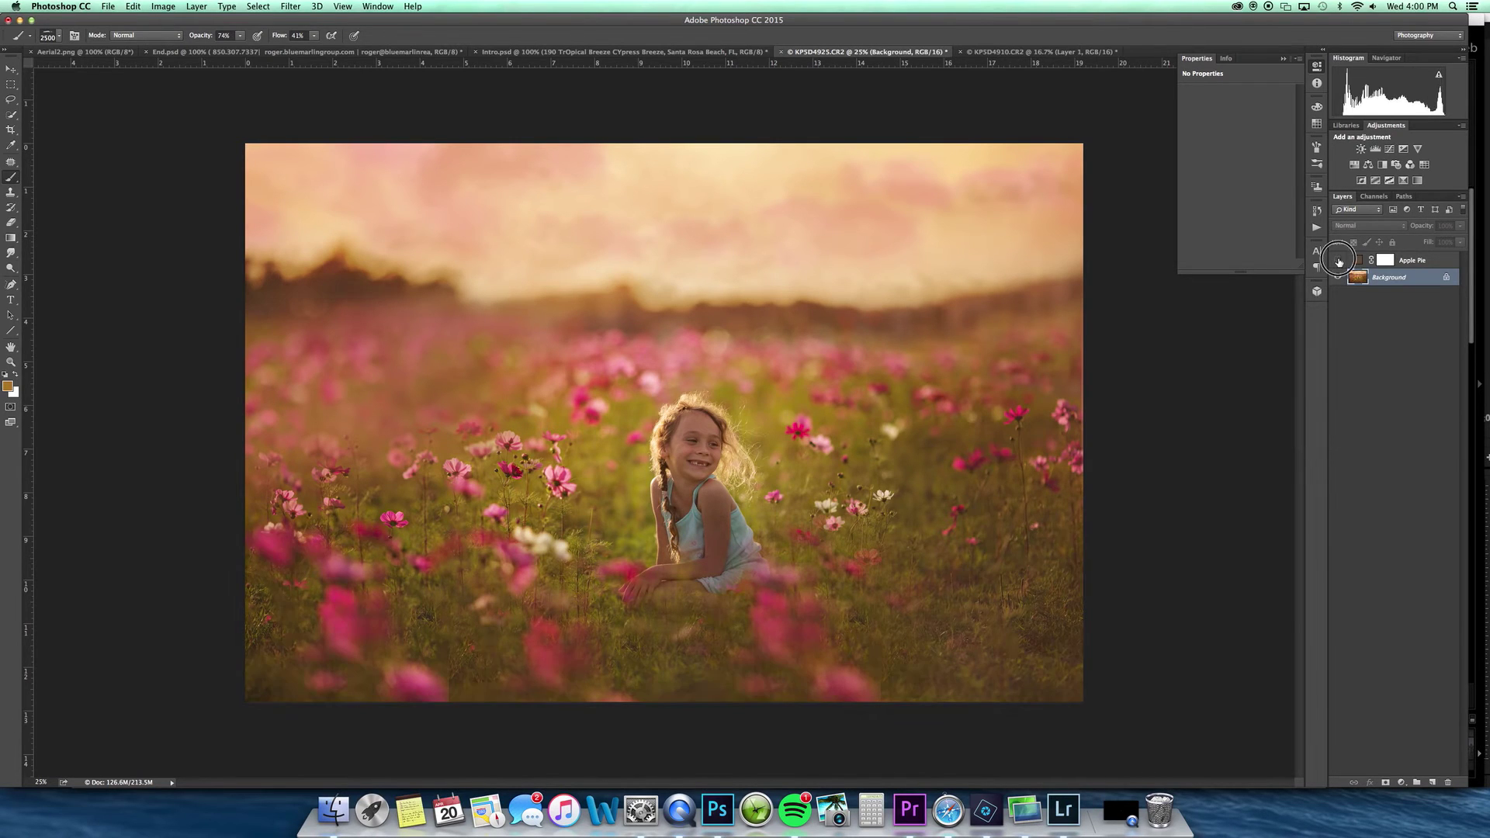
{"action": "left_click", "coordinate": [1283, 60]}
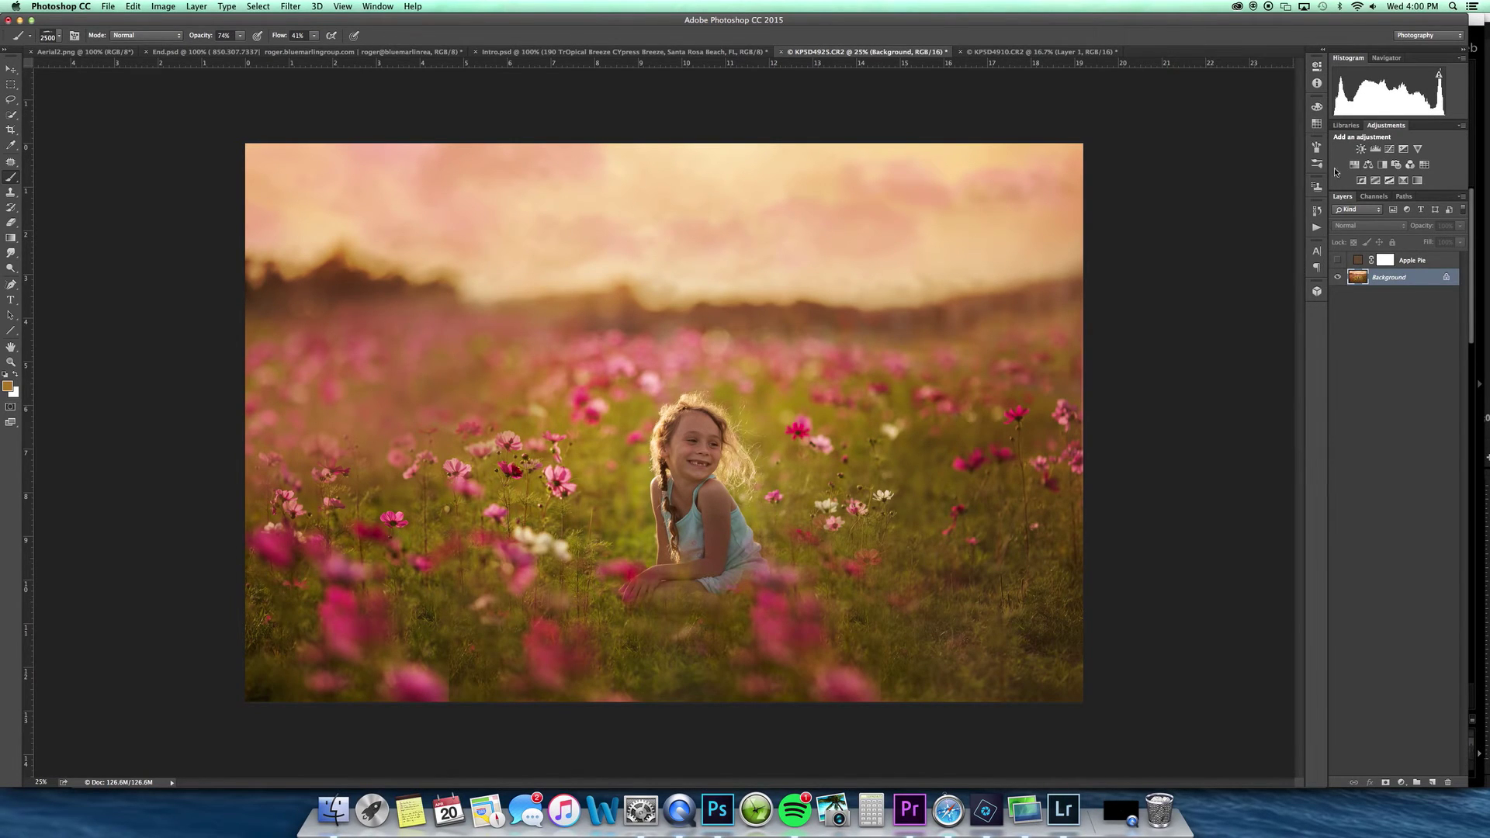
- Run the Sweat Tea action from the All Over Matte Wash set on the Background layer
{"action": "left_click", "coordinate": [1317, 228]}
{"action": "scroll", "coordinate": [1296, 468], "scroll_direction": "up", "scroll_amount": 8}
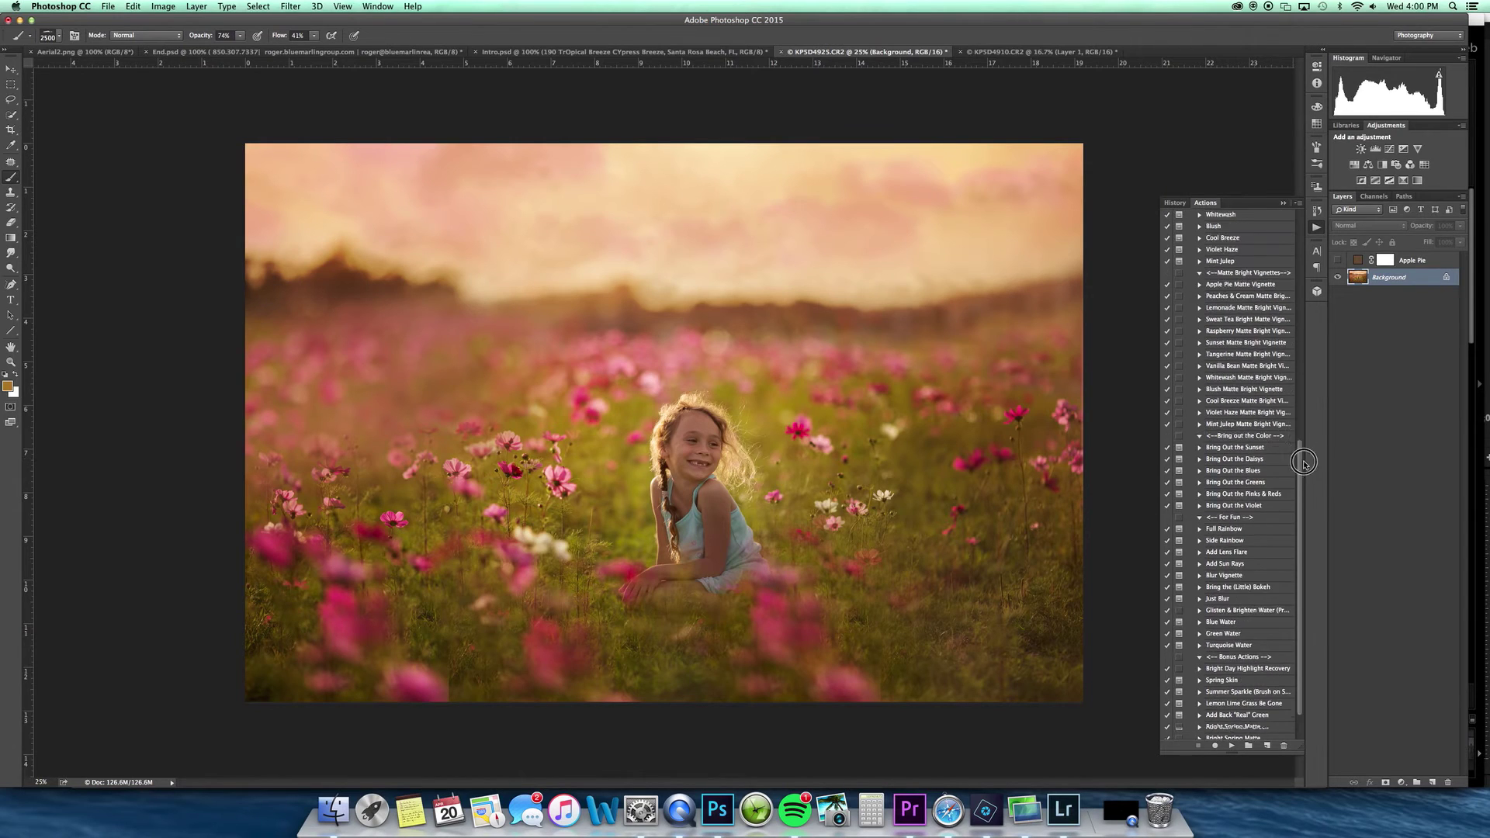
{"action": "left_click", "coordinate": [1255, 368]}
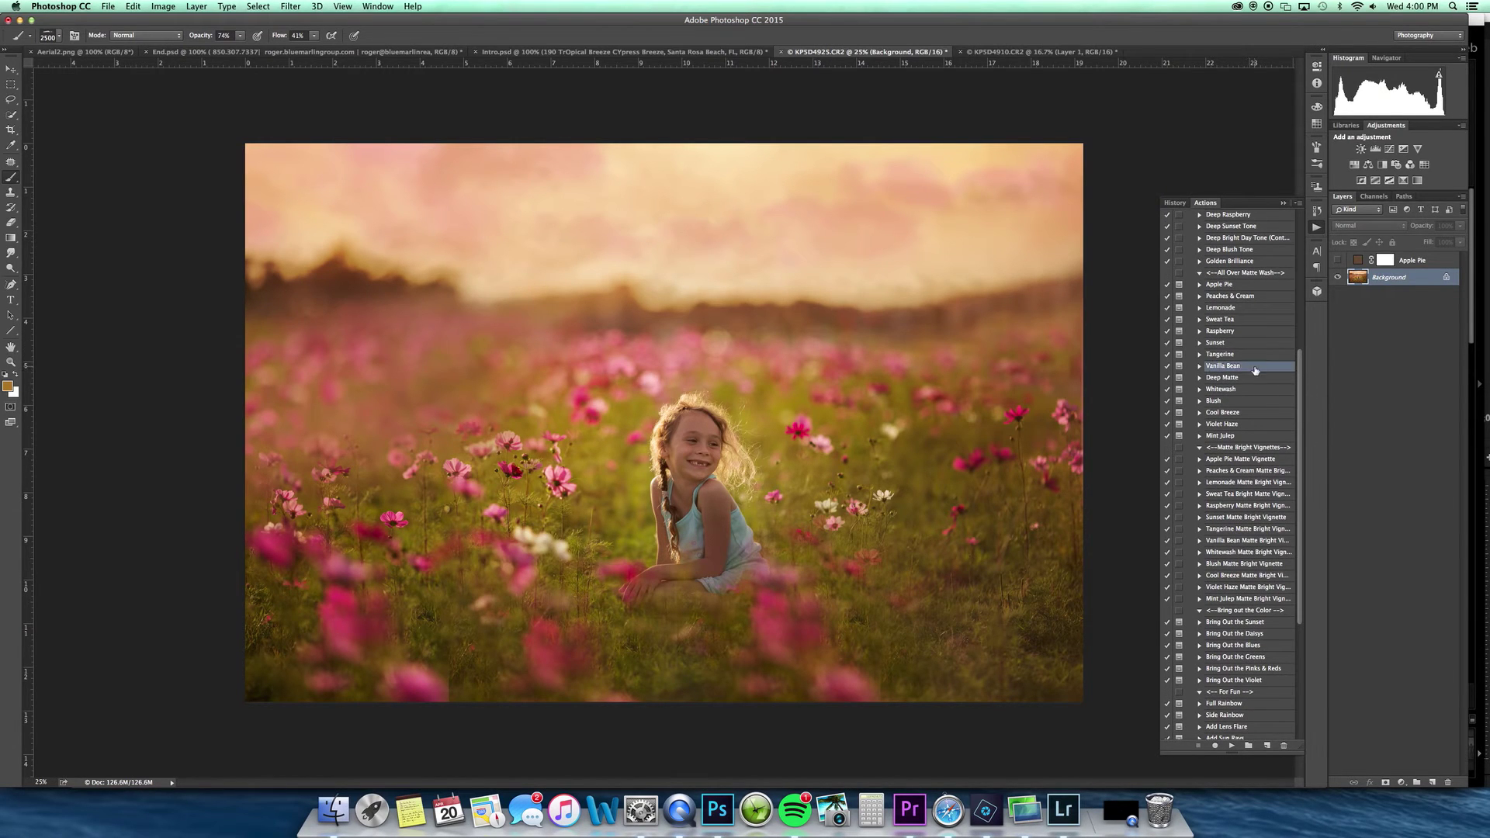
{"action": "double_click", "coordinate": [1241, 323], "text": "super"}
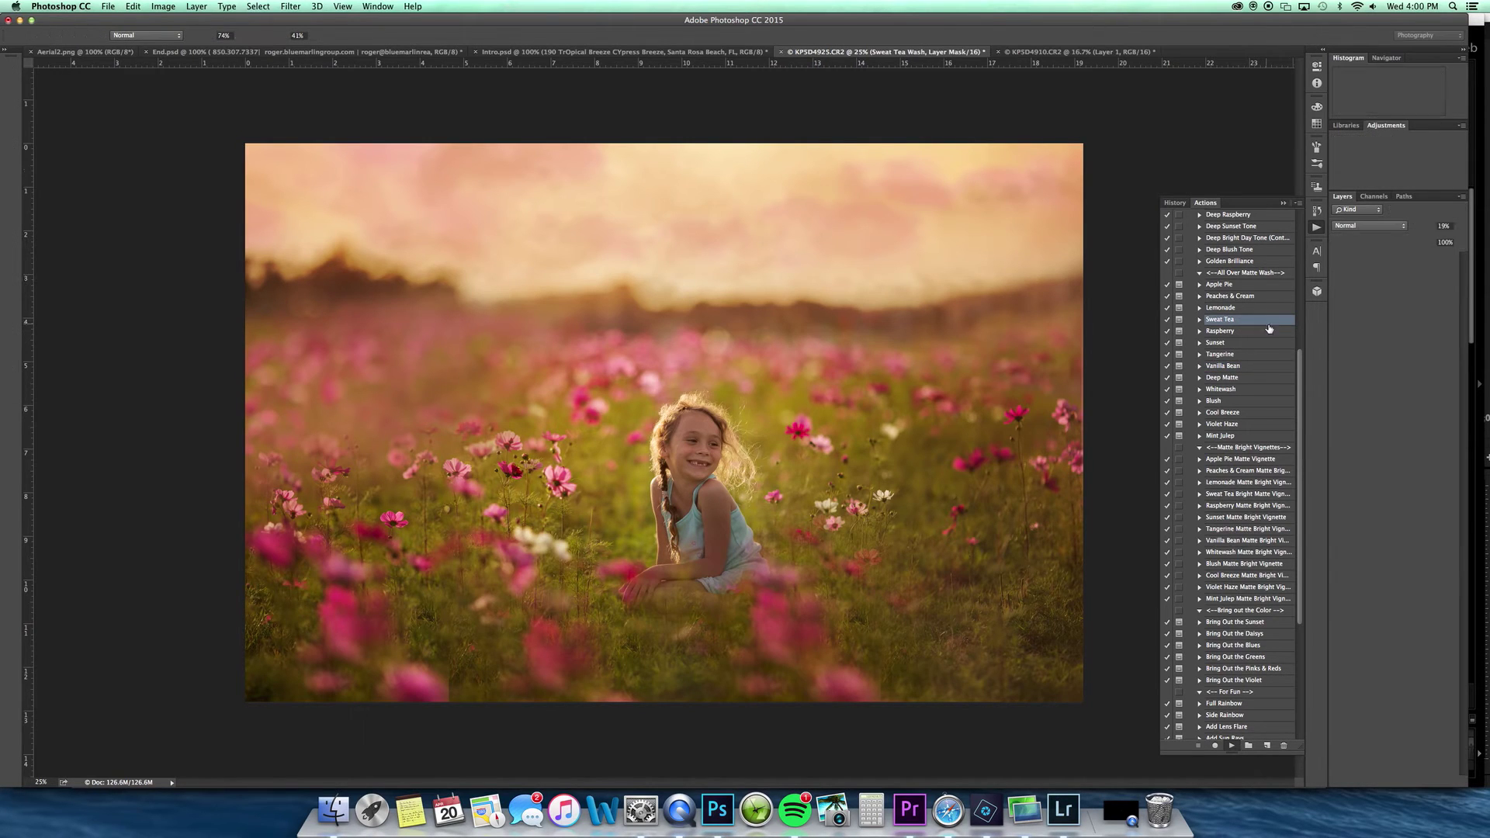
{"action": "key", "text": "Return"}
- Show the Apple Pie layer, adjust the matte wash opacity, and compare the image with and without Sweat Tea Wash
{"action": "left_click", "coordinate": [1338, 277]}
{"action": "left_click", "coordinate": [1338, 277]}
{"action": "left_click", "coordinate": [1337, 261]}
{"action": "left_click_drag", "start_coordinate": [1461, 227], "coordinate": [1405, 248]}
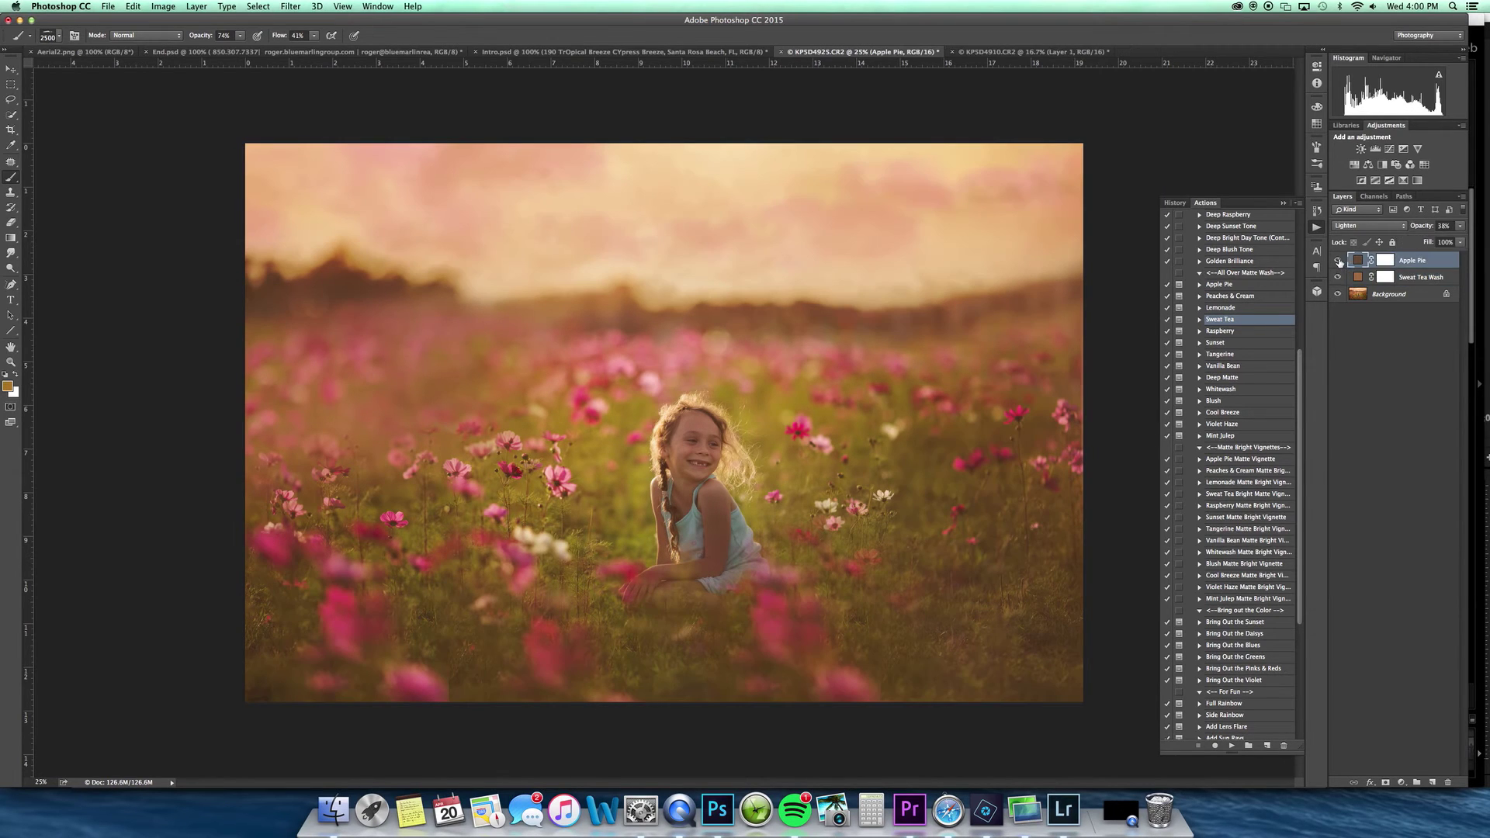
{"action": "left_click", "coordinate": [1337, 278]}
{"action": "left_click", "coordinate": [1337, 278]}
- Run the Gold Luminance action directly above the Background, reduce its group opacity to 19% and compare the effect
{"action": "scroll", "coordinate": [1290, 357], "scroll_direction": "up", "scroll_amount": 5}
{"action": "left_click", "coordinate": [1350, 295]}
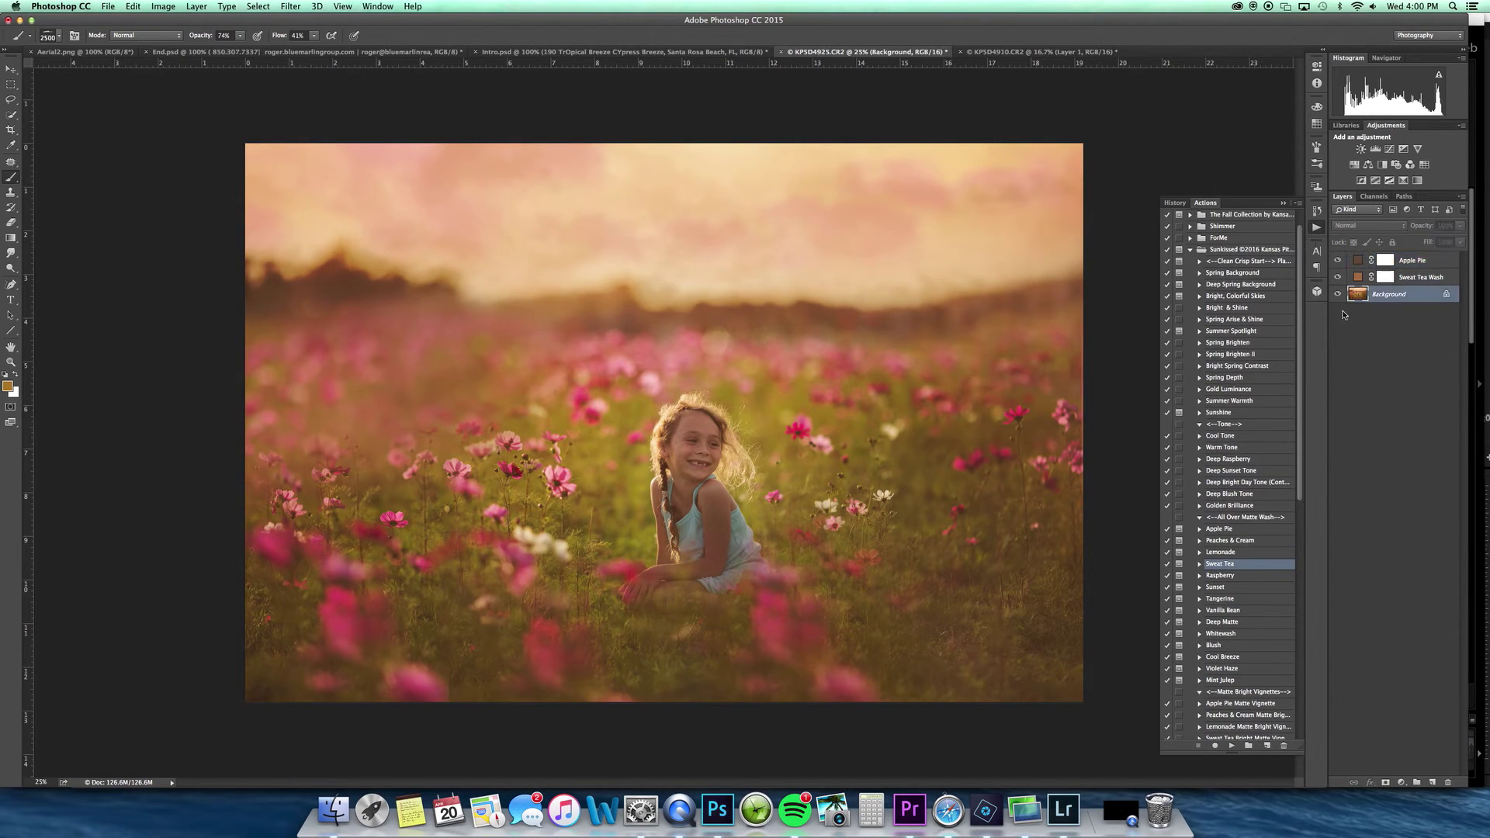
{"action": "left_click", "coordinate": [1250, 390]}
{"action": "double_click", "coordinate": [1262, 395], "text": "super"}
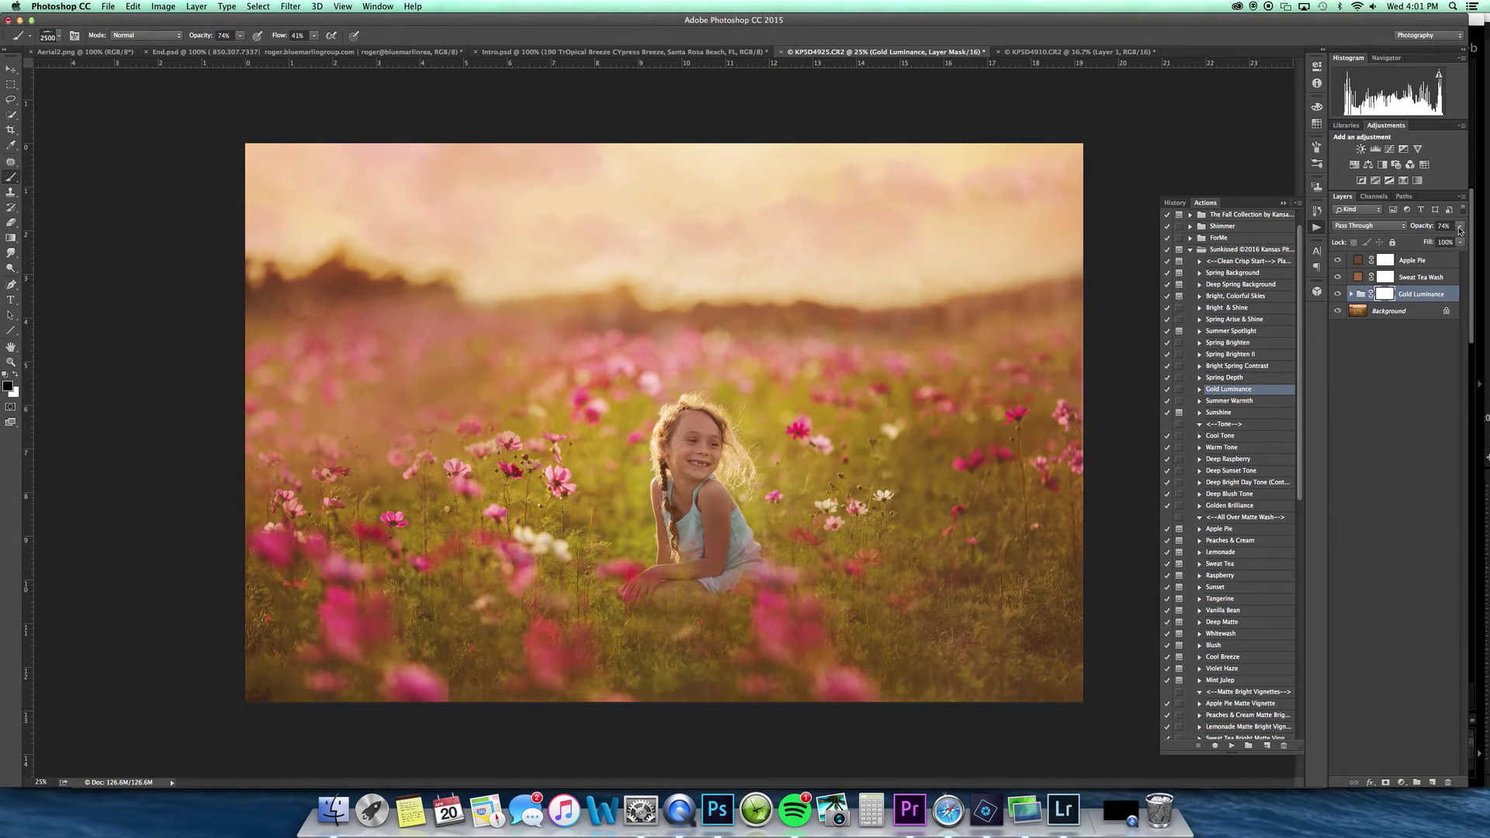
{"action": "left_click_drag", "start_coordinate": [1460, 227], "coordinate": [1351, 286]}
{"action": "left_click", "coordinate": [1339, 295]}
{"action": "left_click", "coordinate": [1339, 296]}
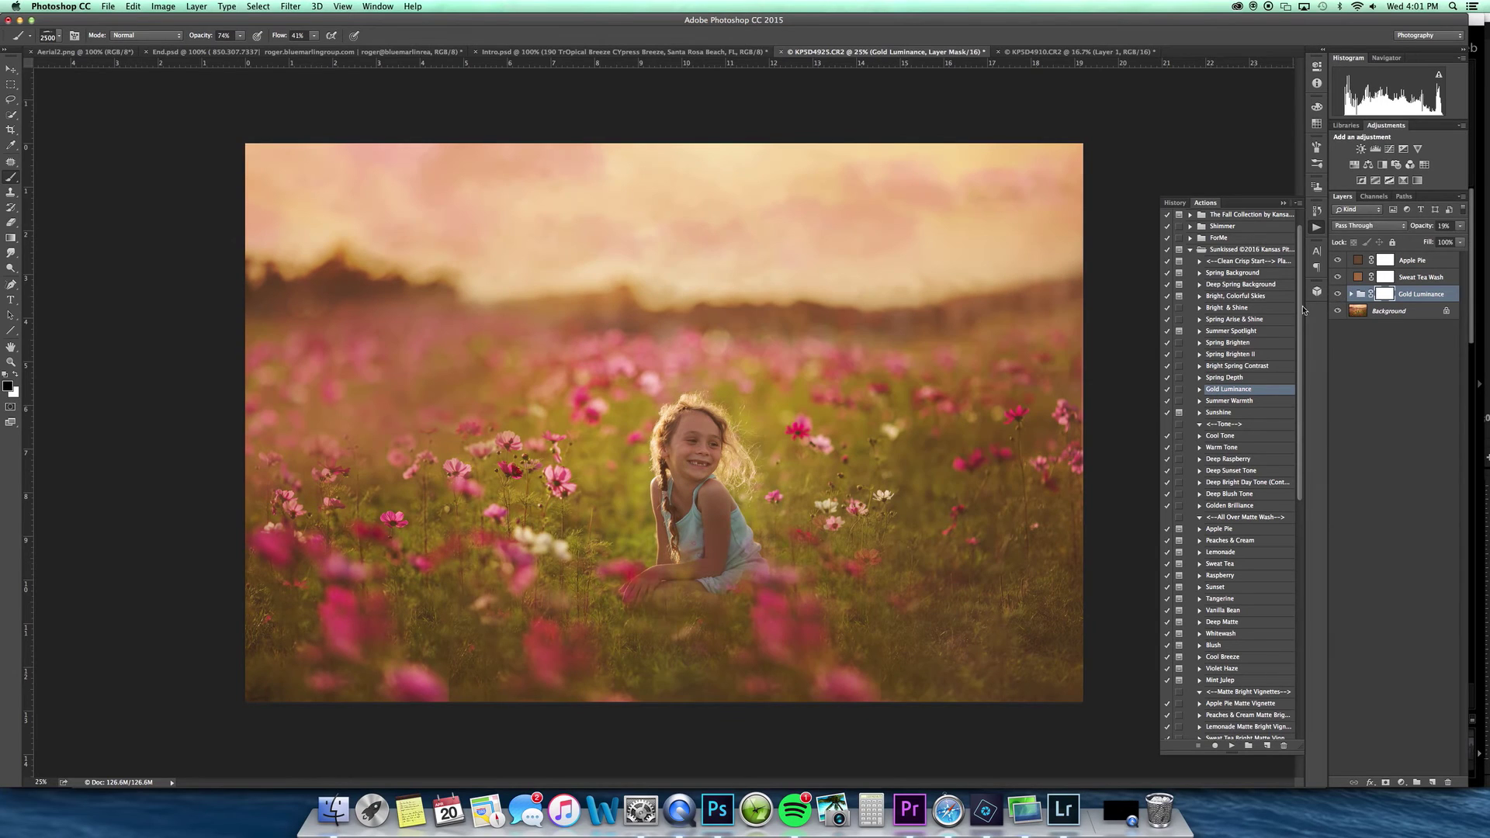
- Hide the Apple Pie and Sweat Tea Wash layers and compare the image with and without Gold Luminance
{"action": "left_click", "coordinate": [1280, 376]}
{"action": "left_click", "coordinate": [1337, 260]}
{"action": "left_click", "coordinate": [1337, 278]}
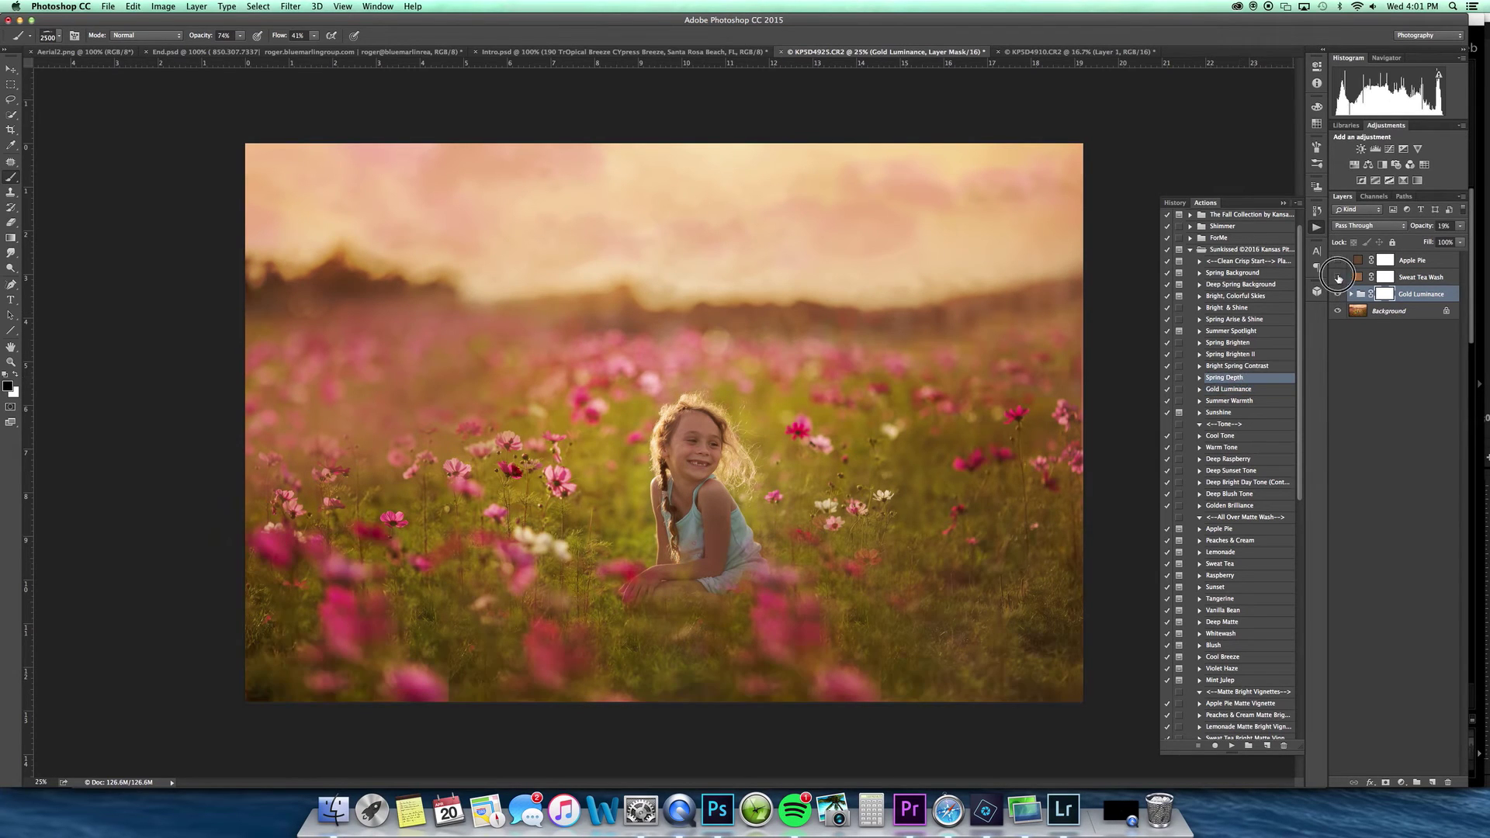
{"action": "left_click", "coordinate": [1338, 294]}
{"action": "left_click", "coordinate": [1338, 294]}
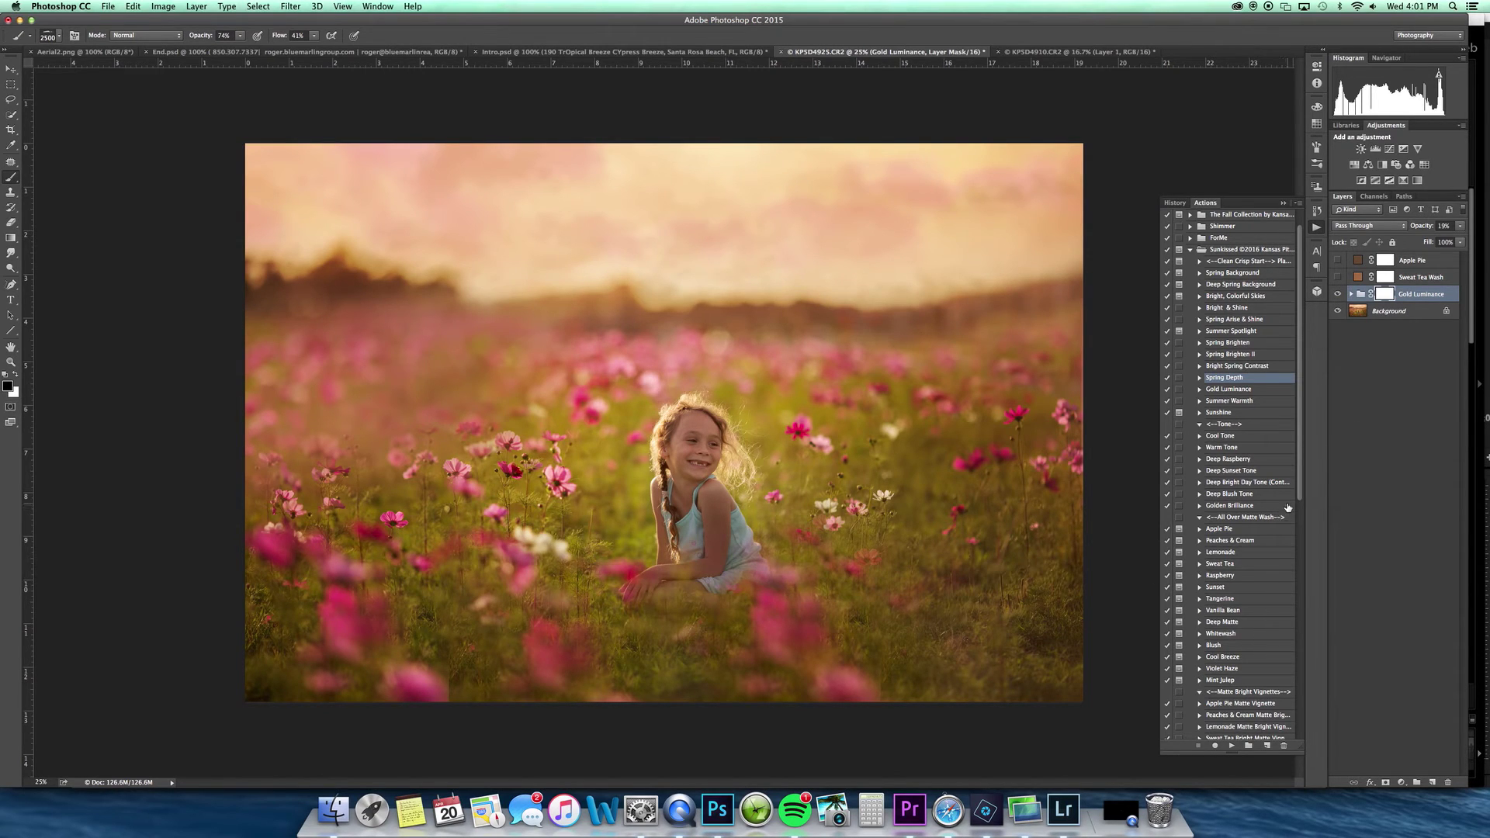
- Run the Bring Out the Pinks & Reds action above the Gold Luminance group
{"action": "left_click_drag", "start_coordinate": [1293, 446], "coordinate": [1324, 688]}
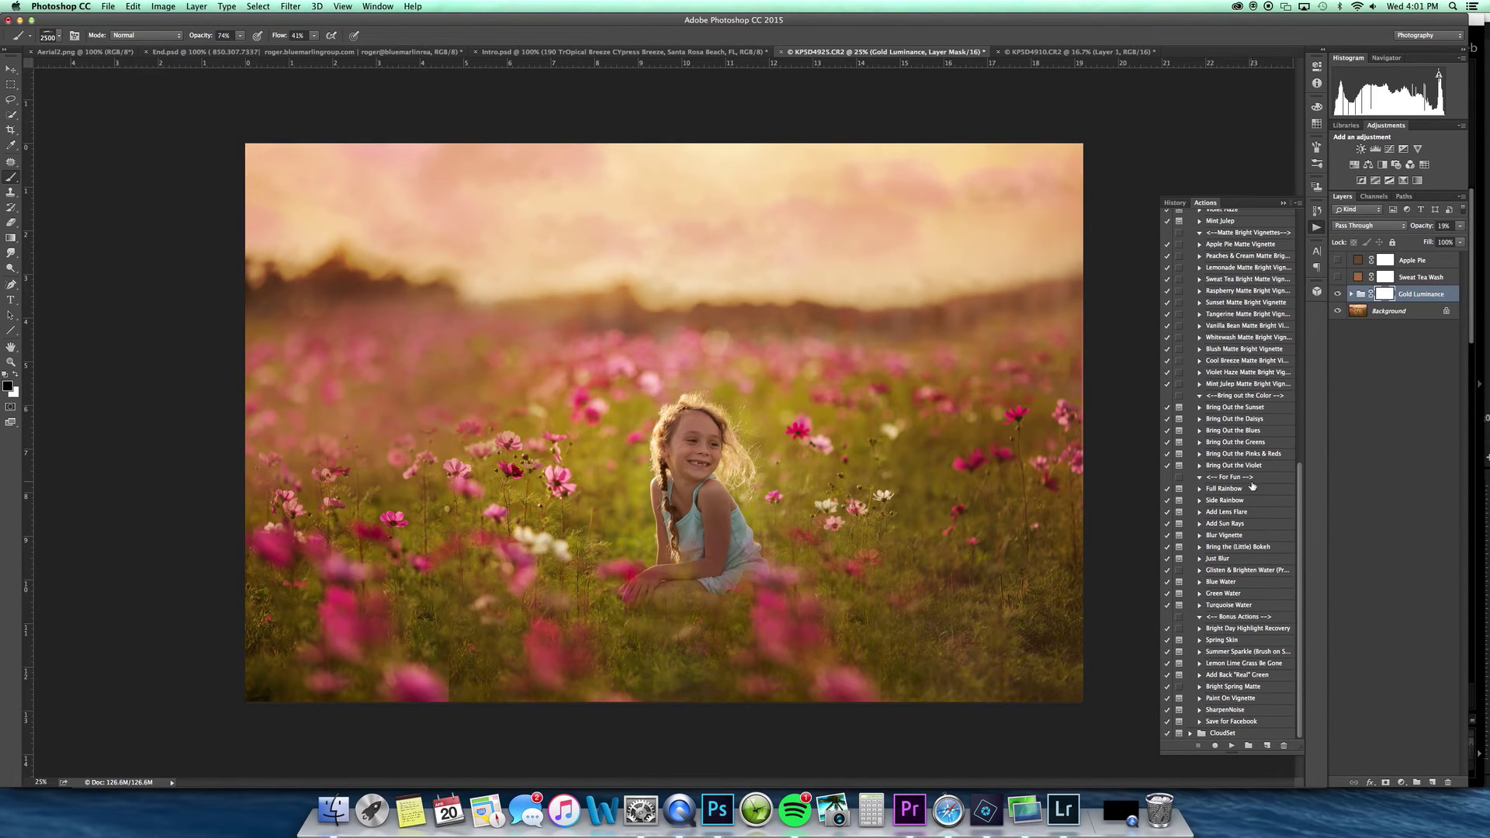
{"action": "left_click", "coordinate": [1280, 456]}
{"action": "left_click", "coordinate": [1232, 745]}
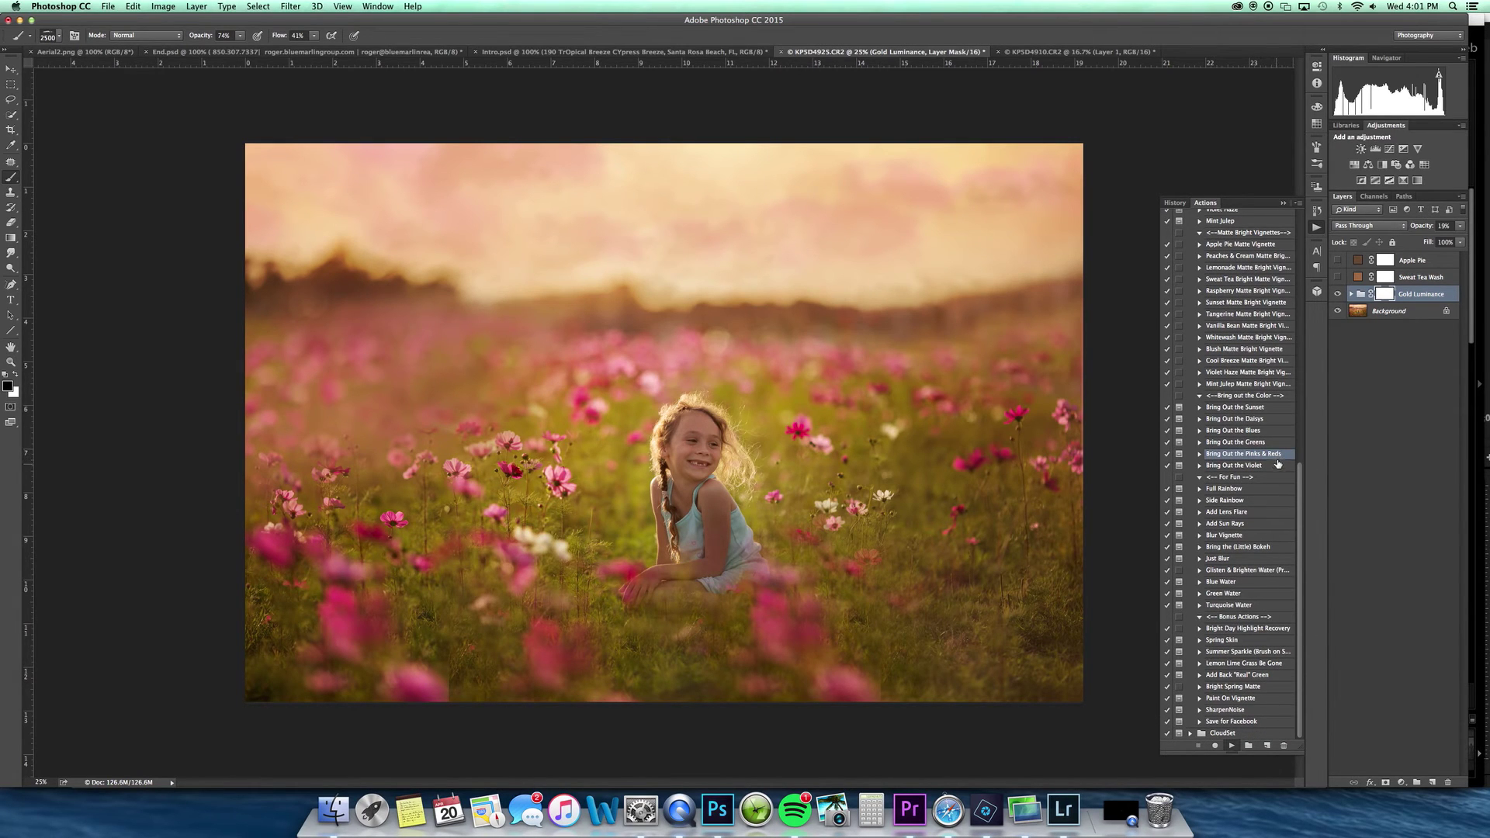
{"action": "key", "text": "Return"}
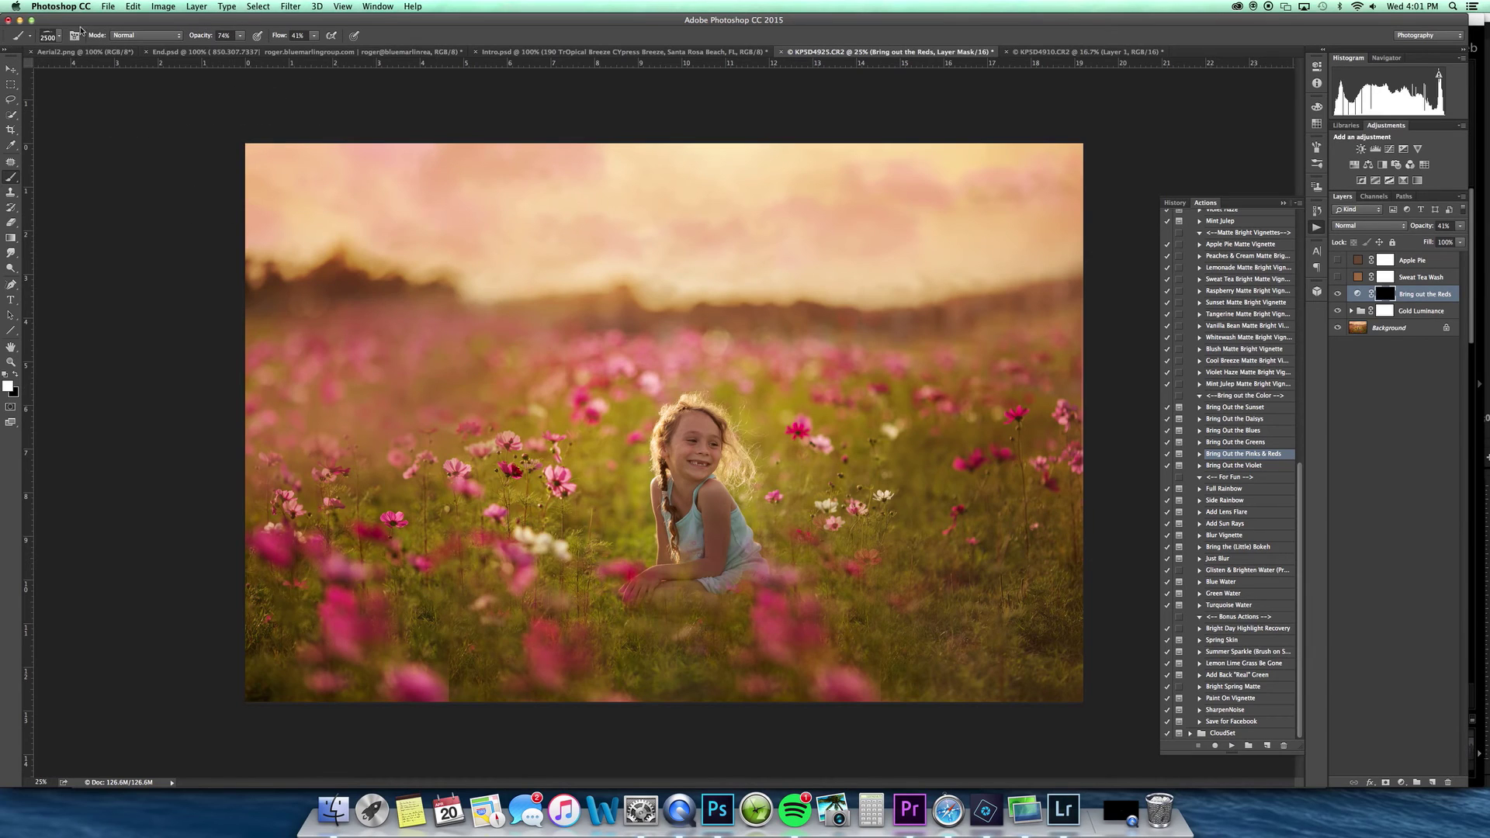
- Reduce the brush to 1300 px, paint white over the flowers on the Bring out the Reds mask, and compare the effect
{"action": "right_click", "coordinate": [89, 164]}
{"action": "left_click", "coordinate": [46, 128]}
{"action": "left_click", "coordinate": [79, 33]}
{"action": "key", "text": "bracketleft"}
{"action": "key", "text": "bracketleft"}
{"action": "key", "text": "bracketleft"}
{"action": "key", "text": "bracketleft"}
{"action": "key", "text": "bracketleft"}
{"action": "key", "text": "bracketleft"}
{"action": "key", "text": "bracketleft"}
{"action": "key", "text": "bracketleft"}
{"action": "key", "text": "bracketleft"}
{"action": "key", "text": "bracketleft"}
{"action": "key", "text": "bracketleft"}
{"action": "key", "text": "bracketleft"}
{"action": "mouse_move", "coordinate": [710, 339]}
{"action": "left_mouse_down"}
{"action": "mouse_move", "coordinate": [999, 422]}
{"action": "mouse_move", "coordinate": [1071, 473]}
{"action": "left_mouse_up"}
{"action": "mouse_move", "coordinate": [848, 612]}
{"action": "left_mouse_down"}
{"action": "mouse_move", "coordinate": [823, 655]}
{"action": "mouse_move", "coordinate": [905, 609]}
{"action": "left_mouse_up"}
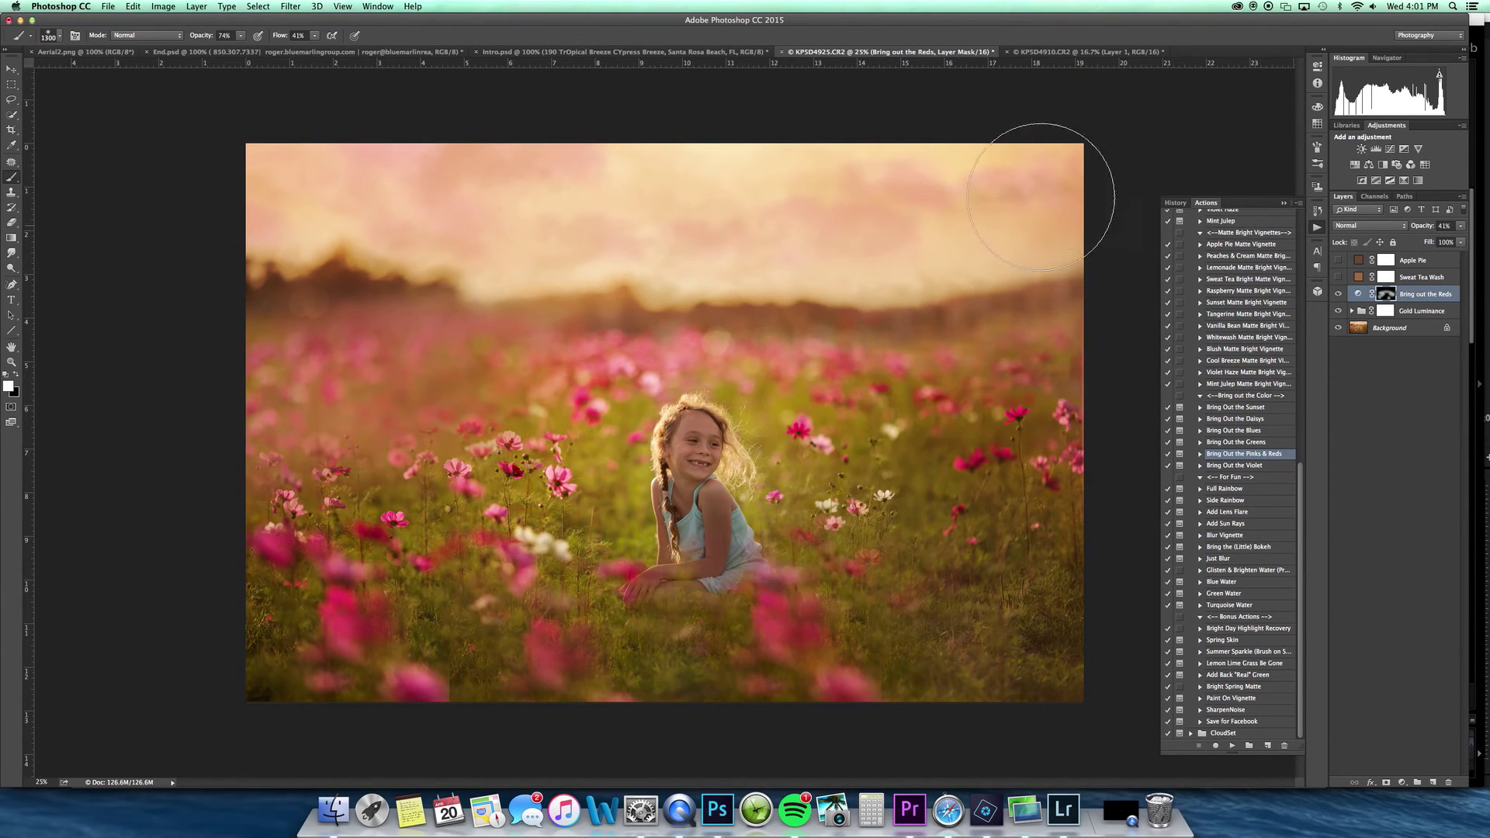
{"action": "left_click", "coordinate": [1339, 294]}
{"action": "left_click", "coordinate": [1339, 294]}
- Add a Selective Color adjustment layer above Bring out the Reds
{"action": "left_click", "coordinate": [1418, 180]}
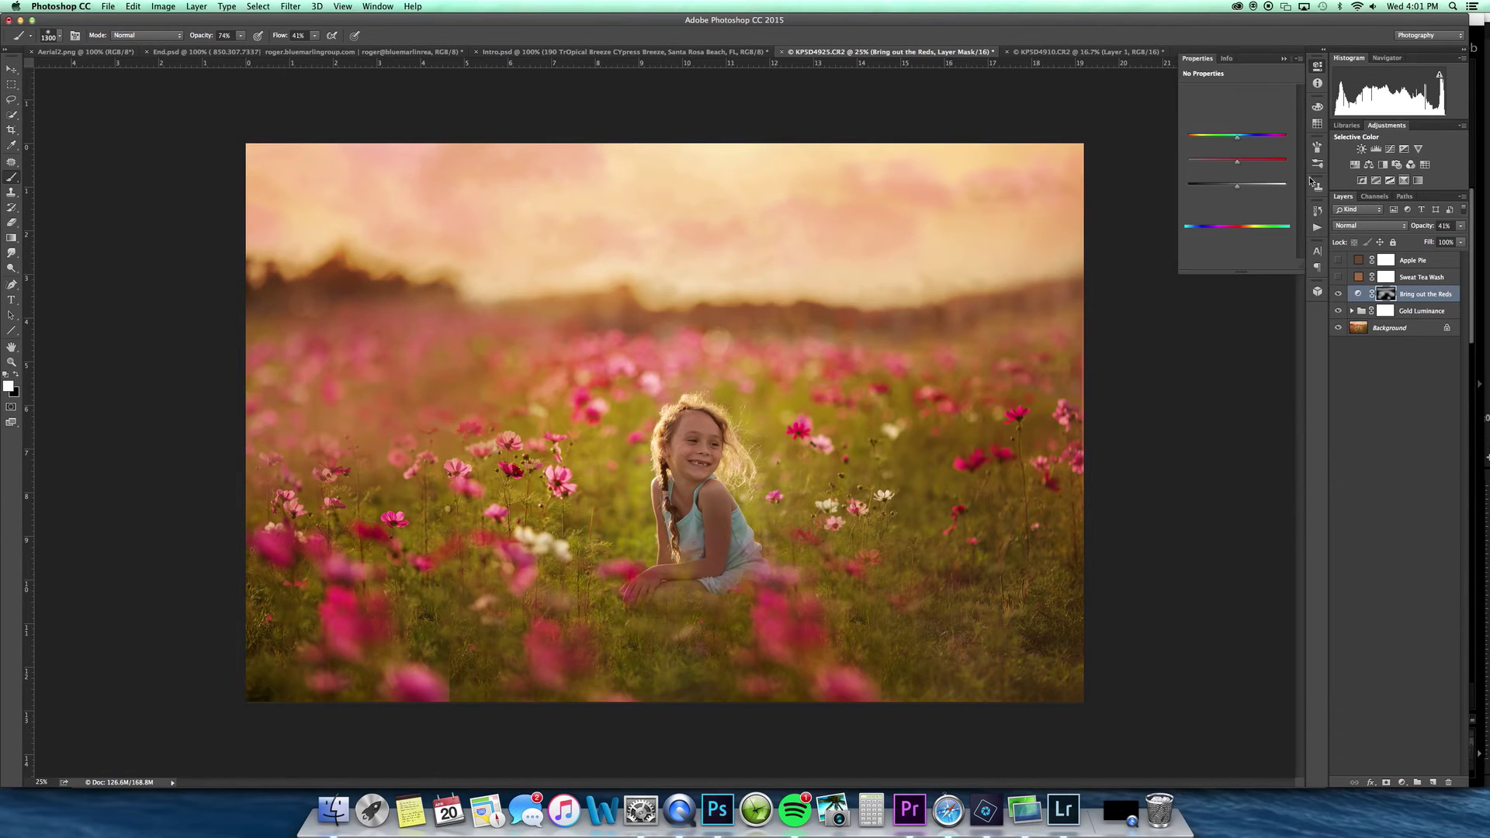
{"action": "left_click", "coordinate": [1254, 92]}
{"action": "left_click", "coordinate": [1251, 93]}
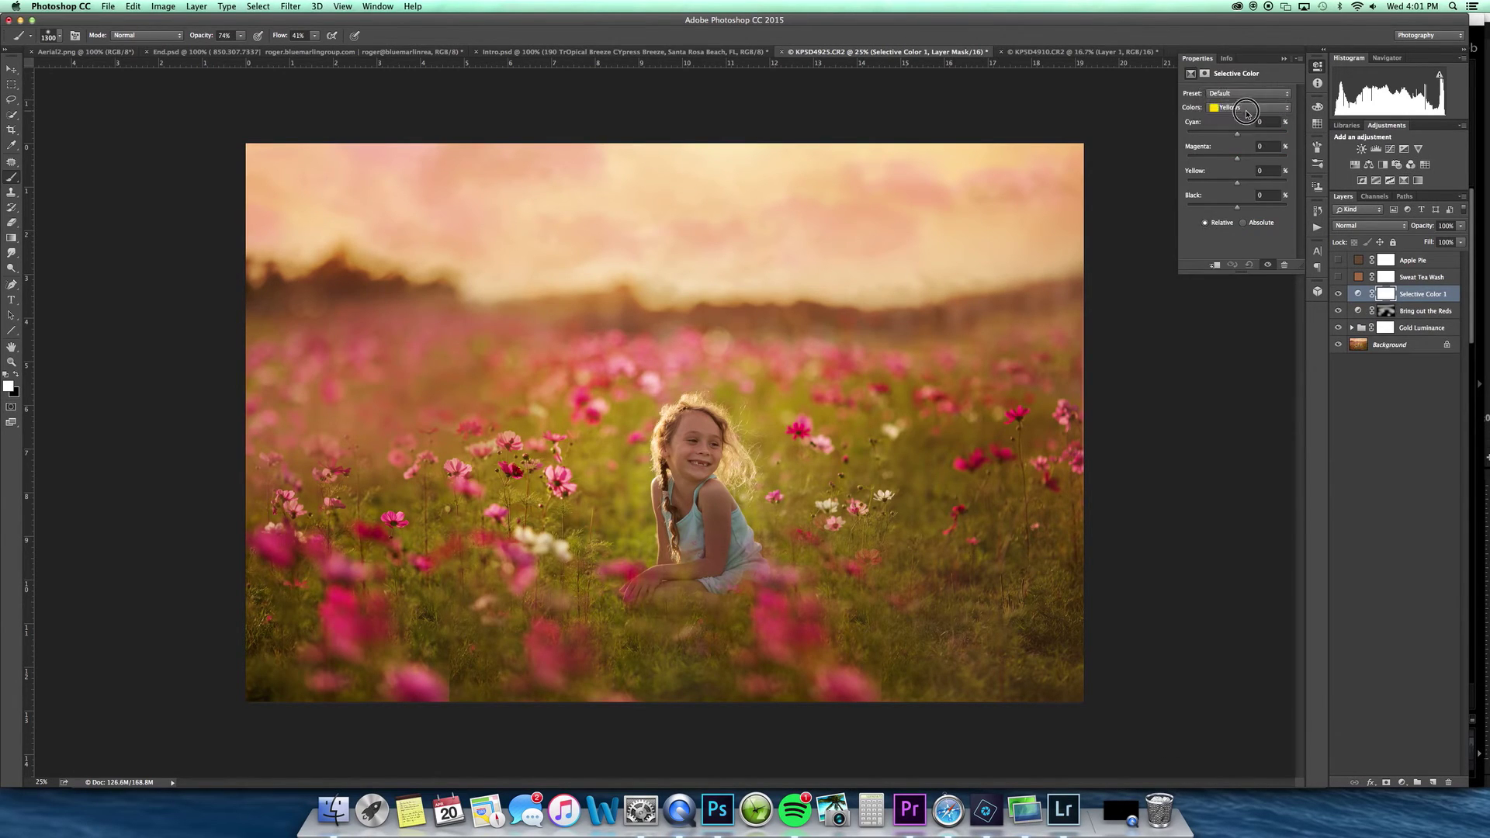
- Try shifting the Greens in the Selective Color adjustment and reset their sliders to 0
{"action": "left_click", "coordinate": [1249, 107]}
{"action": "left_click", "coordinate": [1253, 134]}
{"action": "left_click_drag", "start_coordinate": [1238, 134], "coordinate": [1257, 210]}
{"action": "left_click", "coordinate": [1196, 122]}
{"action": "left_click", "coordinate": [1199, 148]}
{"action": "double_click", "coordinate": [1197, 172]}
{"action": "double_click", "coordinate": [1190, 199]}
- Set the Yellows' cyan to +16 in Selective Color 1 and compare the image with and without the adjustment
{"action": "left_click", "coordinate": [1240, 111]}
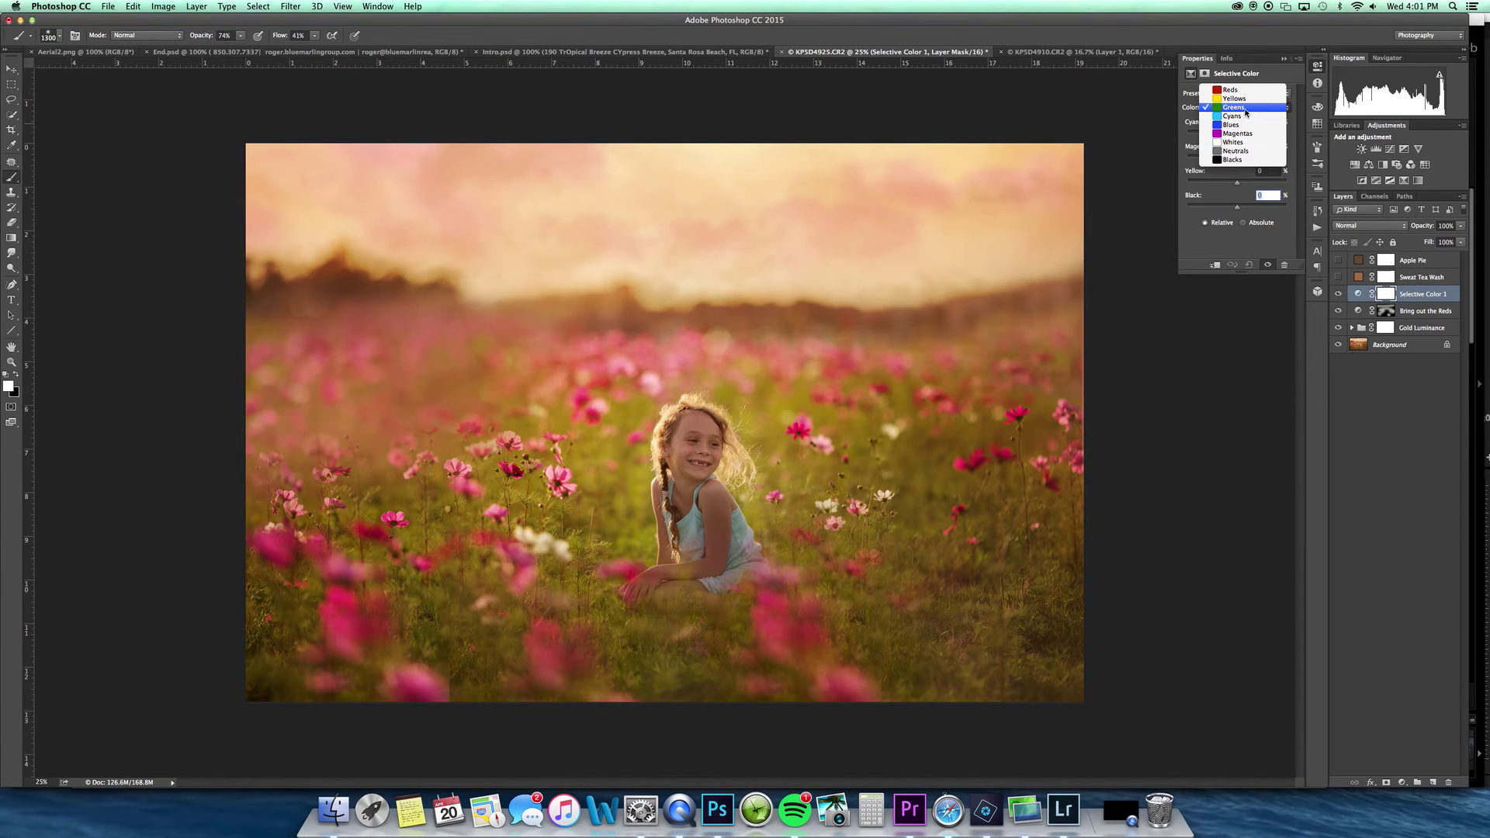
{"action": "left_click", "coordinate": [1234, 98]}
{"action": "left_click_drag", "start_coordinate": [1238, 136], "coordinate": [1246, 136]}
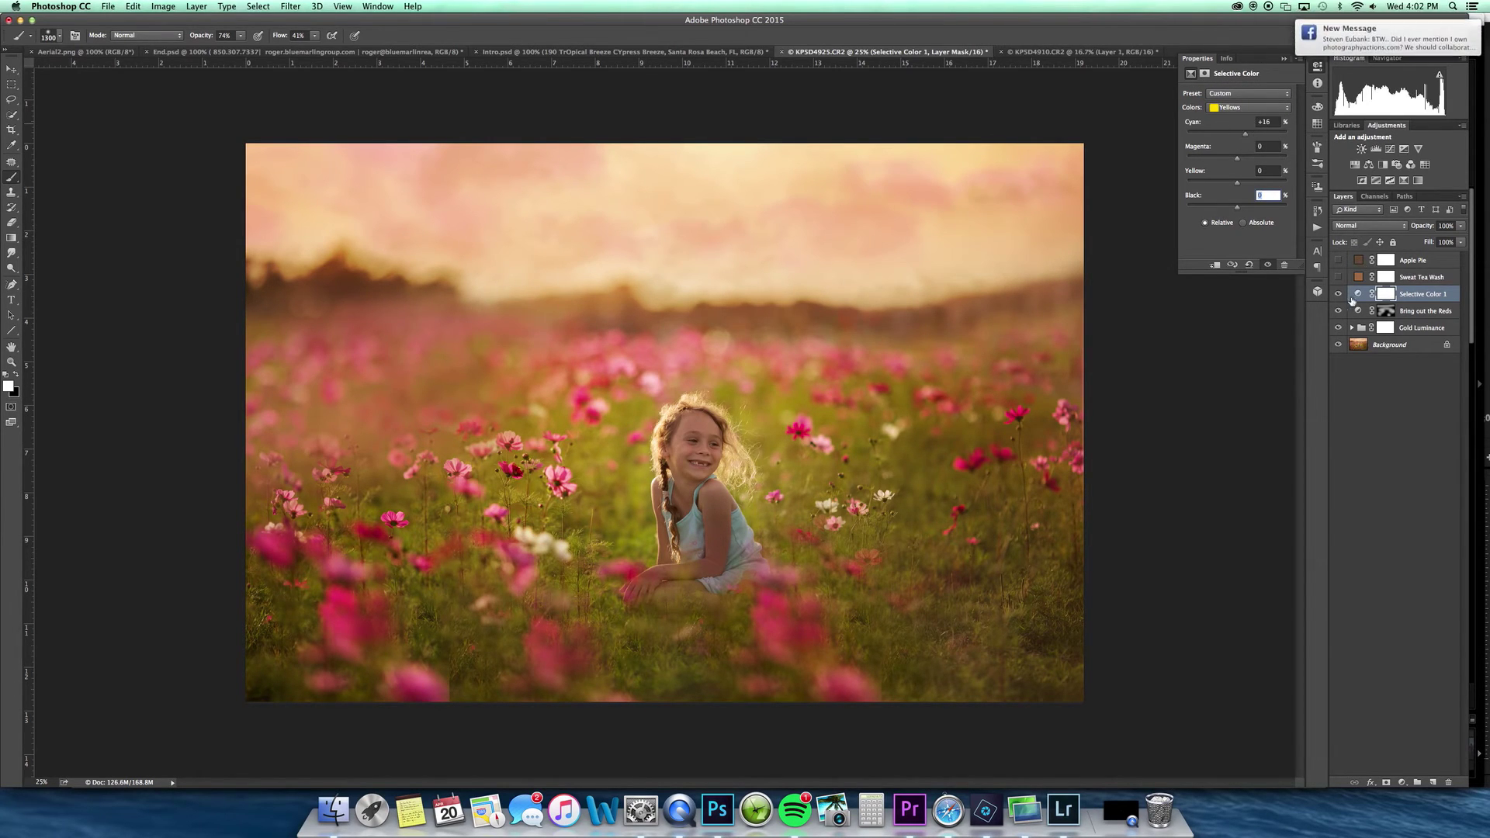
{"action": "left_click", "coordinate": [1339, 296]}
{"action": "left_click", "coordinate": [1339, 295]}
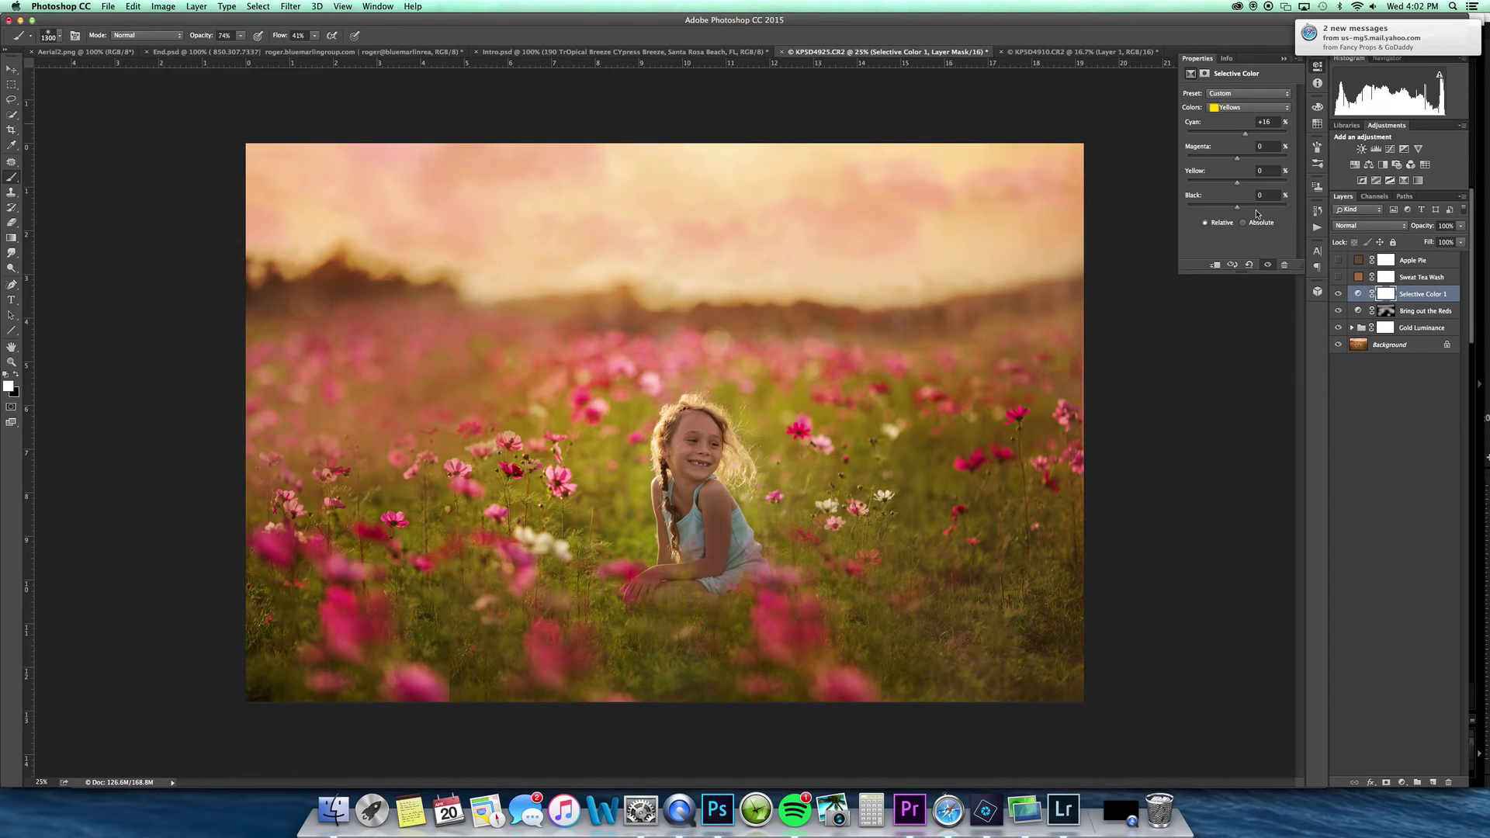
- Set the Yellows' black to +17 and yellow to -10 in Selective Color 1, and compare the effect
{"action": "mouse_move", "coordinate": [1237, 207]}
{"action": "left_mouse_down"}
{"action": "mouse_move", "coordinate": [1213, 184]}
{"action": "mouse_move", "coordinate": [1232, 184]}
{"action": "left_mouse_up"}
{"action": "left_click", "coordinate": [1338, 294]}
{"action": "left_click", "coordinate": [1338, 294]}
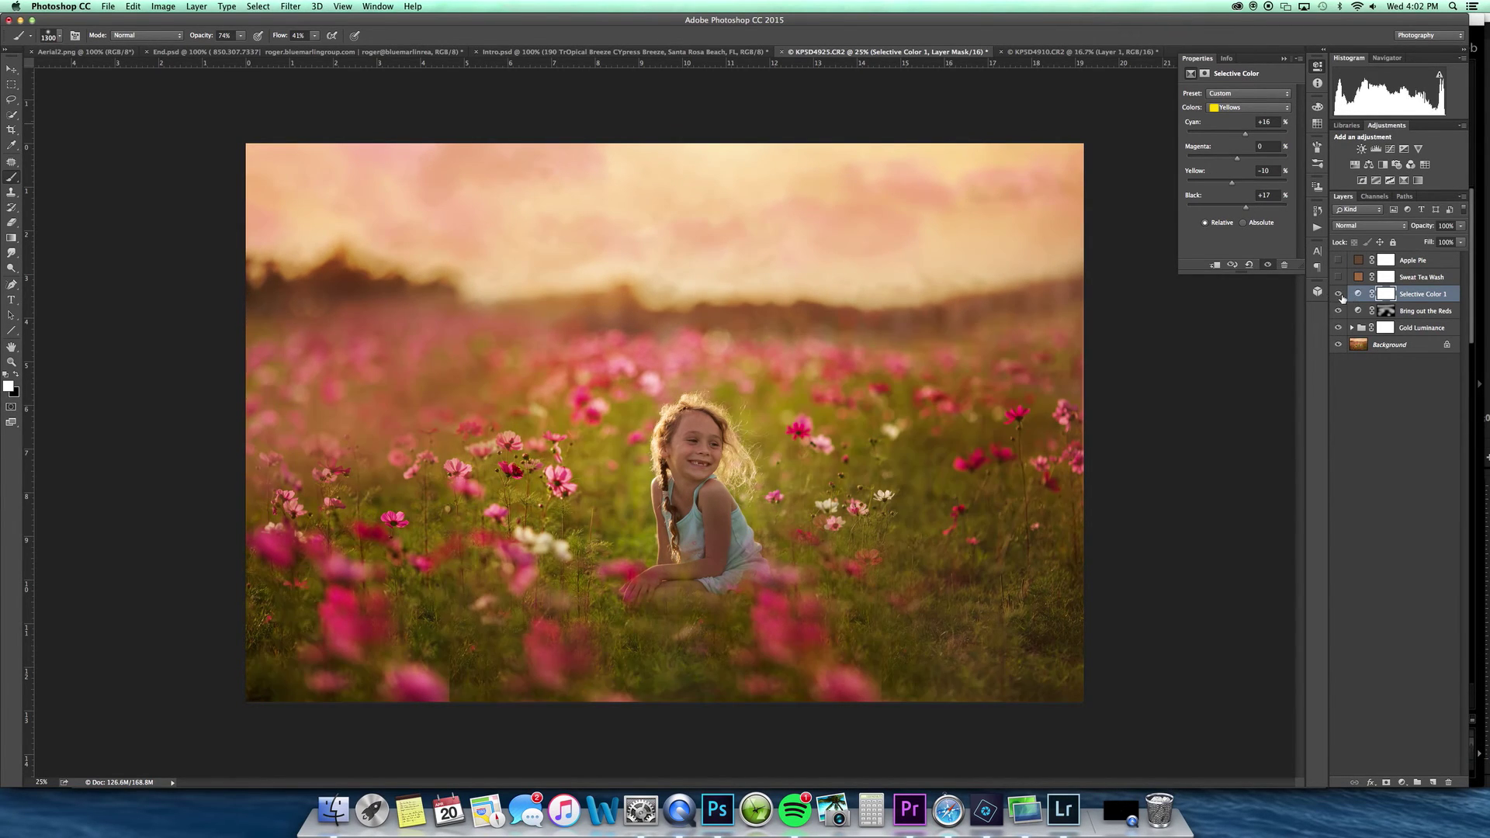
- Show the Apple Pie and Sweat Tea Wash layers again and set Apple Pie's opacity to about 21%
{"action": "left_click_drag", "start_coordinate": [1343, 266], "coordinate": [1341, 279]}
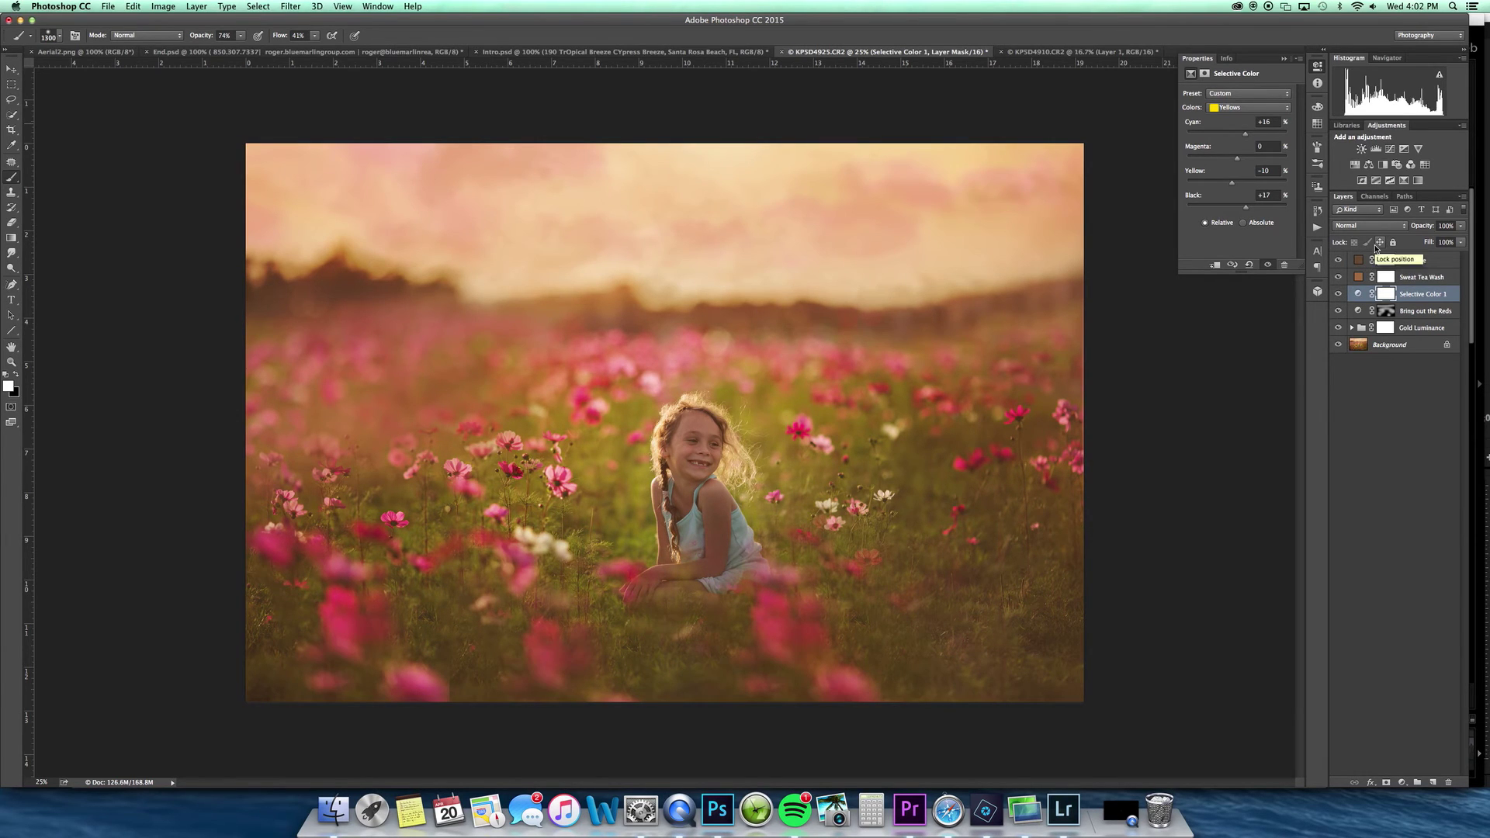
{"action": "left_click", "coordinate": [1399, 344]}
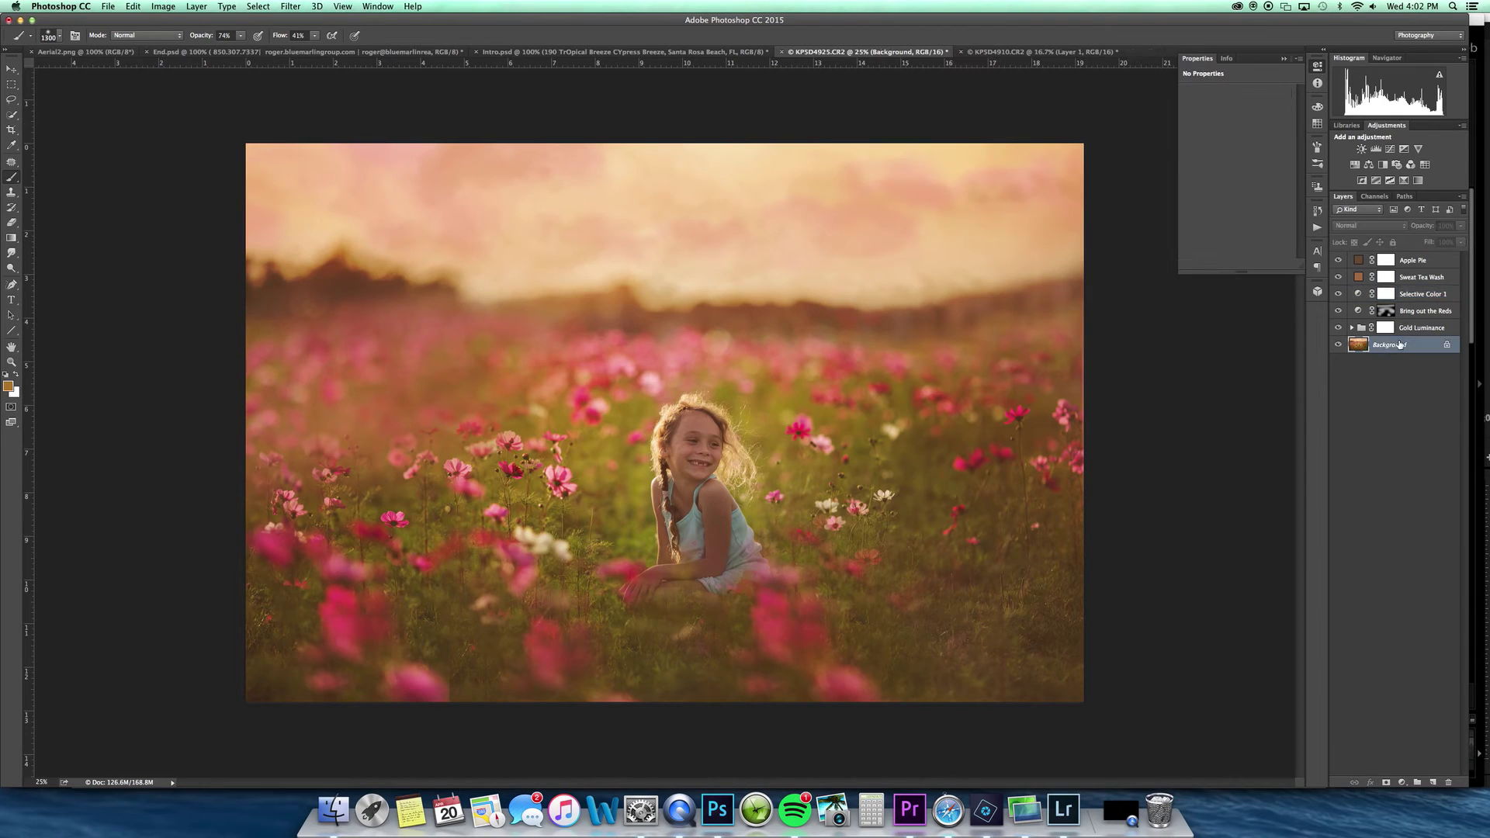
{"action": "left_click", "coordinate": [1441, 263]}
{"action": "left_click", "coordinate": [1464, 227]}
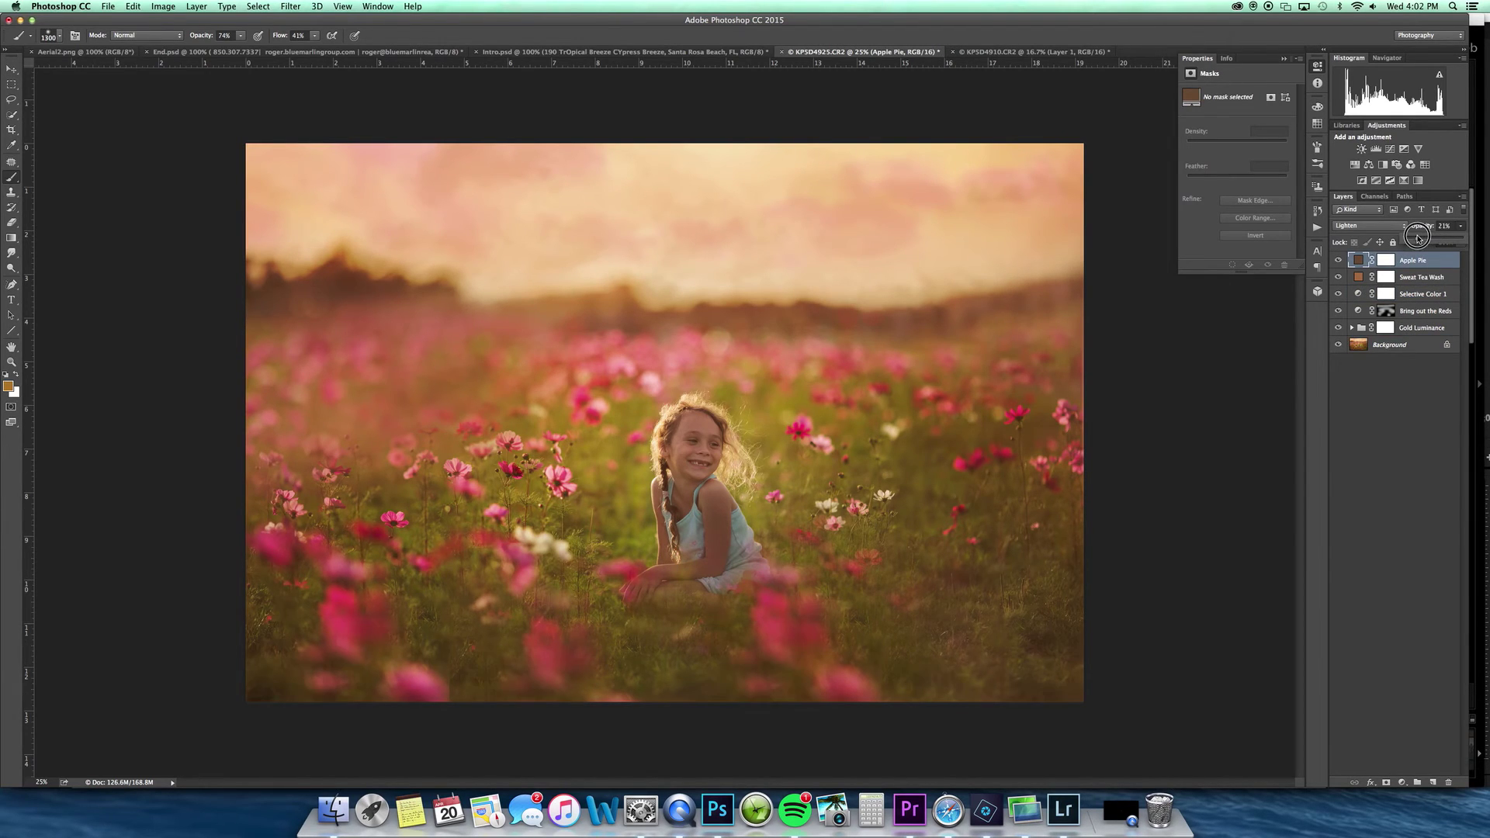
- Lower Sweat Tea Wash to 5% opacity and merge all visible layers into the Background
{"action": "left_click", "coordinate": [1420, 277]}
{"action": "left_click", "coordinate": [1459, 227]}
{"action": "left_click", "coordinate": [1340, 277]}
{"action": "left_click", "coordinate": [1340, 276]}
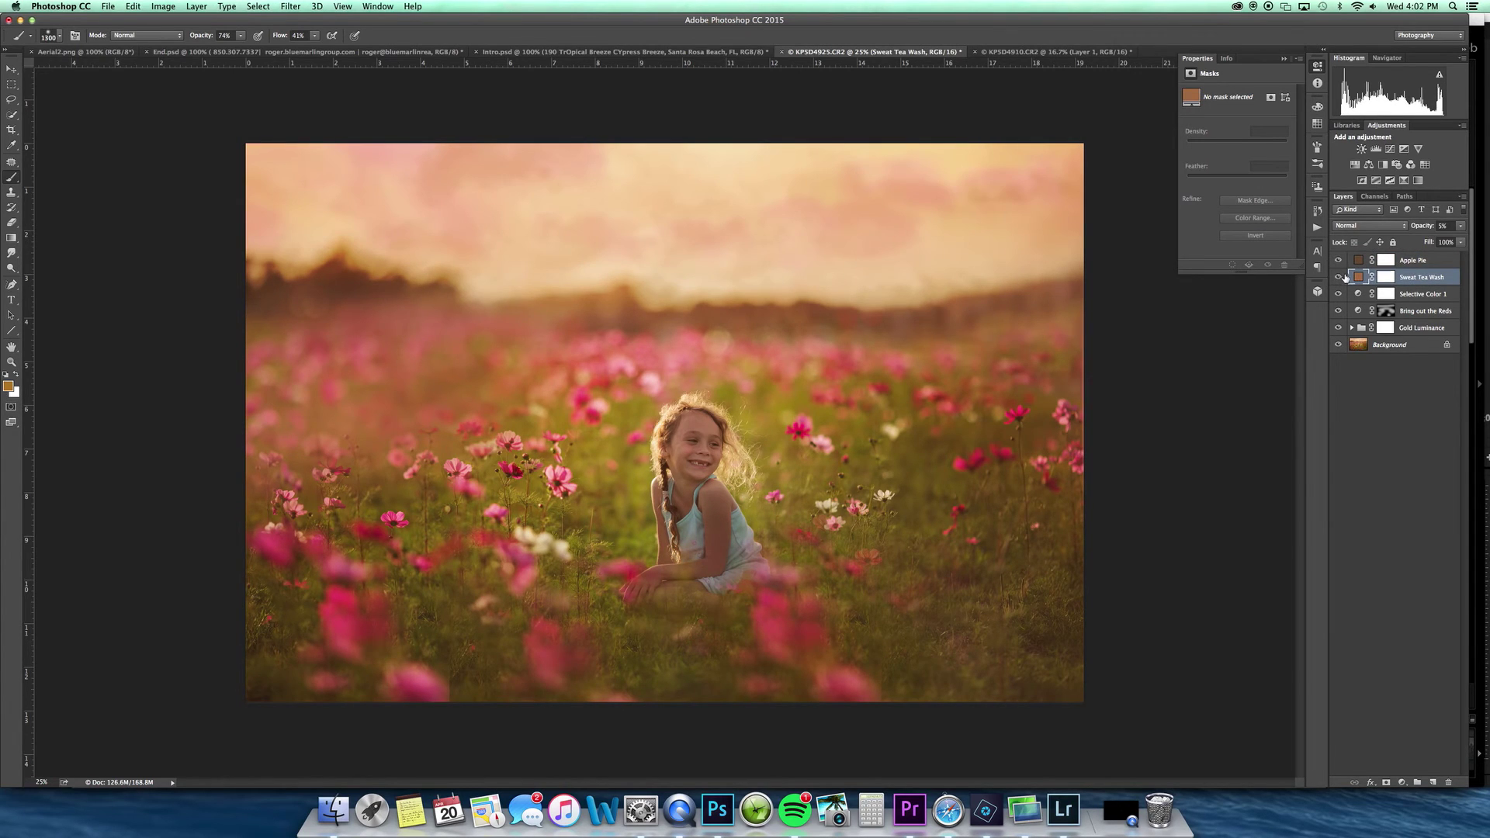
{"action": "key", "text": "shift+super+e"}
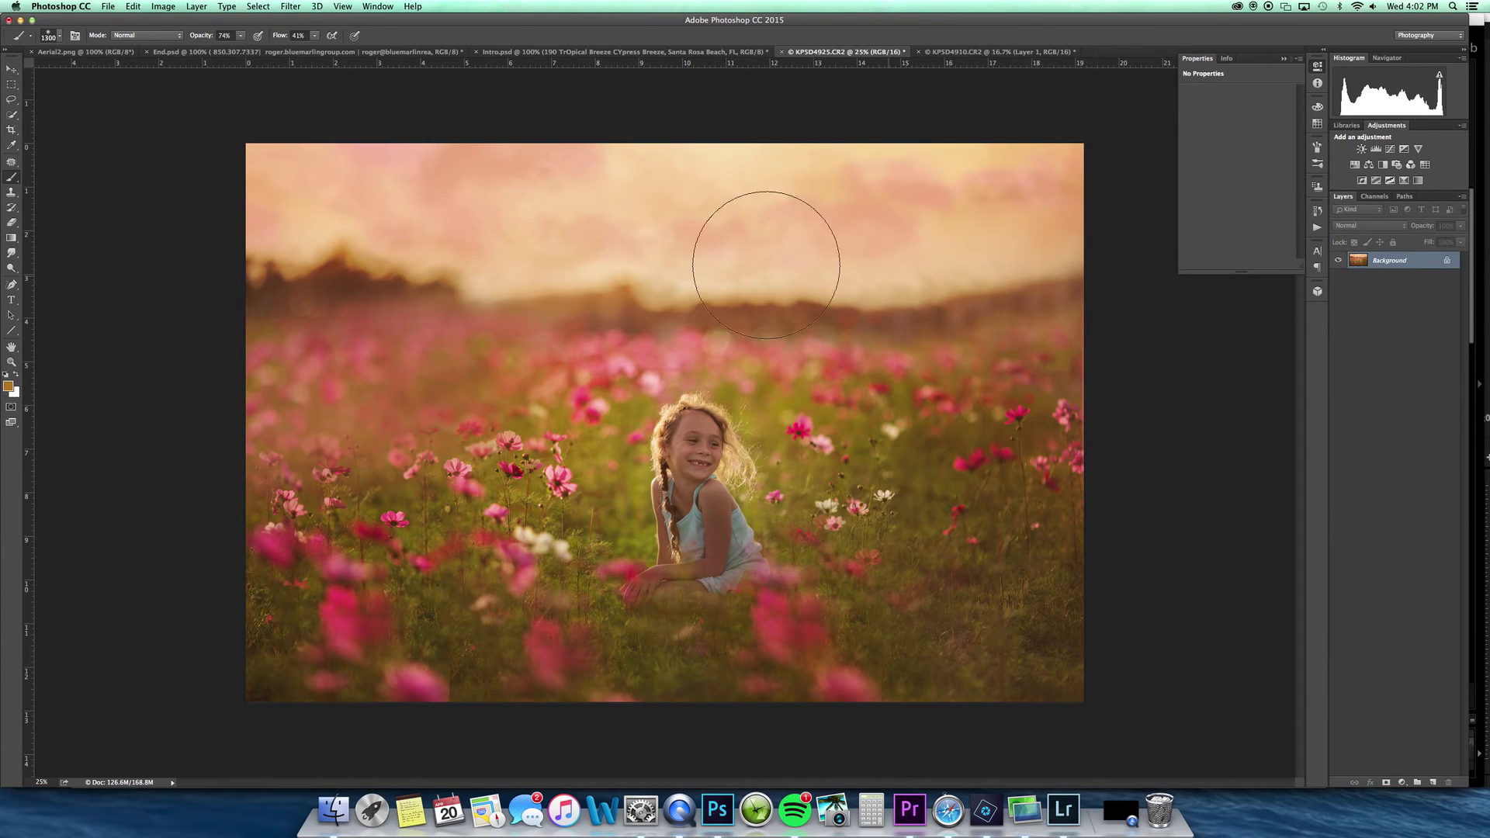
- Duplicate the Background layer and apply a Gaussian Blur with a 3.9-pixel radius to the copy
{"action": "key", "text": "super+j"}
{"action": "left_click", "coordinate": [288, 6]}
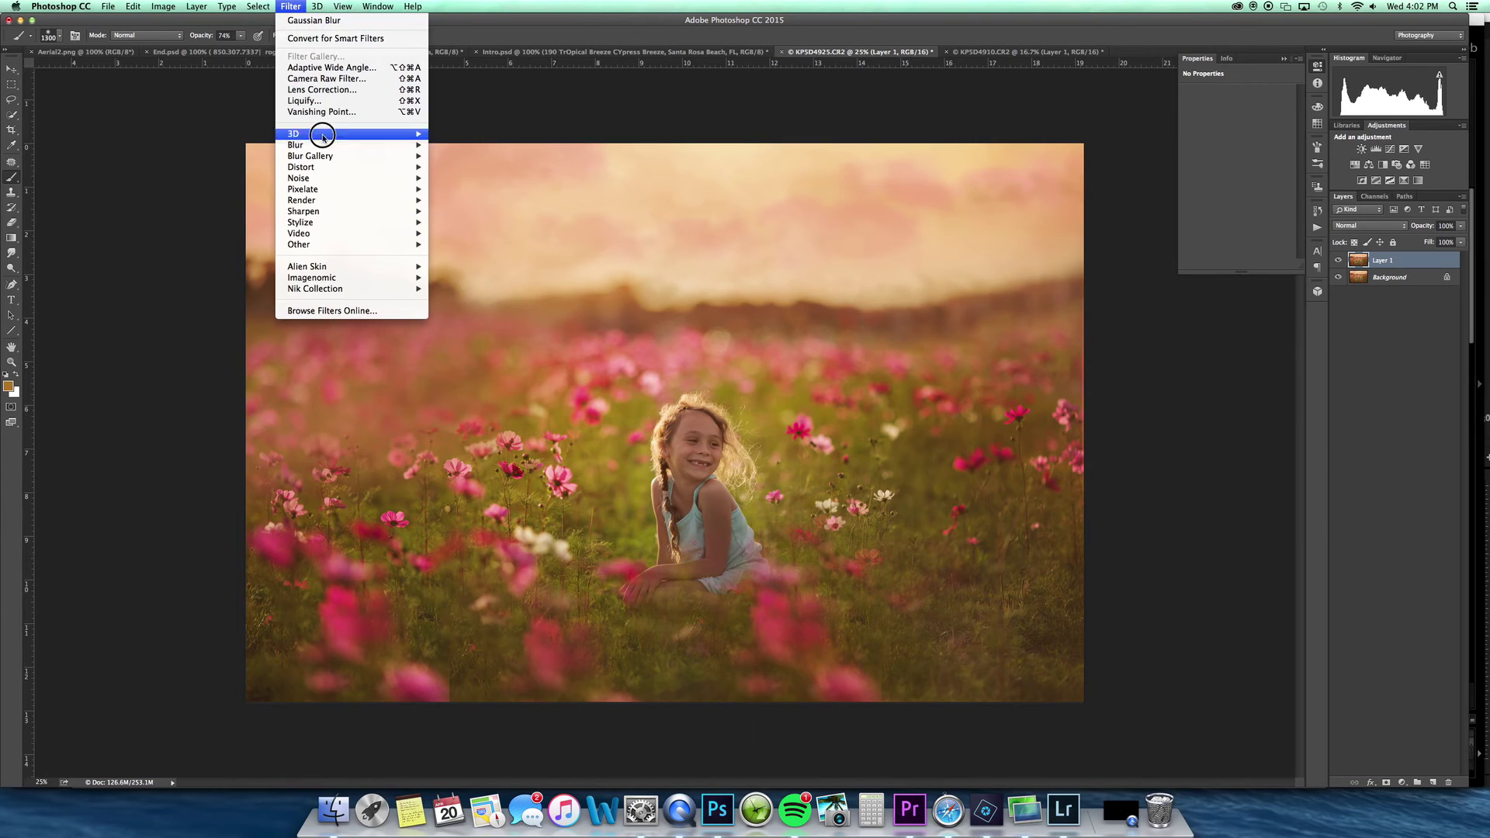
{"action": "mouse_move", "coordinate": [322, 146]}
{"action": "left_click", "coordinate": [465, 189]}
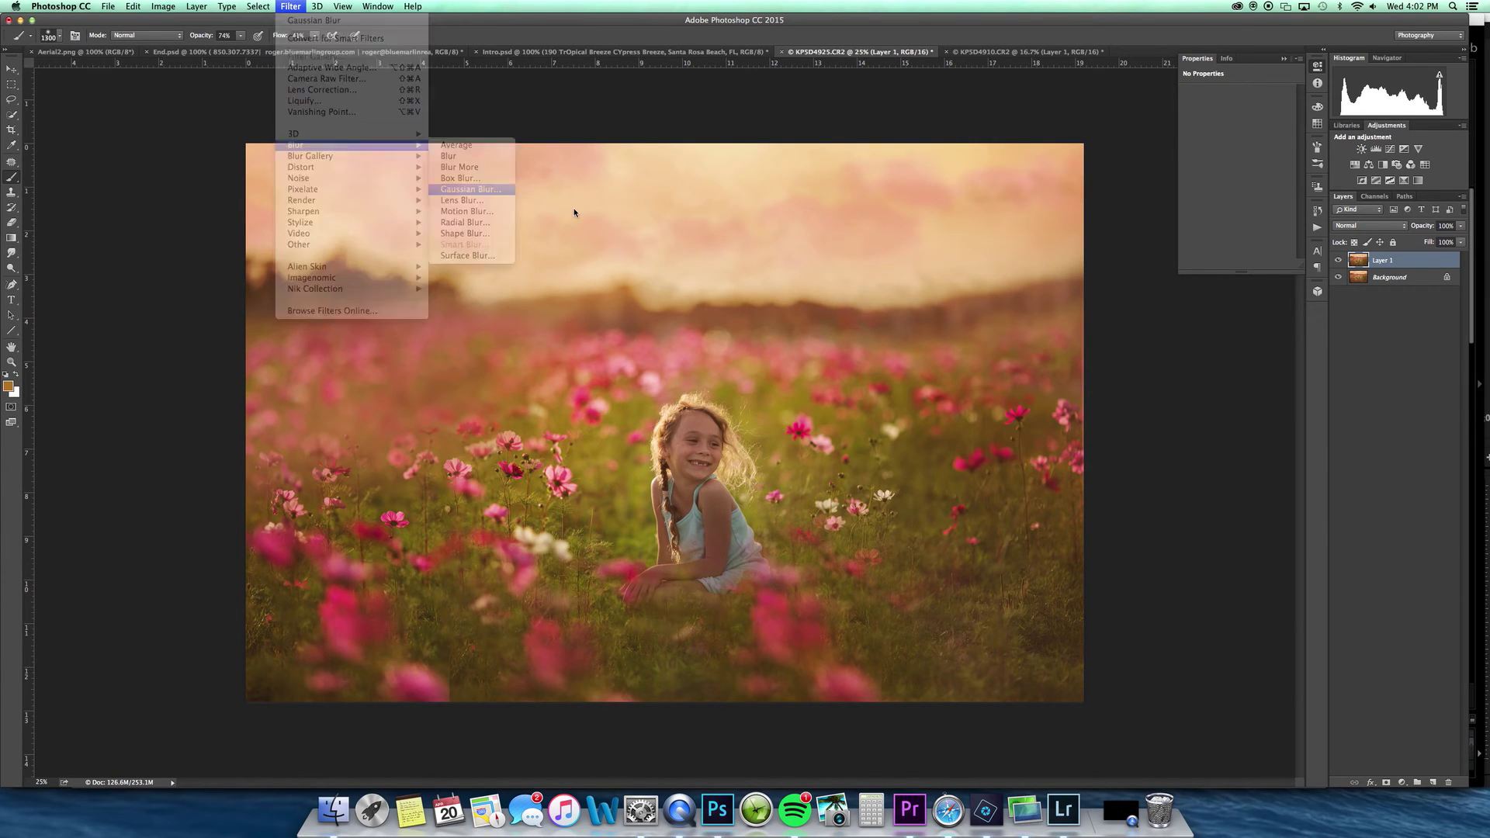
{"action": "left_click", "coordinate": [1047, 402]}
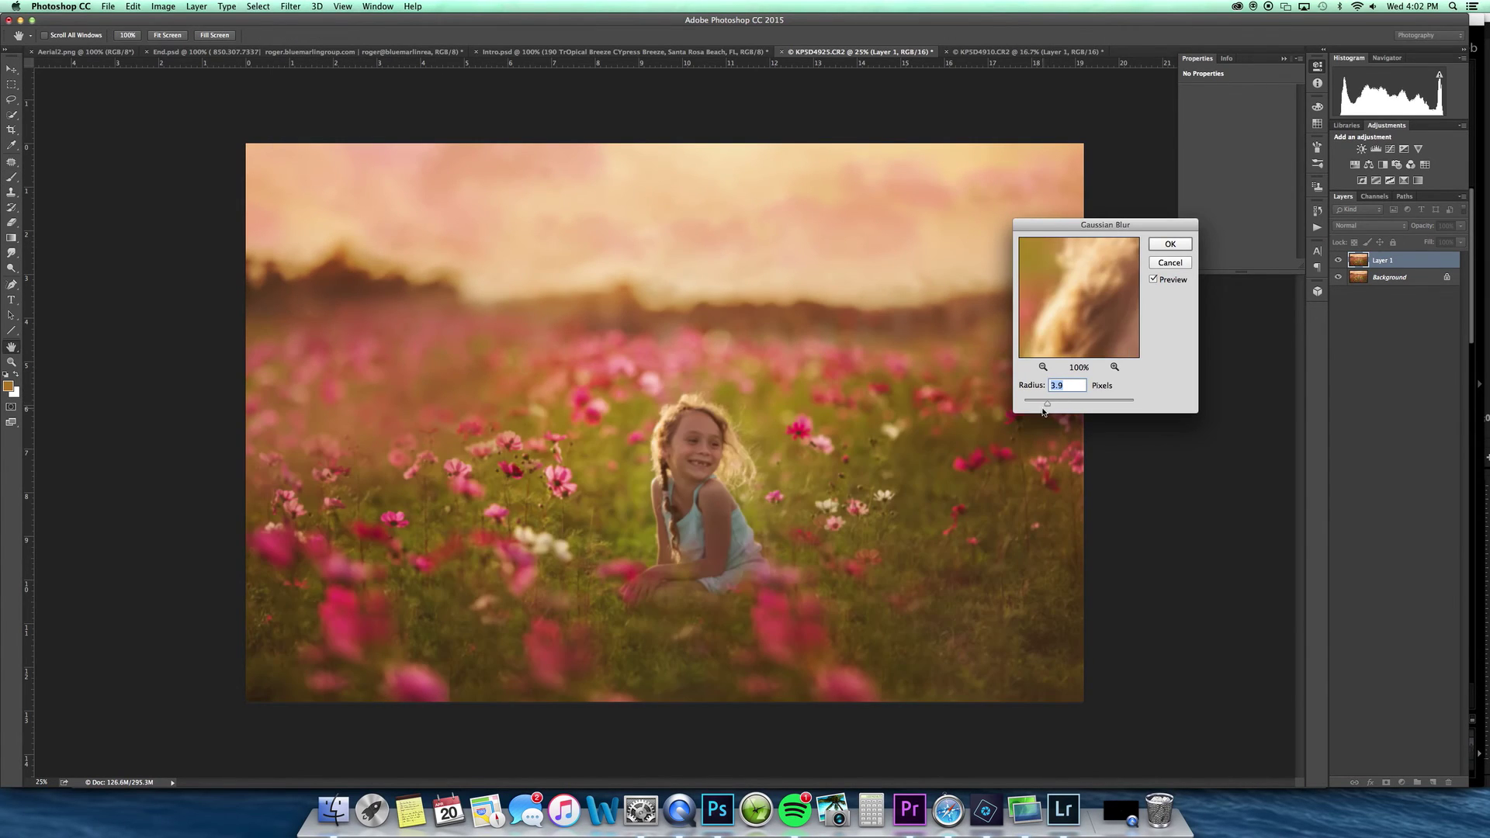
{"action": "left_click", "coordinate": [1164, 251]}
{"action": "key", "text": "b"}
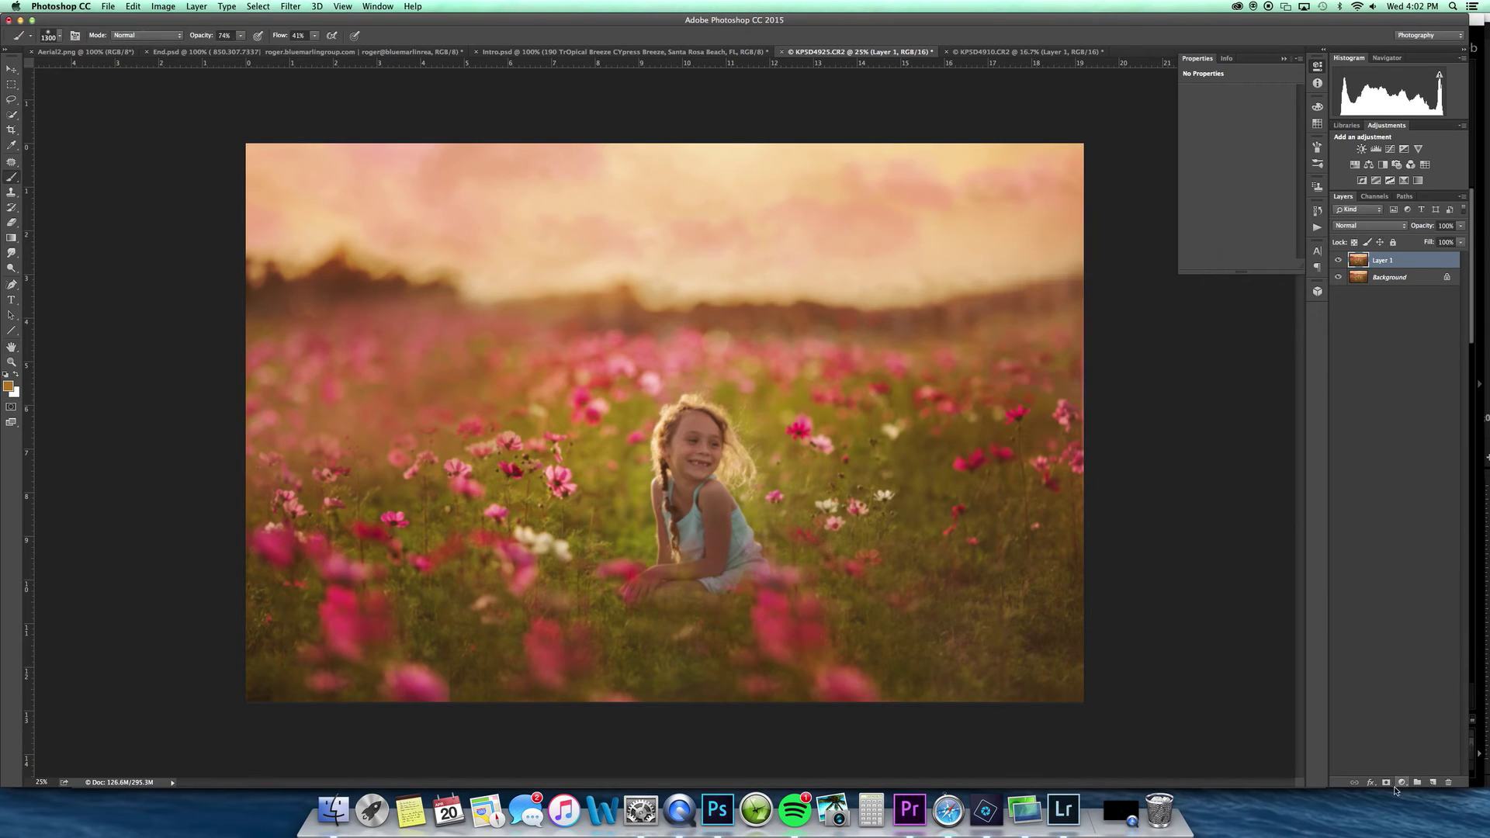
- Add a black mask to the blurred layer, paint the blur in over the sky, and merge it into the Background
{"action": "left_click", "coordinate": [1386, 782]}
{"action": "key", "text": "d"}
{"action": "key", "text": "super+i"}
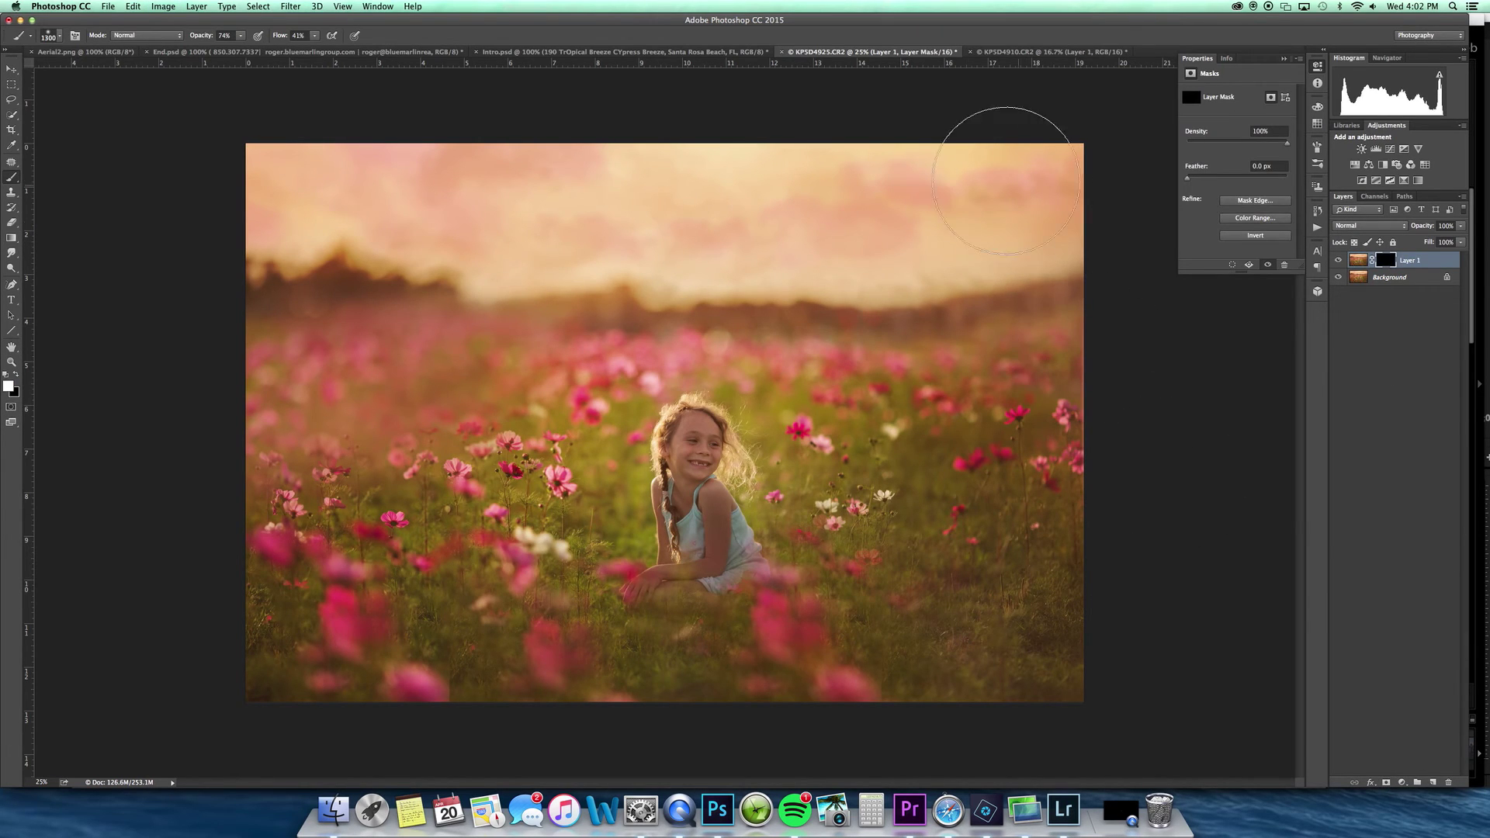
{"action": "mouse_move", "coordinate": [1012, 211]}
{"action": "left_mouse_down"}
{"action": "mouse_move", "coordinate": [810, 227]}
{"action": "mouse_move", "coordinate": [218, 202]}
{"action": "mouse_move", "coordinate": [515, 185]}
{"action": "mouse_move", "coordinate": [1084, 188]}
{"action": "mouse_move", "coordinate": [1030, 207]}
{"action": "mouse_move", "coordinate": [459, 243]}
{"action": "mouse_move", "coordinate": [270, 233]}
{"action": "left_mouse_up"}
{"action": "left_click", "coordinate": [1337, 261]}
{"action": "left_click", "coordinate": [1337, 262]}
{"action": "key", "text": "super+e"}
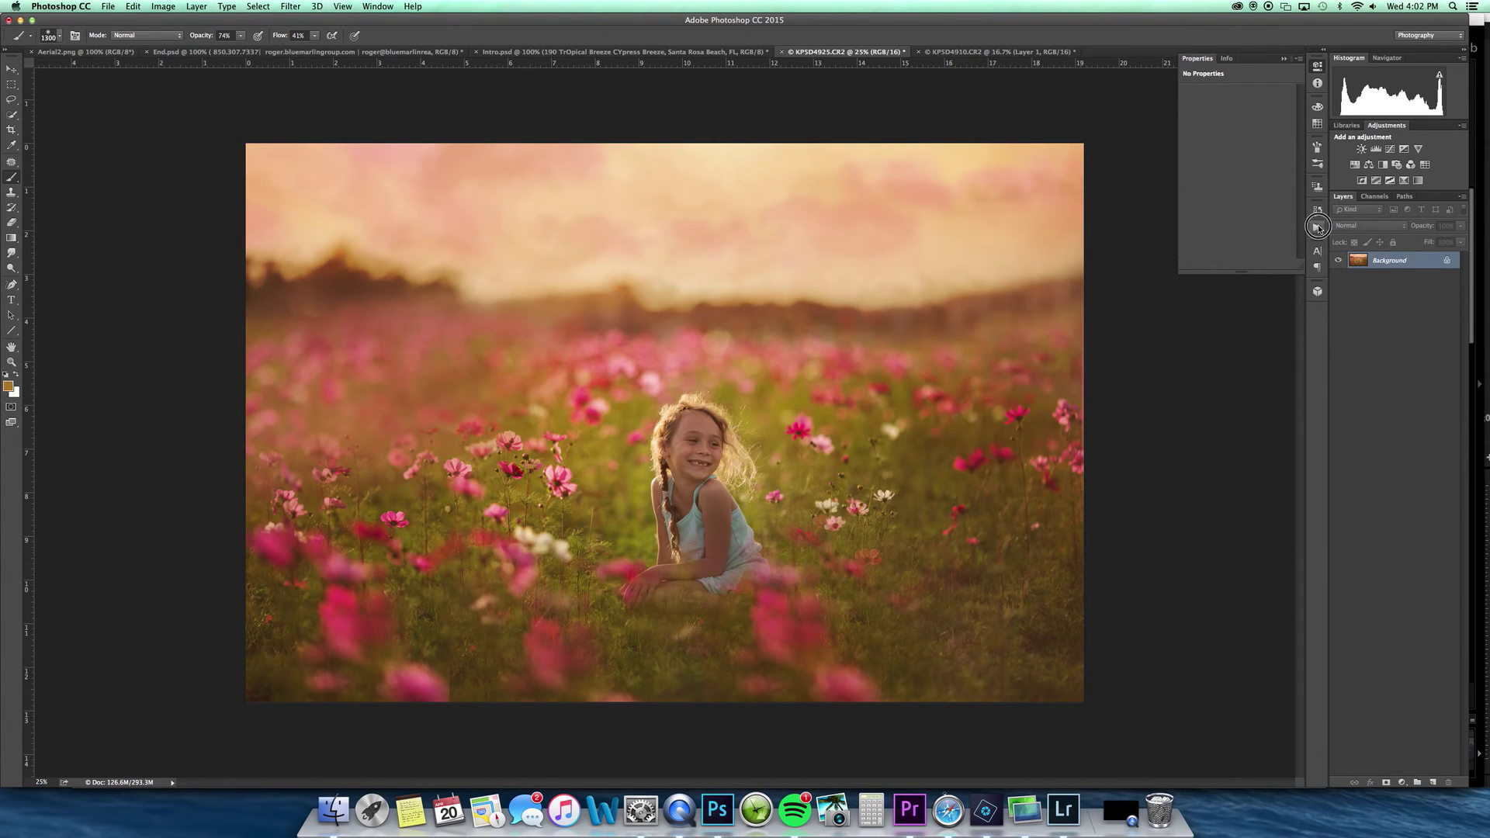
- Run the Brighten/Deepen action from The Kansas Collection and make white the painting color
{"action": "left_click", "coordinate": [1317, 227]}
{"action": "left_click_drag", "start_coordinate": [1300, 464], "coordinate": [1300, 222]}
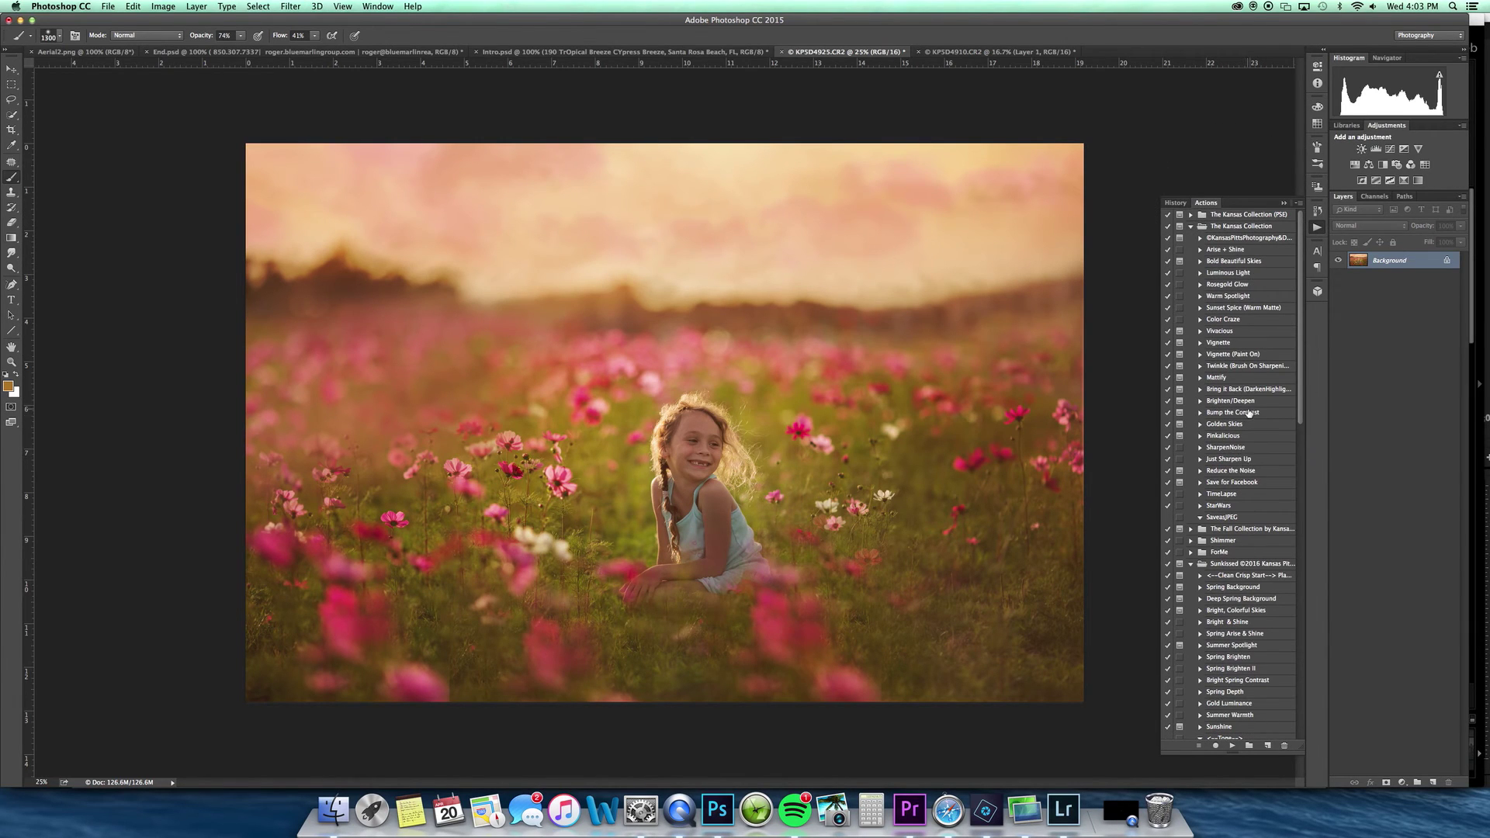
{"action": "double_click", "coordinate": [1248, 402], "text": "super"}
{"action": "key", "text": "Return"}
{"action": "key", "text": "x"}
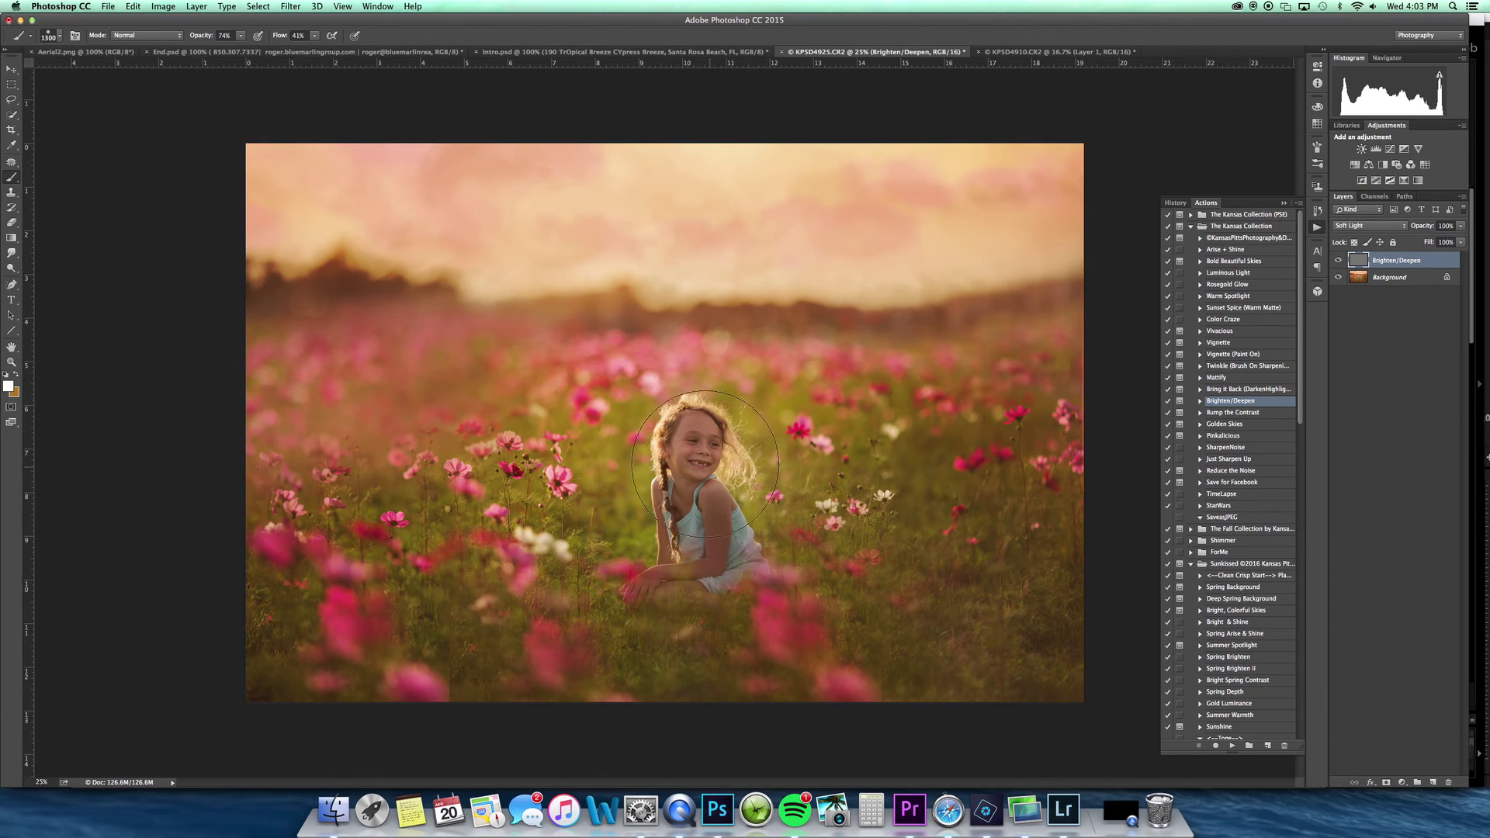
- Brighten the girl with white on the Brighten/Deepen layer, lower its opacity to about 24%, and merge it into the Background
{"action": "left_click_drag", "start_coordinate": [705, 508], "coordinate": [699, 540]}
{"action": "left_click", "coordinate": [1460, 226]}
{"action": "left_click_drag", "start_coordinate": [1459, 237], "coordinate": [1426, 237]}
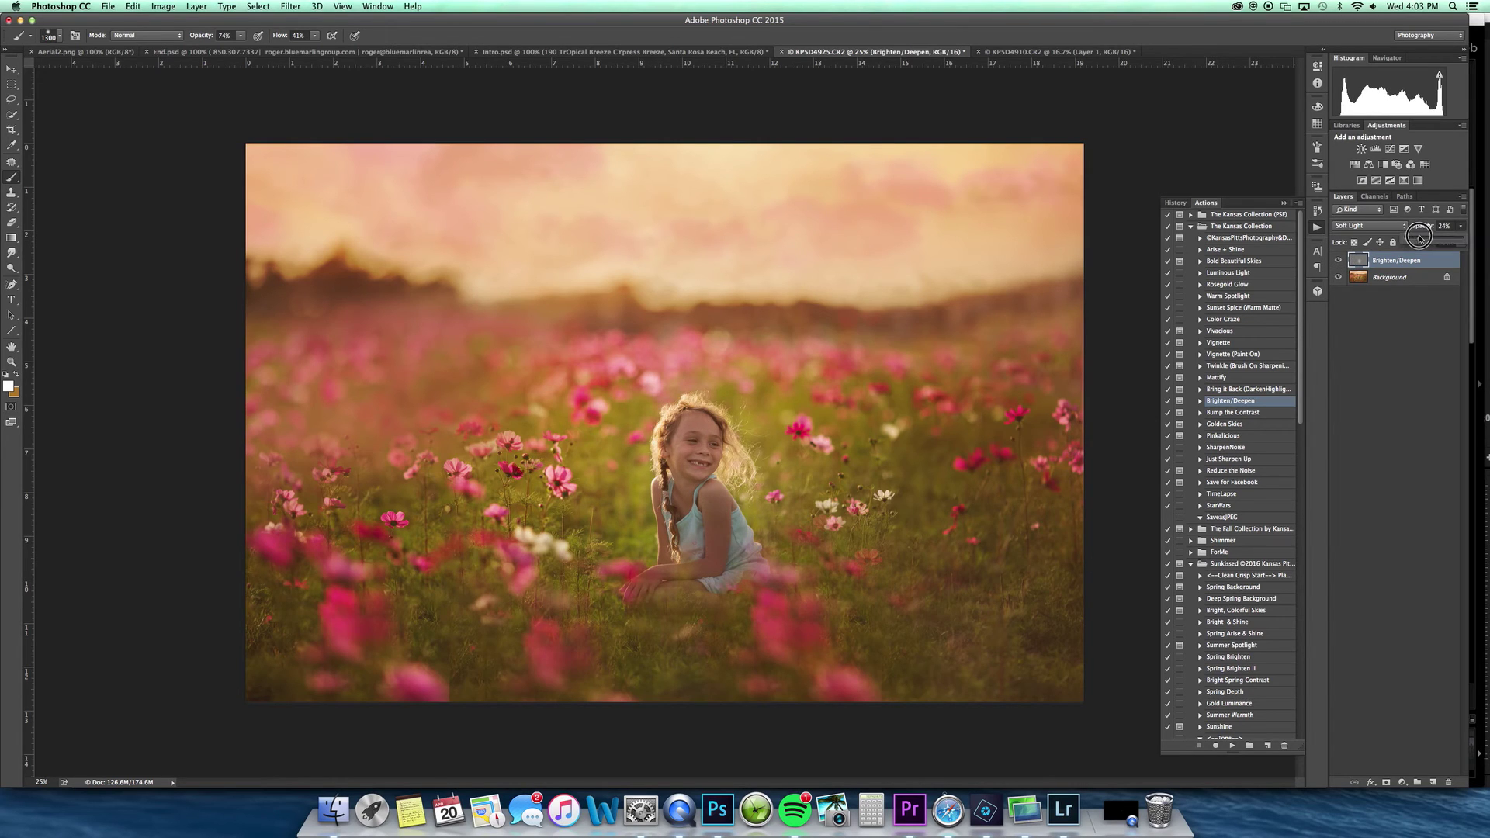
{"action": "left_click", "coordinate": [1339, 261]}
{"action": "left_click", "coordinate": [1338, 262]}
{"action": "key", "text": "super+e"}
- Add a new layer above the Background and pick the light orange color #eaca91 as the background color
{"action": "left_click", "coordinate": [1433, 780]}
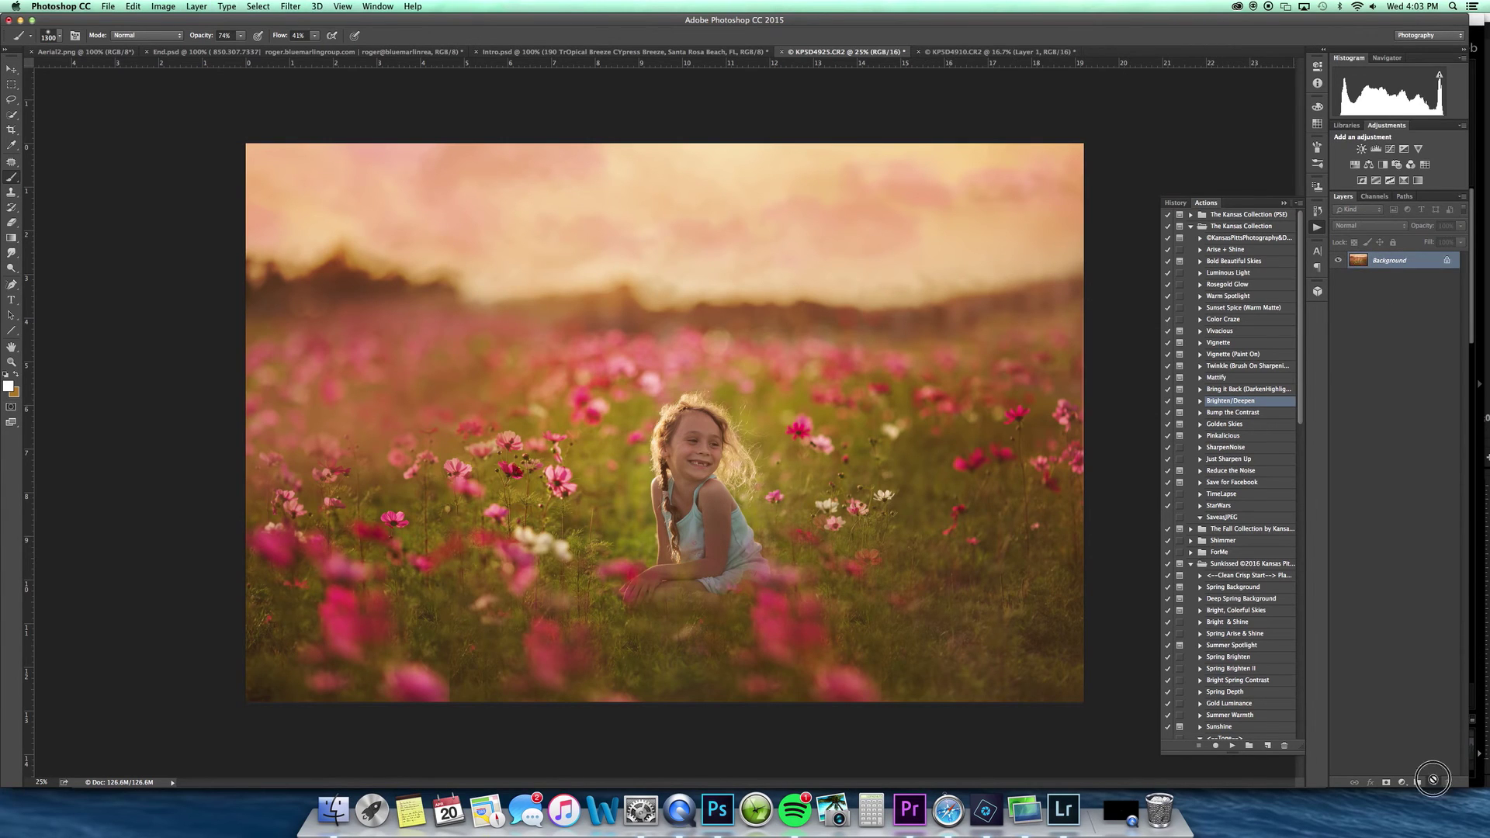
{"action": "left_click", "coordinate": [14, 392]}
{"action": "left_click", "coordinate": [7, 388]}
{"action": "left_click", "coordinate": [168, 578]}
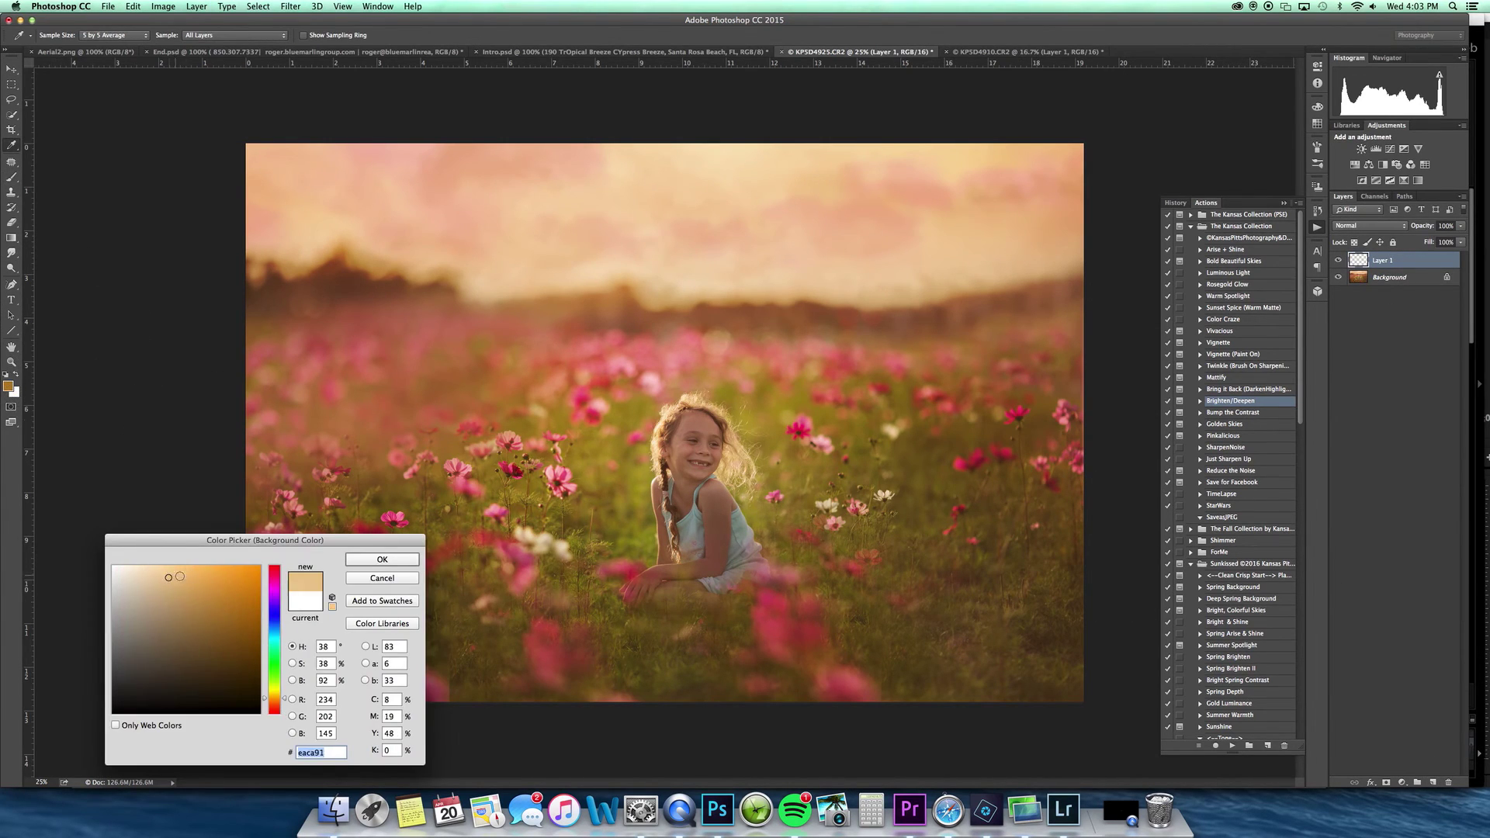
{"action": "left_click", "coordinate": [353, 562]}
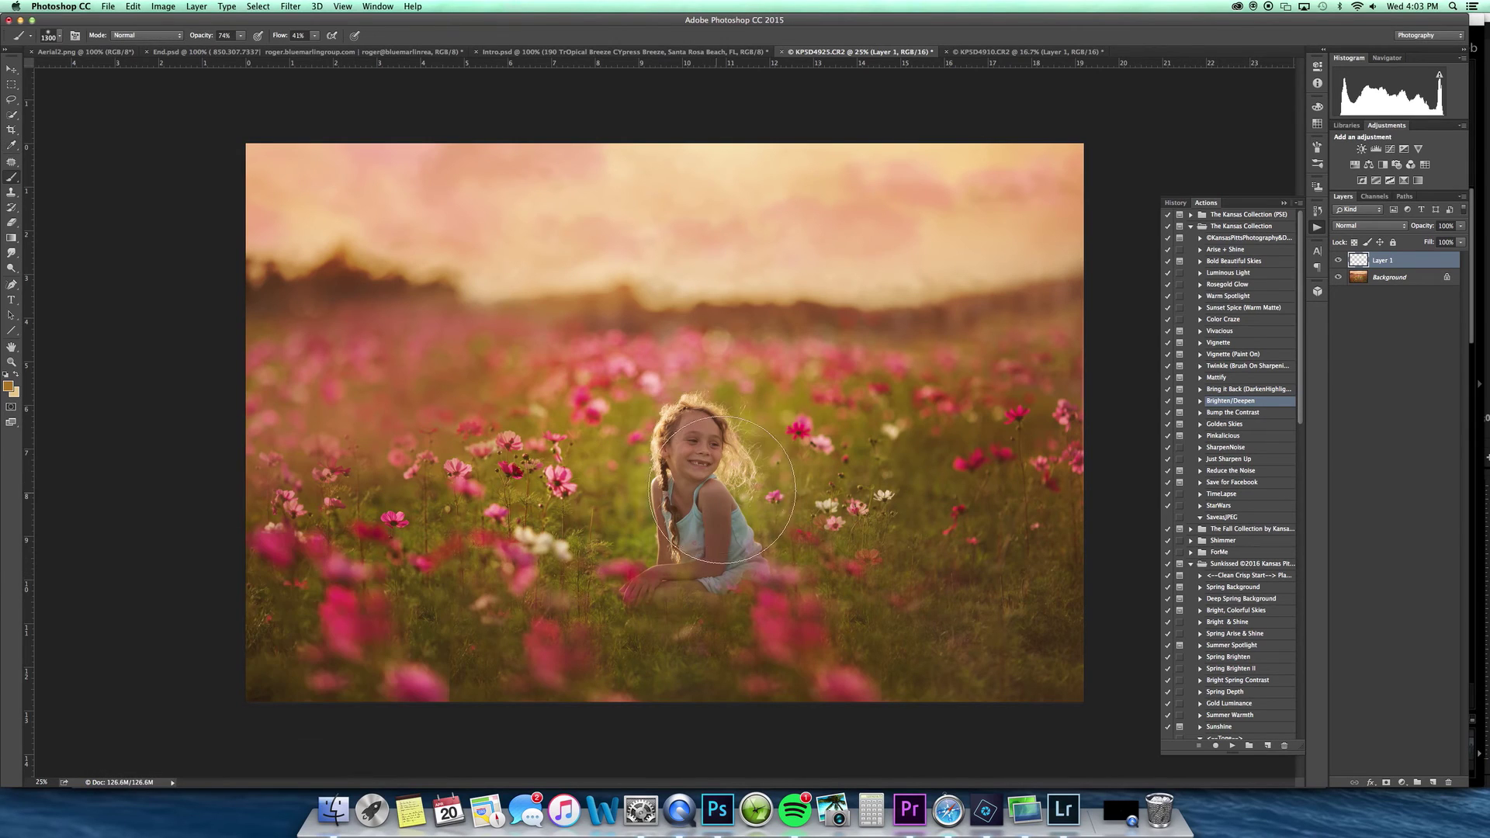
- Try an orange glow painted over the girl in Overlay mode with alternative blend modes, and delete that layer
{"action": "left_click", "coordinate": [1366, 226]}
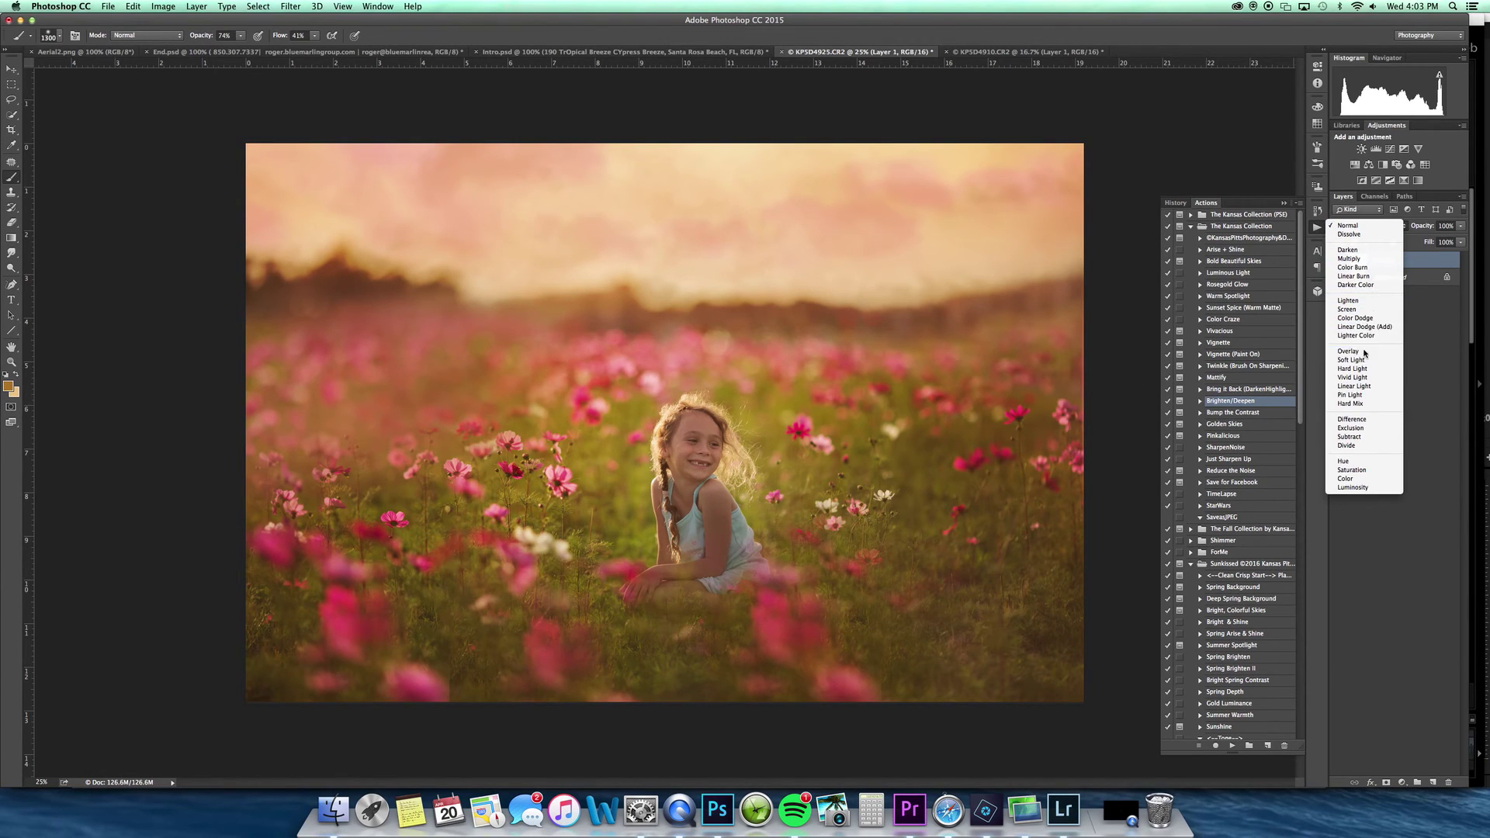
{"action": "left_click", "coordinate": [1363, 351]}
{"action": "mouse_move", "coordinate": [652, 512]}
{"action": "left_mouse_down"}
{"action": "mouse_move", "coordinate": [665, 549]}
{"action": "mouse_move", "coordinate": [741, 543]}
{"action": "left_mouse_up"}
{"action": "left_click", "coordinate": [1372, 231]}
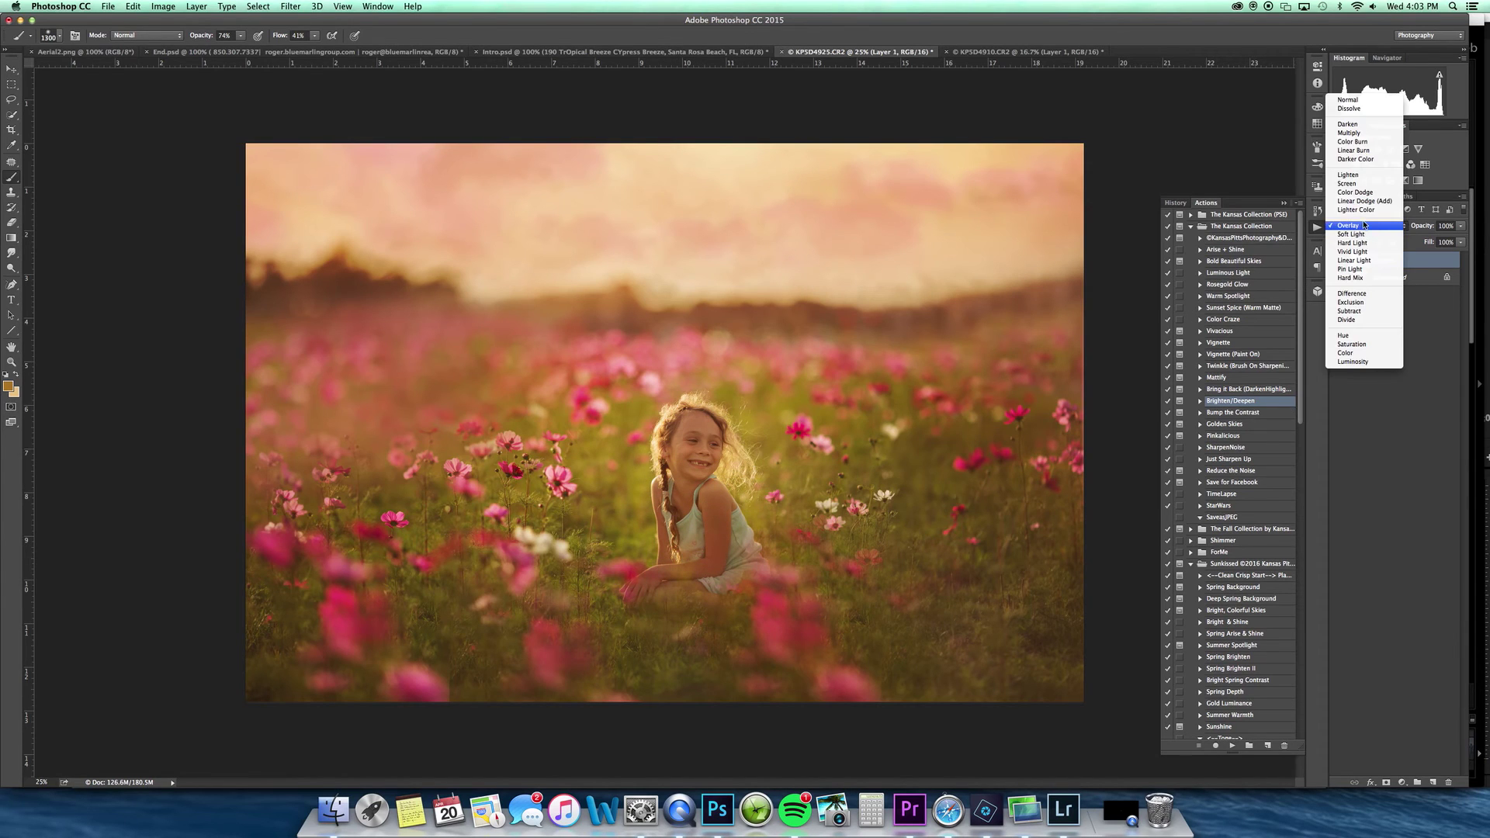
{"action": "left_click", "coordinate": [1366, 238]}
{"action": "left_click", "coordinate": [1360, 227]}
{"action": "left_click", "coordinate": [1362, 216]}
{"action": "key", "text": "Delete"}
- Add a new layer in Overlay mode and set the foreground color to pale cream #f8e0b5
{"action": "left_click", "coordinate": [1433, 781]}
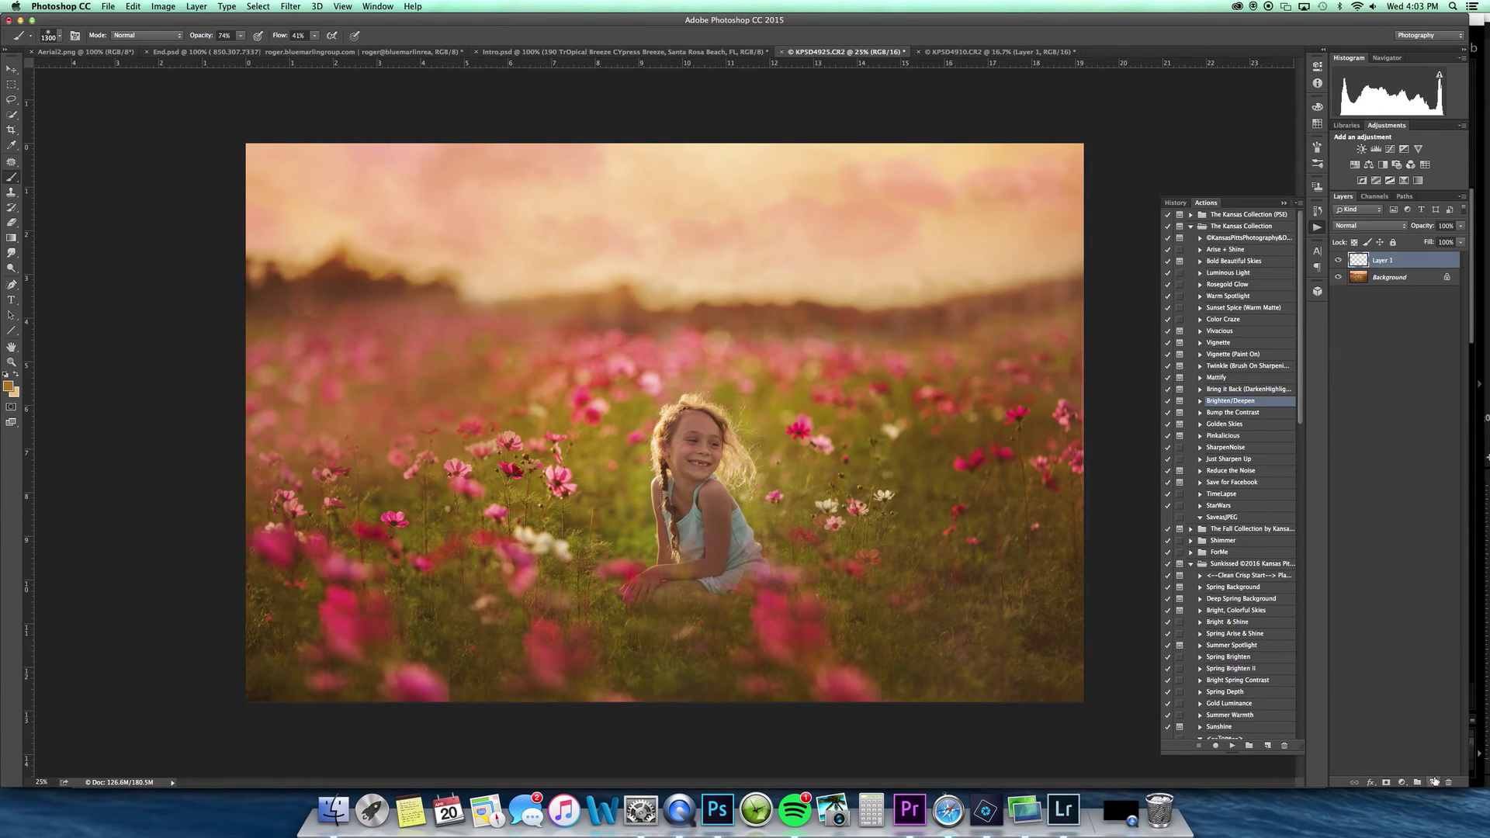
{"action": "left_click", "coordinate": [11, 386]}
{"action": "left_click", "coordinate": [152, 569]}
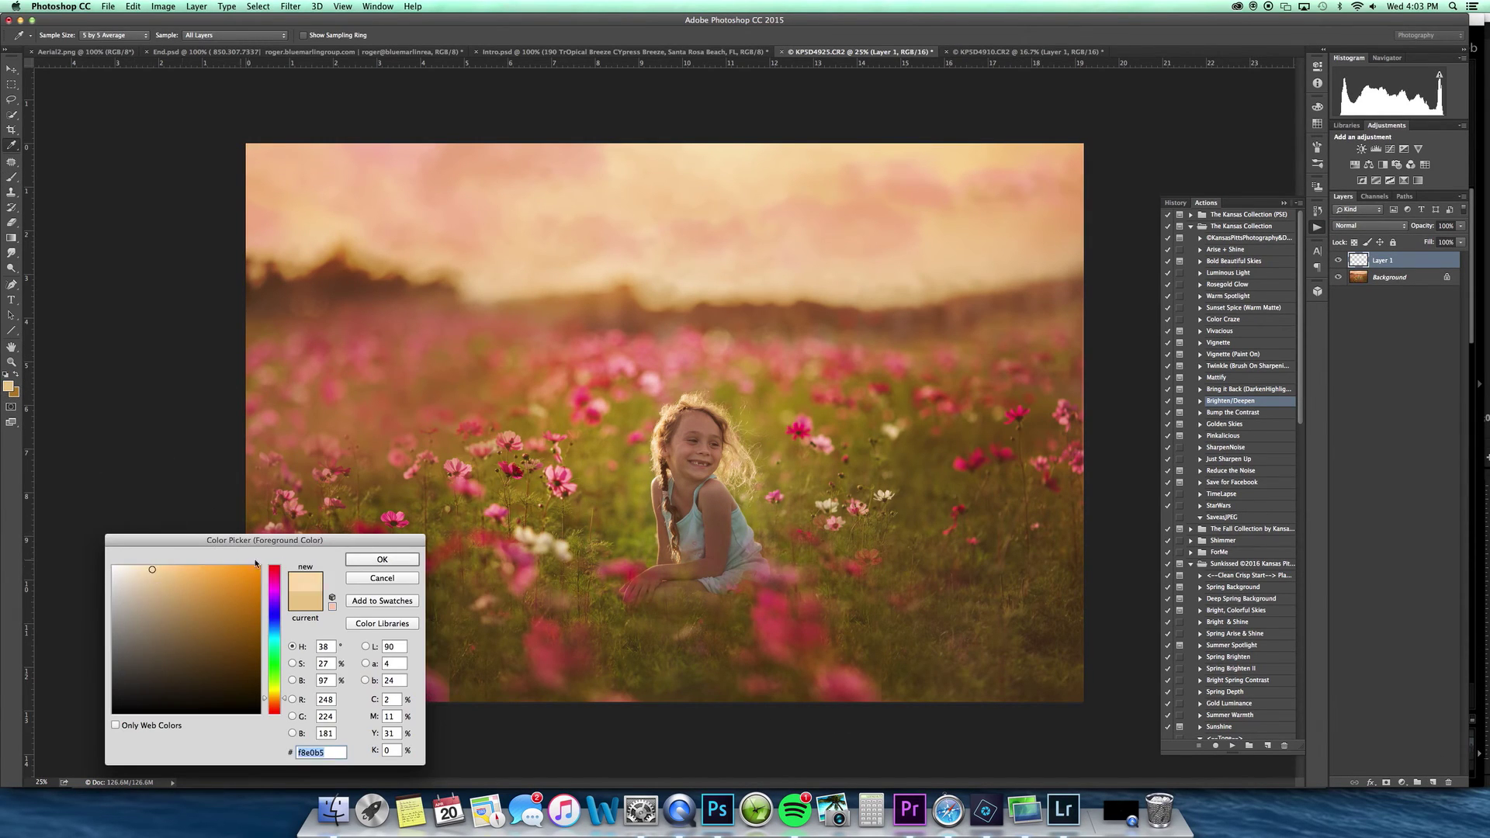
{"action": "left_click", "coordinate": [356, 560]}
{"action": "key", "text": "b"}
{"action": "left_click", "coordinate": [1367, 225]}
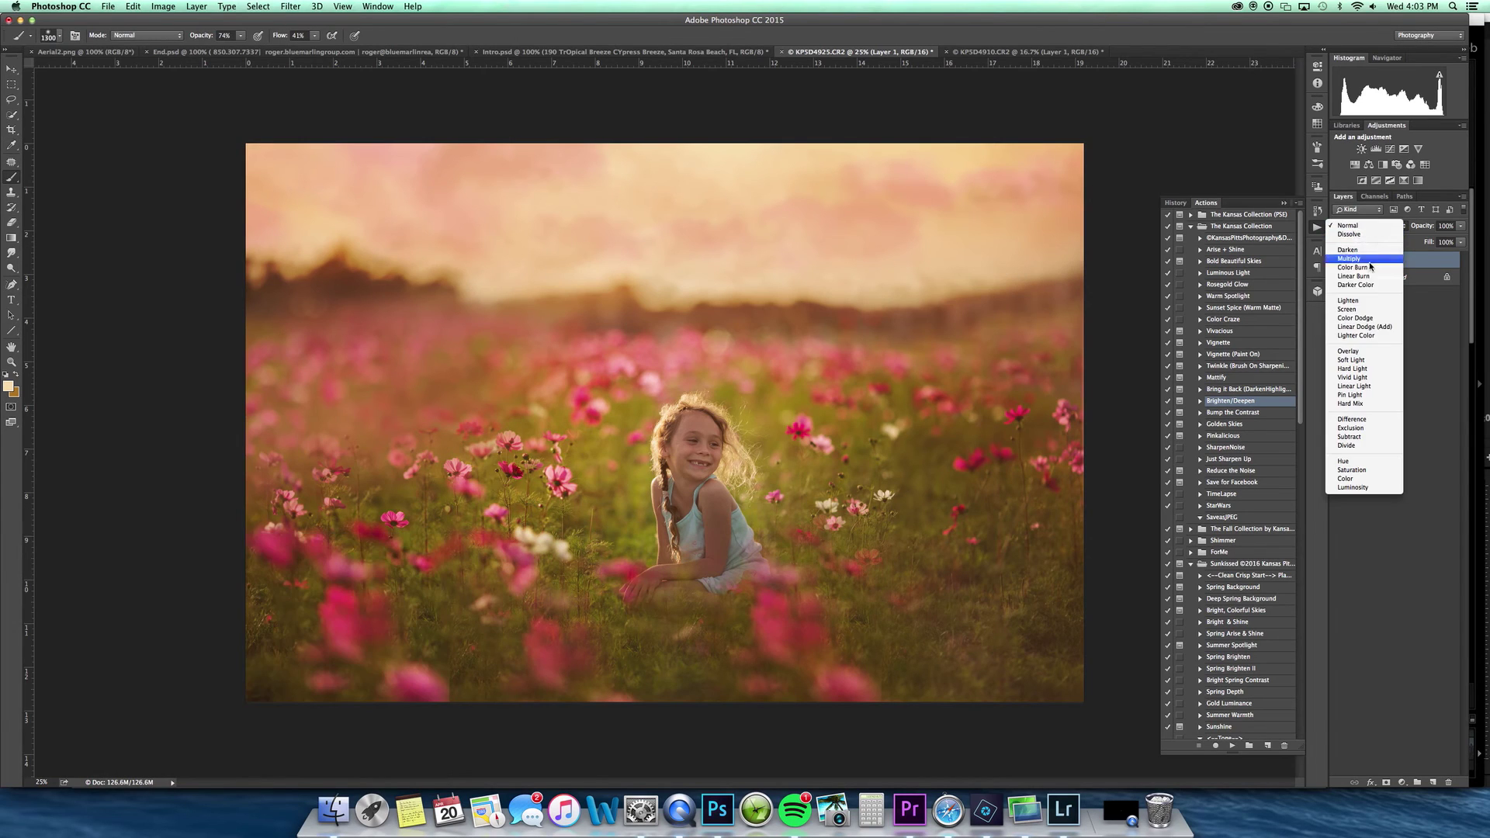
{"action": "left_click", "coordinate": [1364, 353]}
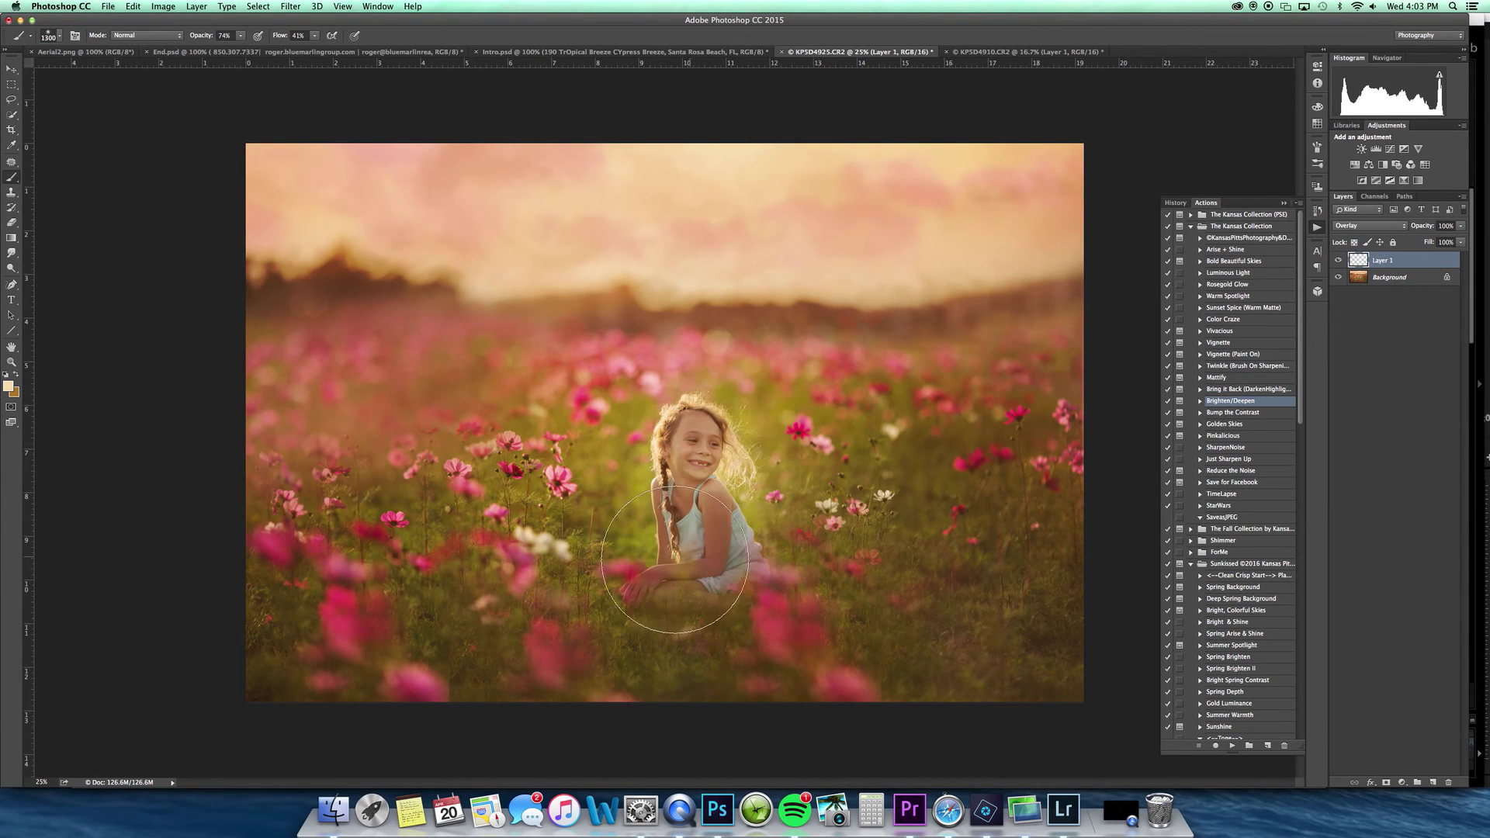
- Paint a soft cream glow around the girl, lower the layer's opacity to about 28%, and merge it into the Background
{"action": "left_click", "coordinate": [751, 557]}
{"action": "left_click_drag", "start_coordinate": [1461, 225], "coordinate": [1387, 262]}
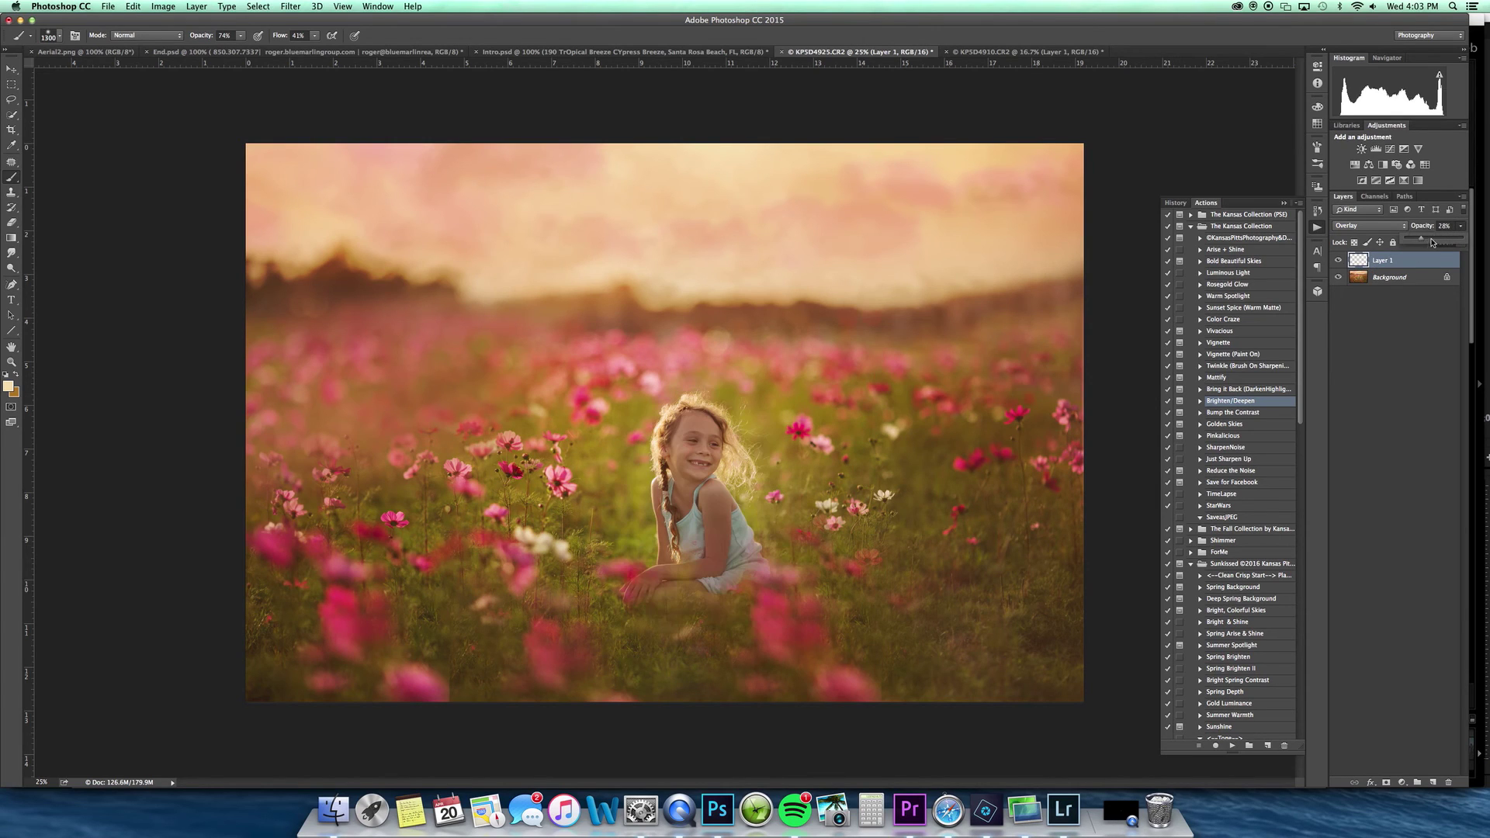
{"action": "left_click", "coordinate": [1338, 260]}
{"action": "left_click", "coordinate": [1339, 261]}
{"action": "left_click", "coordinate": [1340, 260]}
{"action": "left_click", "coordinate": [1340, 262]}
{"action": "left_click", "coordinate": [1340, 262]}
{"action": "key", "text": "super+e"}
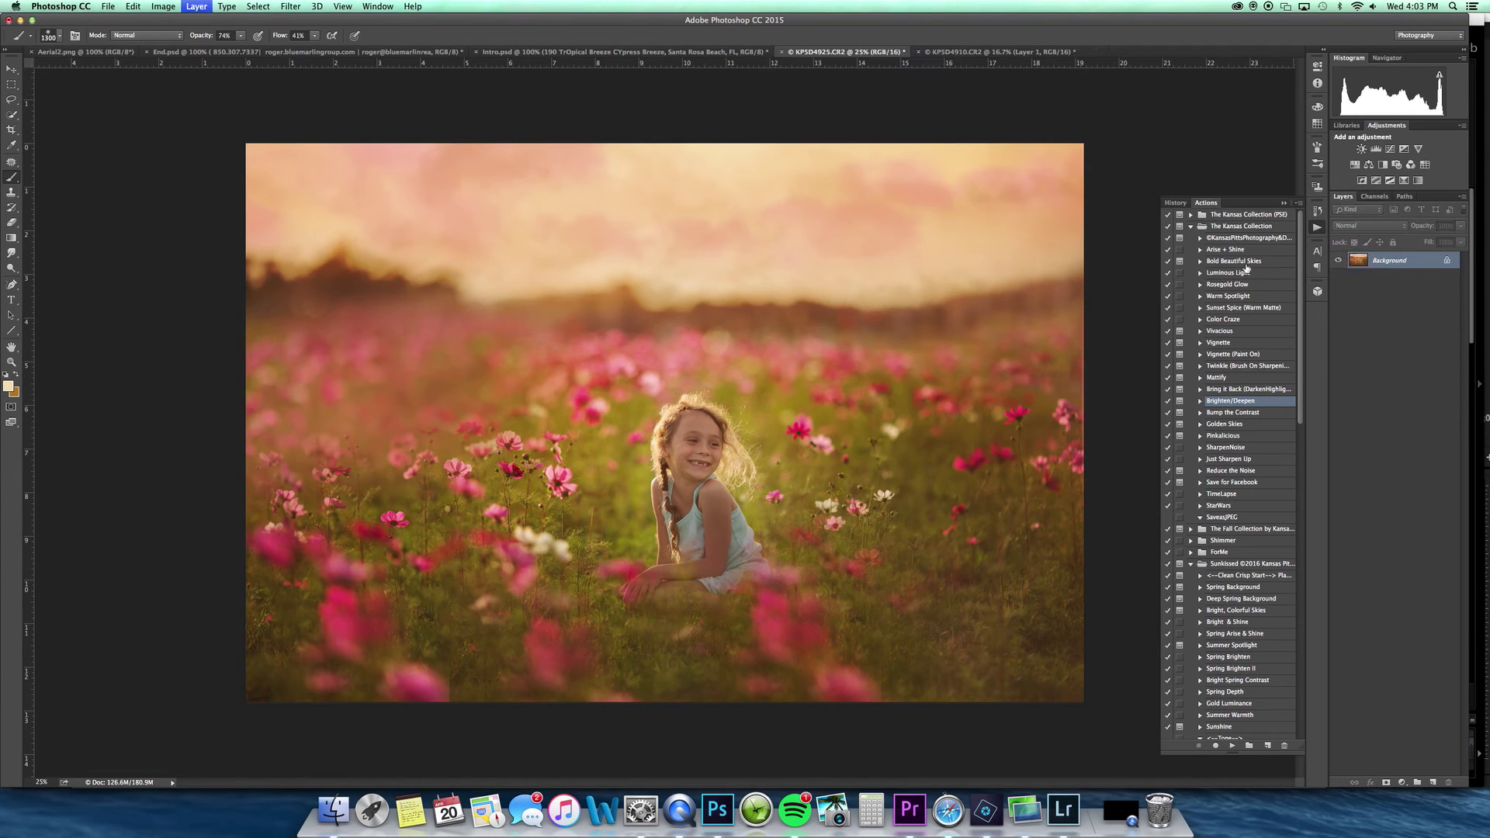
- Run the Deep Raspberry tone action from the Sunkissed action set
{"action": "left_click", "coordinate": [1192, 226]}
{"action": "left_click_drag", "start_coordinate": [1297, 265], "coordinate": [1311, 318]}
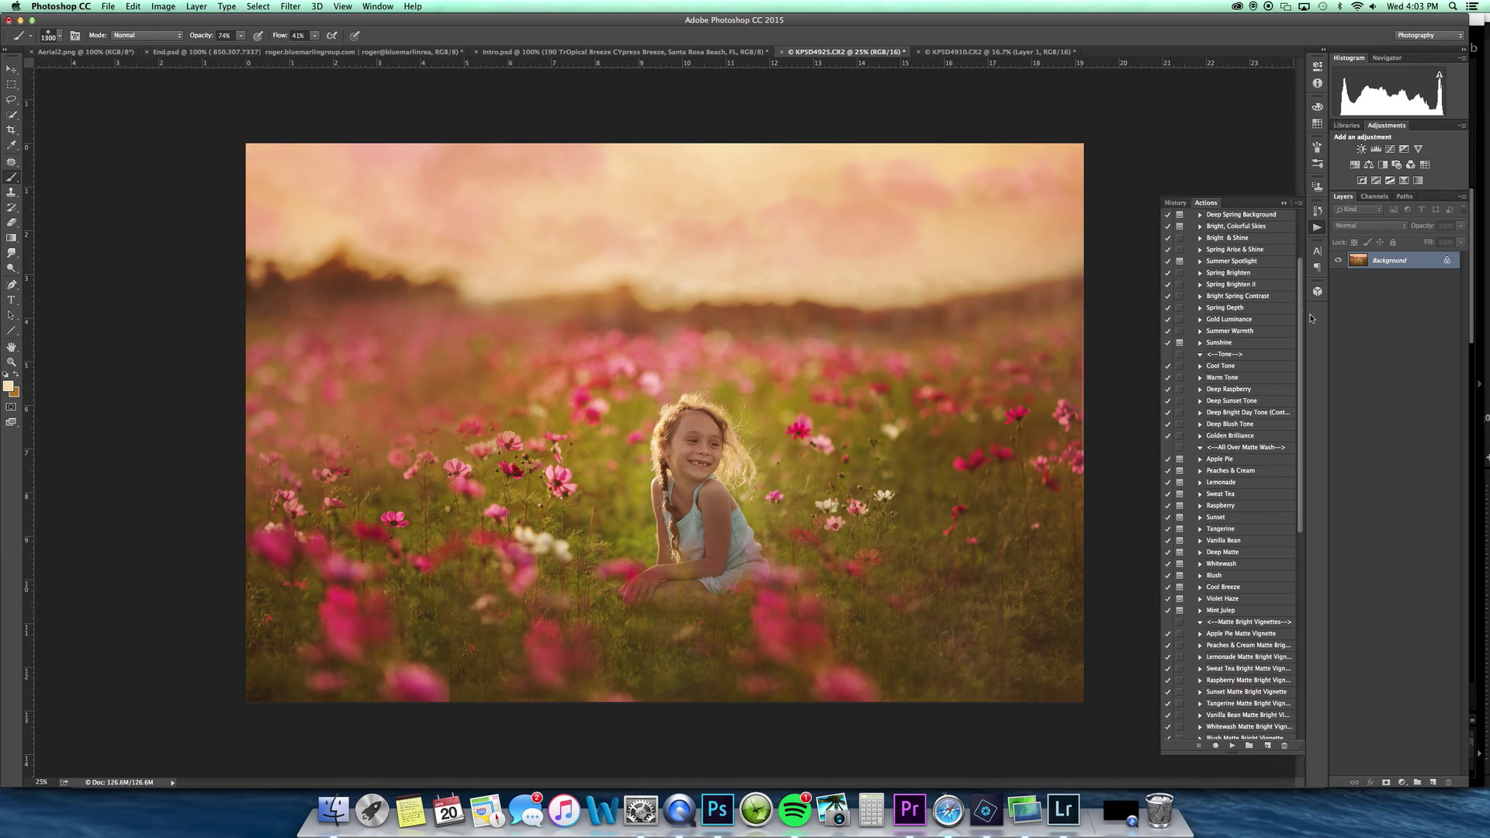
{"action": "left_click", "coordinate": [1258, 391]}
{"action": "left_click", "coordinate": [1232, 746]}
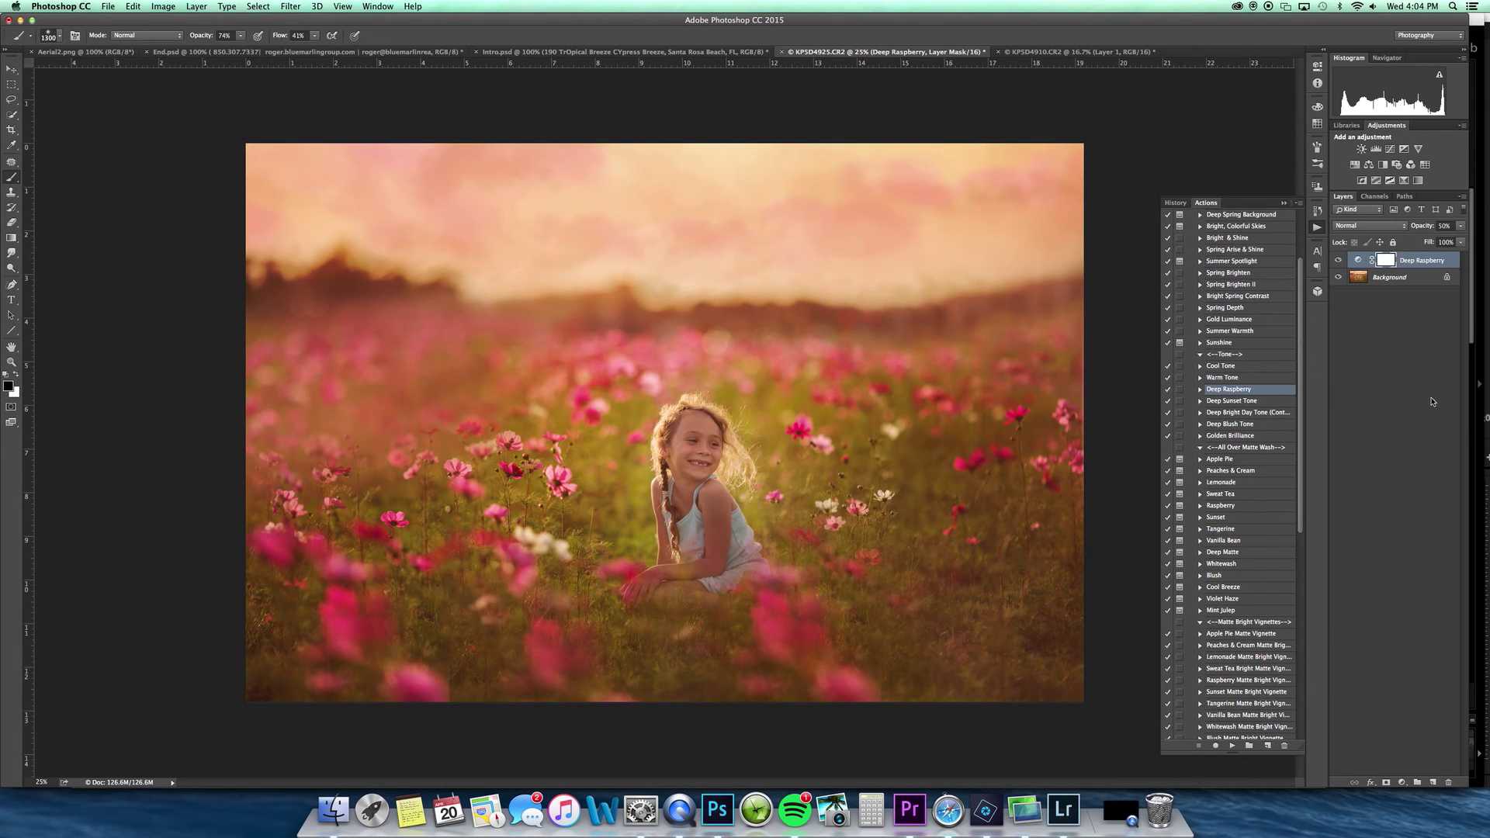
- Compare the image with and without the Deep Raspberry layer and reduce the layer's opacity to 8%
{"action": "left_click_drag", "start_coordinate": [1461, 226], "coordinate": [1421, 238]}
{"action": "left_click", "coordinate": [1423, 227]}
{"action": "type", "text": "15"}
{"action": "key", "text": "Return"}
{"action": "left_click", "coordinate": [1336, 260]}
{"action": "left_click", "coordinate": [1337, 261]}
{"action": "left_click", "coordinate": [1421, 226]}
{"action": "type", "text": "8"}
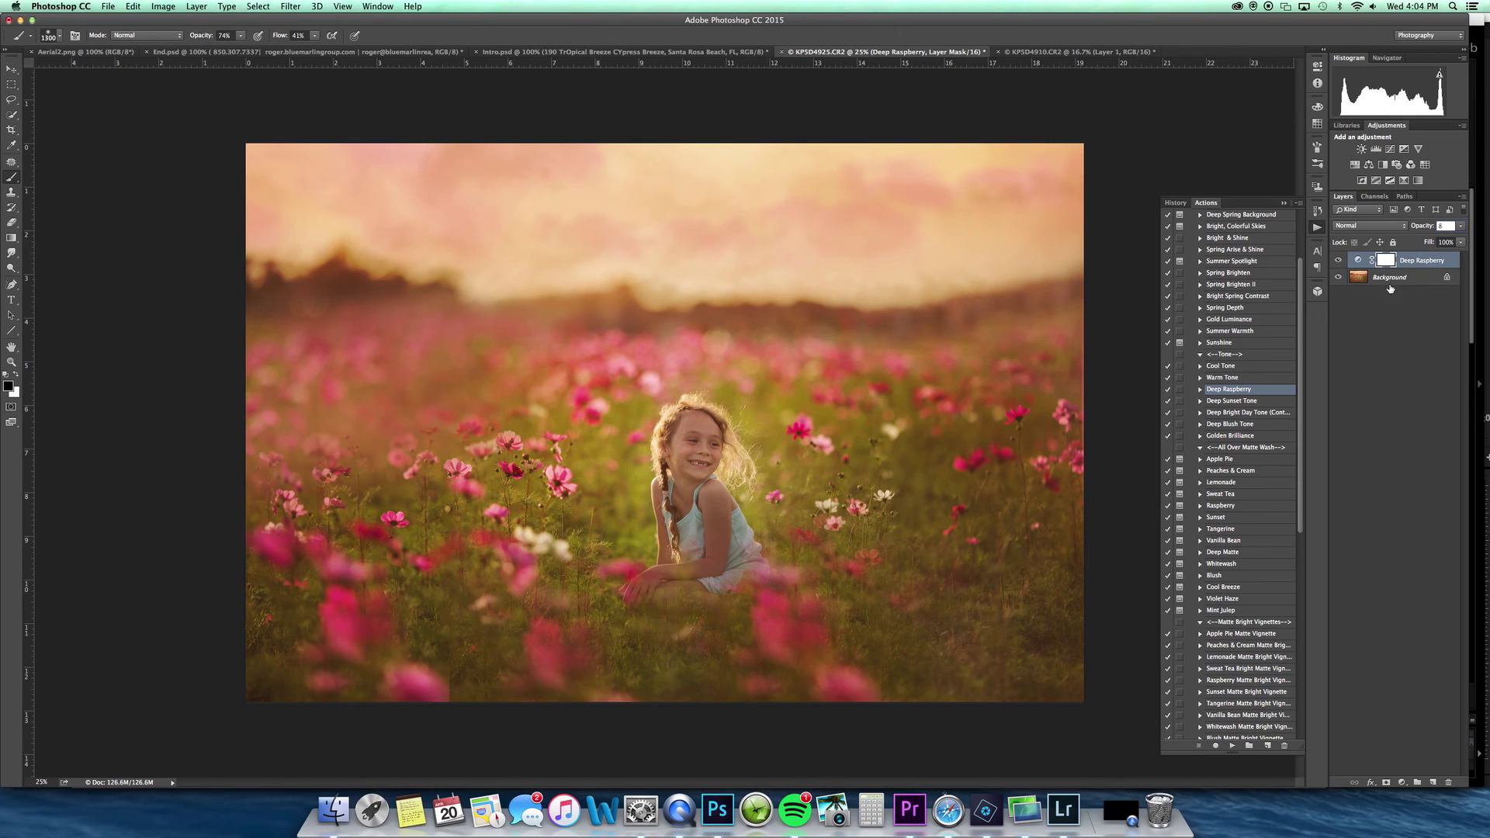
- Try the Deep Bright Day Tone action and delete the color fill layer it adds
{"action": "left_click", "coordinate": [1265, 401]}
{"action": "left_click", "coordinate": [1271, 424]}
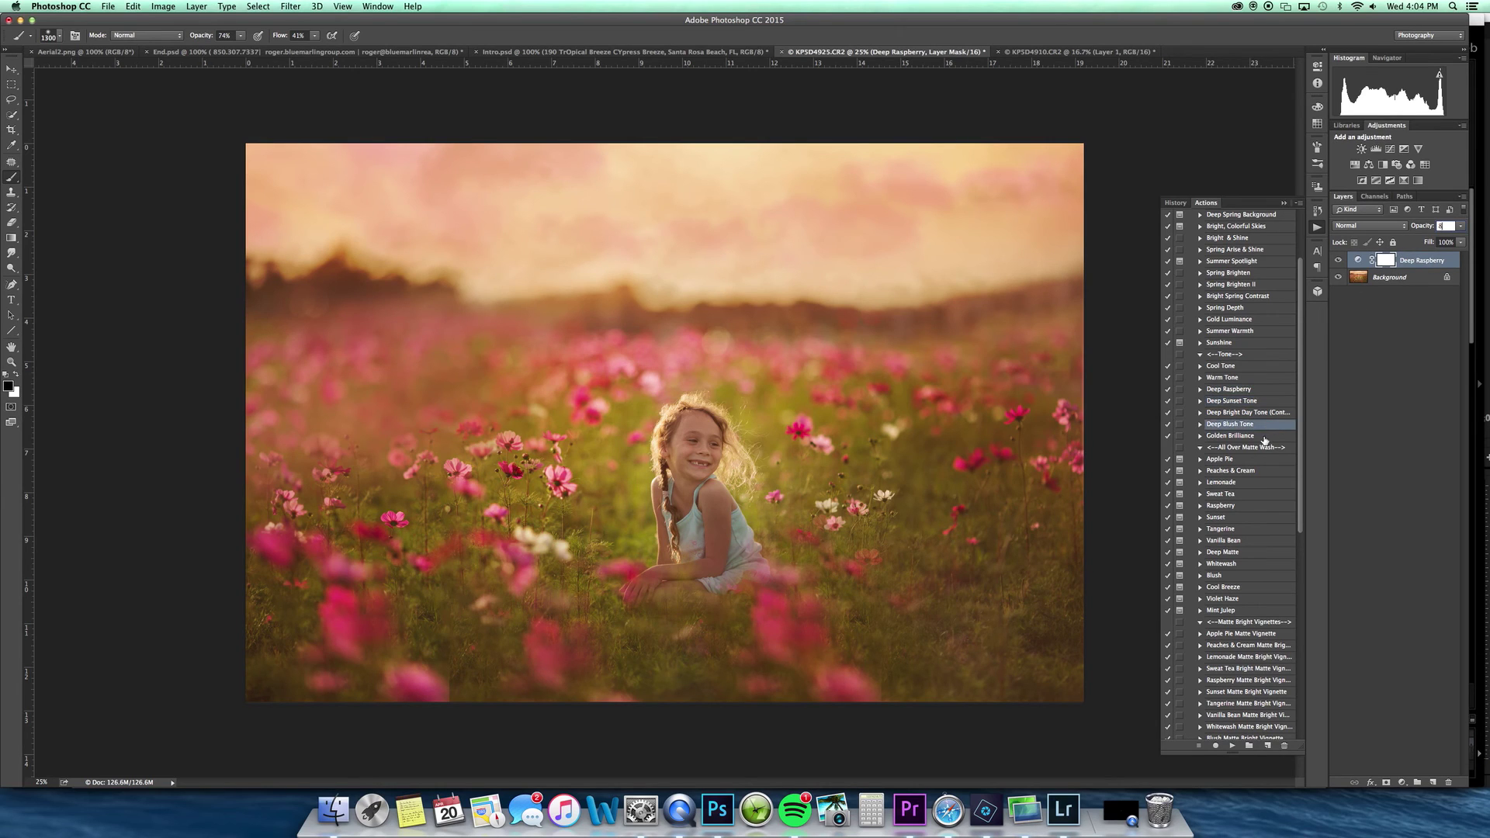
{"action": "left_click", "coordinate": [1264, 414]}
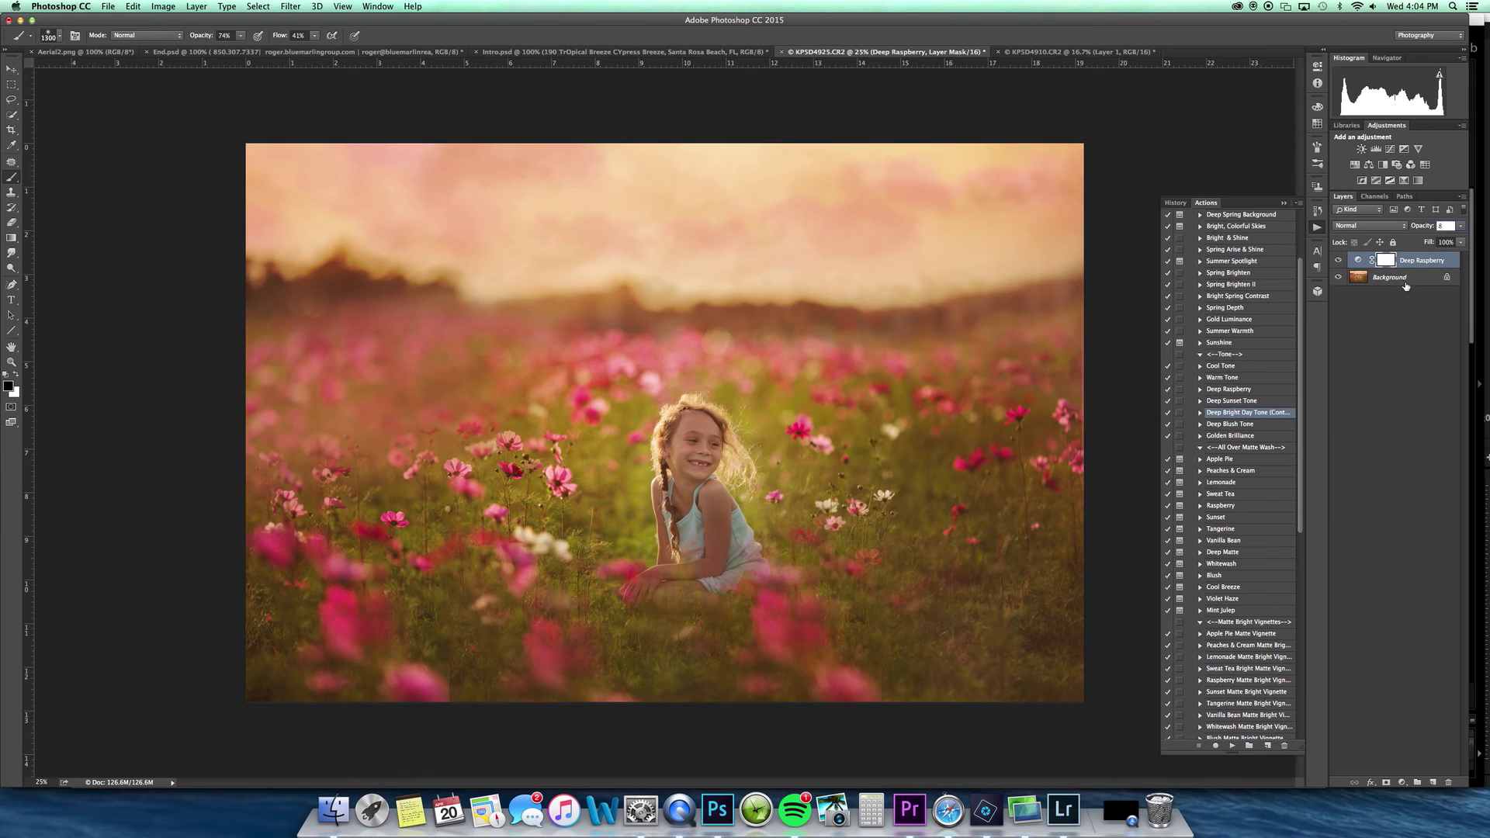
{"action": "key", "text": "Return"}
{"action": "left_click_drag", "start_coordinate": [1442, 278], "coordinate": [1450, 772]}
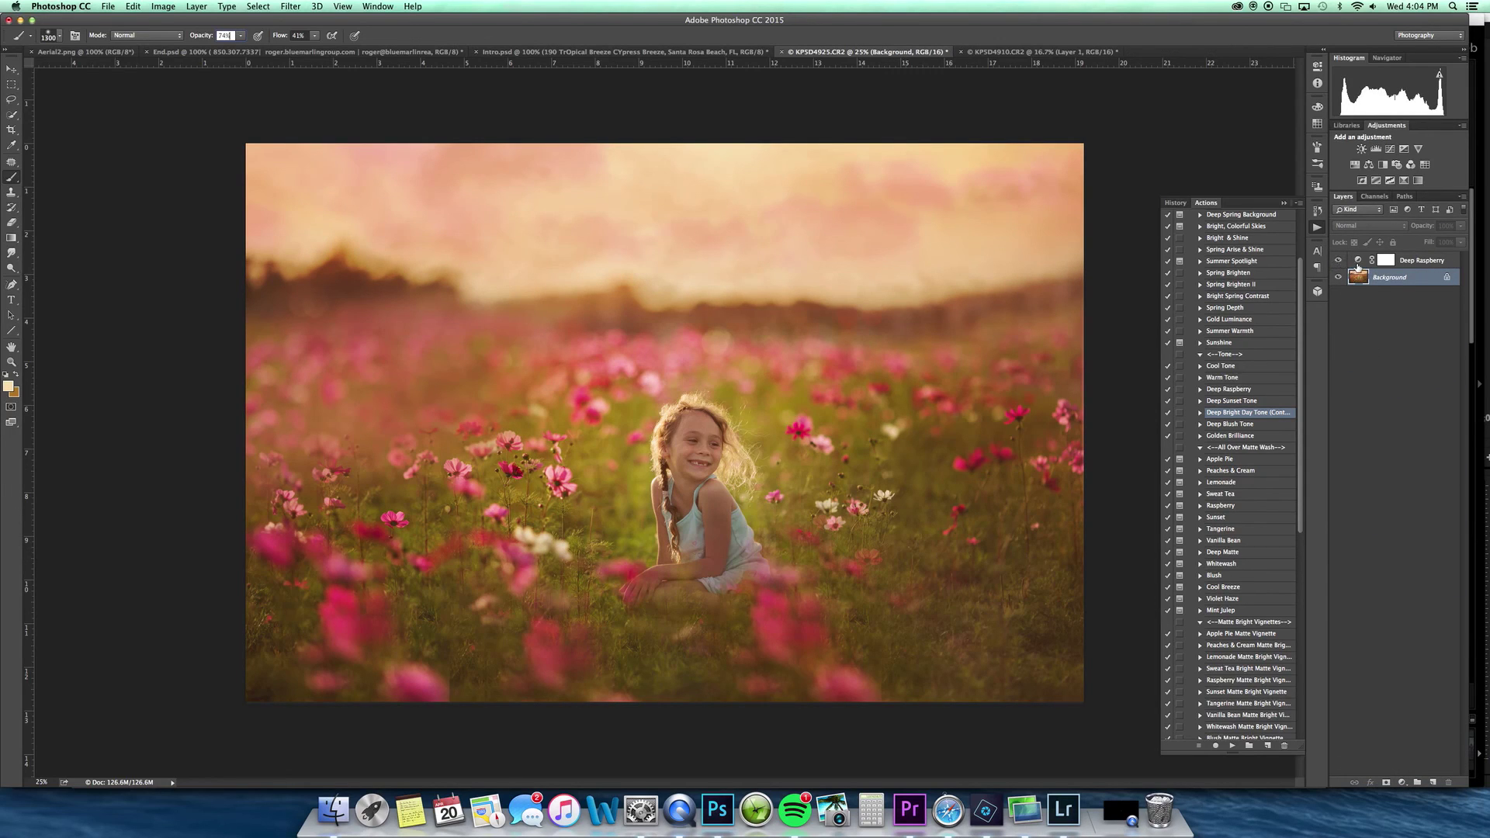
- Flatten the Deep Raspberry layer into the Background
{"action": "key", "text": "super+shift+e"}
- Compare the finished edit with the originally opened photo using the image's history snapshot
{"action": "left_click_drag", "start_coordinate": [1300, 282], "coordinate": [1299, 184]}
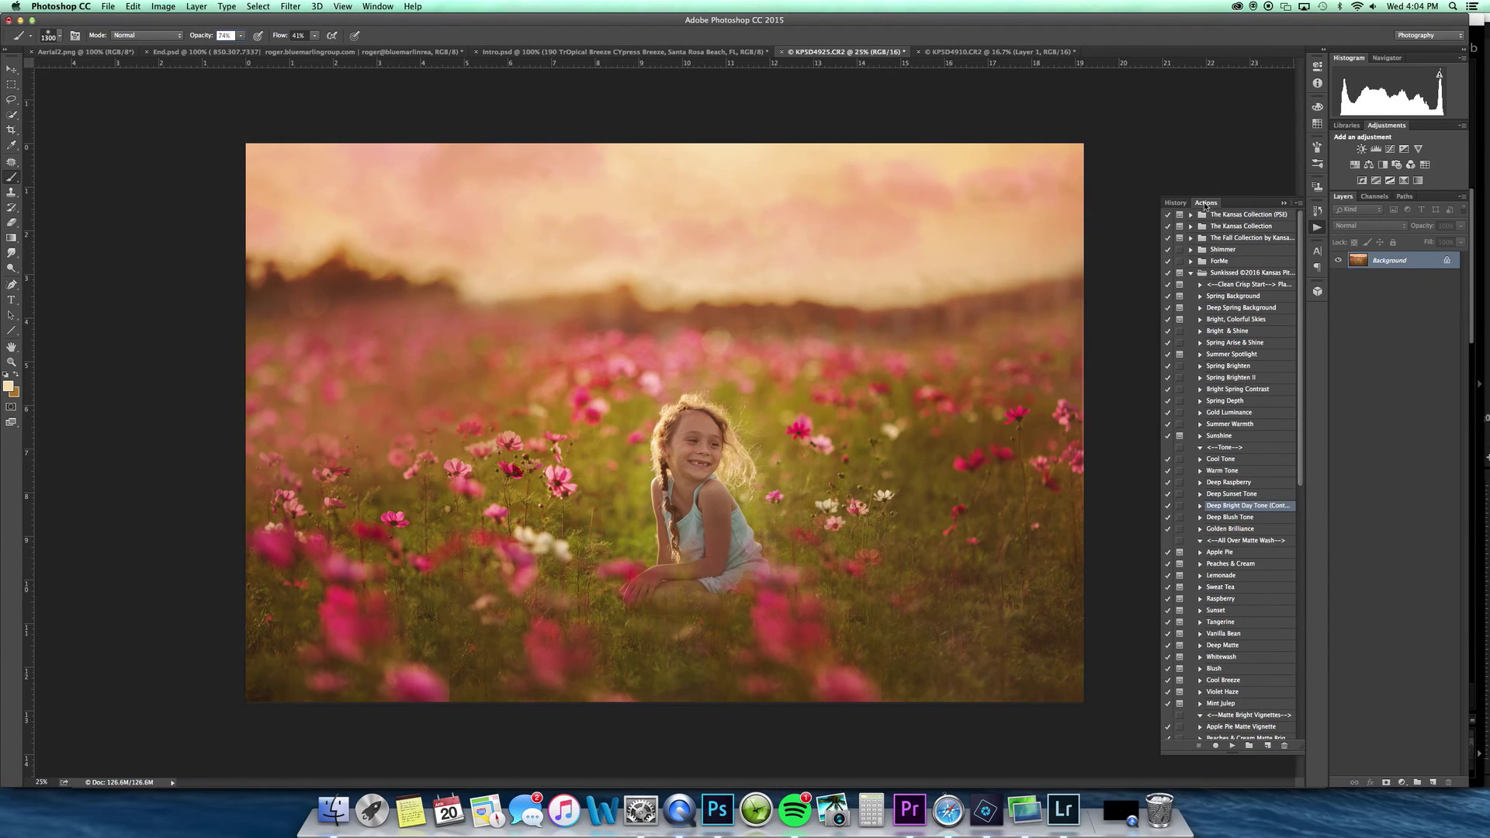
{"action": "left_click", "coordinate": [1176, 202]}
{"action": "left_click_drag", "start_coordinate": [1304, 355], "coordinate": [1273, 205]}
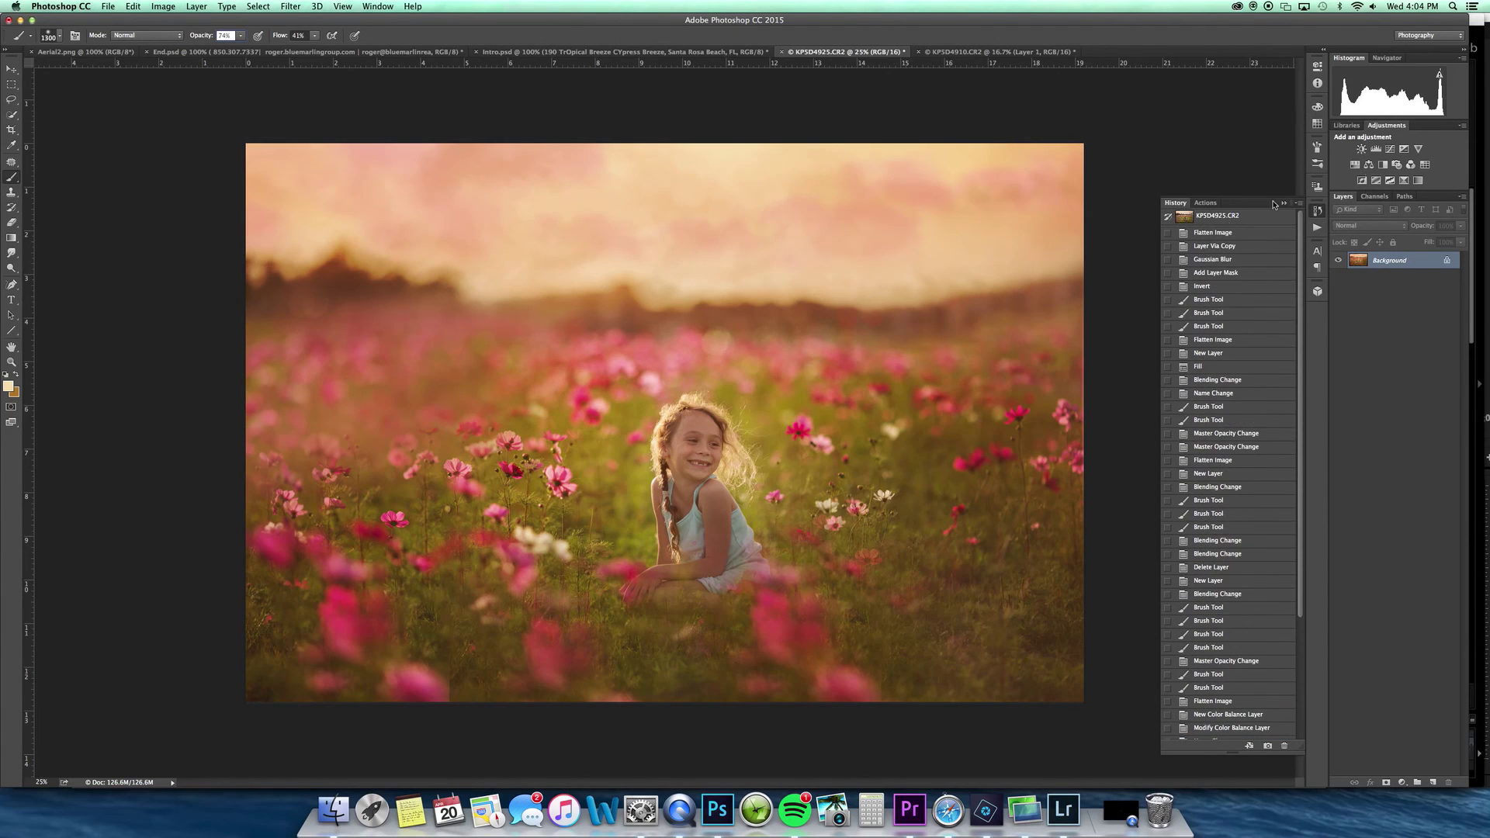
{"action": "left_click", "coordinate": [1246, 216]}
{"action": "key", "text": "super+z"}
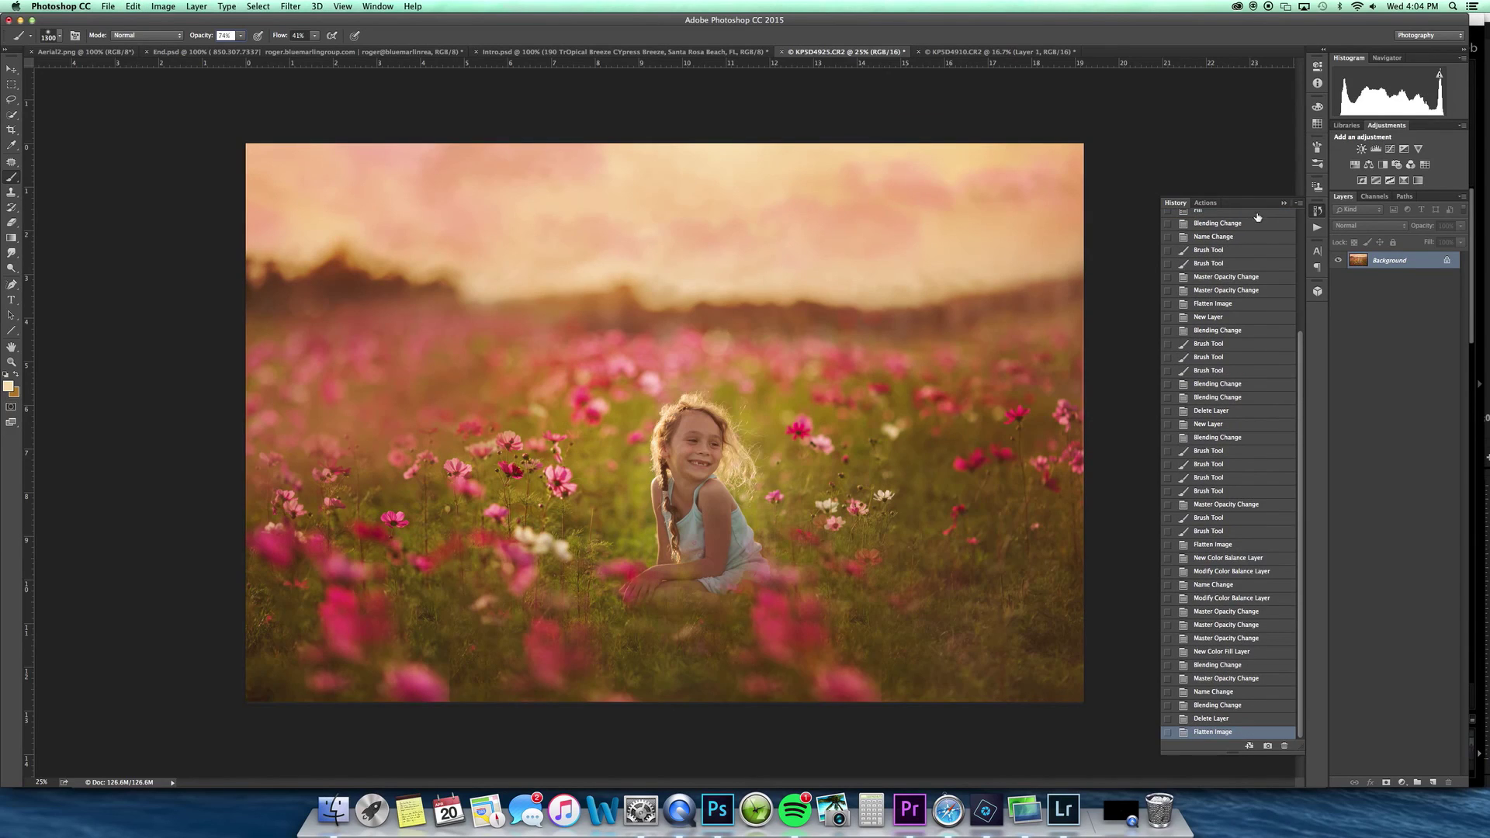
{"action": "left_click_drag", "start_coordinate": [1301, 339], "coordinate": [1301, 211]}
{"action": "left_click", "coordinate": [1252, 218]}
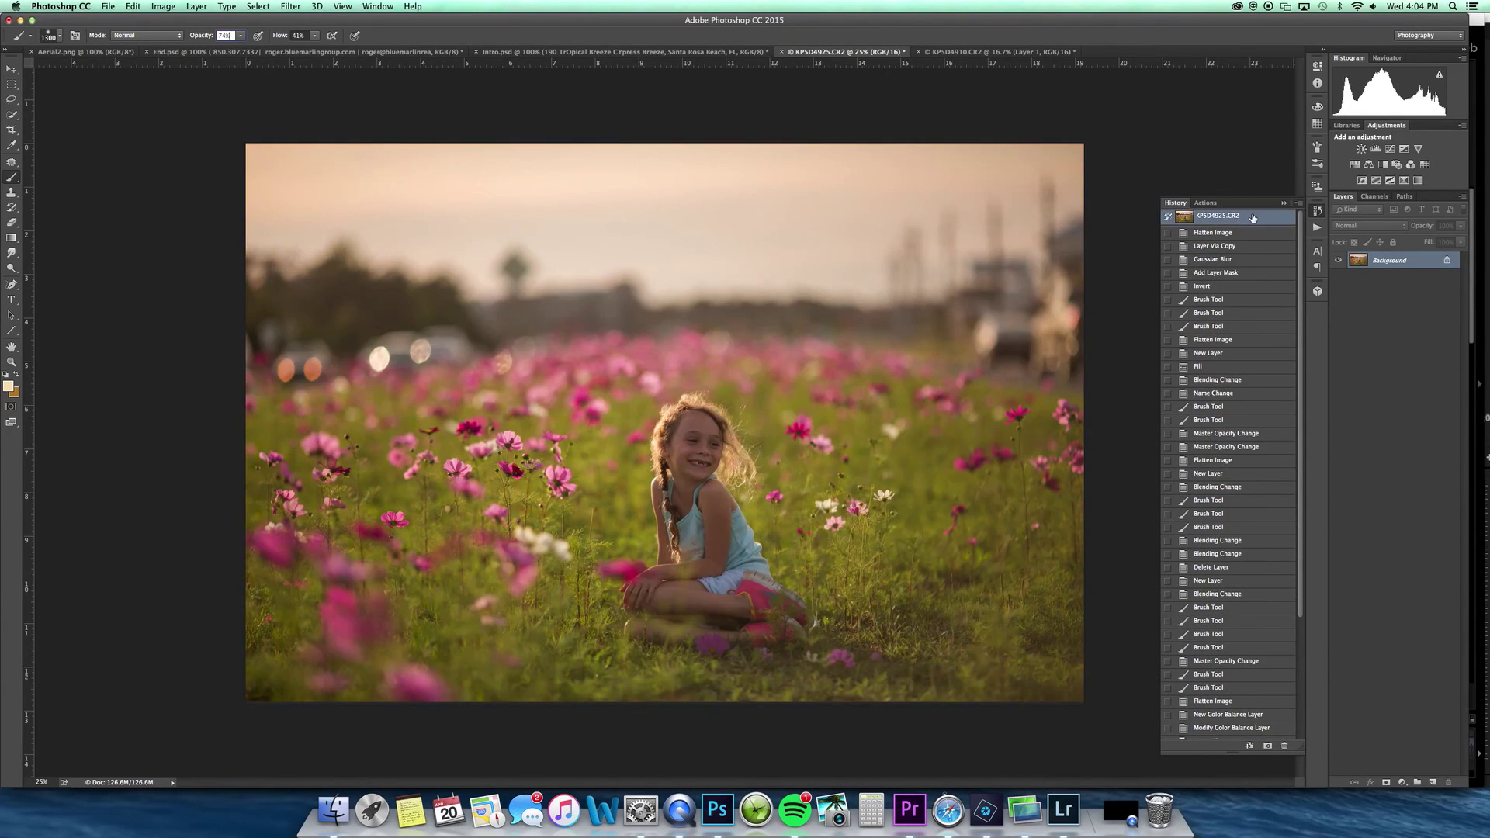
{"action": "key", "text": "super+z"}
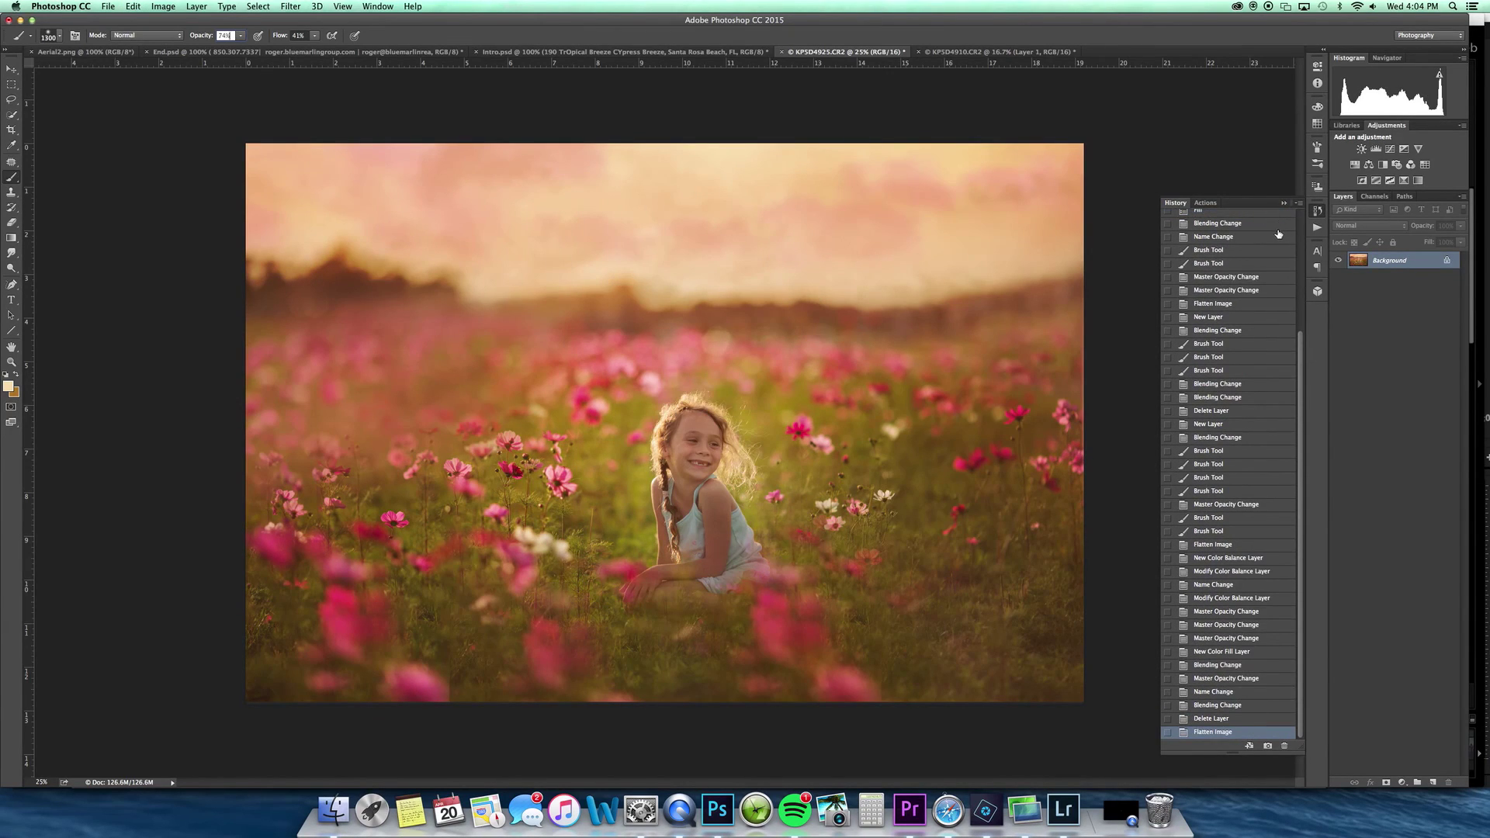
{"action": "left_click_drag", "start_coordinate": [1302, 343], "coordinate": [1302, 216]}
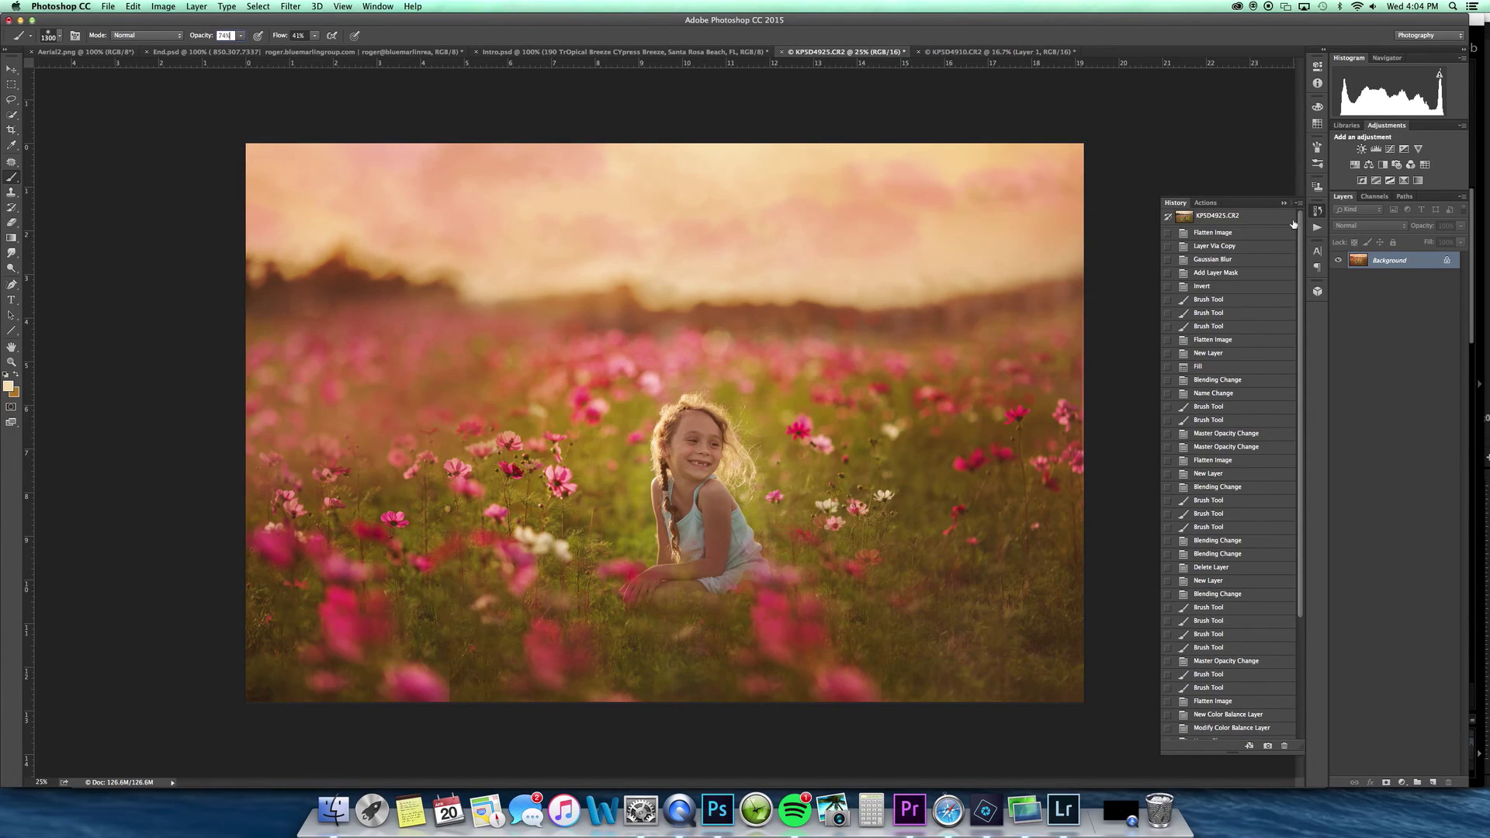
{"action": "left_click", "coordinate": [1257, 221]}
{"action": "key", "text": "super+z"}
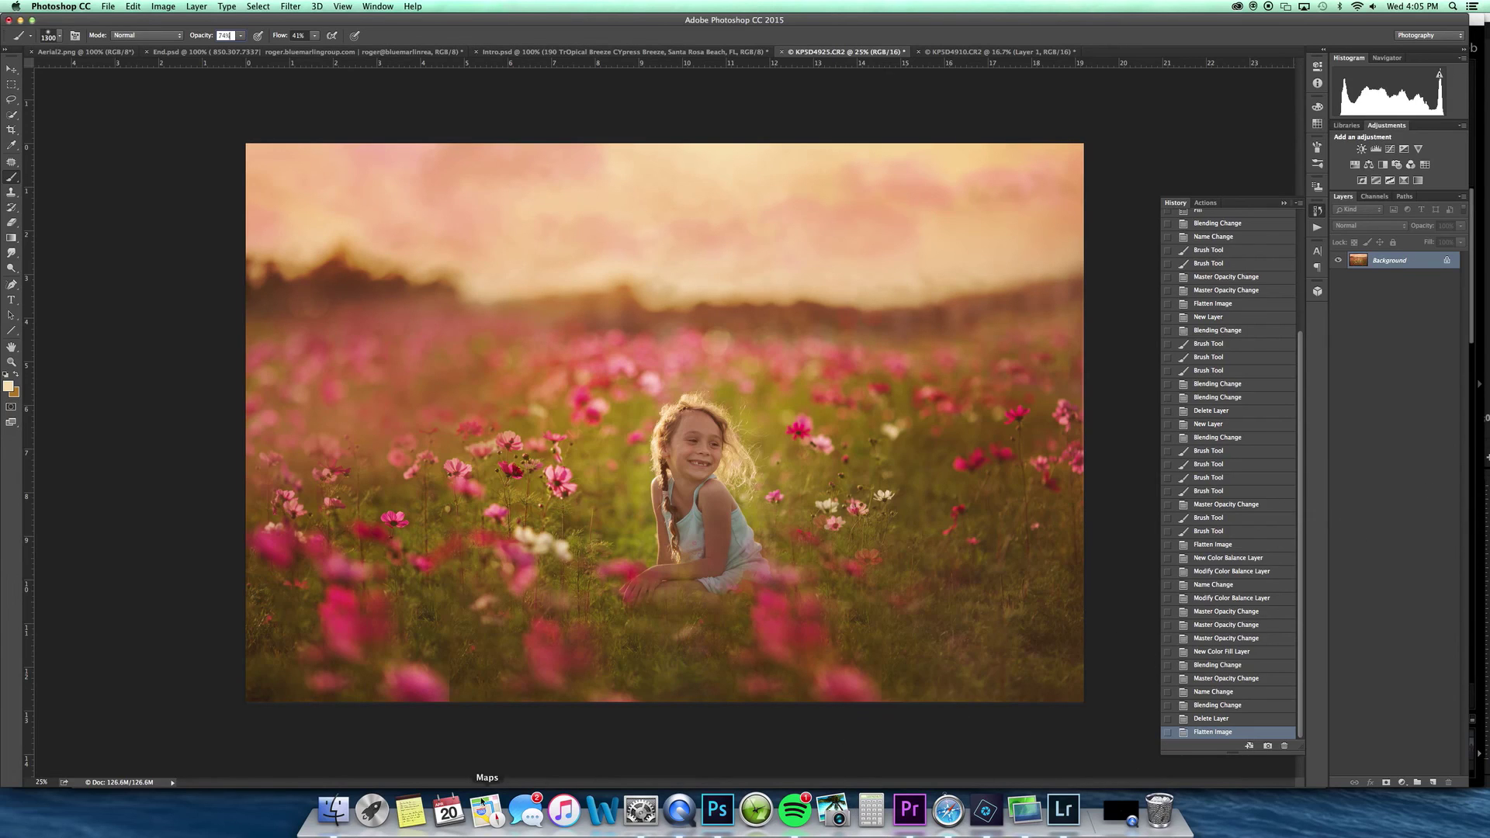
- Switch to Safari and view the product page of the Clouds by Kansas cloud brush set
{"action": "left_click", "coordinate": [948, 811]}
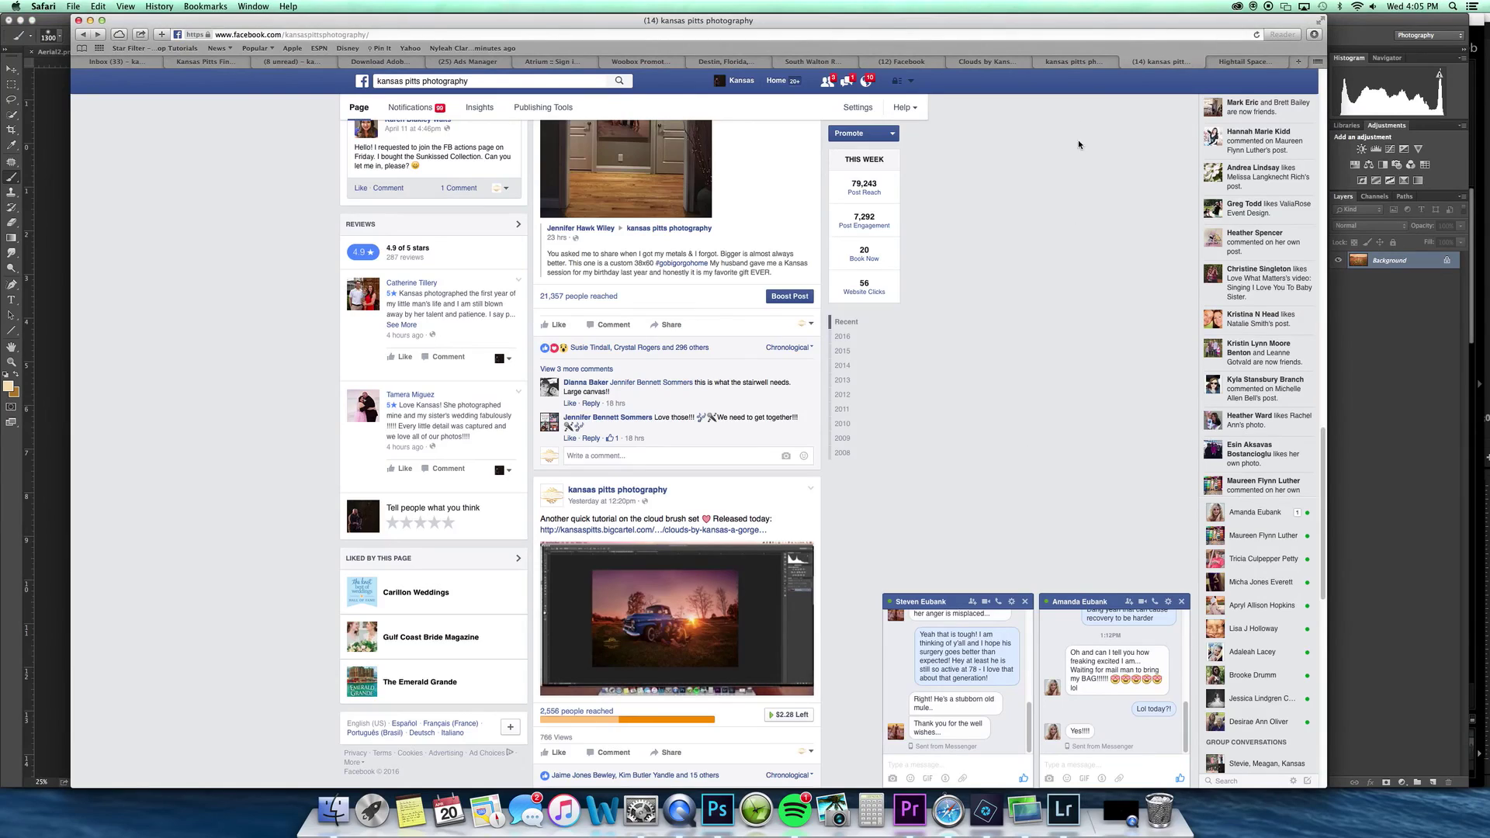
{"action": "left_click", "coordinate": [1003, 62]}
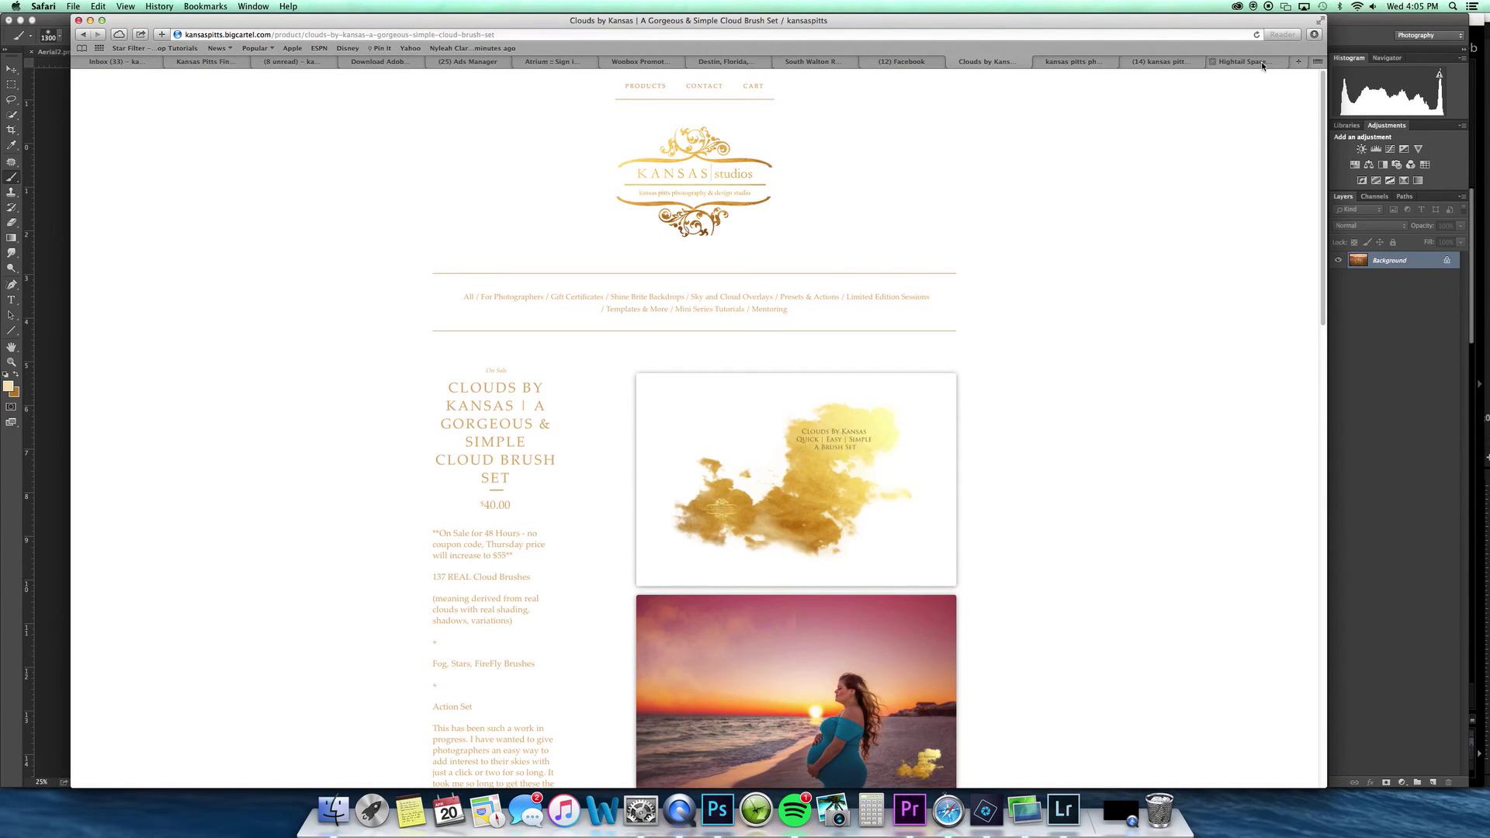
{"action": "mouse_move", "coordinate": [1323, 91]}
{"action": "left_mouse_down"}
{"action": "mouse_move", "coordinate": [1324, 416]}
{"action": "mouse_move", "coordinate": [1350, 473]}
{"action": "mouse_move", "coordinate": [1343, 509]}
{"action": "mouse_move", "coordinate": [1301, 107]}
{"action": "left_mouse_up"}
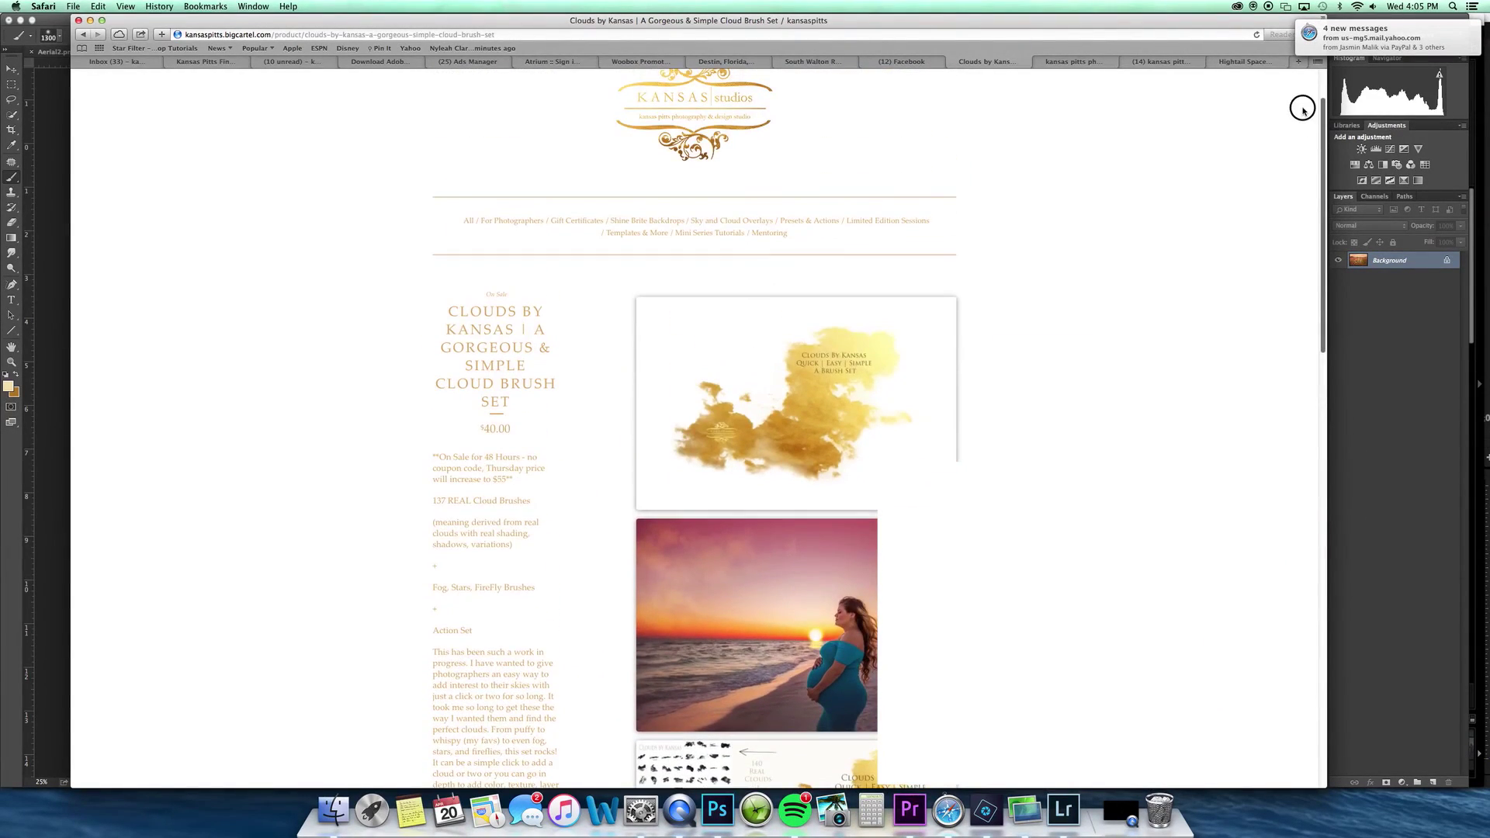
- Reload the photography business's Facebook page and view its post about the brush set giveaway
{"action": "left_click", "coordinate": [1106, 63]}
{"action": "left_click", "coordinate": [1152, 63]}
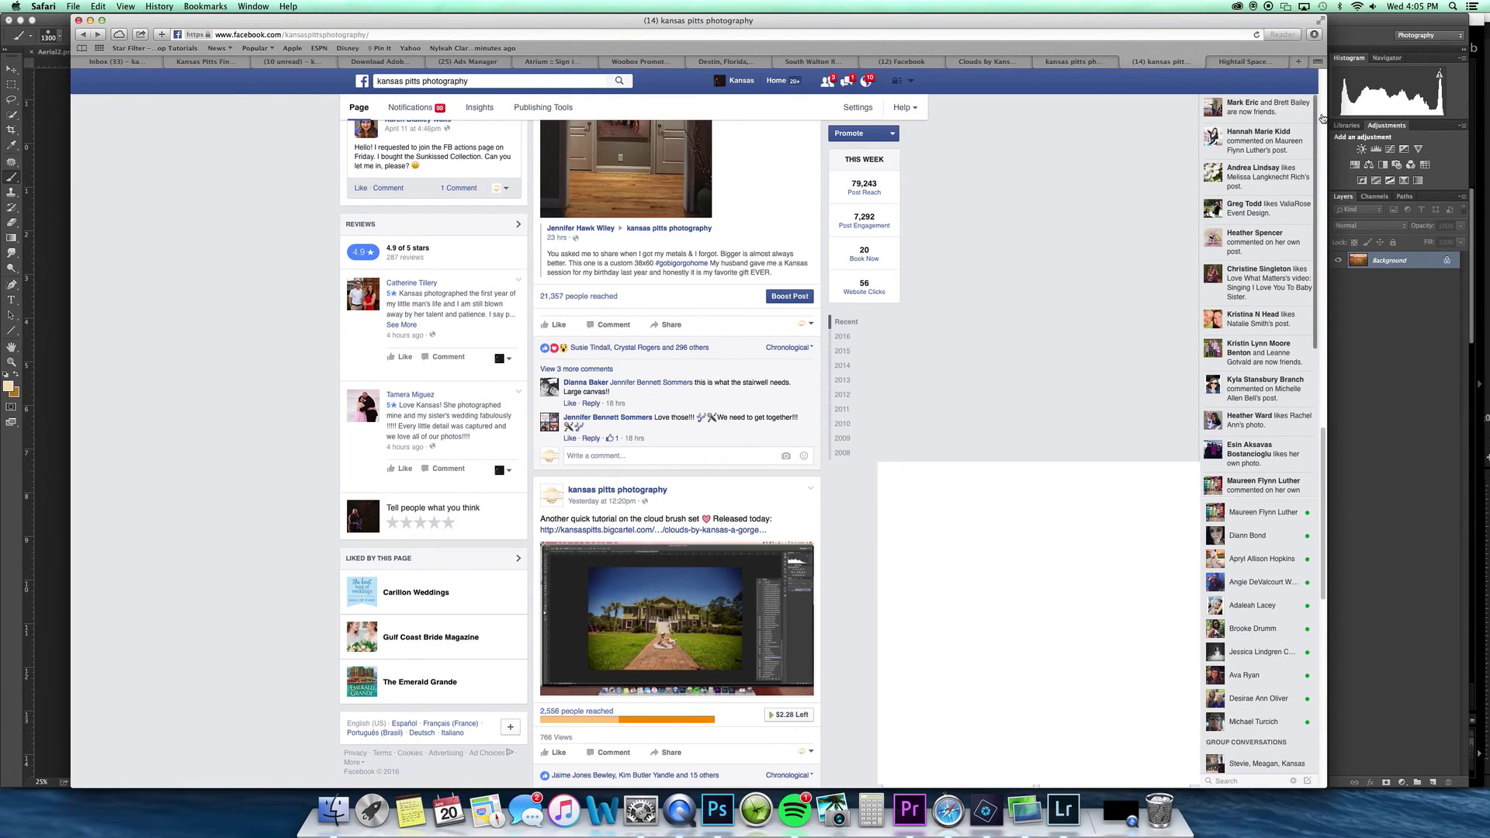
{"action": "left_click", "coordinate": [1256, 34]}
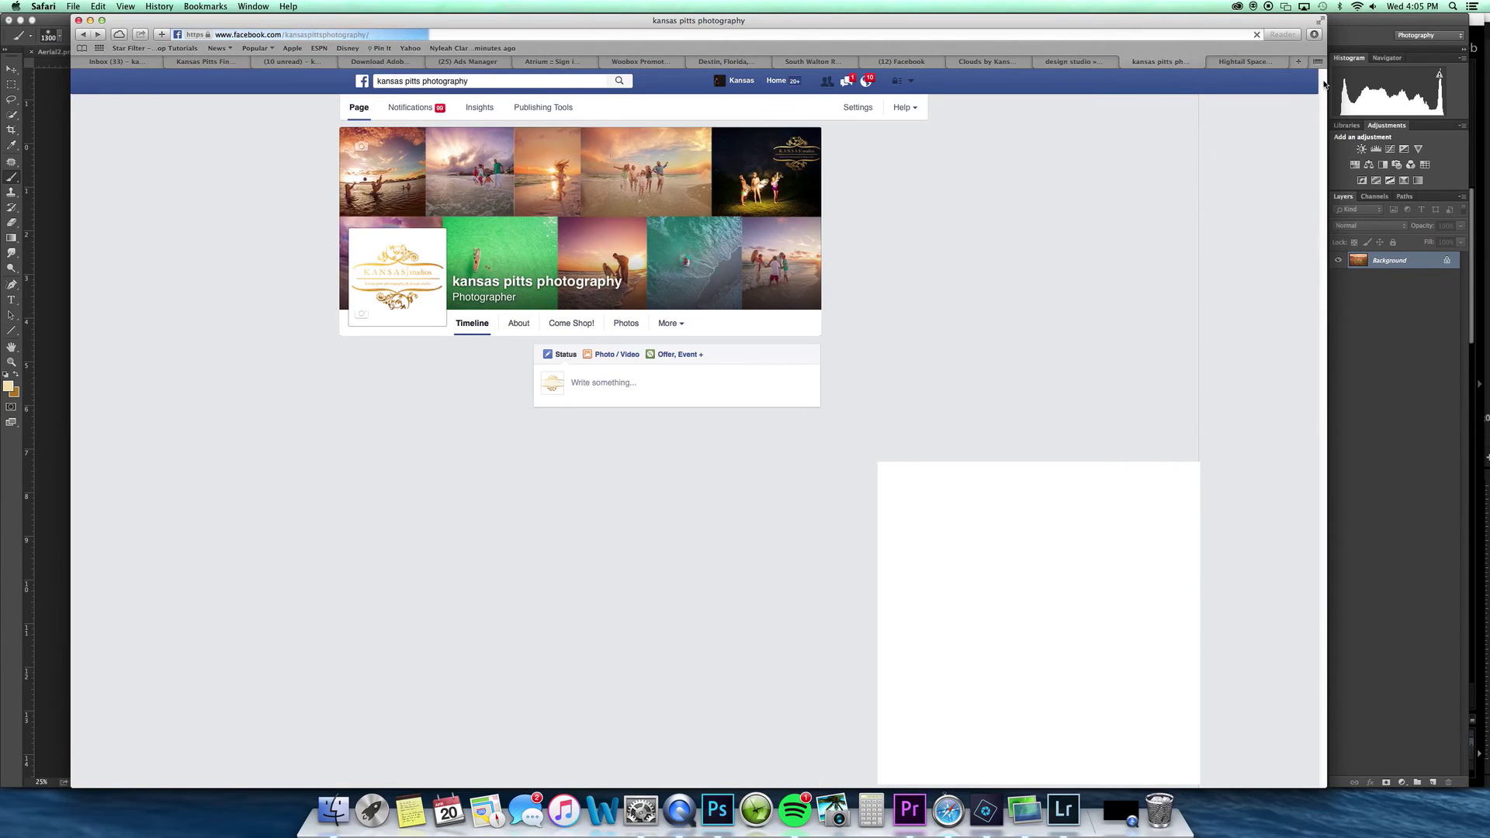
{"action": "left_click_drag", "start_coordinate": [1322, 86], "coordinate": [1323, 139]}
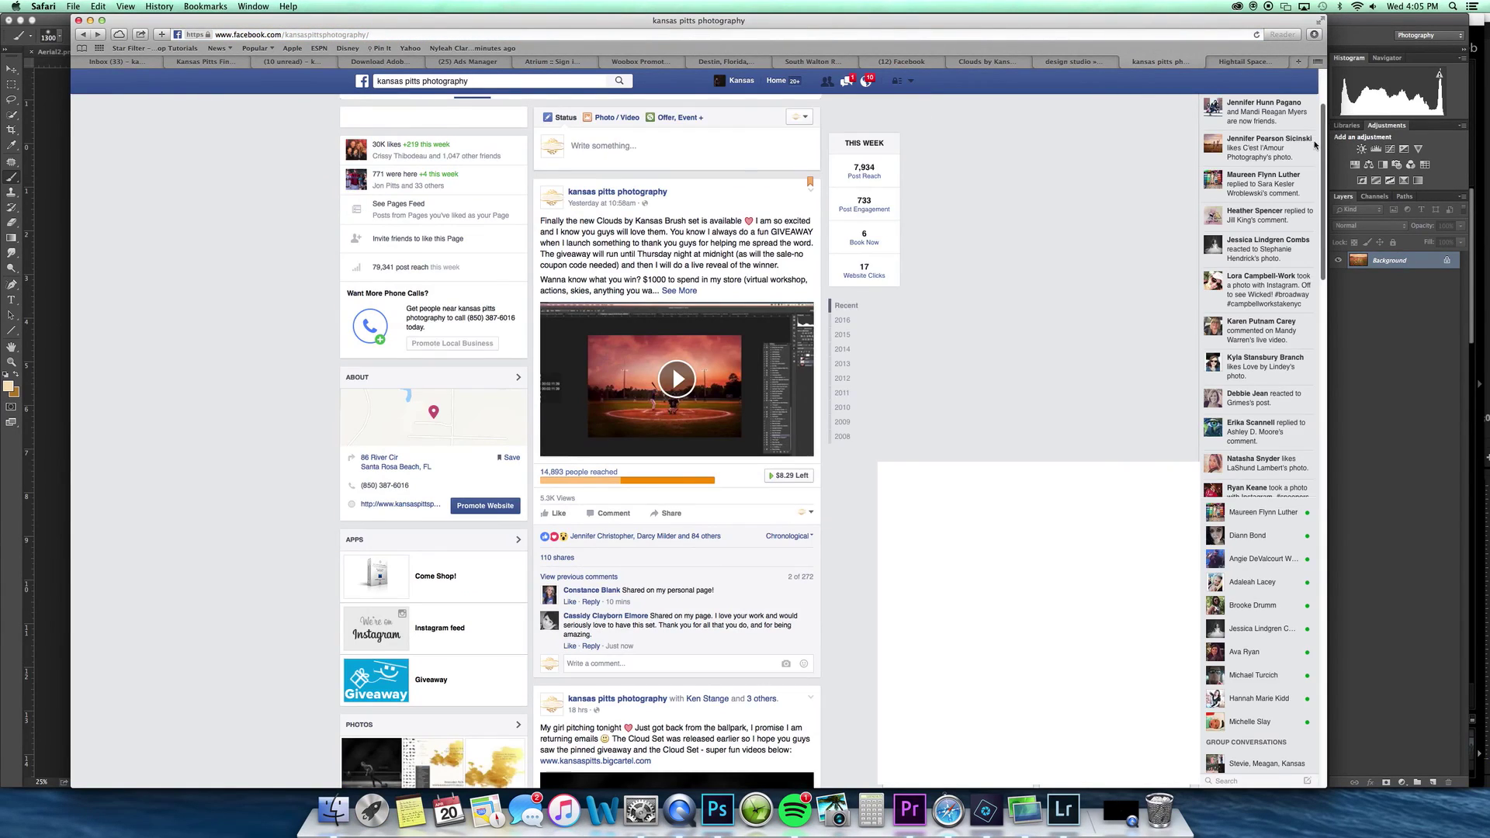